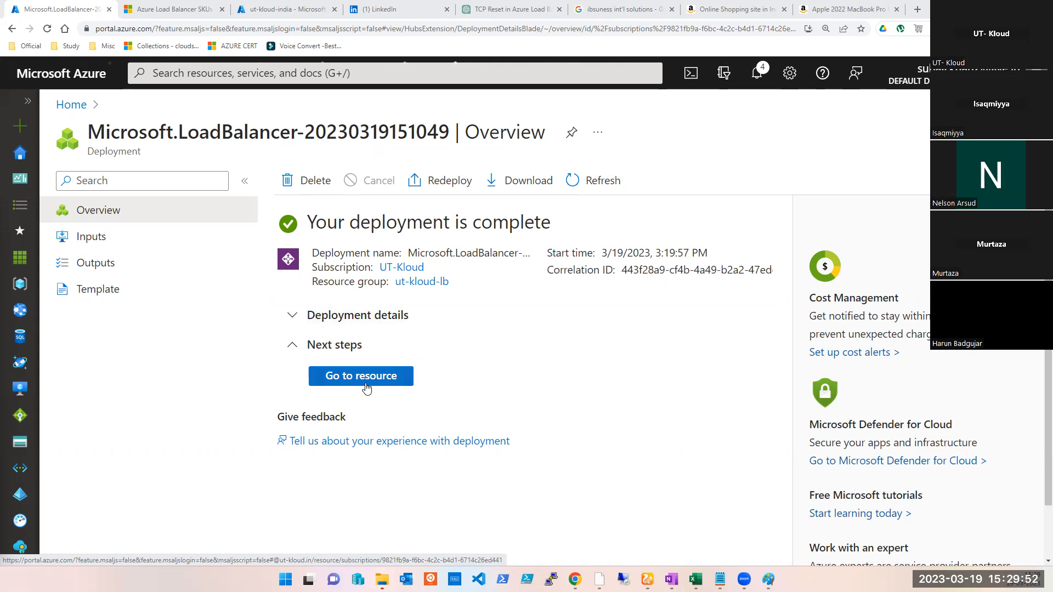
- Open the ut-kloud-lb001 load balancer from the Load balancers list and view its backend pools
left_click(359, 74)
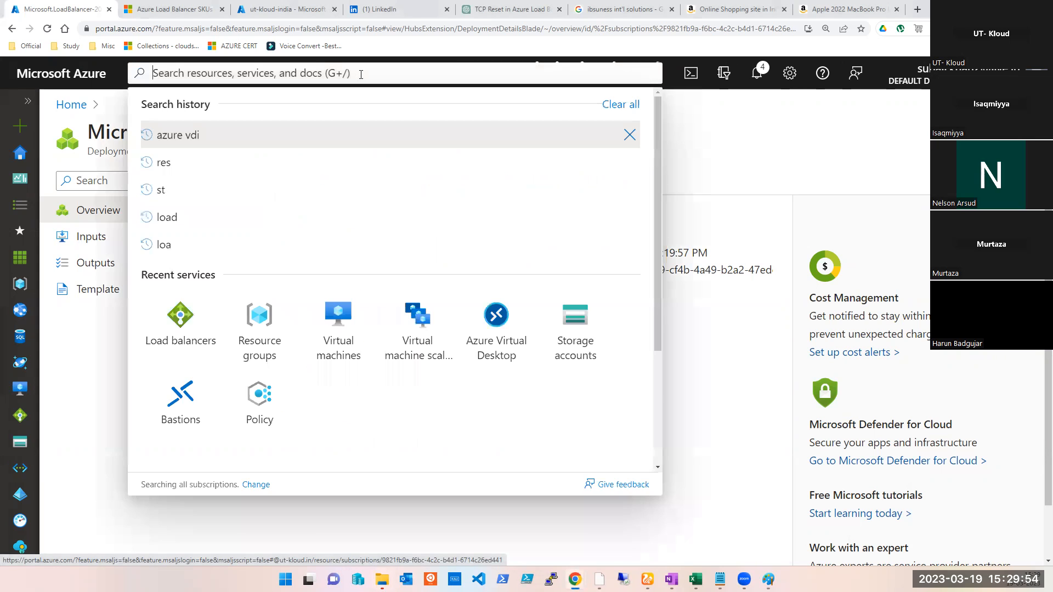
left_click(194, 323)
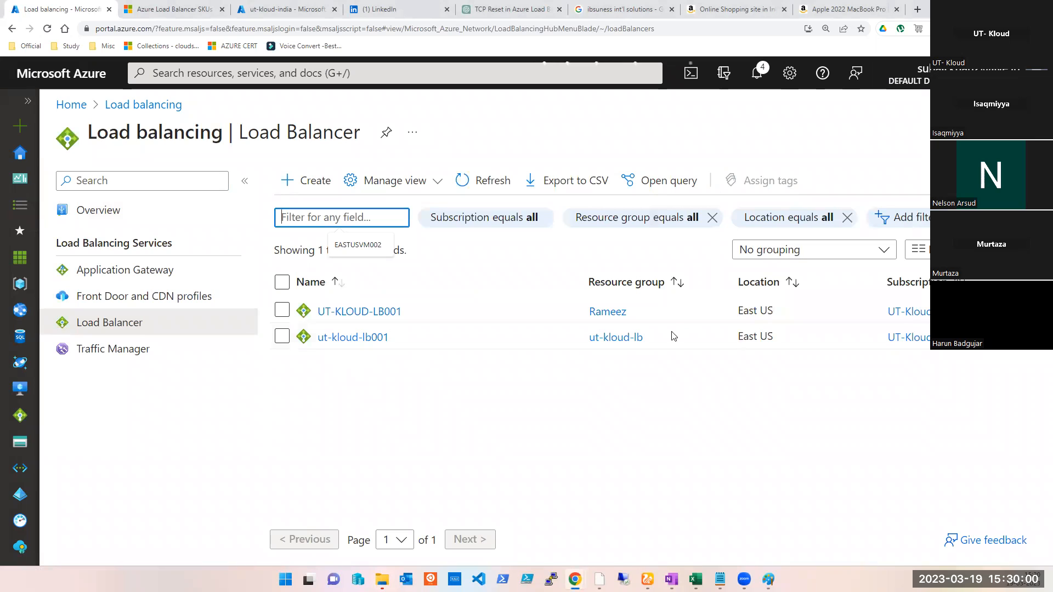
left_click(343, 339)
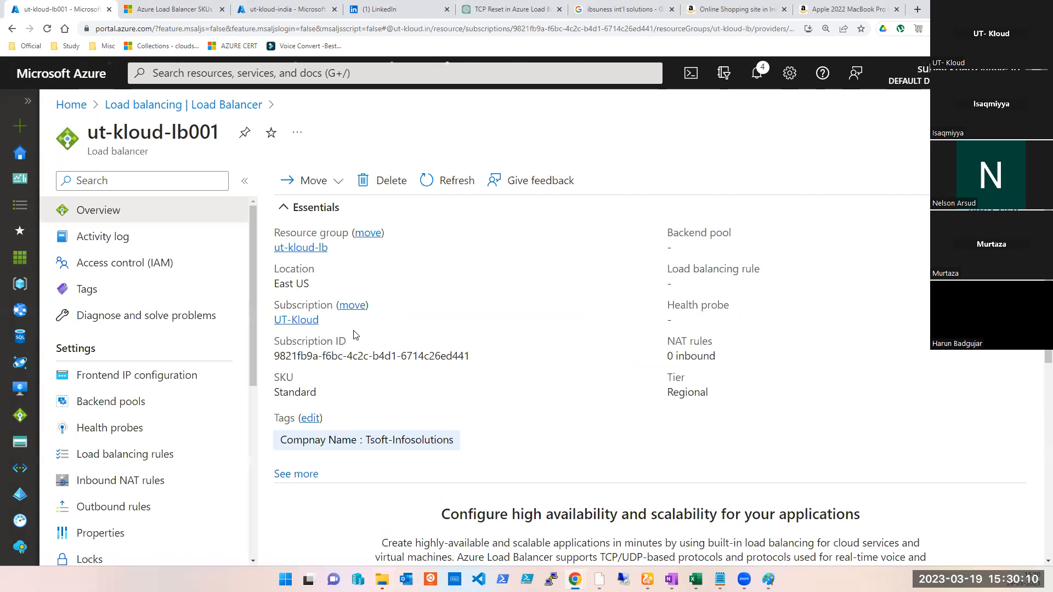
left_click(118, 406)
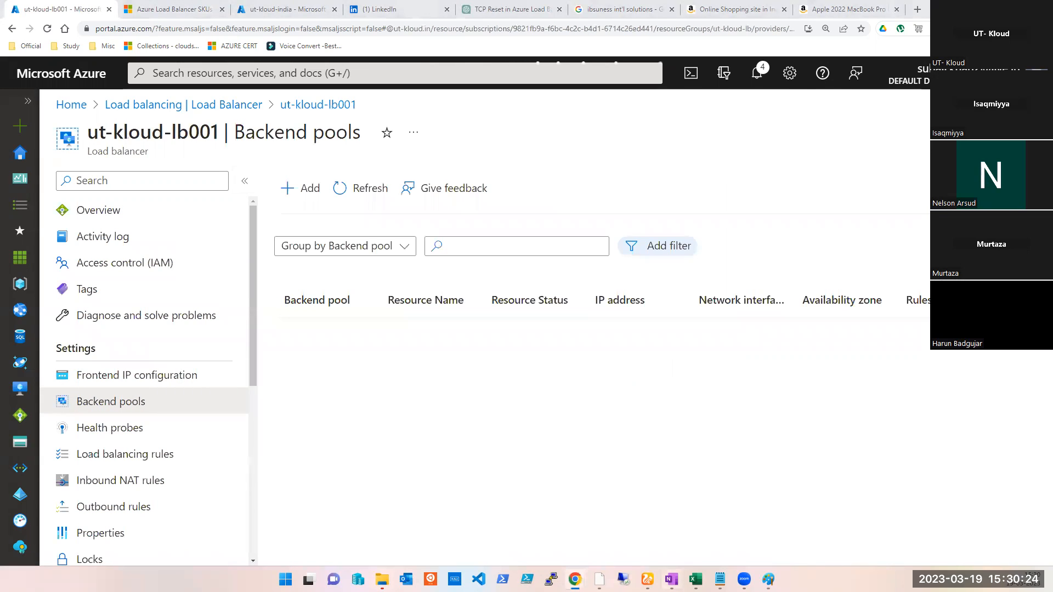
- Switch to Paint and start a new blank canvas without saving the current drawing
left_click(765, 576)
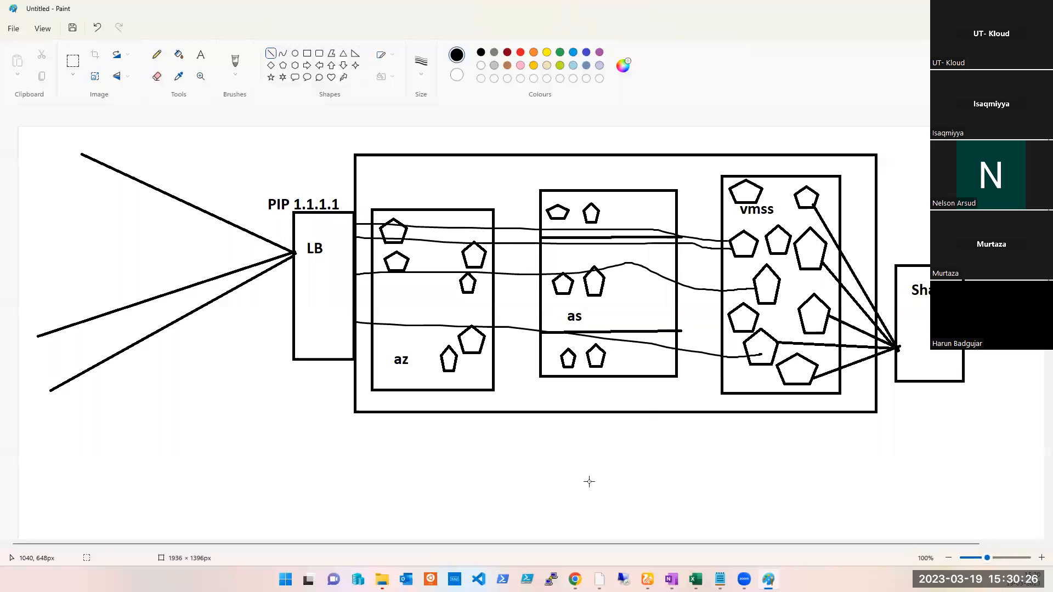
key("ctrl+n")
key("Tab")
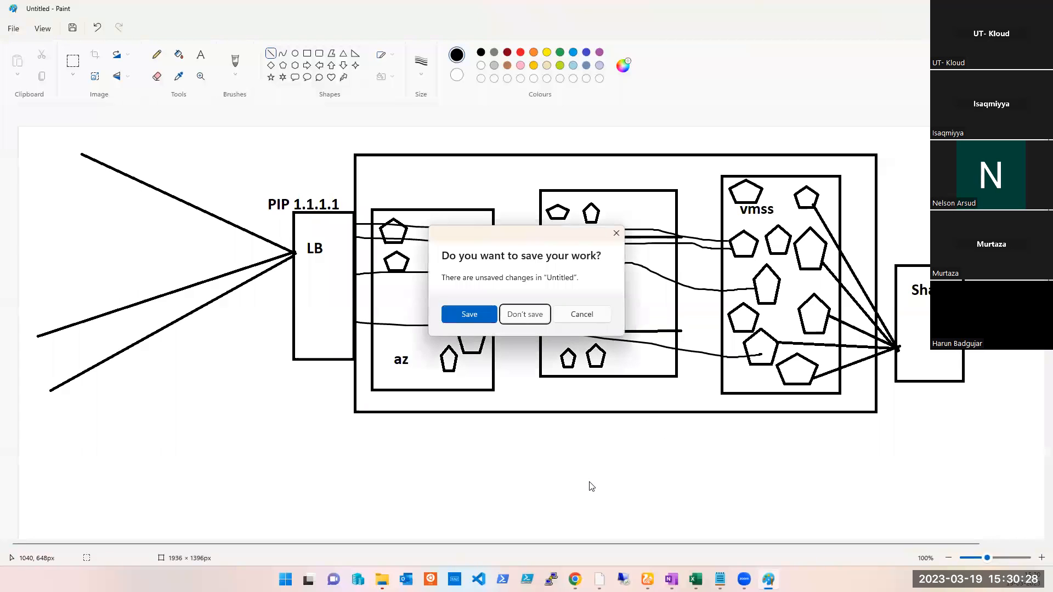
key("Return")
- Draw a large rectangle and a narrow tall rectangle attached to the middle of its left edge
left_click(307, 54)
left_click_drag(232, 170, 876, 490)
left_click(190, 272)
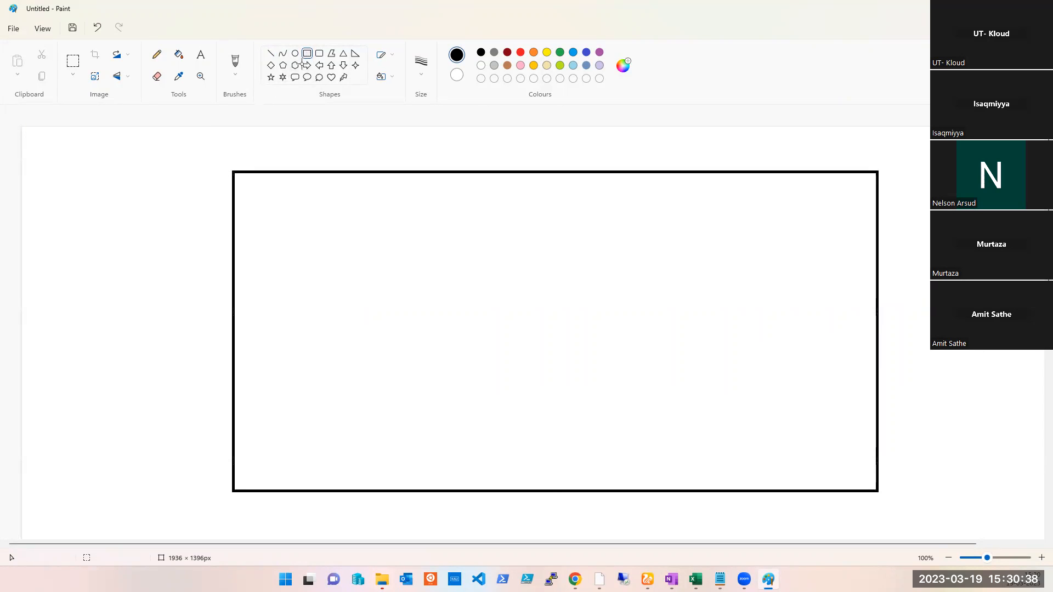
mouse_move(171, 236)
left_mouse_down()
mouse_move(179, 367)
mouse_move(204, 418)
mouse_move(236, 420)
left_mouse_up()
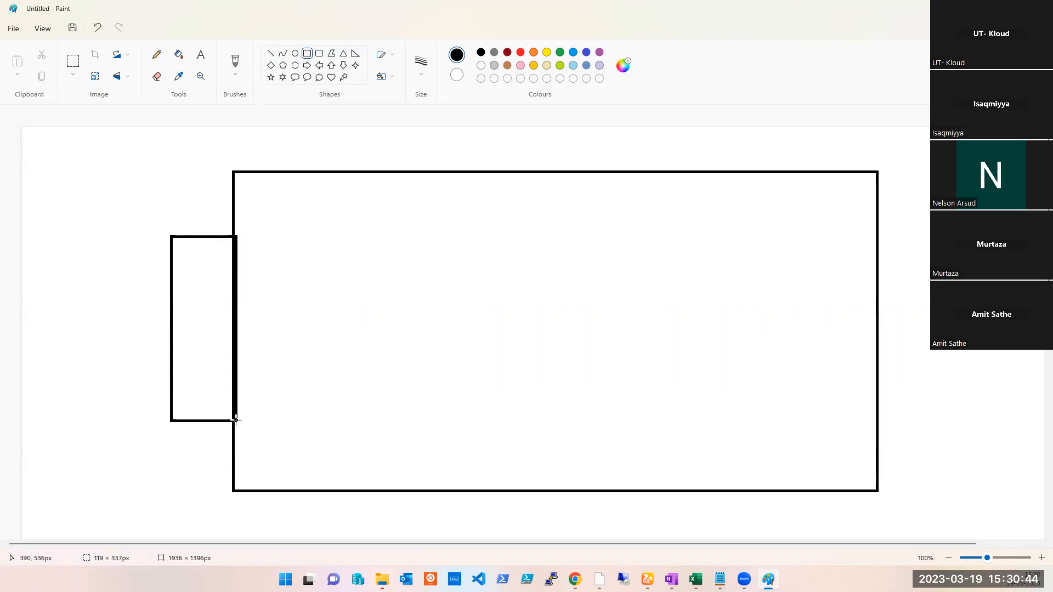
left_click(50, 261)
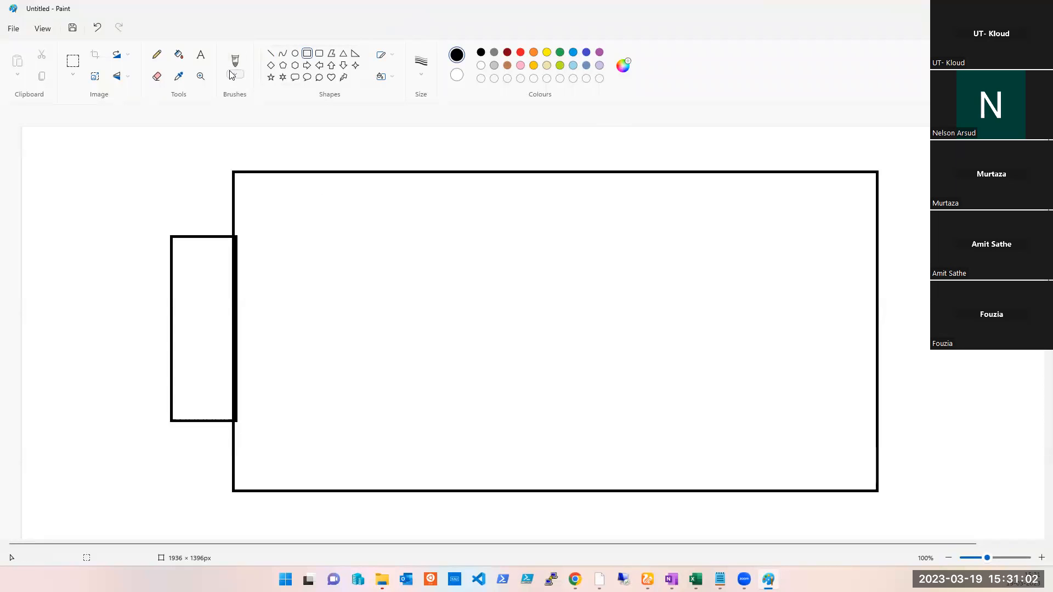
- Add a bold text label 'front end IP' above the narrow rectangle
left_click(204, 61)
left_click_drag(136, 207, 201, 229)
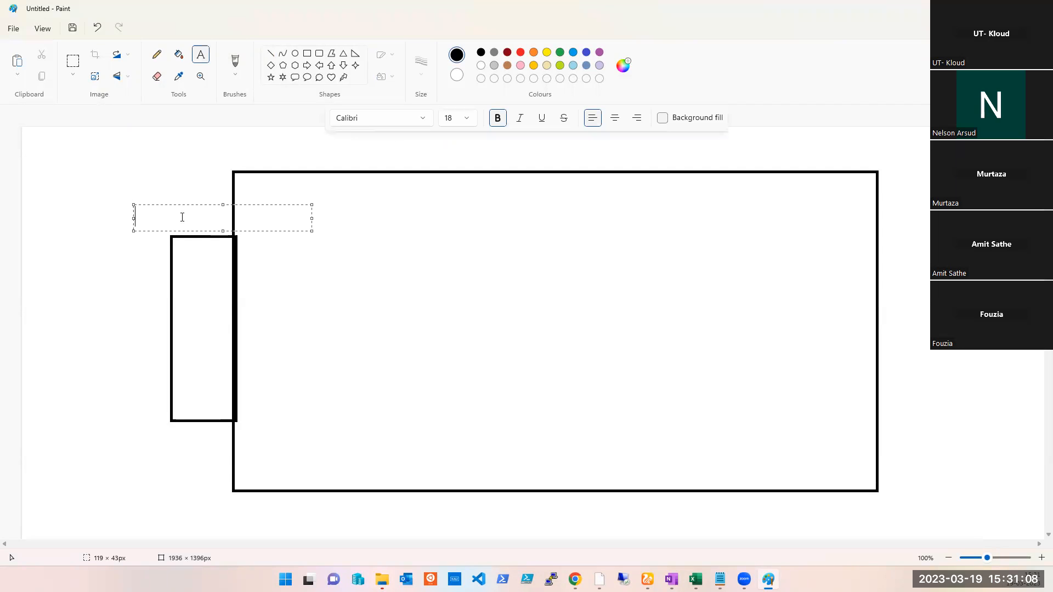
type("front end IP")
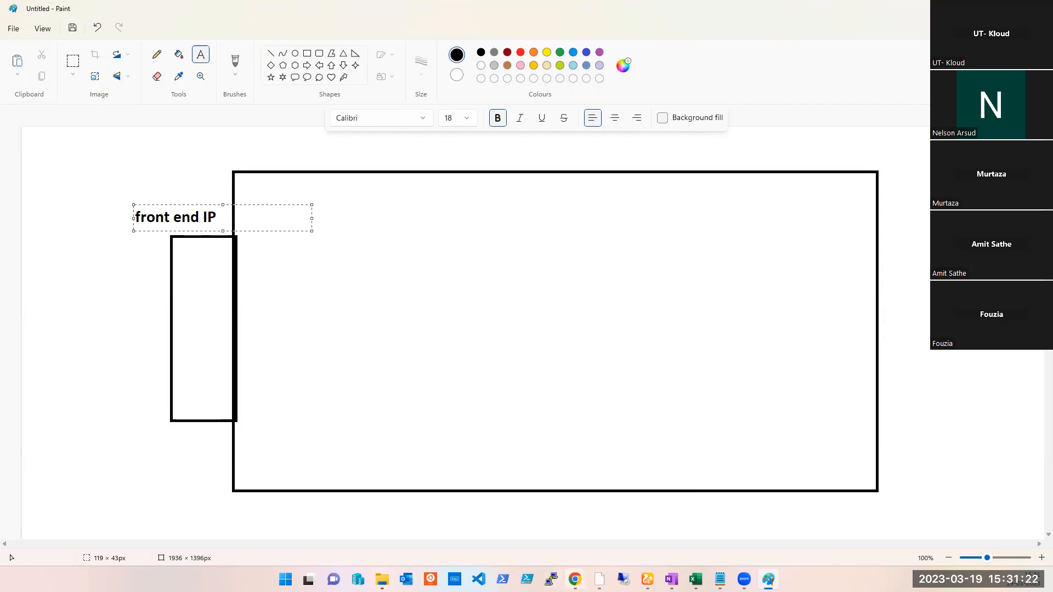
- Open the load balancer's frontend IP configuration in the browser and copy the first IP address
mouse_move(575, 579)
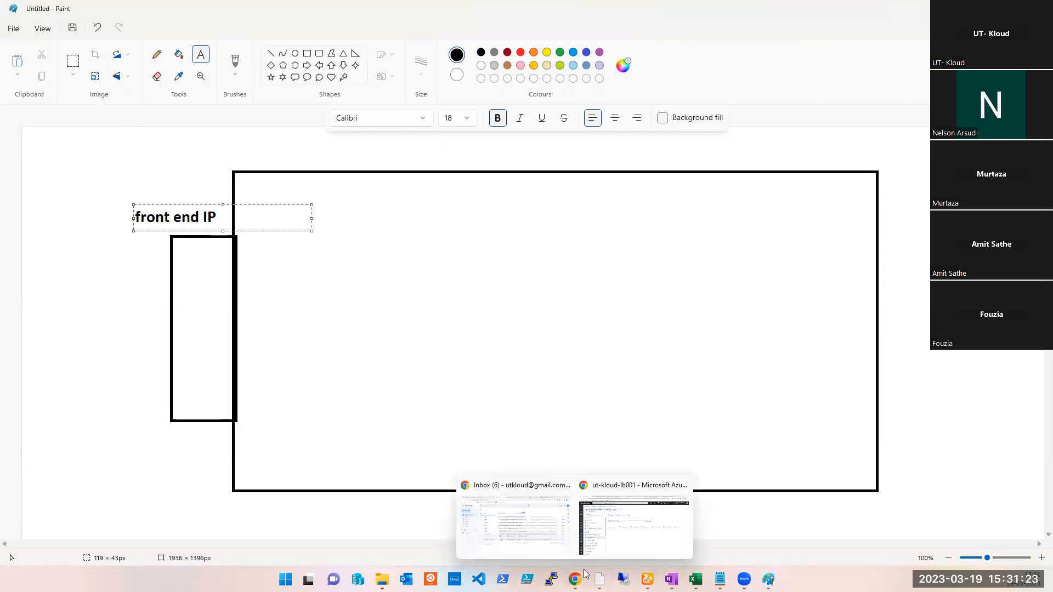
left_click(615, 534)
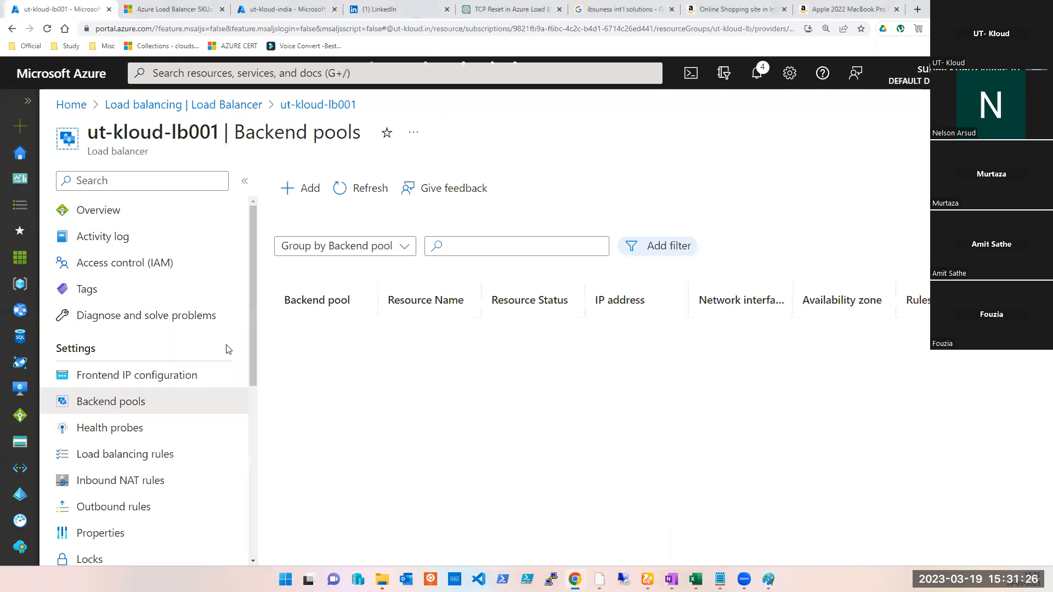
left_click(144, 375)
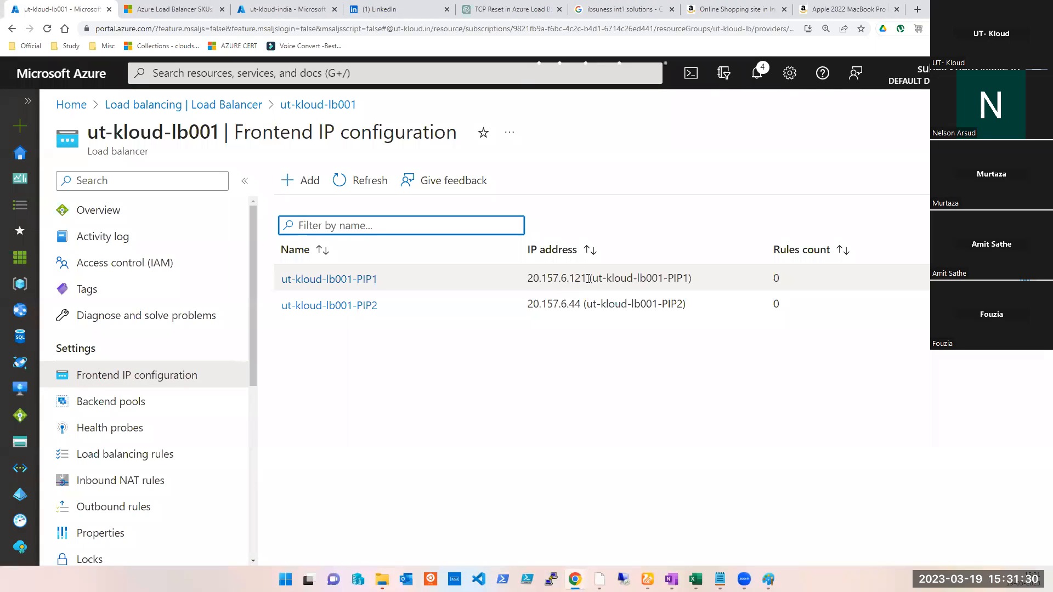
left_click_drag(588, 279, 528, 280)
key("ctrl+c")
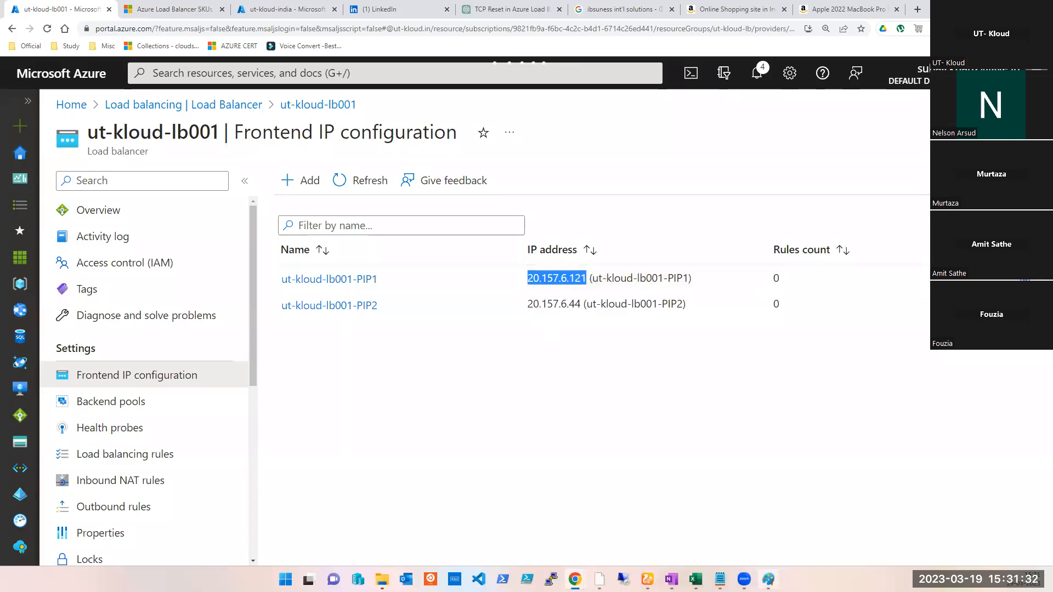
- Paste the IP 20.157.6.121 on a new line under the 'front end IP' label
key("alt+Tab")
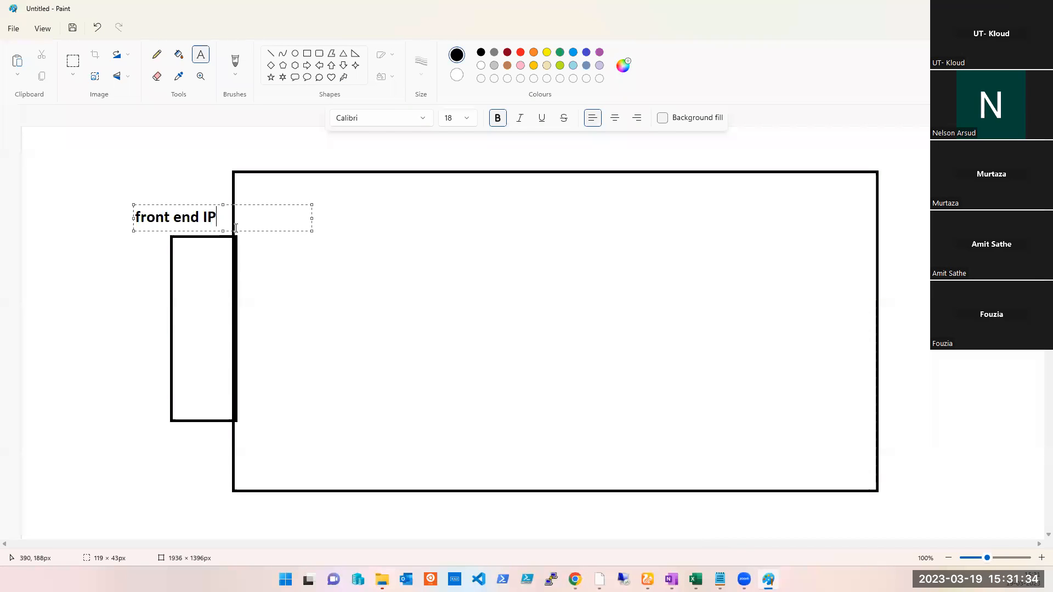
key("Return")
key("ctrl+v")
key("Return")
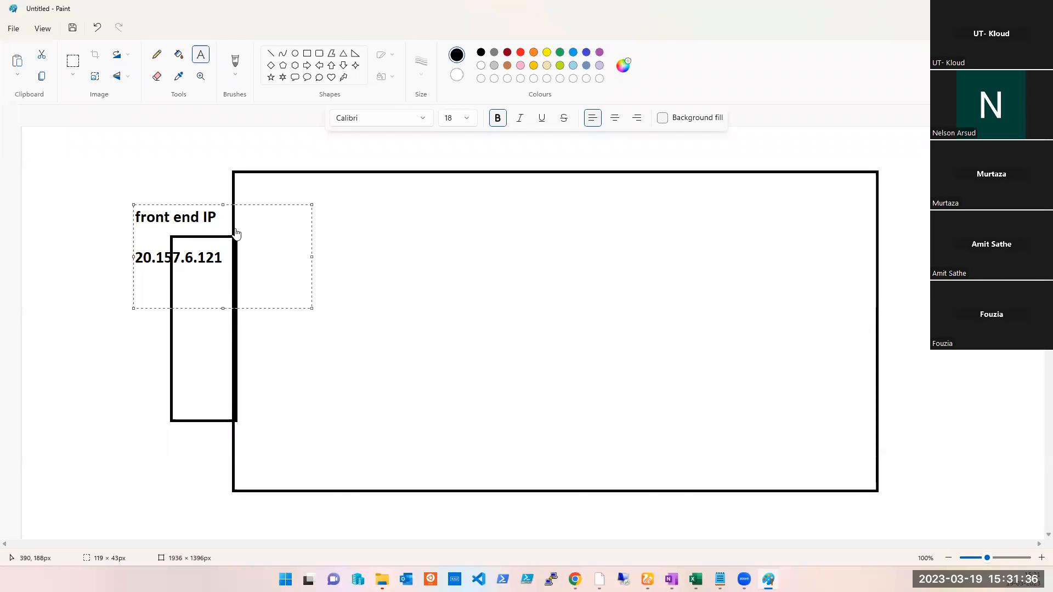
- Copy the second frontend IP from the portal and paste 20.157.6.44 below the first IP
key("alt+Tab")
left_click_drag(583, 301, 527, 305)
key("ctrl+c")
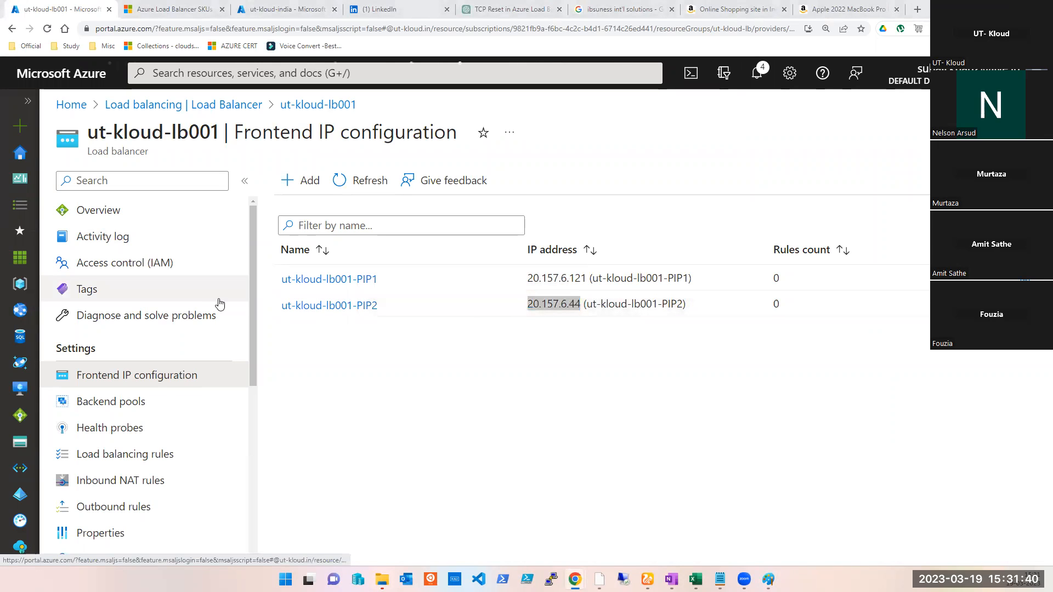
left_click(768, 579)
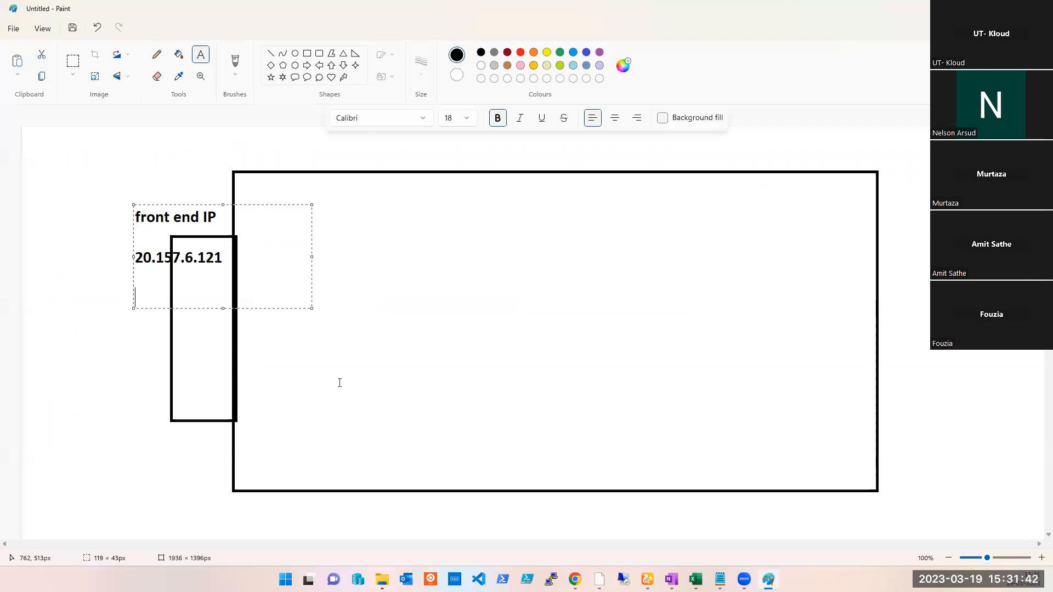
key("ctrl+v")
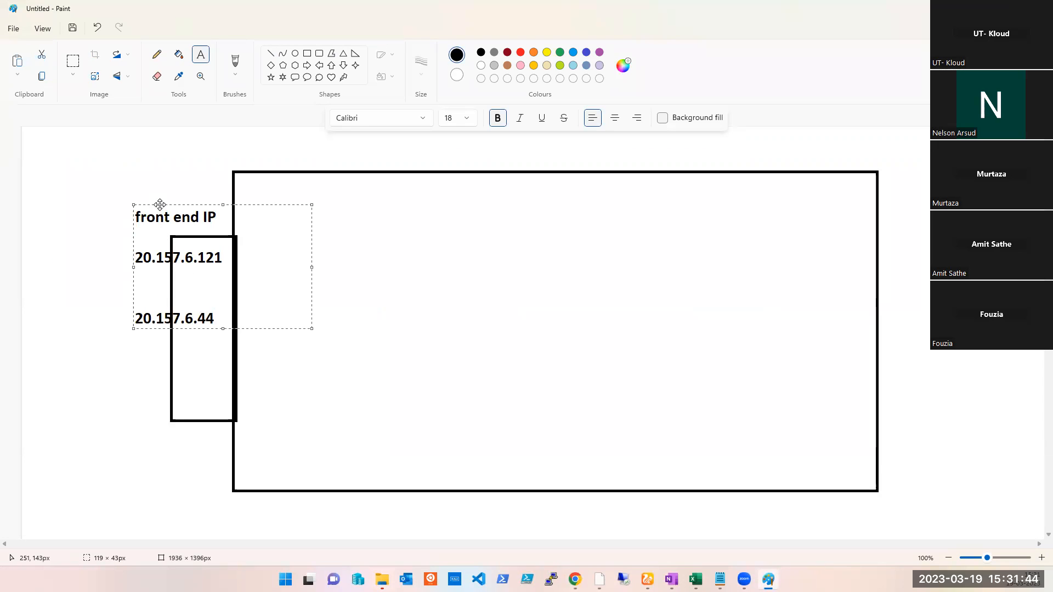
- Move the text box leftwards and append '- WEBSITE' after the first IP
left_click_drag(157, 204, 94, 162)
left_click(167, 214)
type("- ")
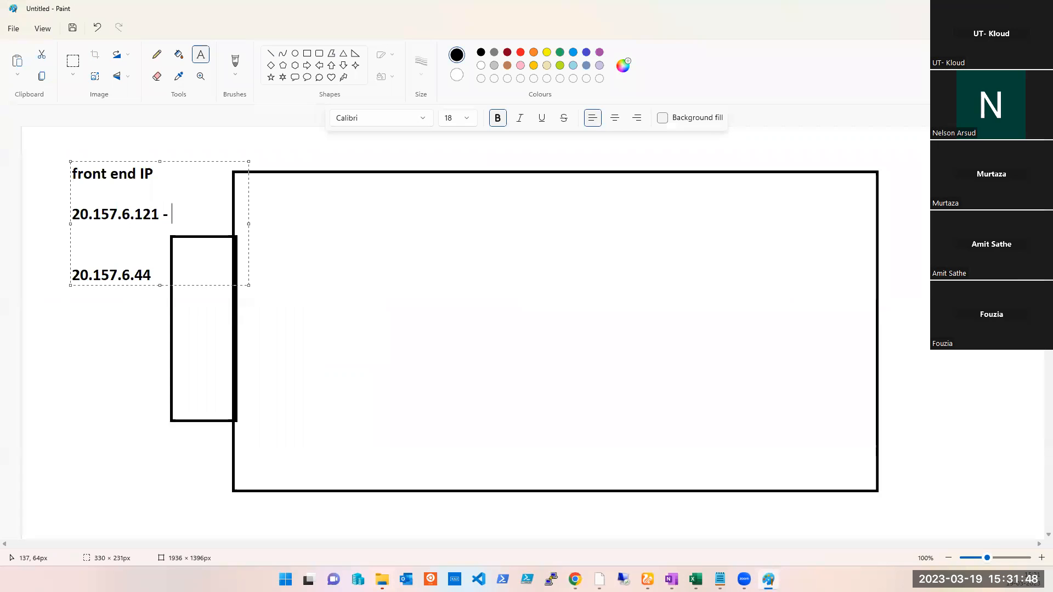
type("WEBSITE")
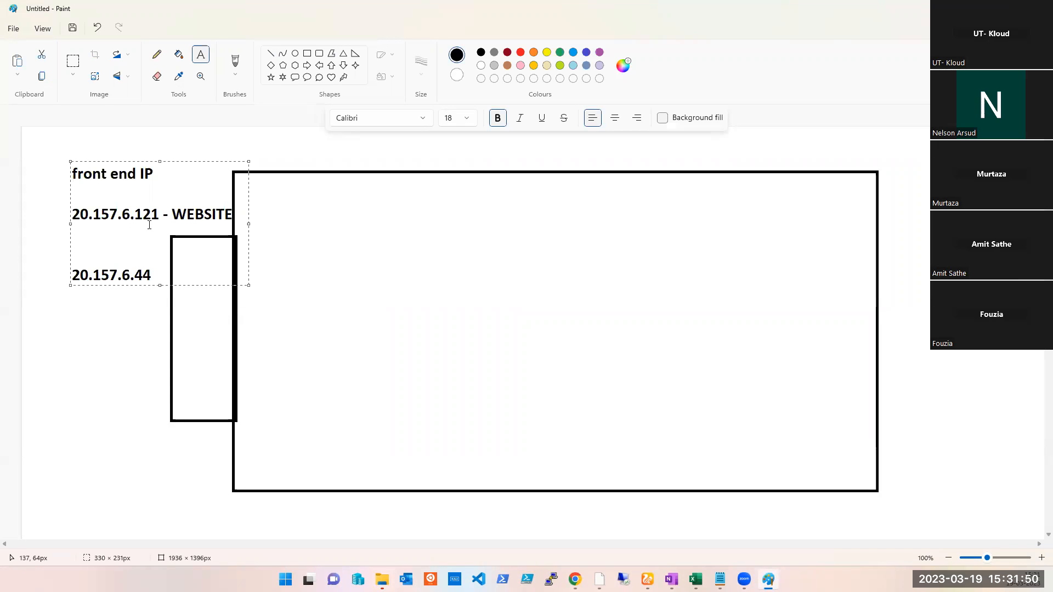
- Append '- RDP' after the second IP and shift the text box further left
left_click(158, 276)
type("- RDP")
left_click_drag(82, 158, 55, 163)
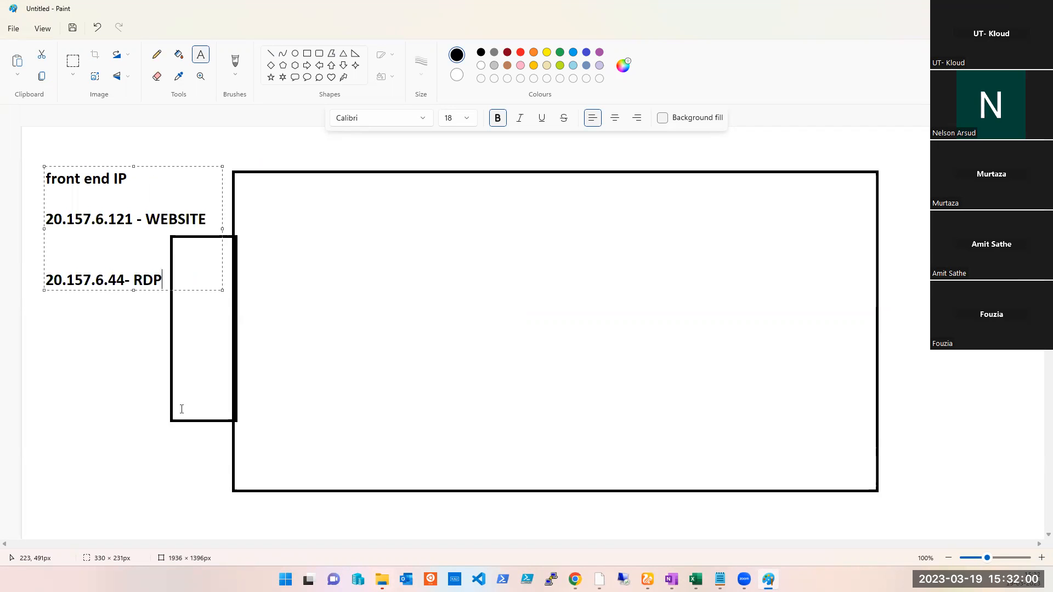
left_click(357, 362)
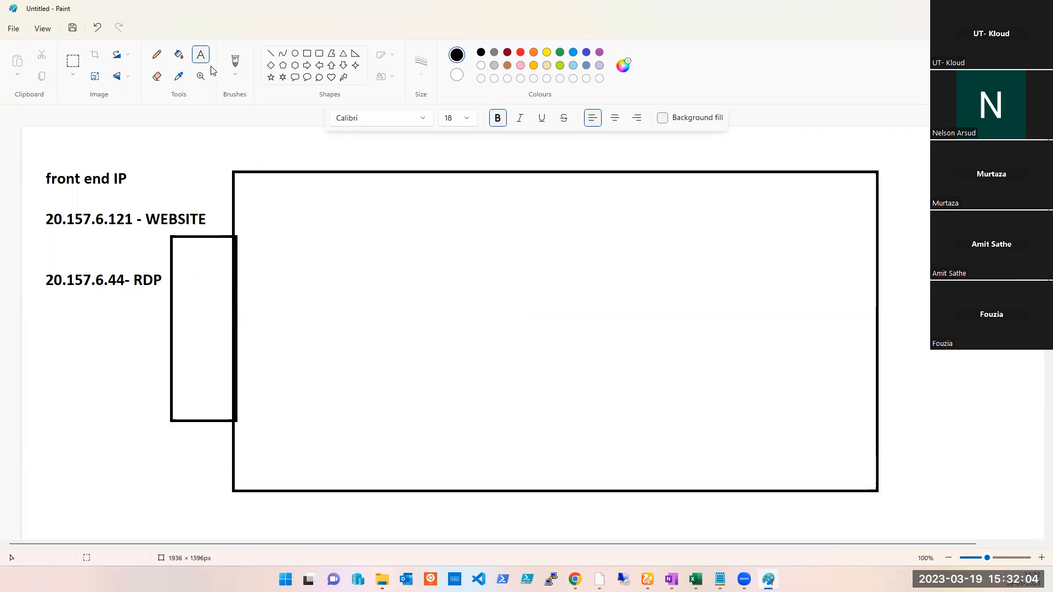
- Draw a tall rectangle inside the right end of the large rectangle
left_click(308, 55)
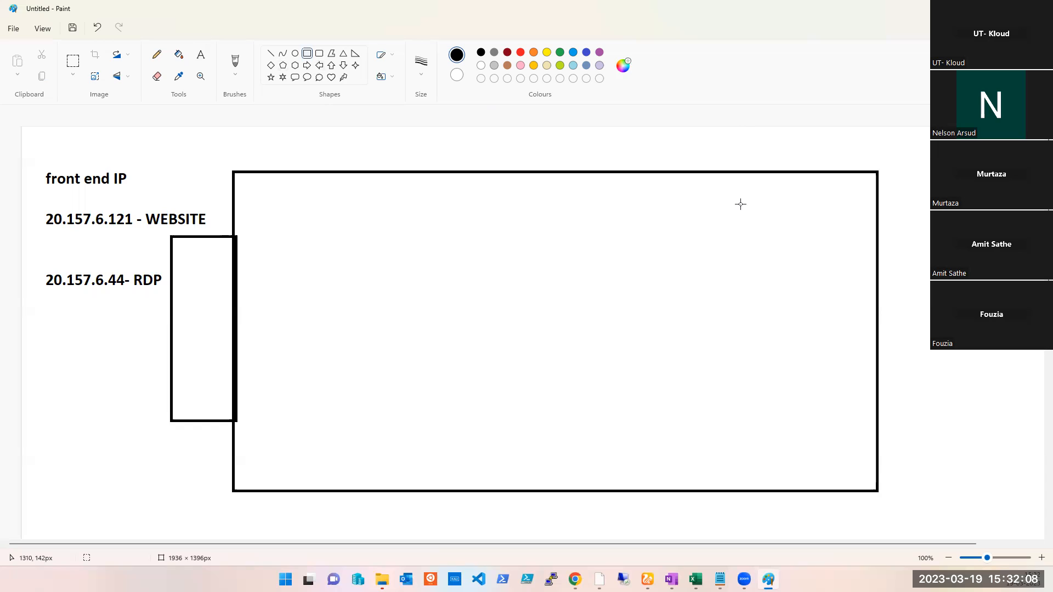
left_click_drag(730, 188, 742, 224)
left_click_drag(752, 284, 860, 481)
left_click(935, 368)
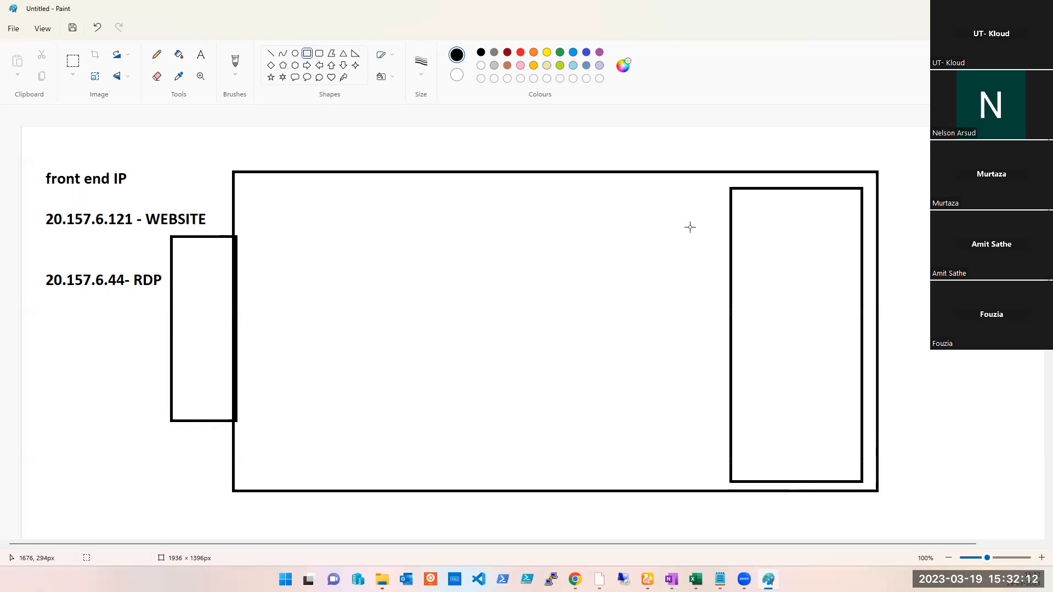
- Label the inner rectangle 'Backendpool'
left_click(201, 55)
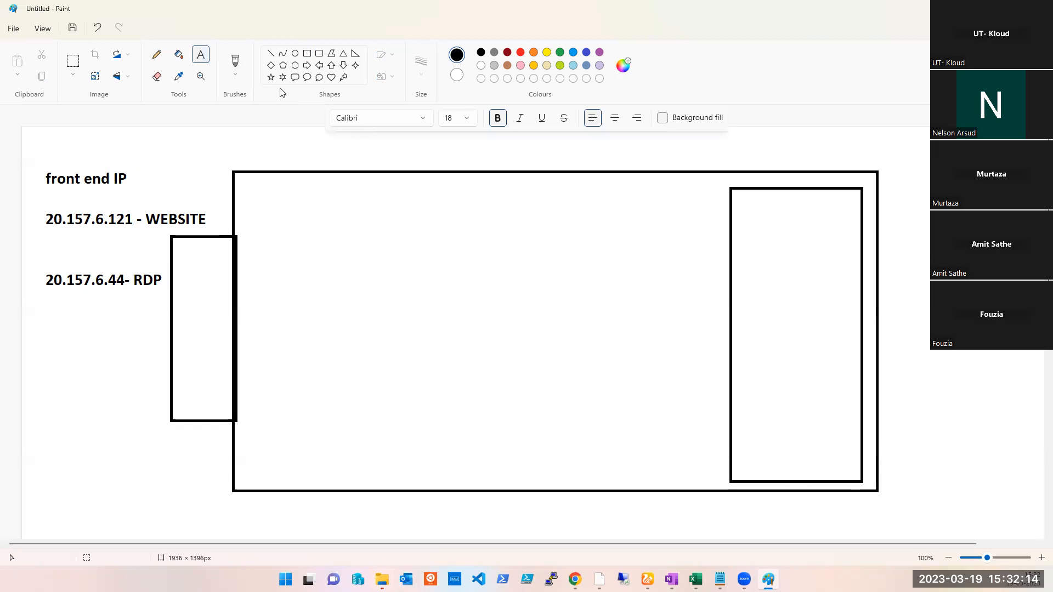
left_click_drag(741, 197, 837, 229)
type("bACKENDPOOL")
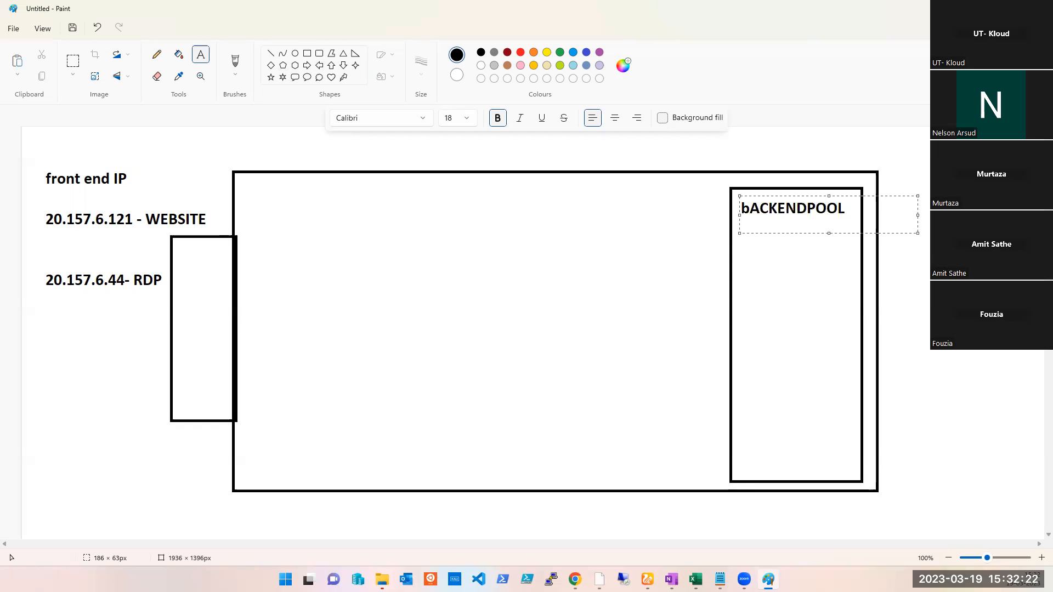
key("ctrl+a")
type("Back")
type("end")
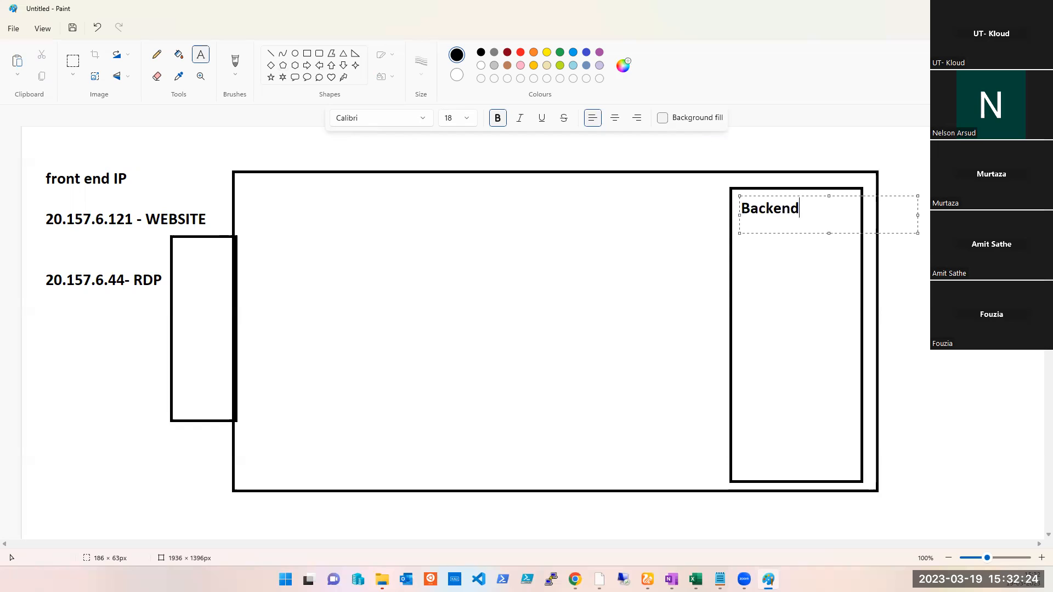
type("pool")
- Draw six hexagons in two columns inside the Backendpool rectangle
left_click(295, 65)
left_click_drag(751, 256, 788, 297)
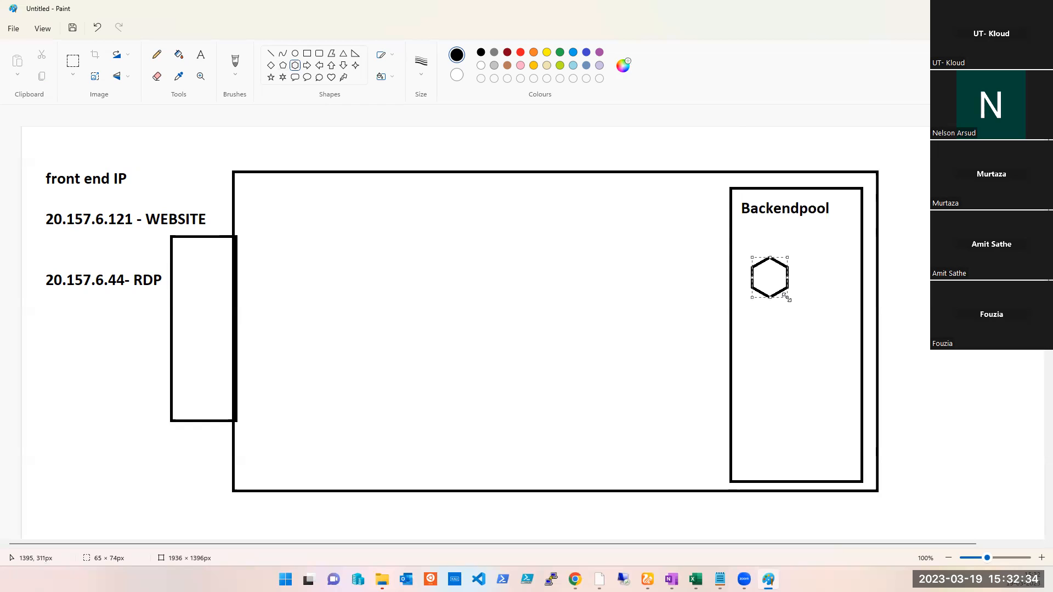
left_click(787, 347)
left_click_drag(757, 332, 796, 375)
left_click_drag(761, 415, 794, 443)
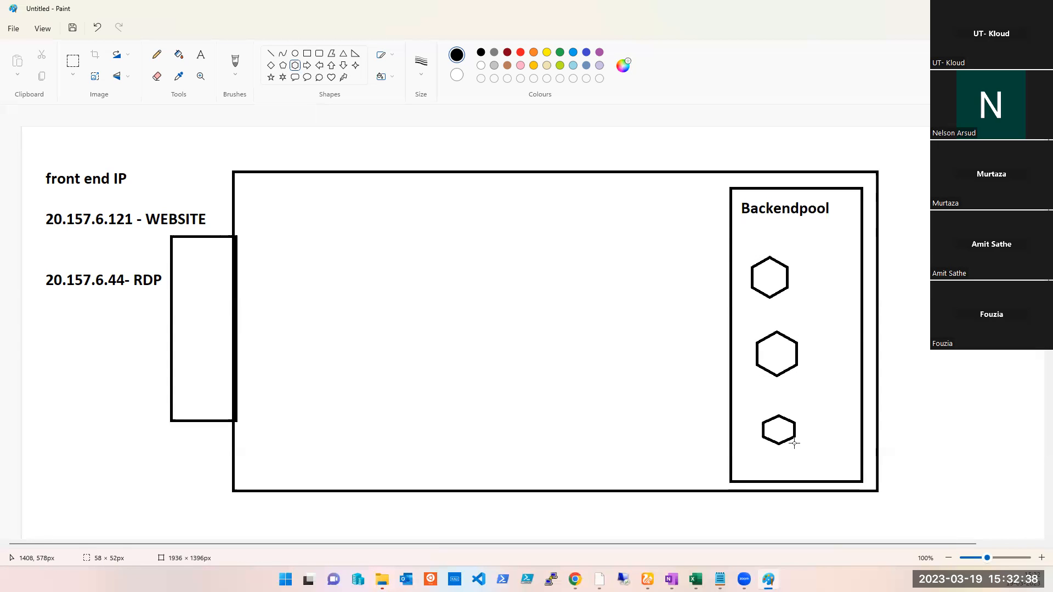
left_click_drag(817, 267, 842, 302)
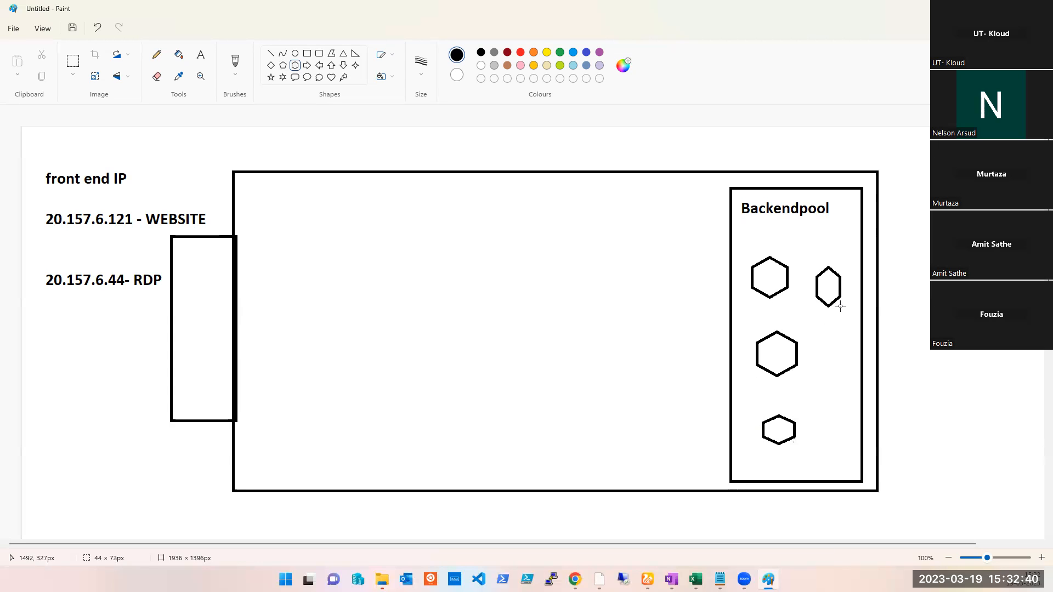
left_click(820, 342)
left_click_drag(820, 336, 845, 367)
left_click_drag(815, 407, 846, 451)
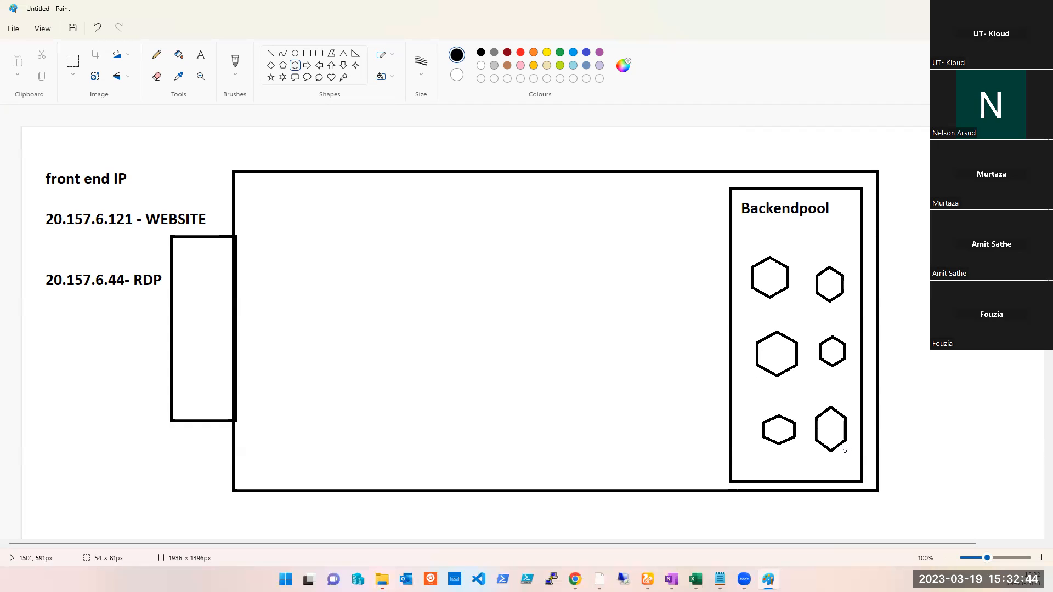
left_click(792, 385)
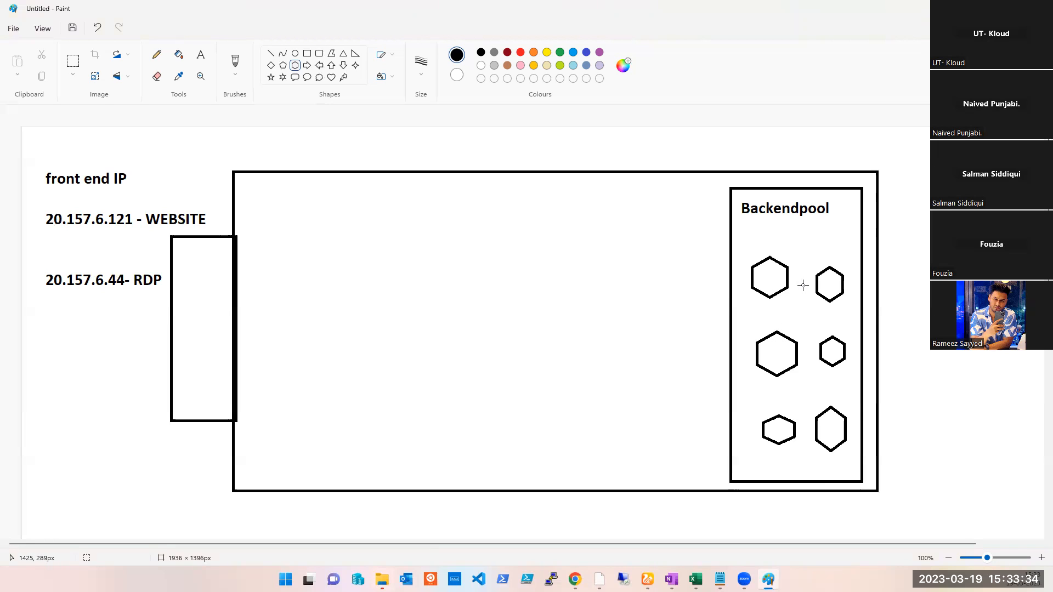
mouse_move(575, 579)
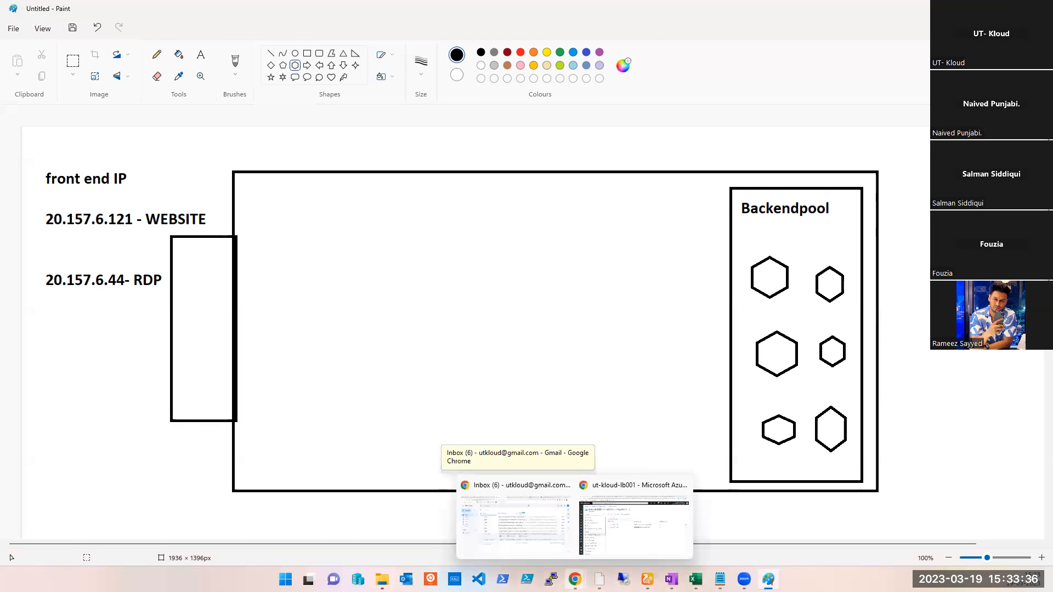
- Switch to the Azure portal, open the Virtual machines page and start creating a new Azure virtual machine
left_click(635, 521)
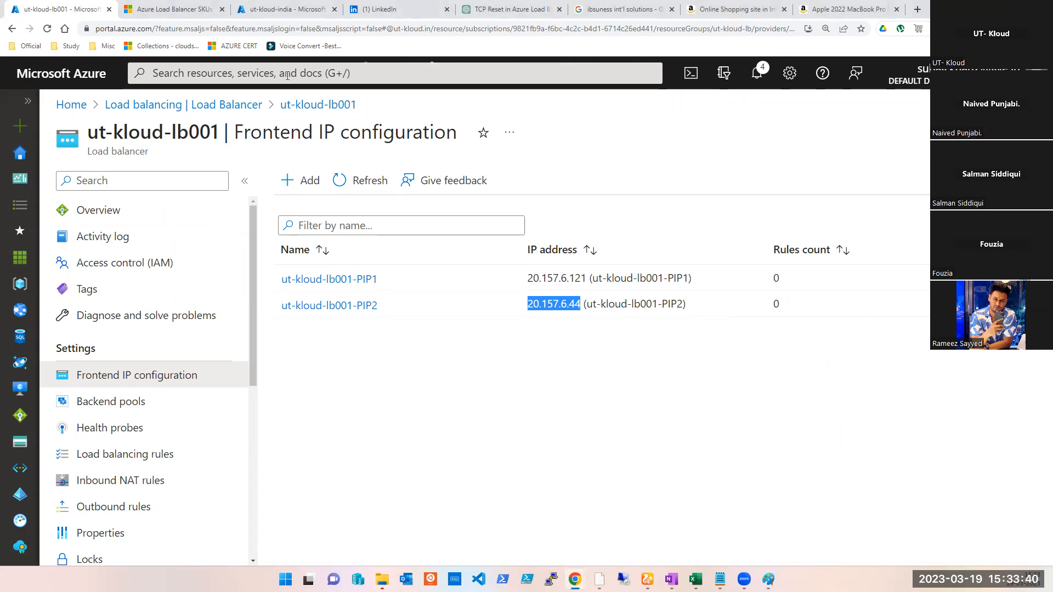
left_click(275, 13)
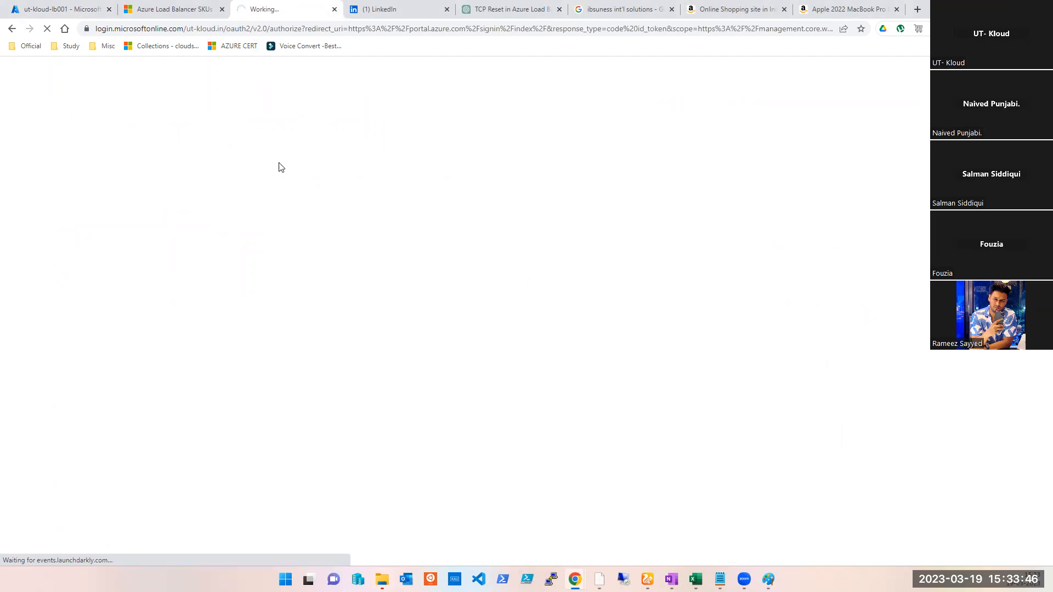
left_click(767, 578)
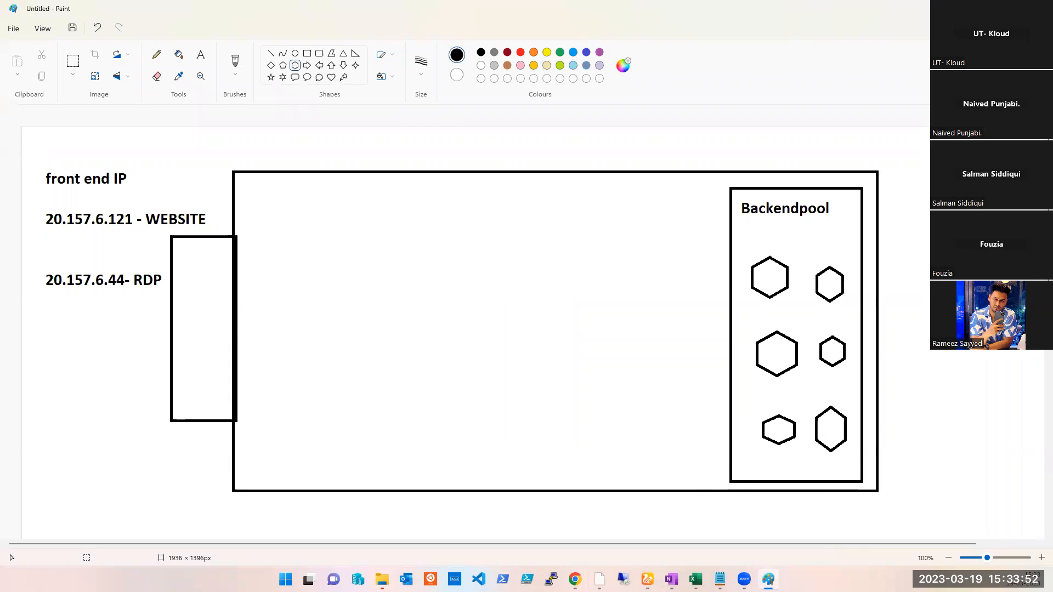
left_click(768, 579)
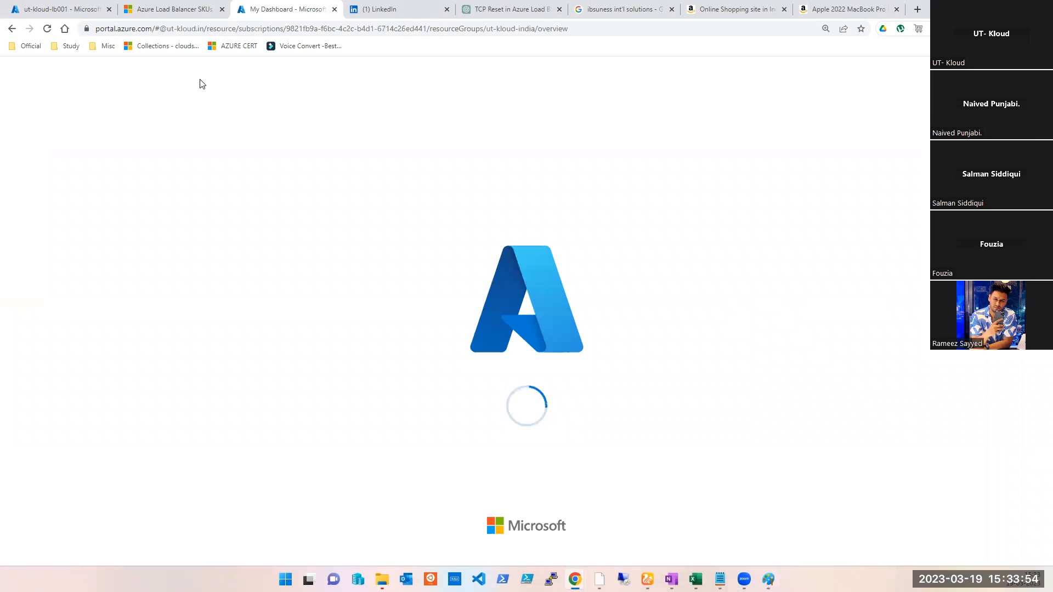
left_click(24, 160)
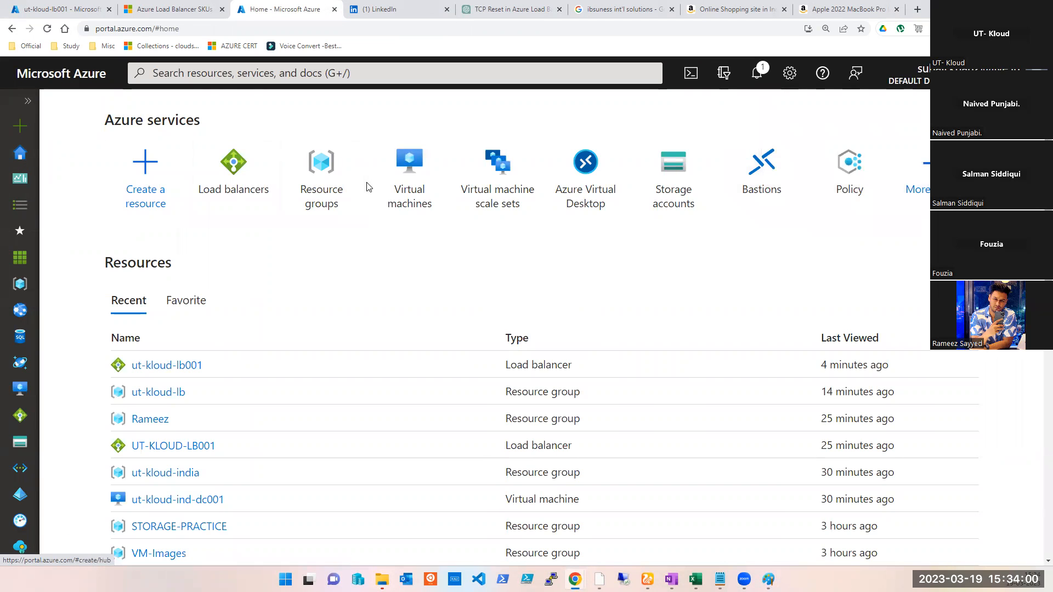
left_click(404, 196)
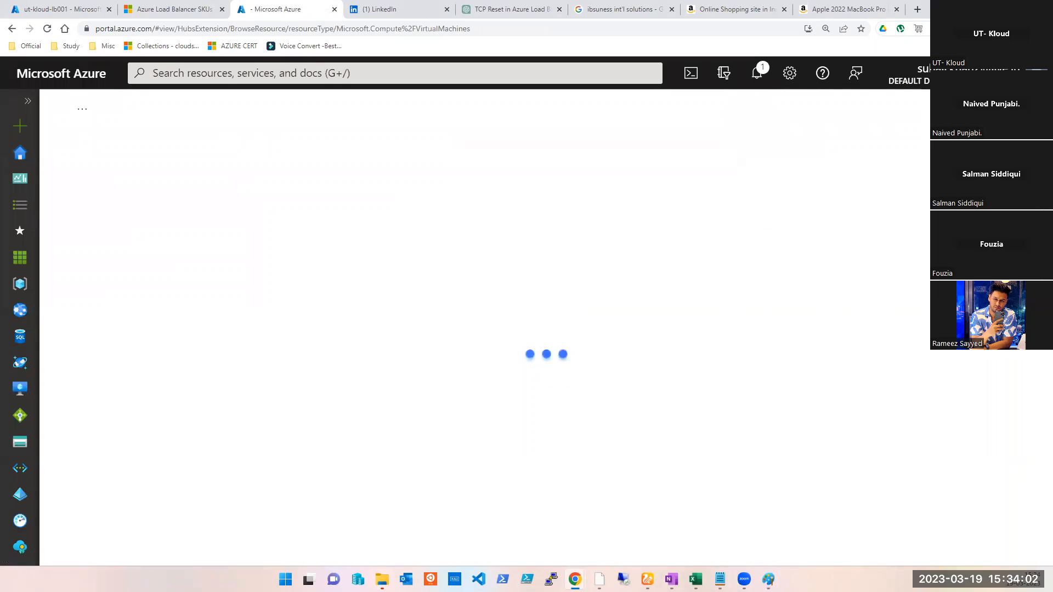
left_click(768, 580)
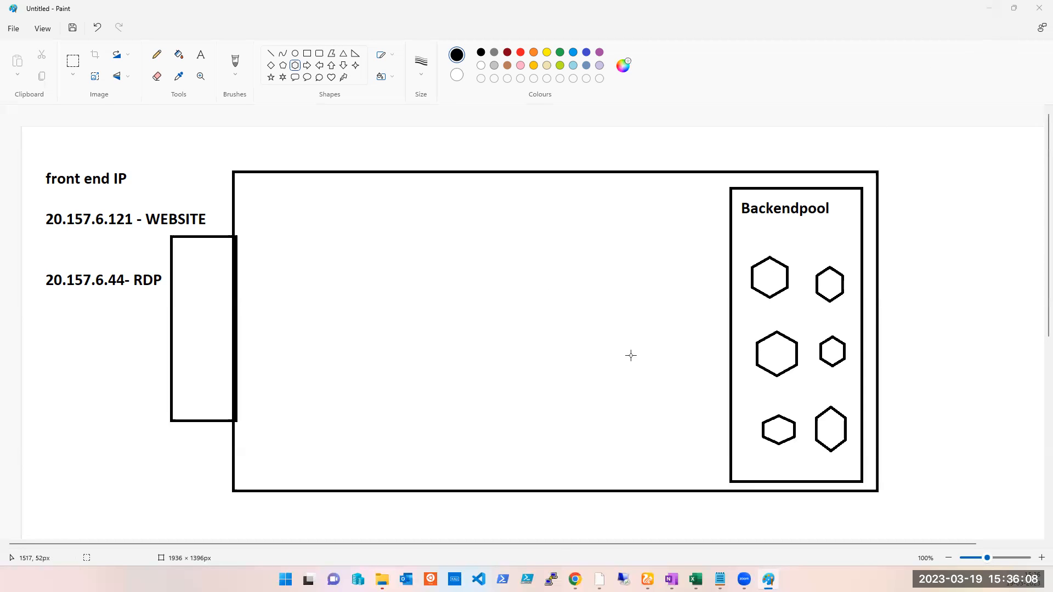
mouse_move(575, 579)
left_click(607, 546)
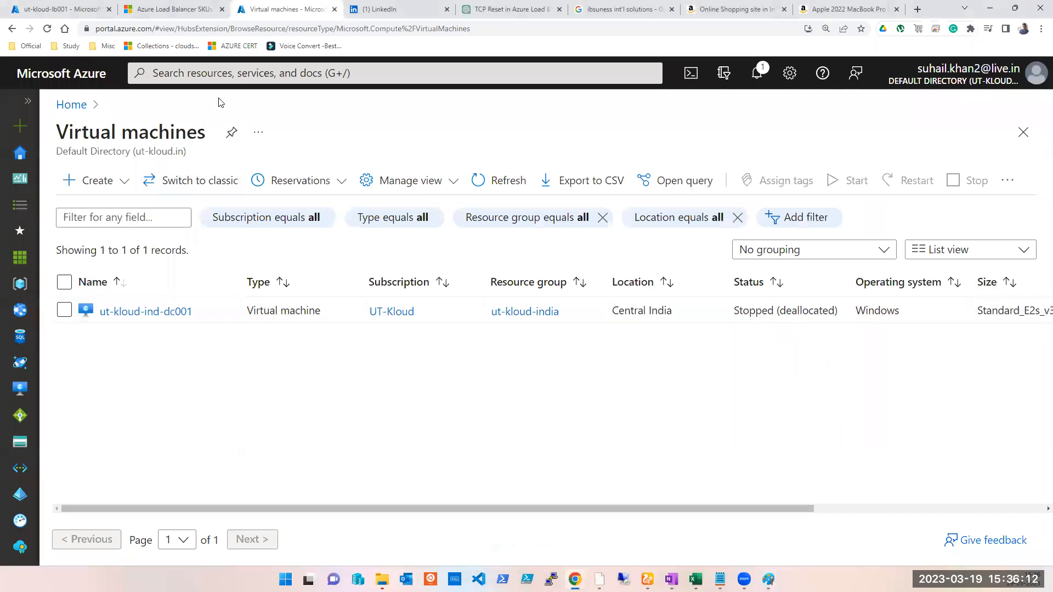
left_click(97, 181)
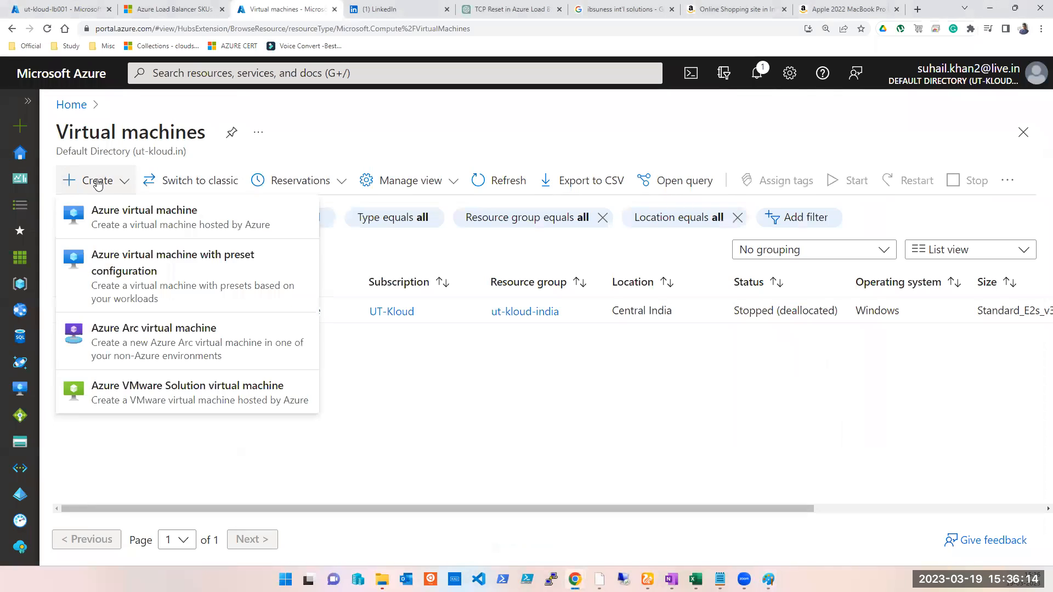
left_click(99, 222)
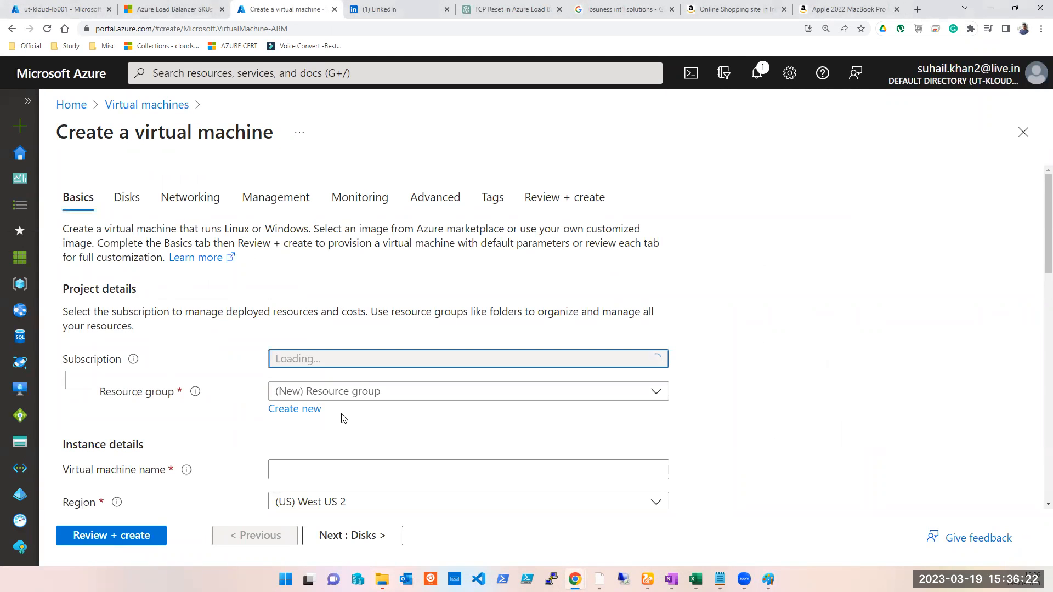
- Set the subscription to UT-Kloud and the resource group to ut-kloud-lb
left_click(341, 362)
left_click(309, 441)
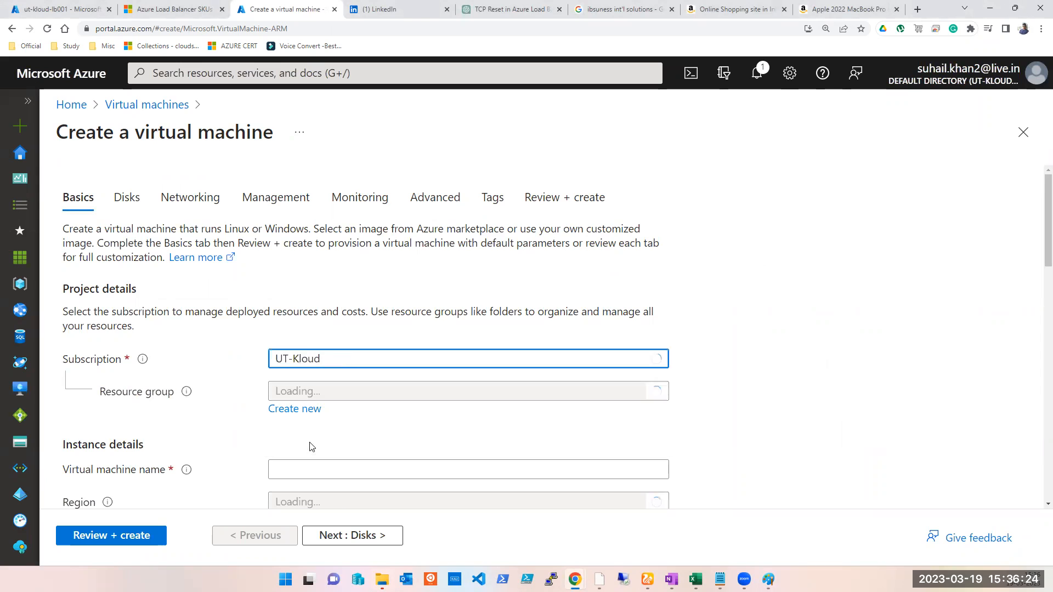
left_click(326, 393)
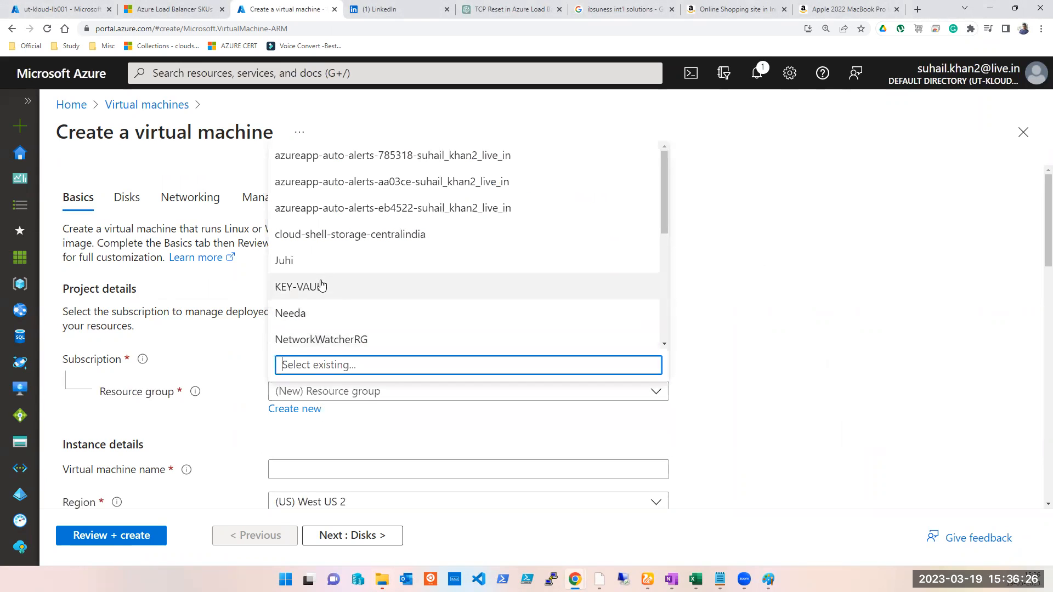
type("ut")
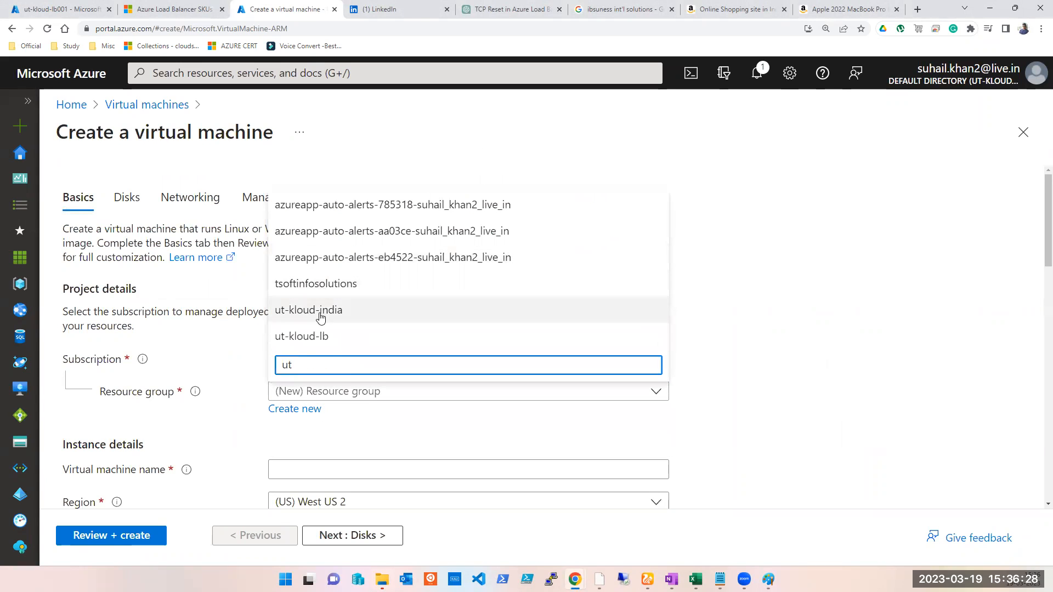
left_click(322, 339)
- Name the virtual machine ut-kloud-vm001
scroll(728, 324, "down", 2)
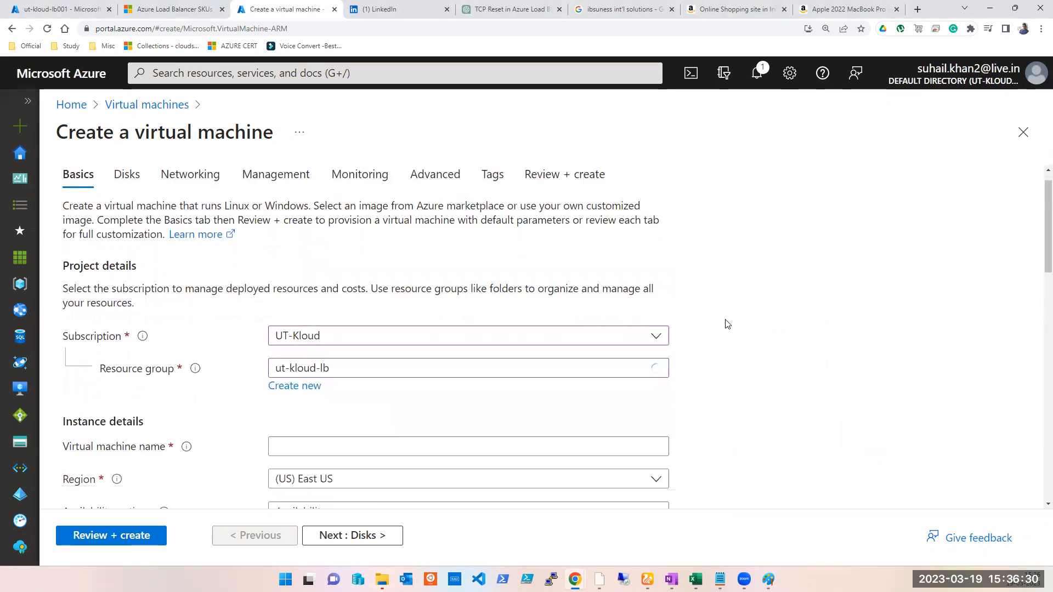
left_click(343, 359)
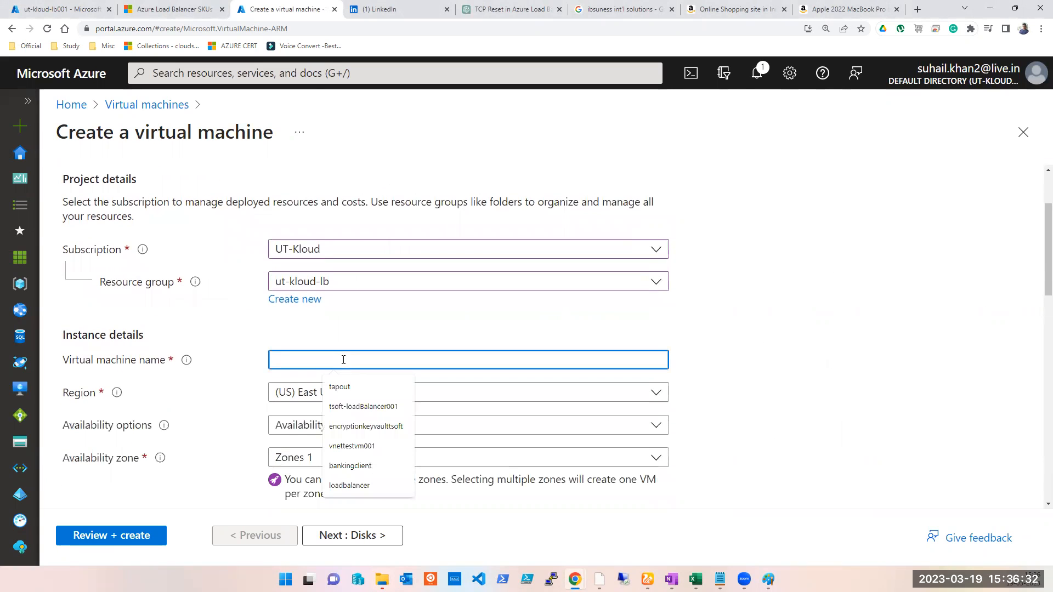
type("utk")
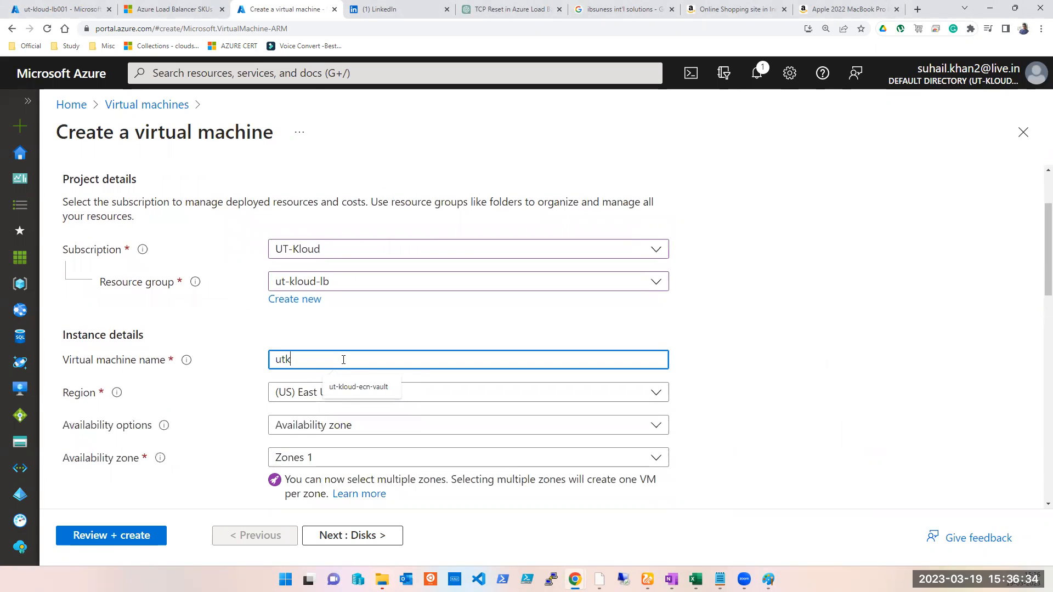
key("BackSpace")
type("-kloud-v")
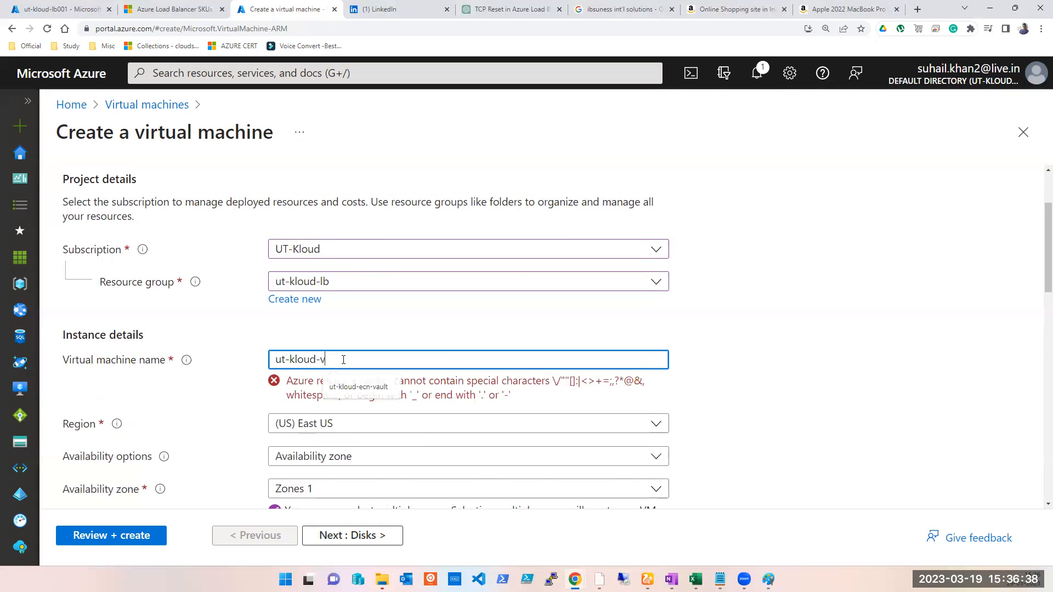
type("m001")
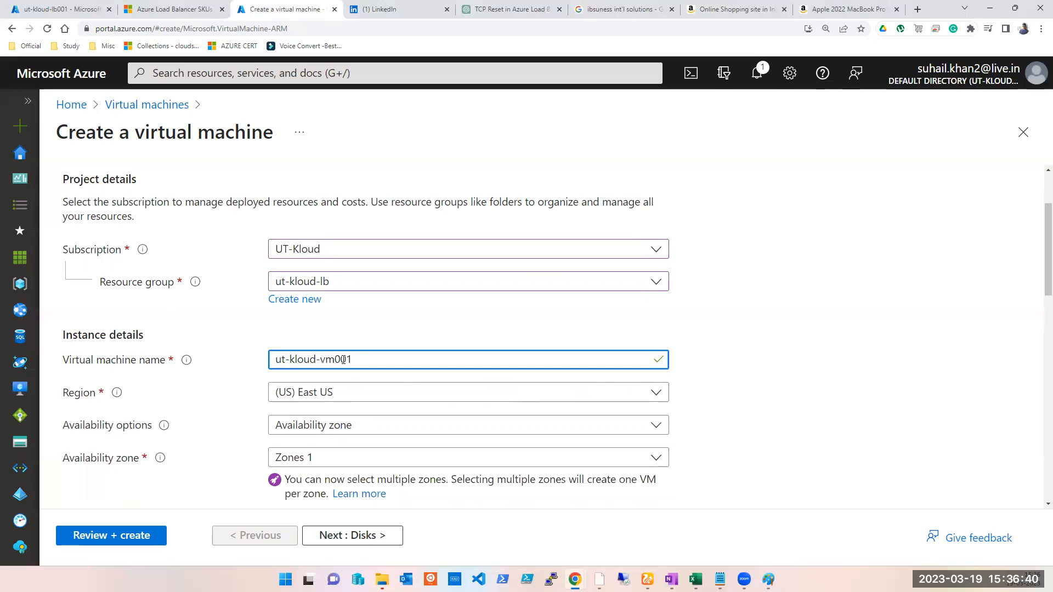
triple_click(344, 359)
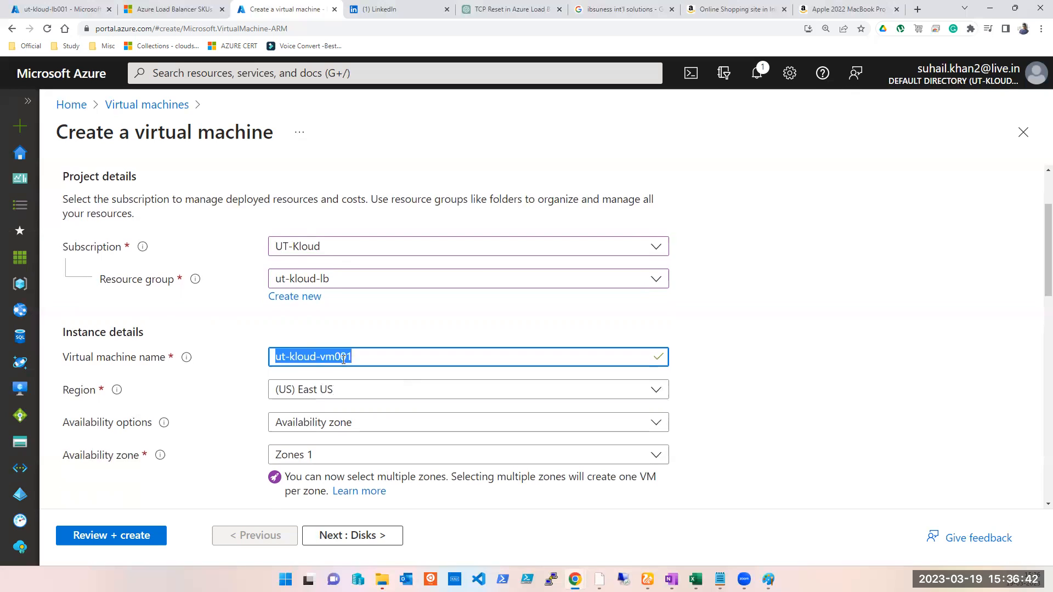
- Choose the shared image Windows2019-TsoftWebSite-CPUTester for the virtual machine
scroll(331, 342, "down", 2)
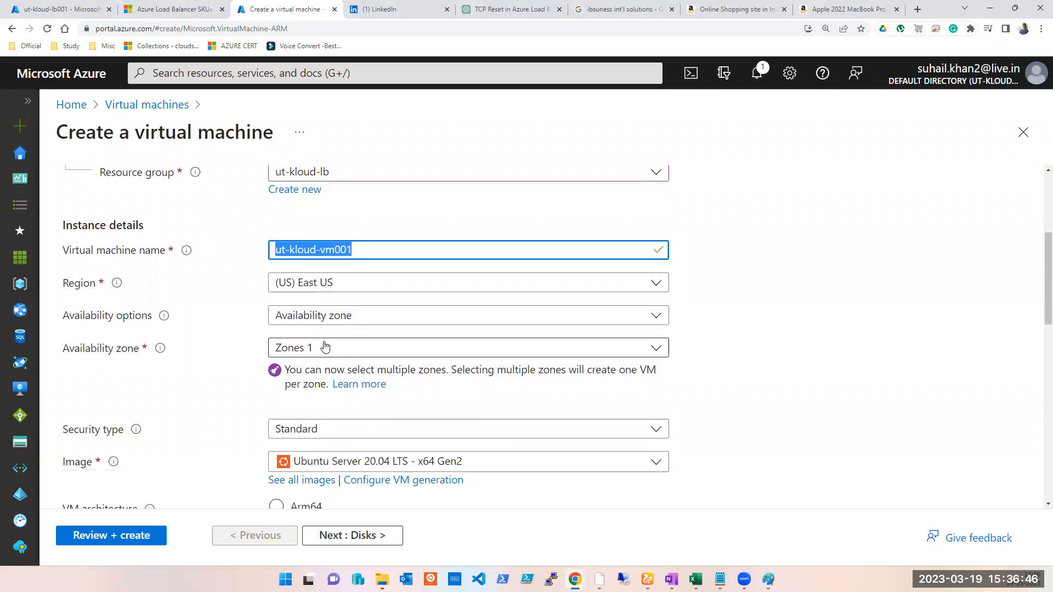
scroll(325, 347, "down", 1)
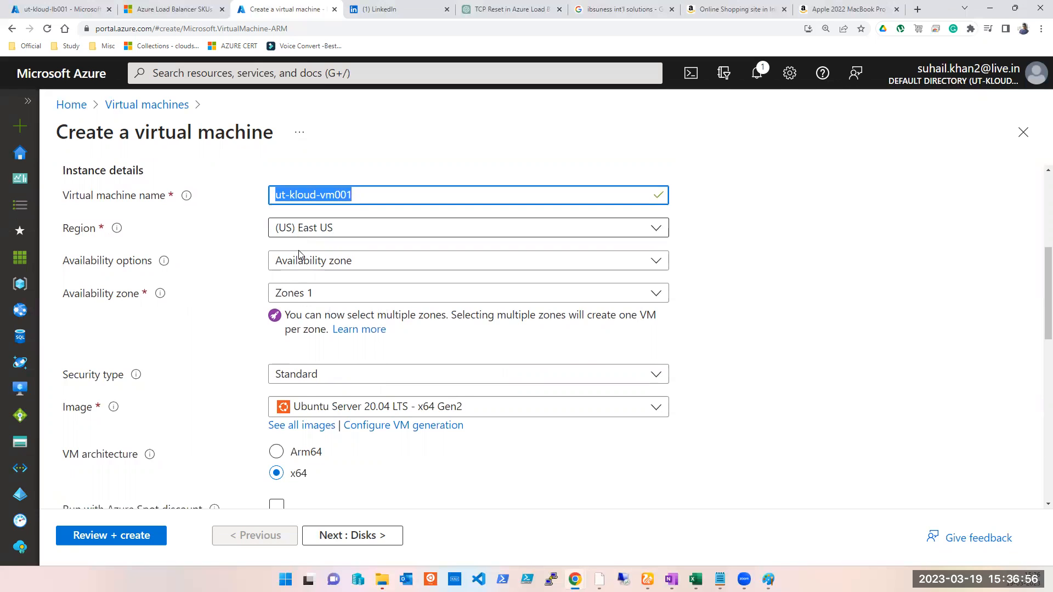
scroll(351, 383, "down", 1)
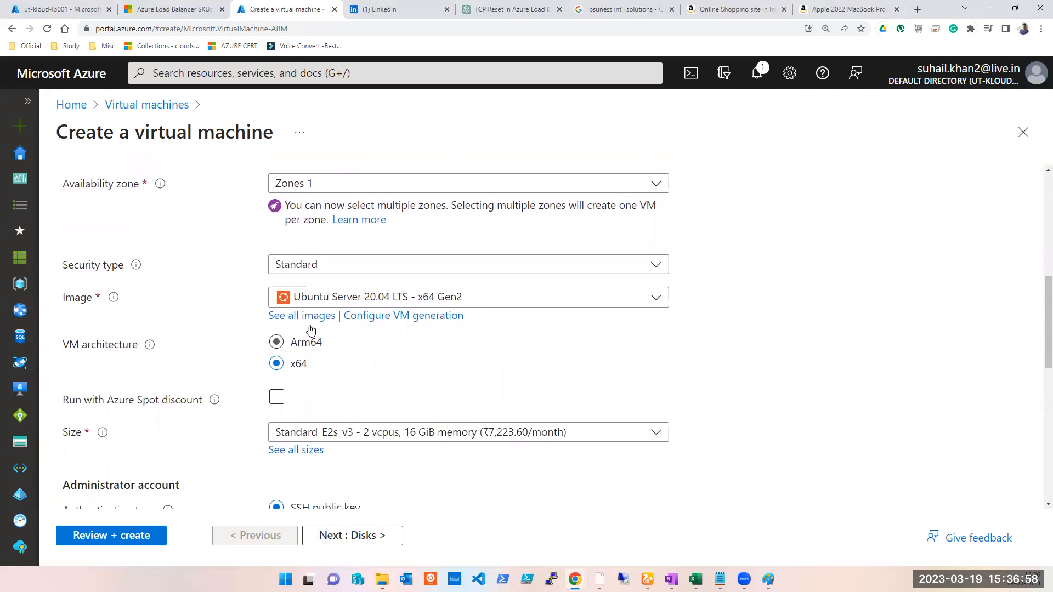
left_click(307, 317)
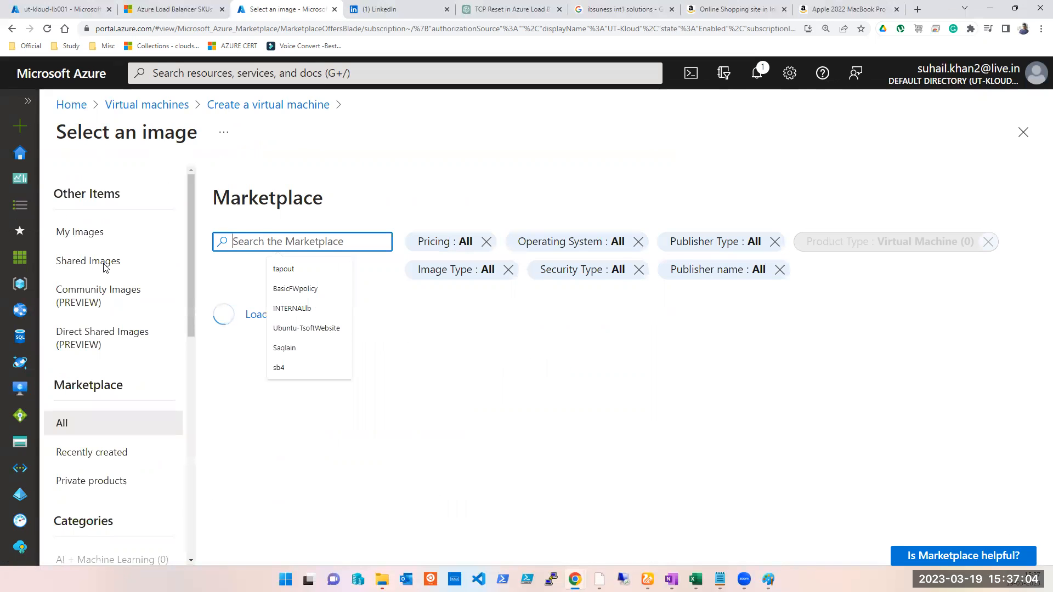
left_click(110, 263)
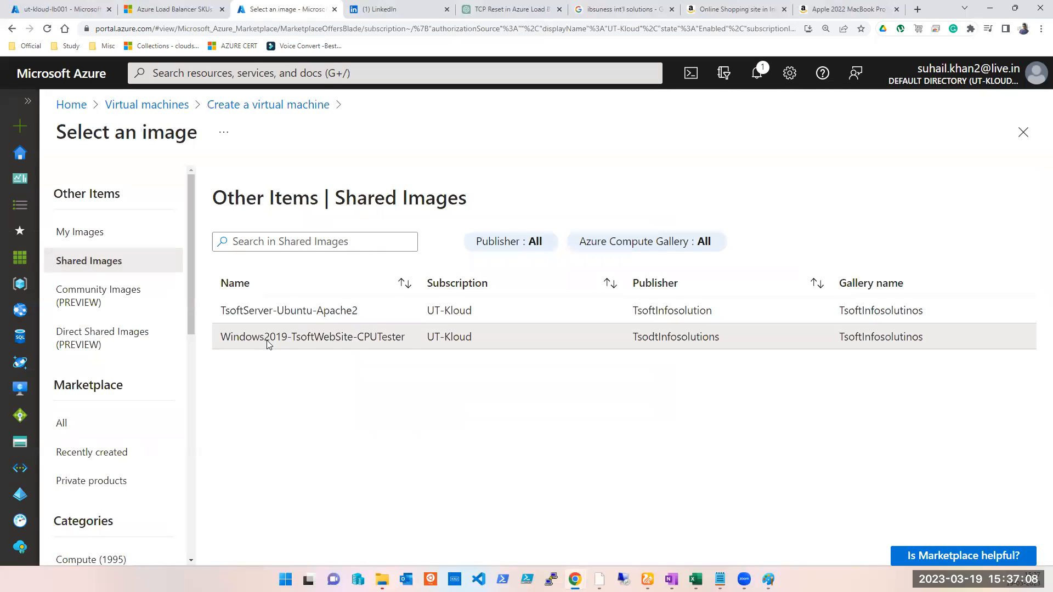
left_click(268, 337)
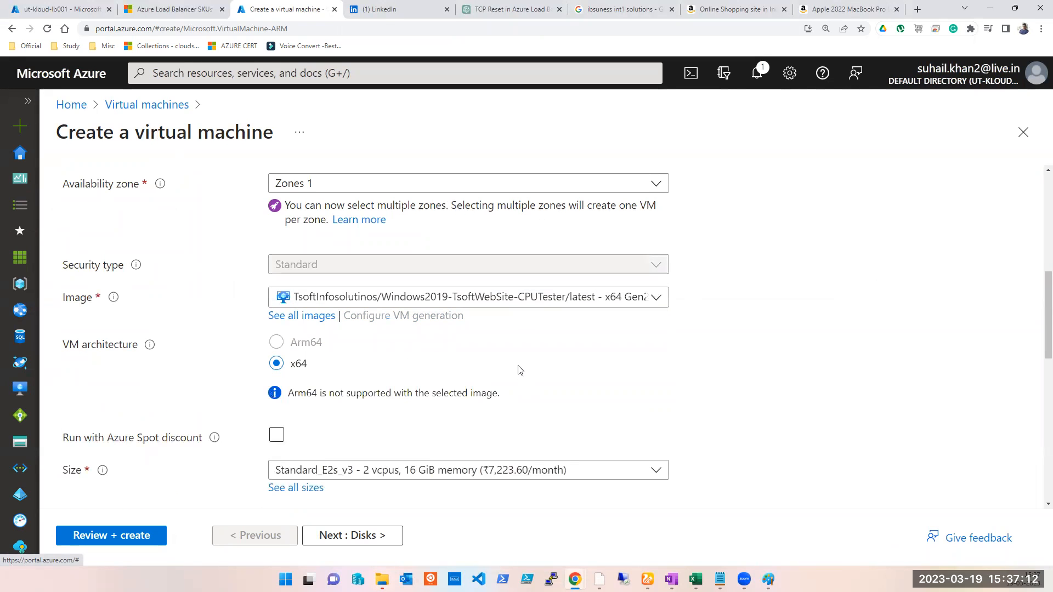
- Allow inbound ports HTTP (80), HTTPS (443), SSH (22) and RDP (3389), and continue to the Disks tab
scroll(520, 370, "down", 3)
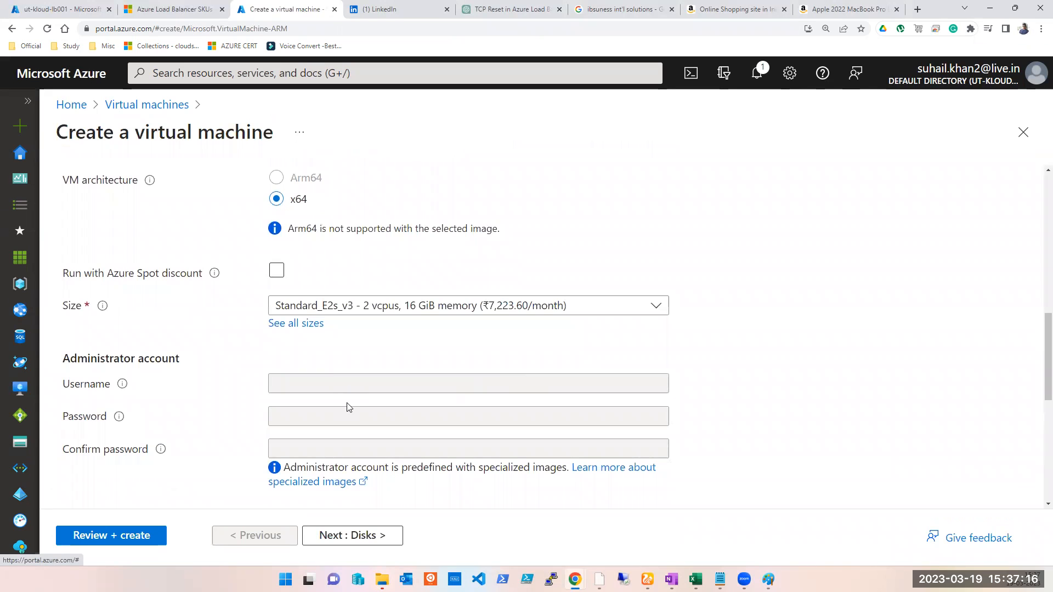
scroll(349, 407, "down", 5)
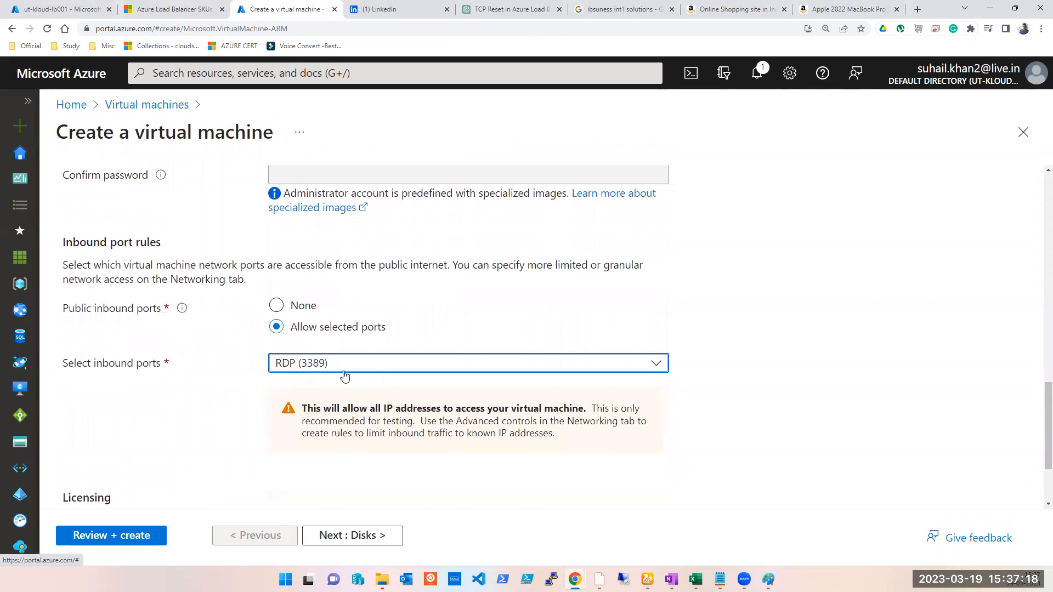
left_click(342, 372)
left_click(282, 387)
left_click(283, 412)
left_click(282, 438)
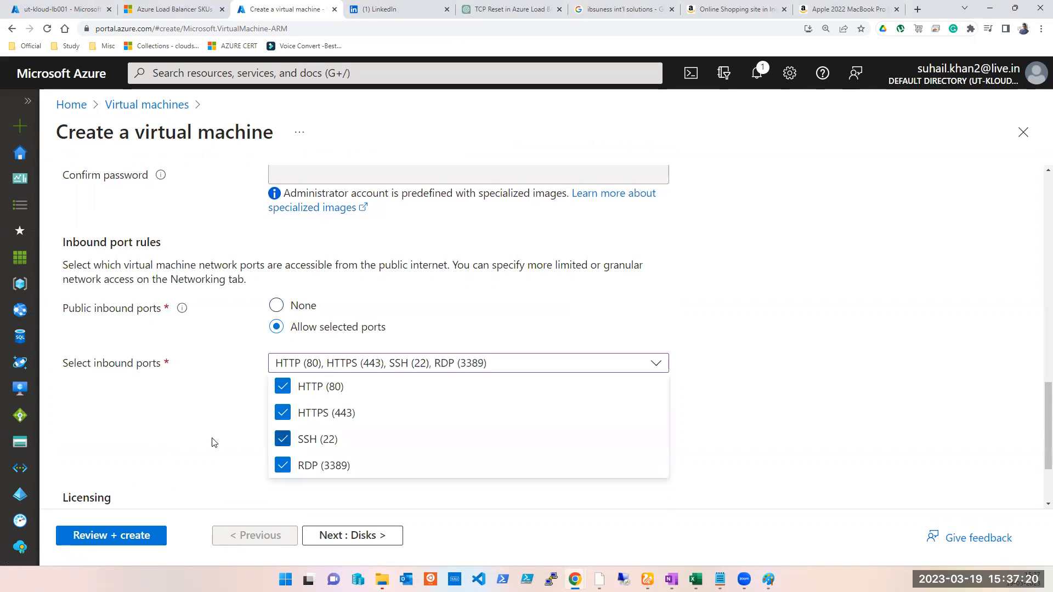
left_click(213, 442)
left_click(364, 533)
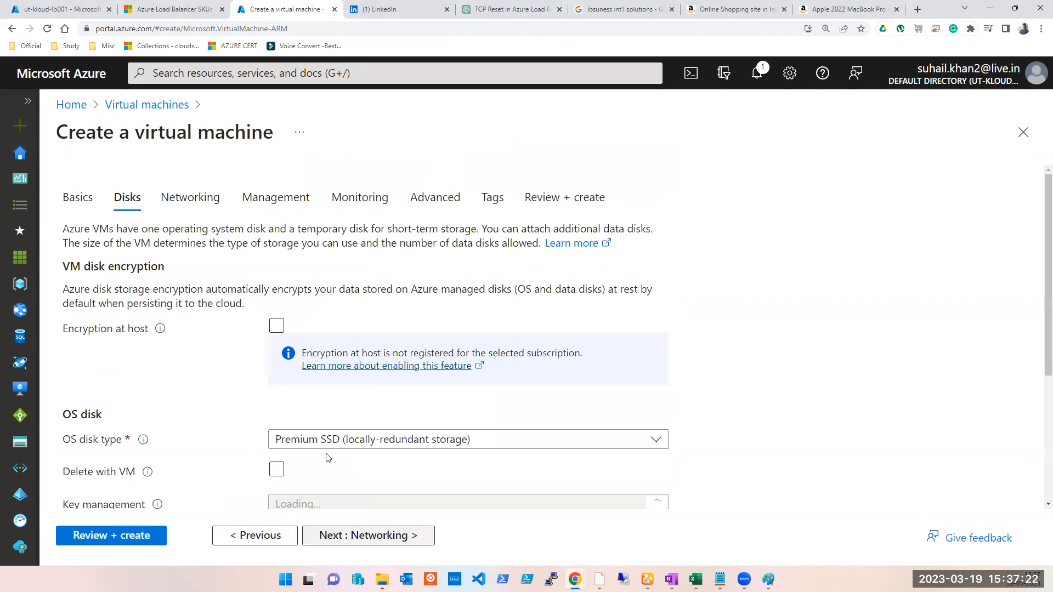
- Keep the default disk settings and continue to the Networking tab
scroll(328, 458, "down", 3)
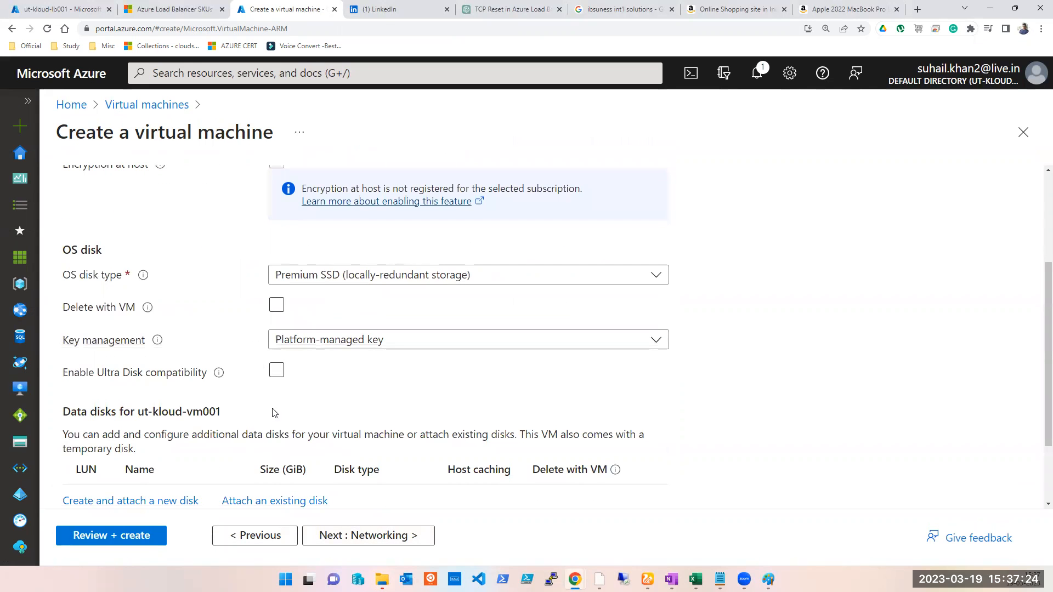
scroll(275, 413, "down", 2)
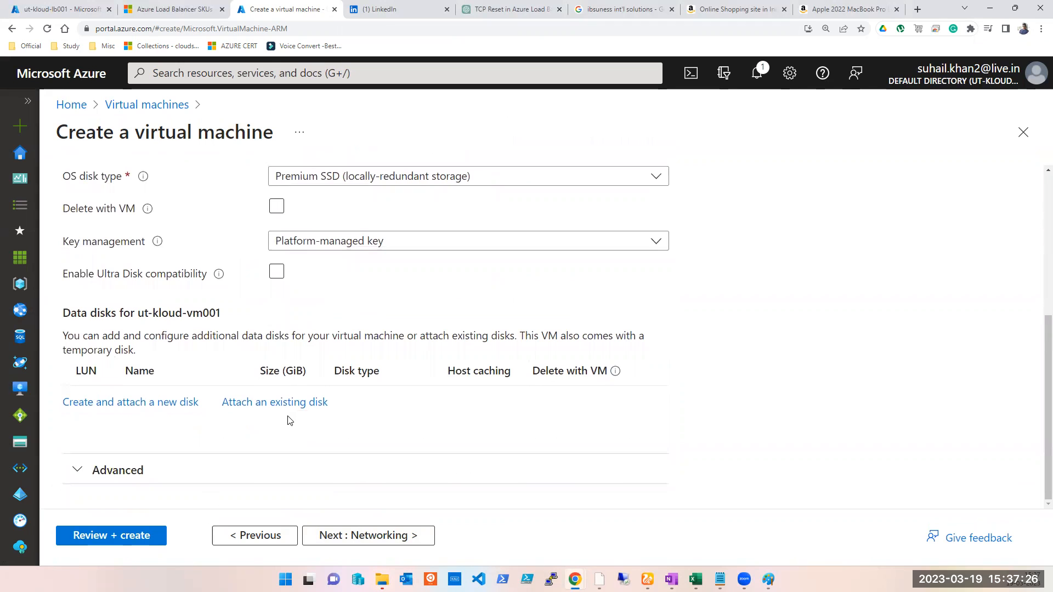
scroll(296, 412, "up", 5)
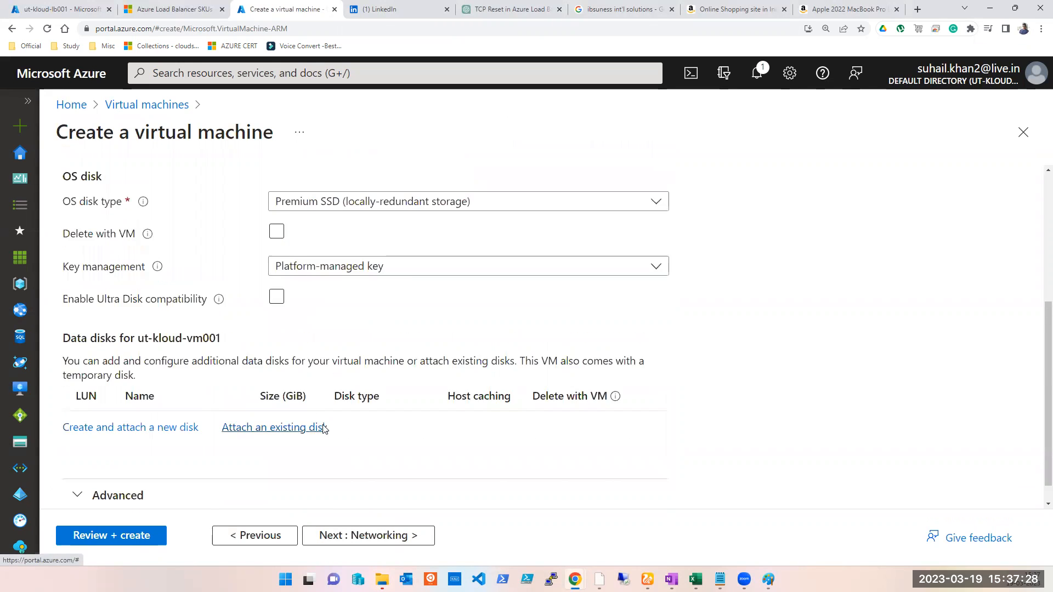
left_click(374, 543)
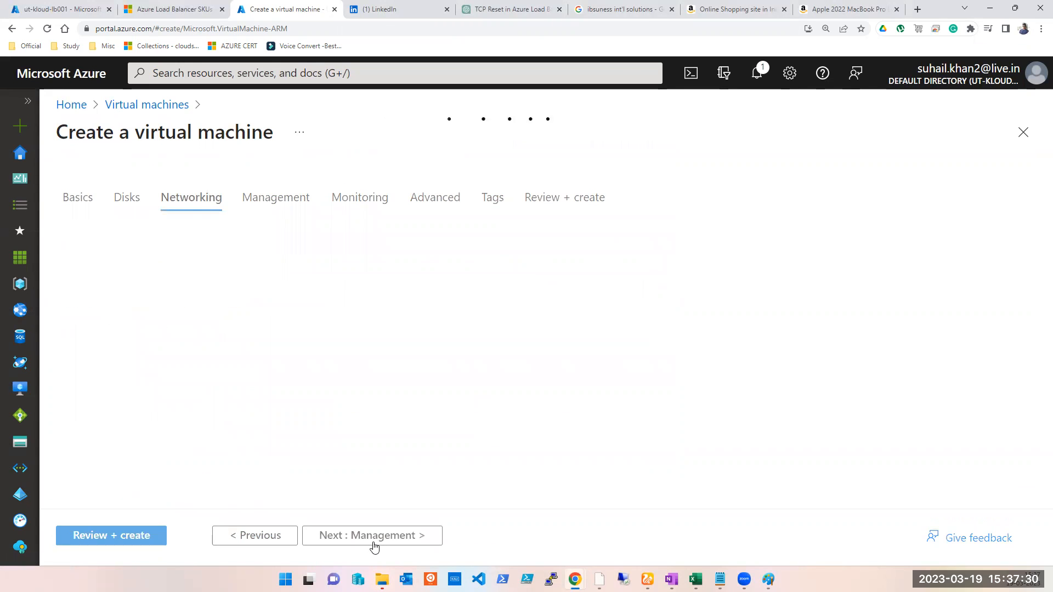
- Set the virtual machine's public IP to None and continue to the Management tab
scroll(389, 447, "down", 3)
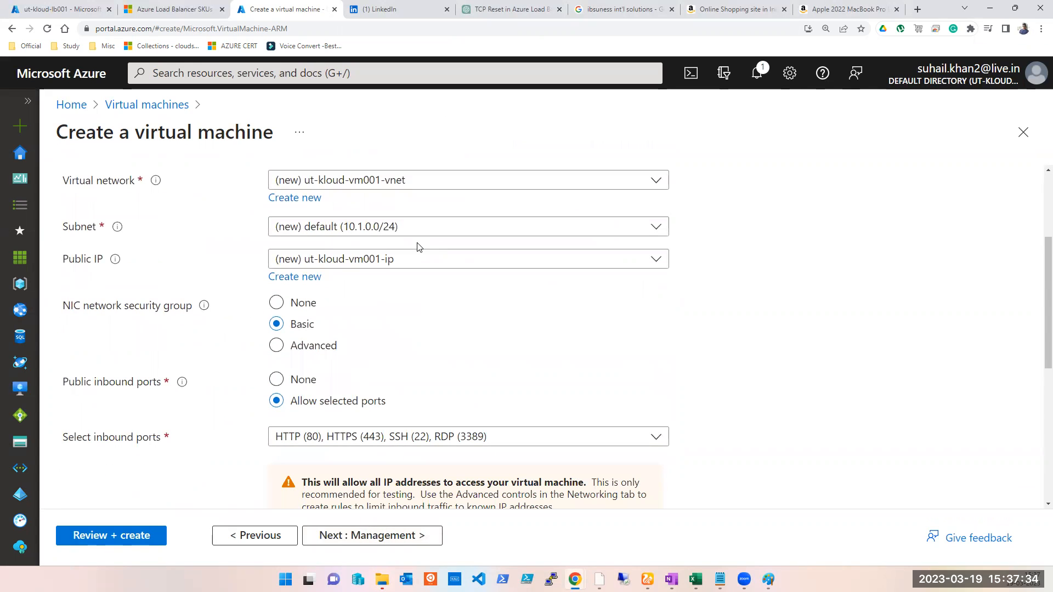
left_click(507, 264)
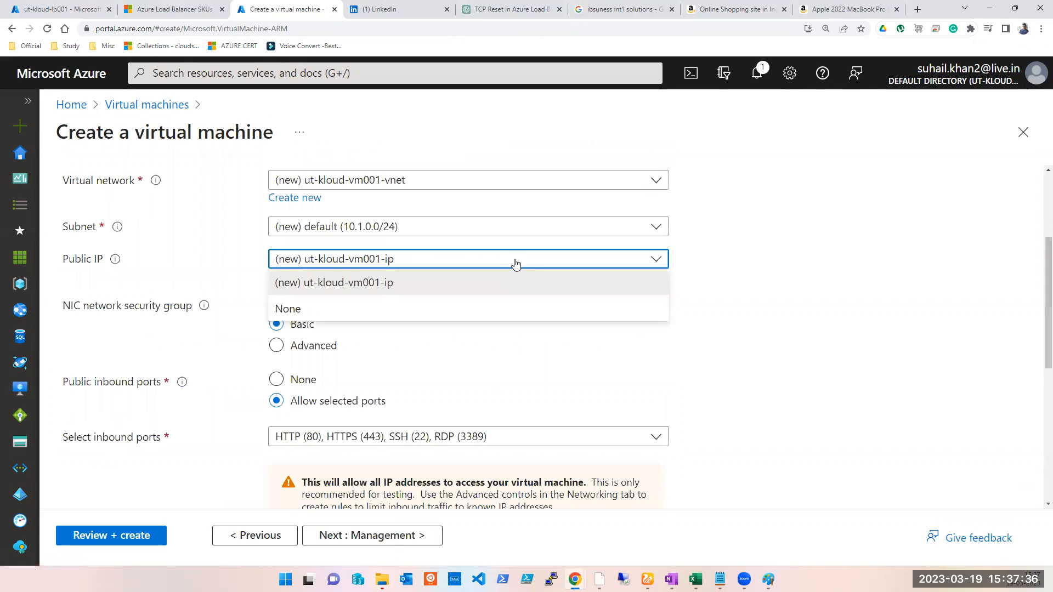
left_click(389, 314)
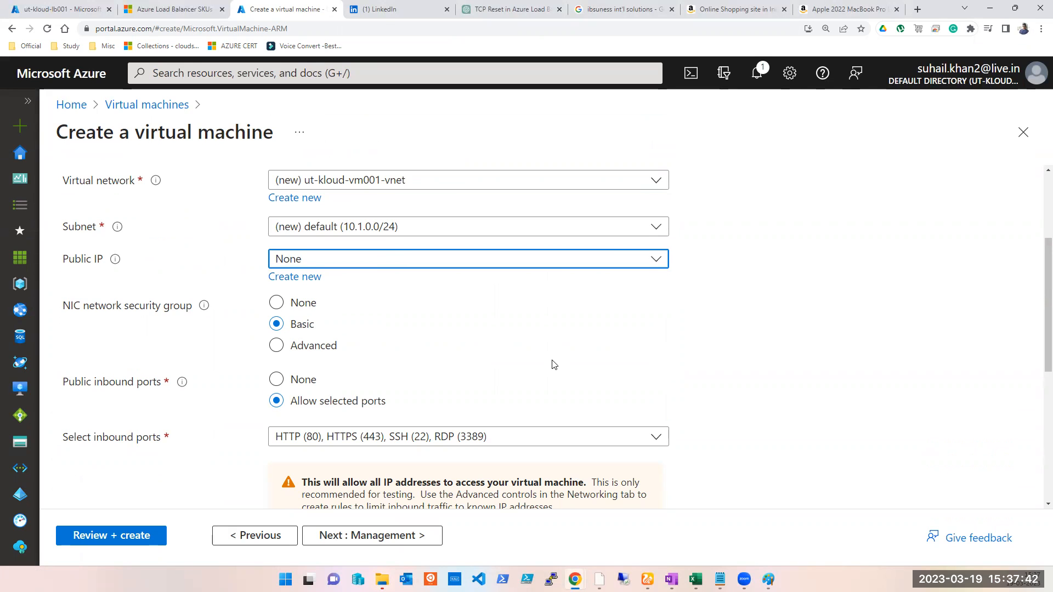
scroll(548, 378, "down", 5)
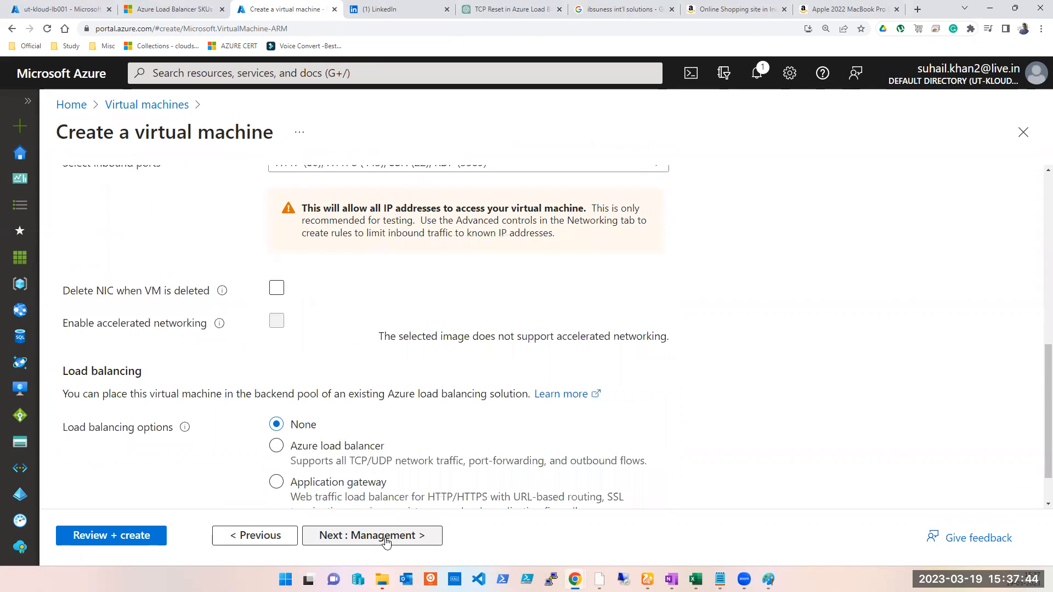
left_click(385, 538)
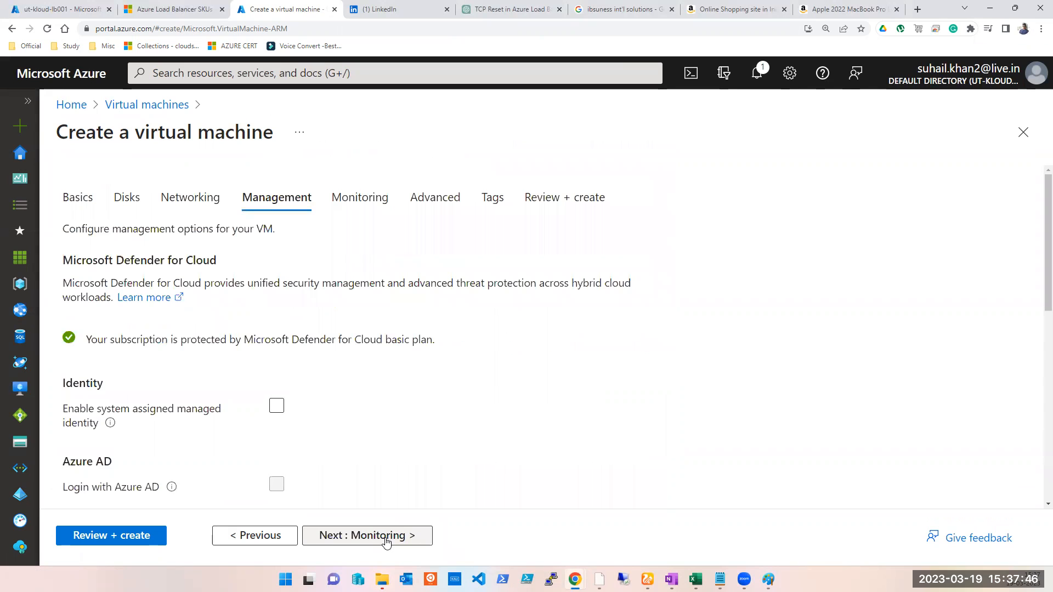
- Disable auto-shutdown and continue to the Monitoring tab
scroll(384, 340, "down", 8)
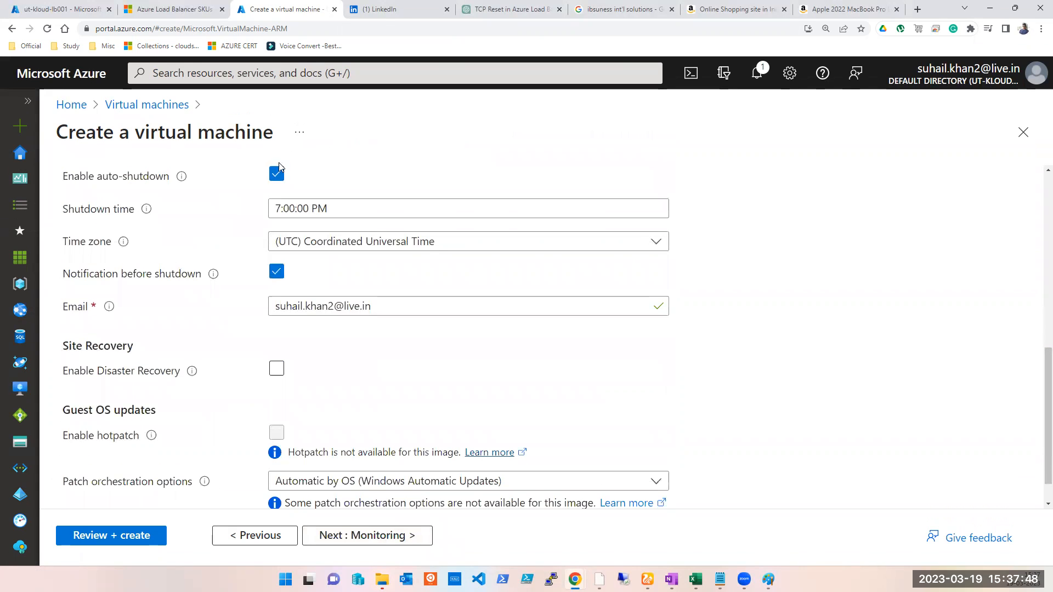
left_click(278, 170)
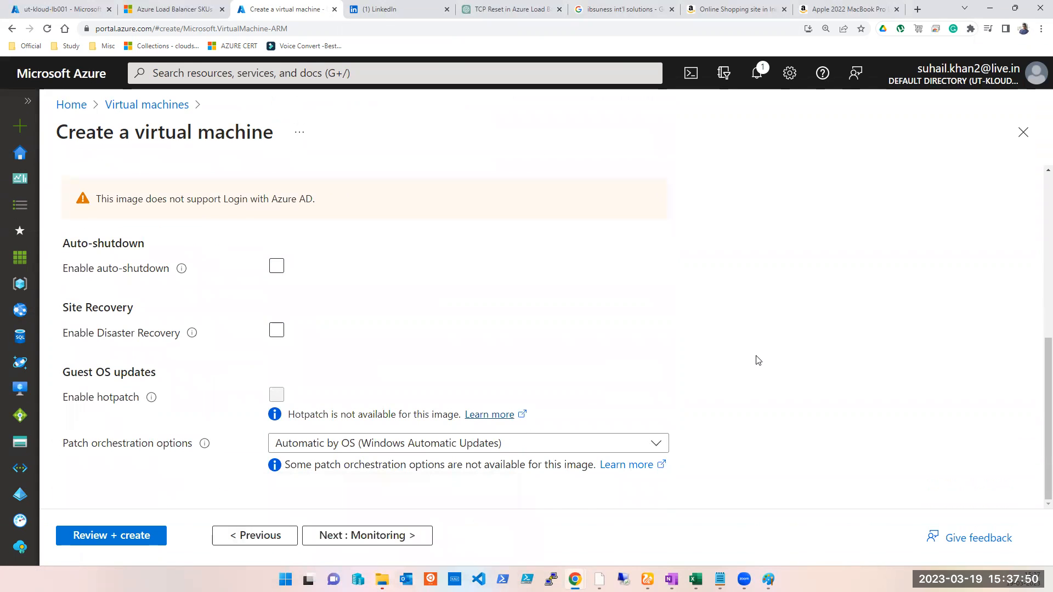
left_click(394, 536)
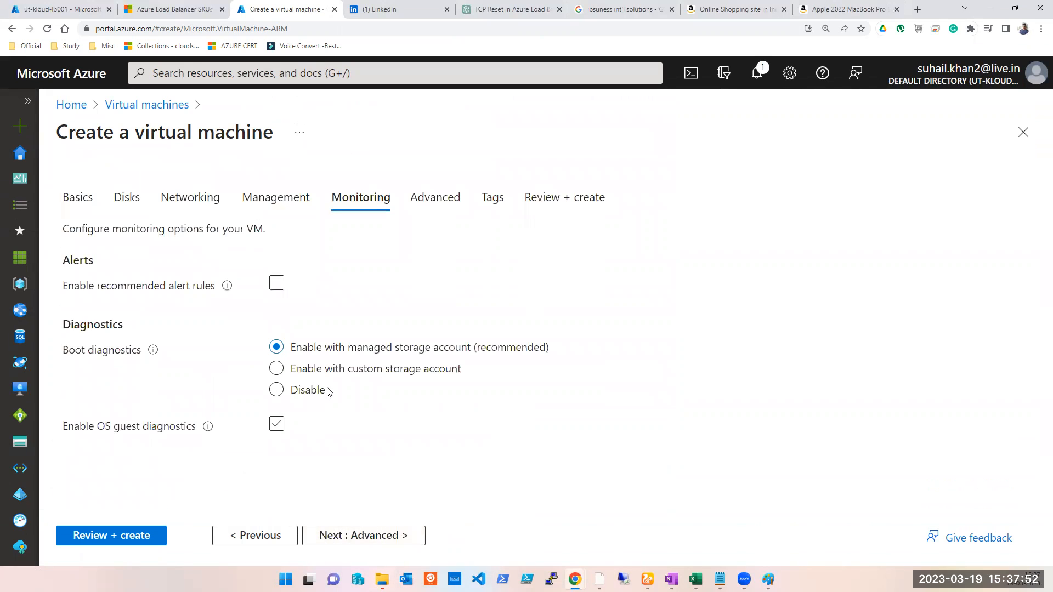
- Disable OS guest diagnostics and boot diagnostics, and move on to the Advanced tab
left_click(277, 426)
left_click(295, 390)
left_click(431, 201)
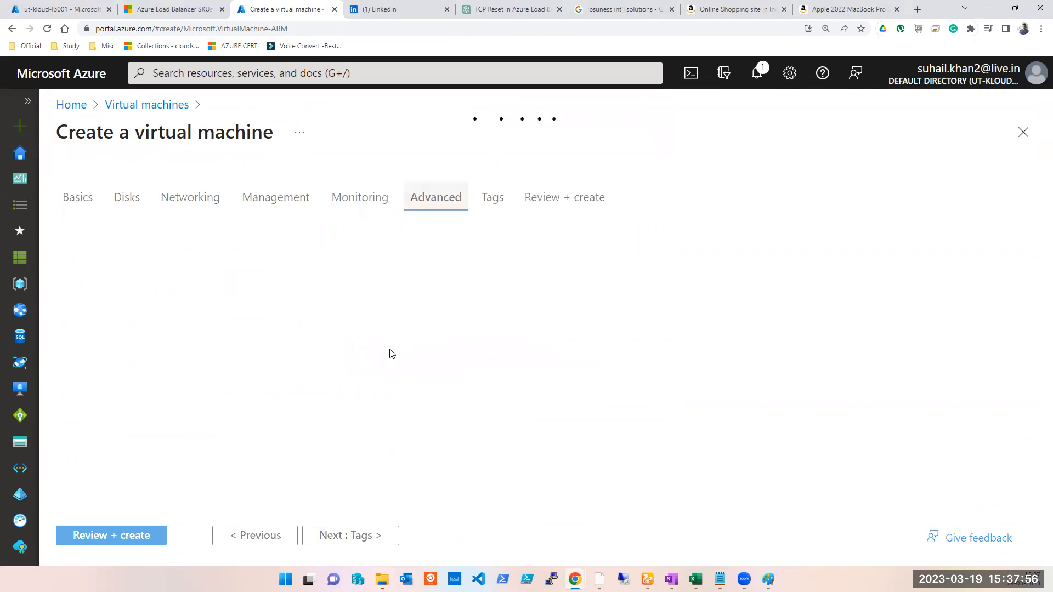
- Pass through the Advanced and Tags tabs, review the configuration and create the virtual machine
scroll(390, 352, "down", 6)
left_click(386, 259)
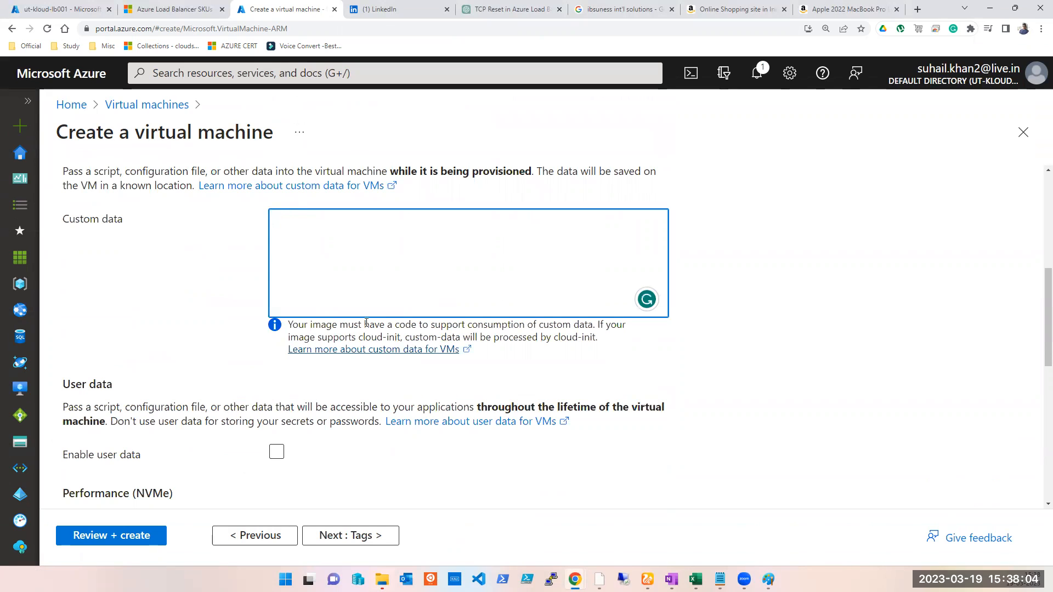
left_click(354, 536)
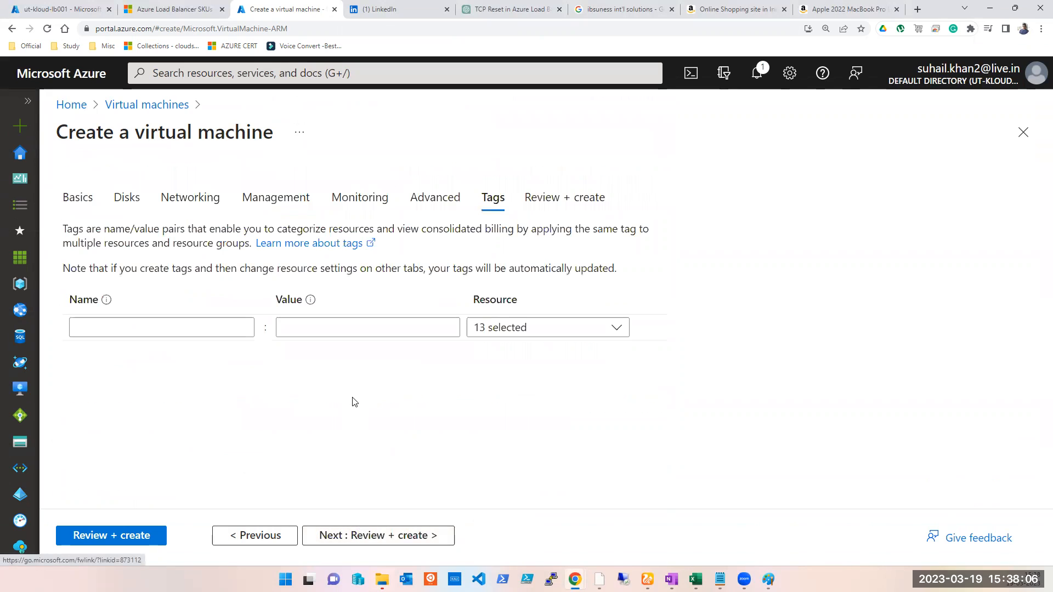
left_click(119, 539)
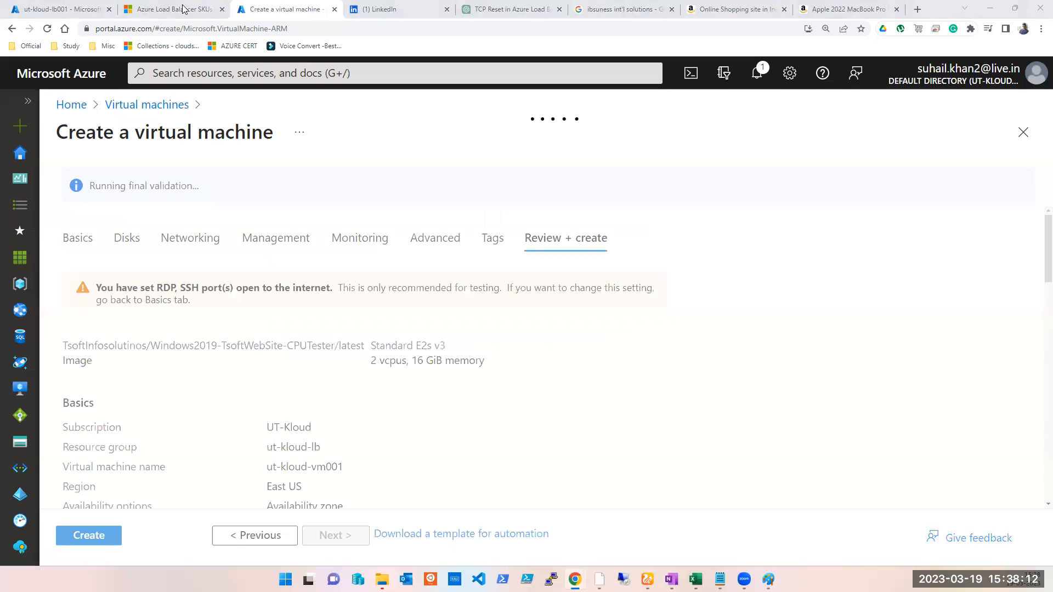
left_click(104, 542)
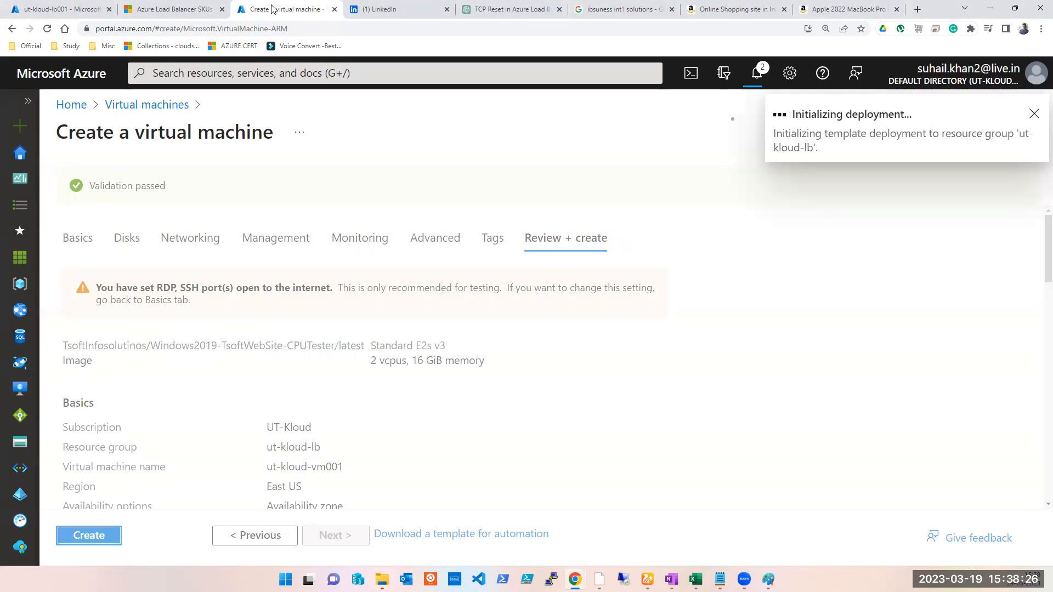
- Check the progress of the virtual machine deployment
left_click(304, 88)
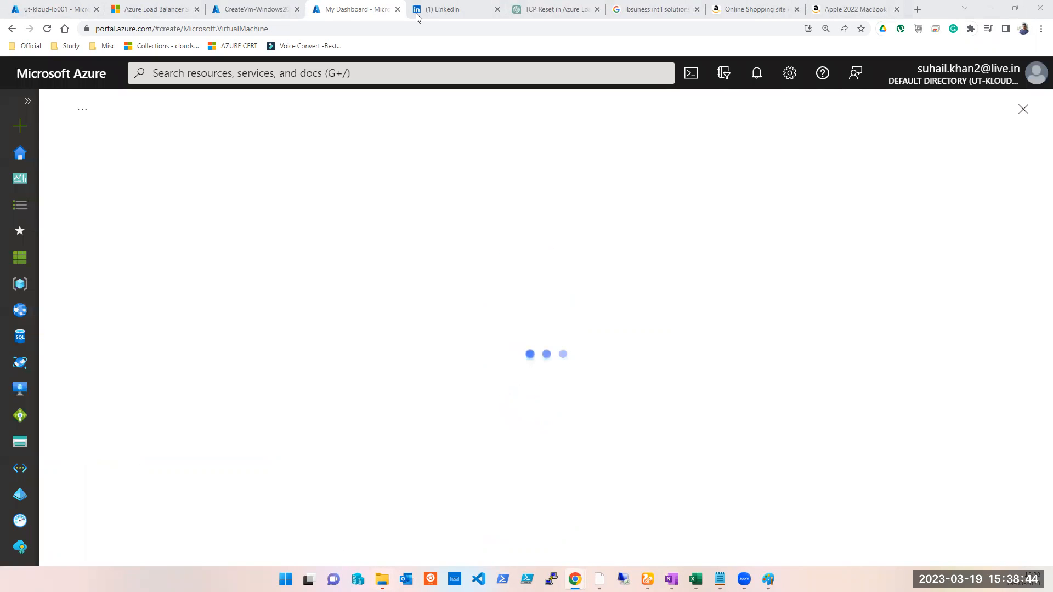
left_click(254, 9)
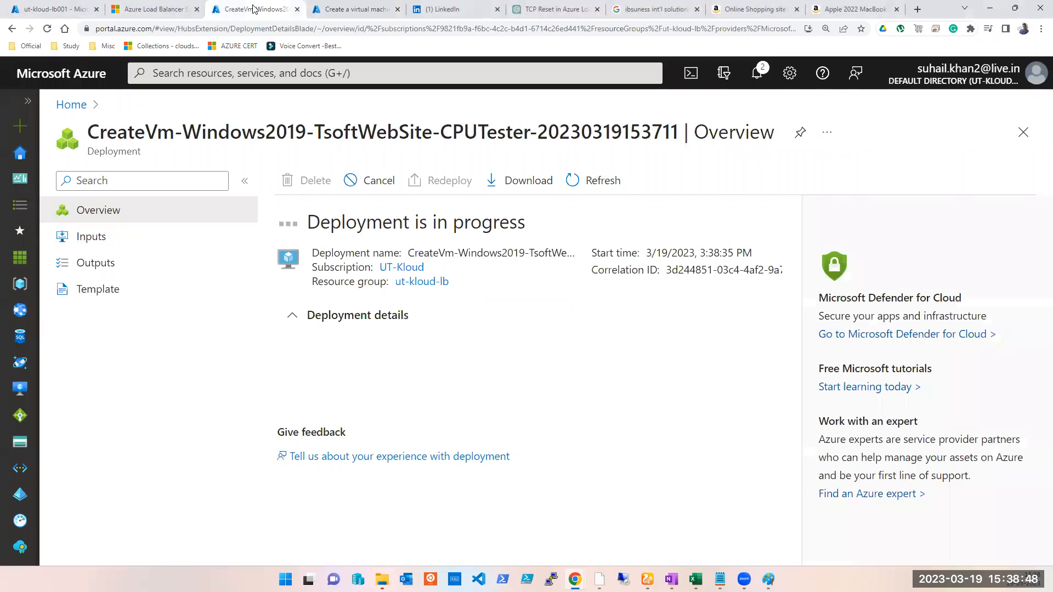
left_click(359, 13)
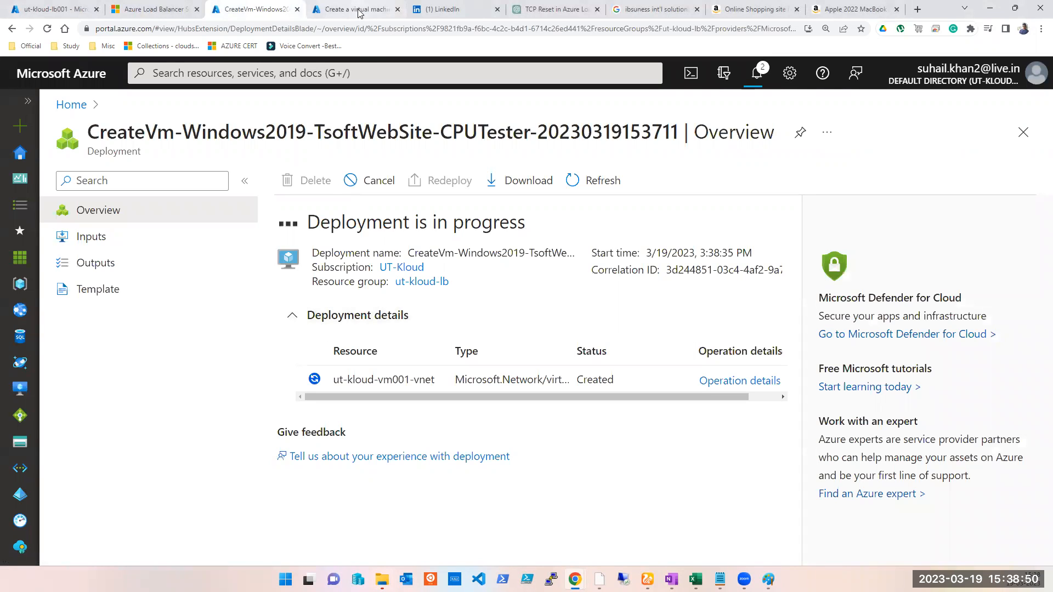
- Start creating another virtual machine from the Virtual machines list
left_click(27, 162)
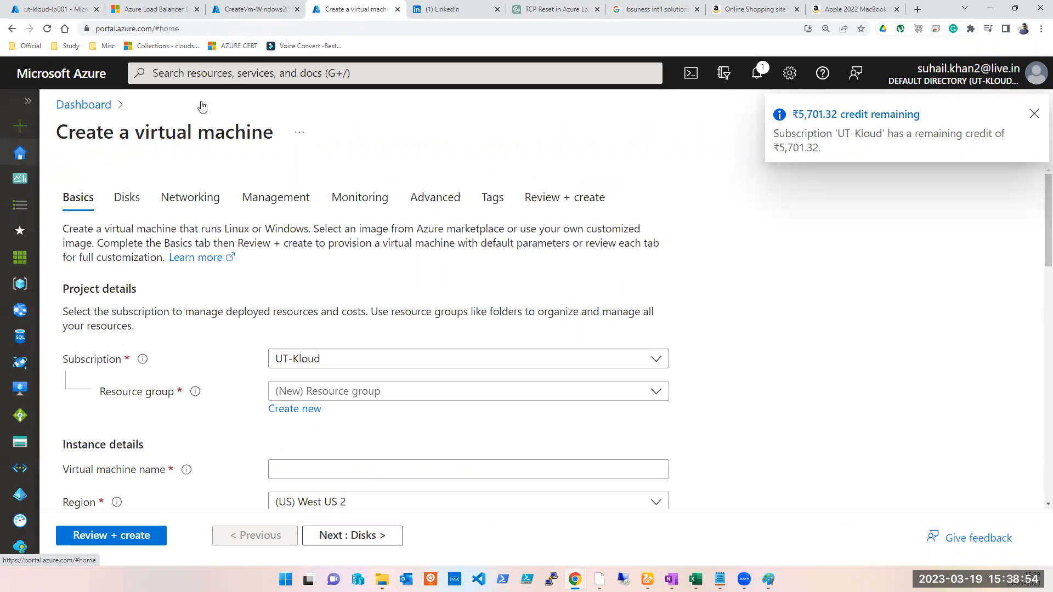
left_click(225, 73)
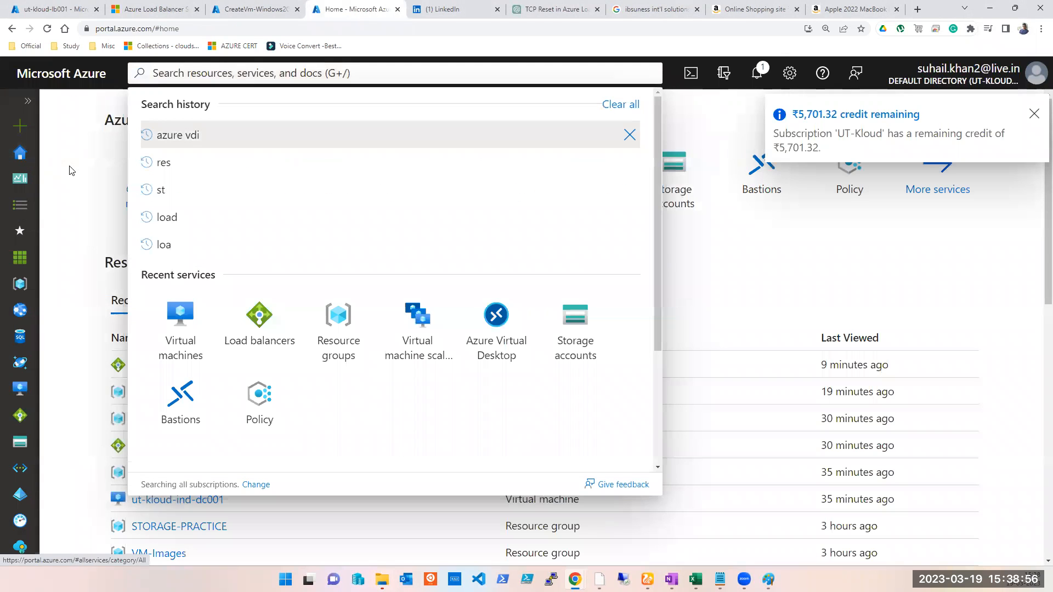
left_click(228, 172)
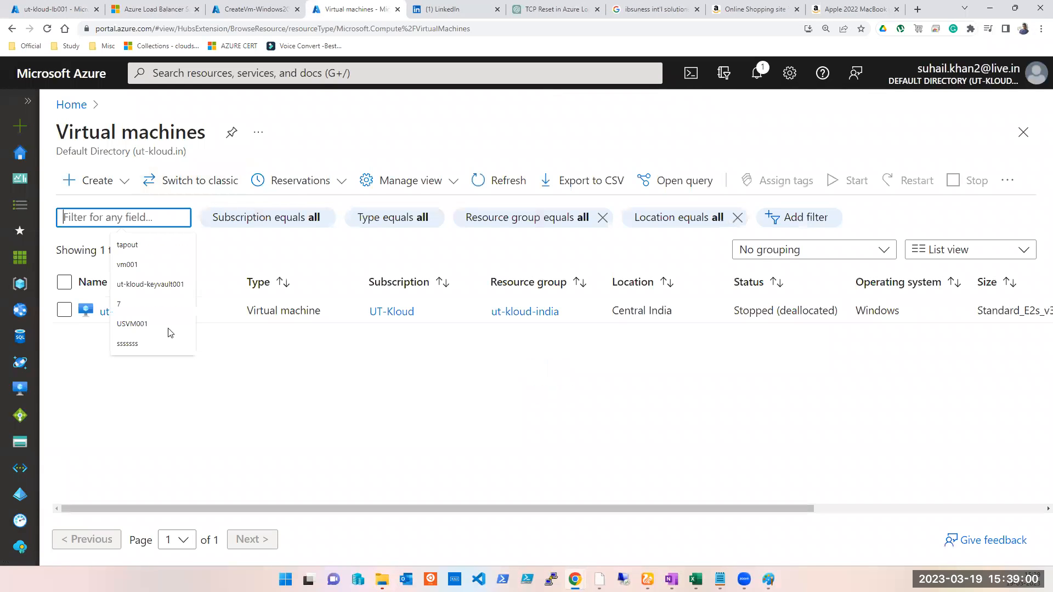
left_click(301, 409)
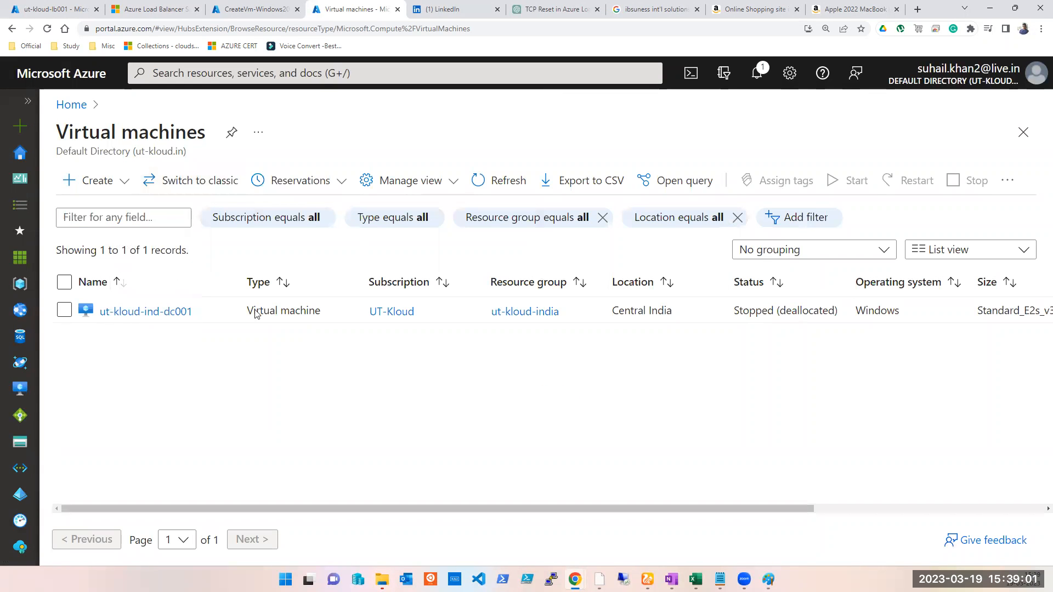
left_click(95, 181)
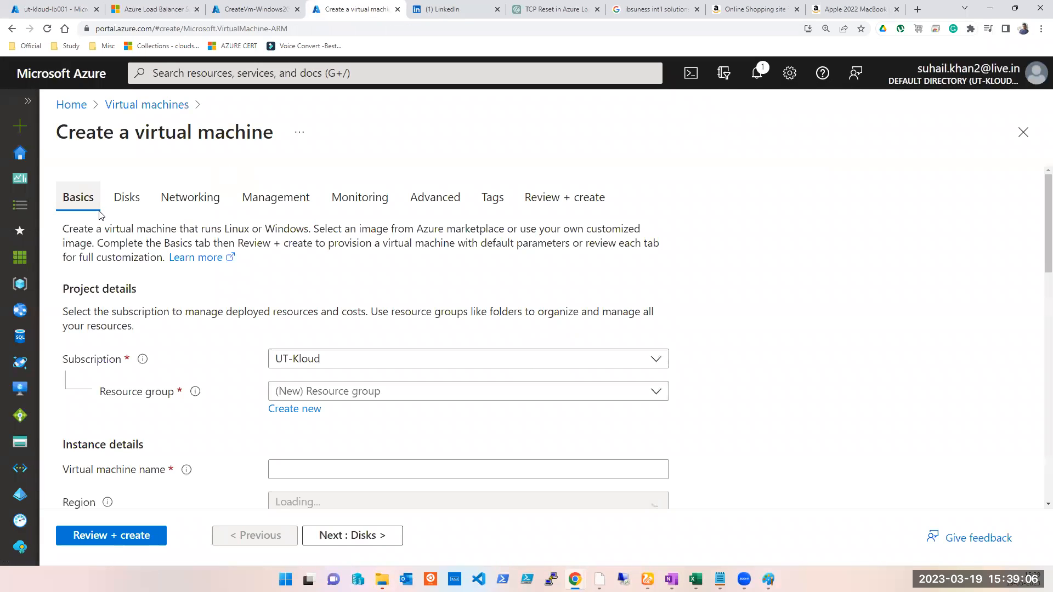
- Select the resource group ut-kloud-lb and name the new virtual machine ut-kloud-vm002
scroll(422, 384, "down", 2)
left_click(370, 283)
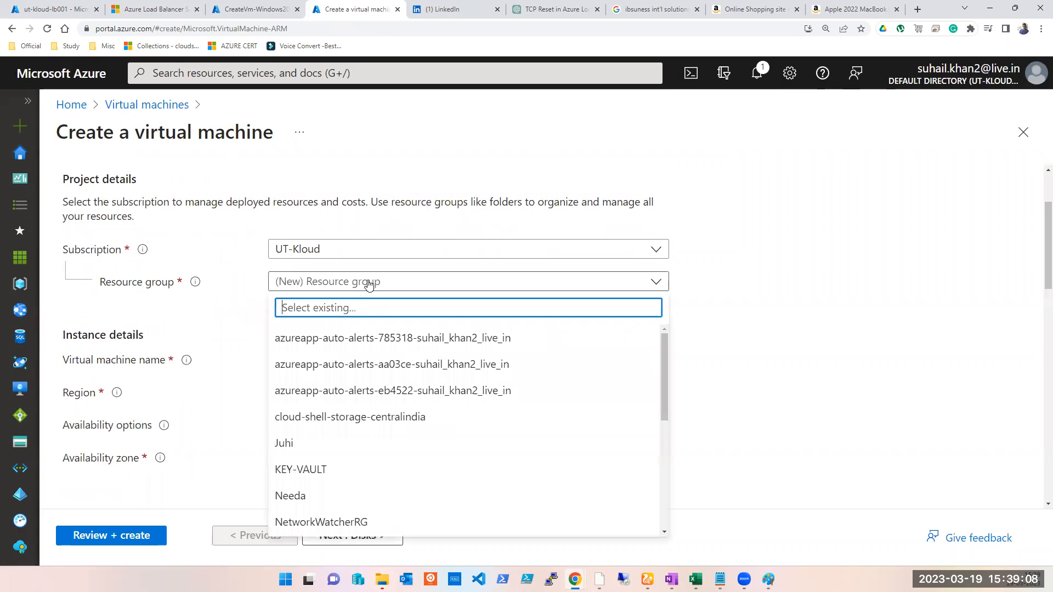
type("ut")
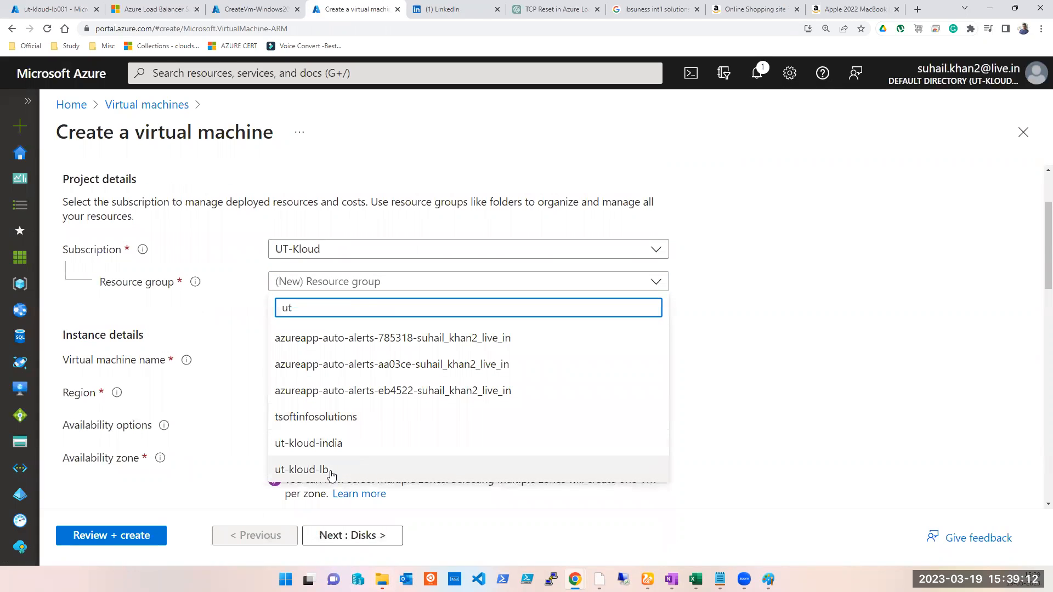
left_click(331, 476)
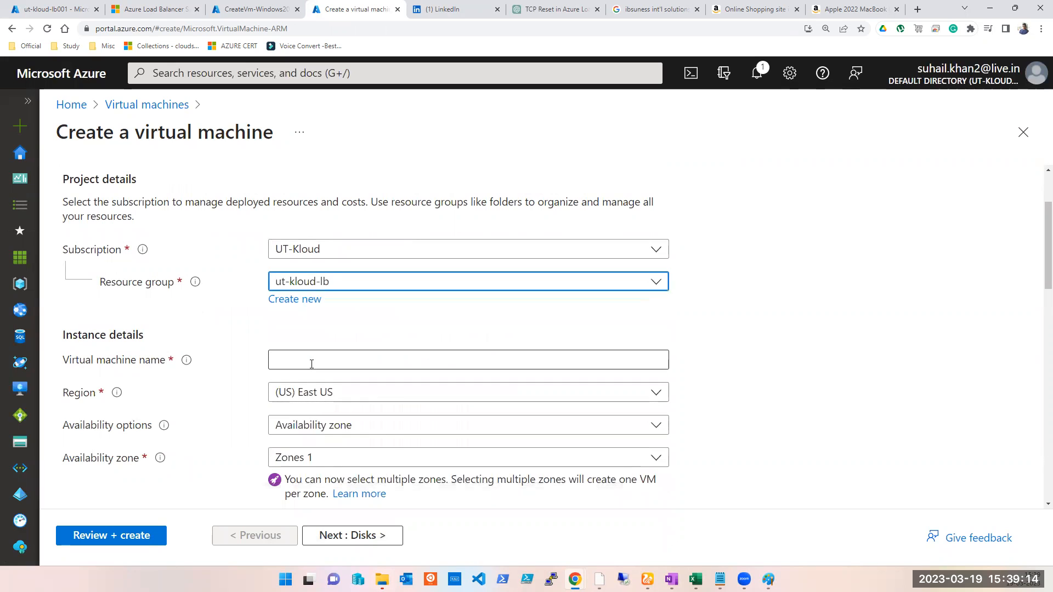
left_click(311, 364)
type("ut-kloud-vm001")
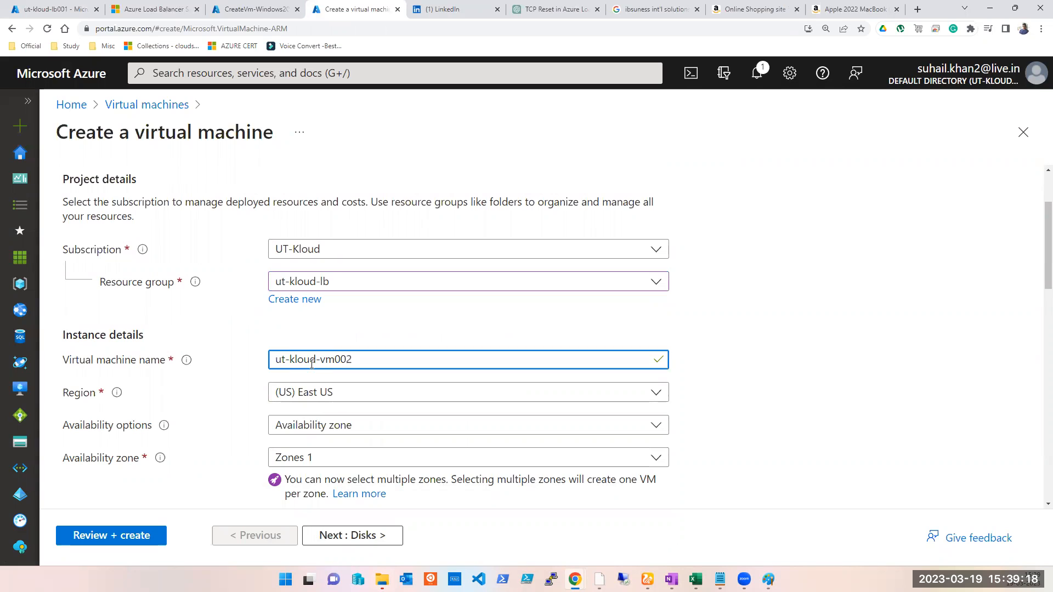
- Open the deployed ut-kloud-vm001 and view its networking settings
left_click(250, 9)
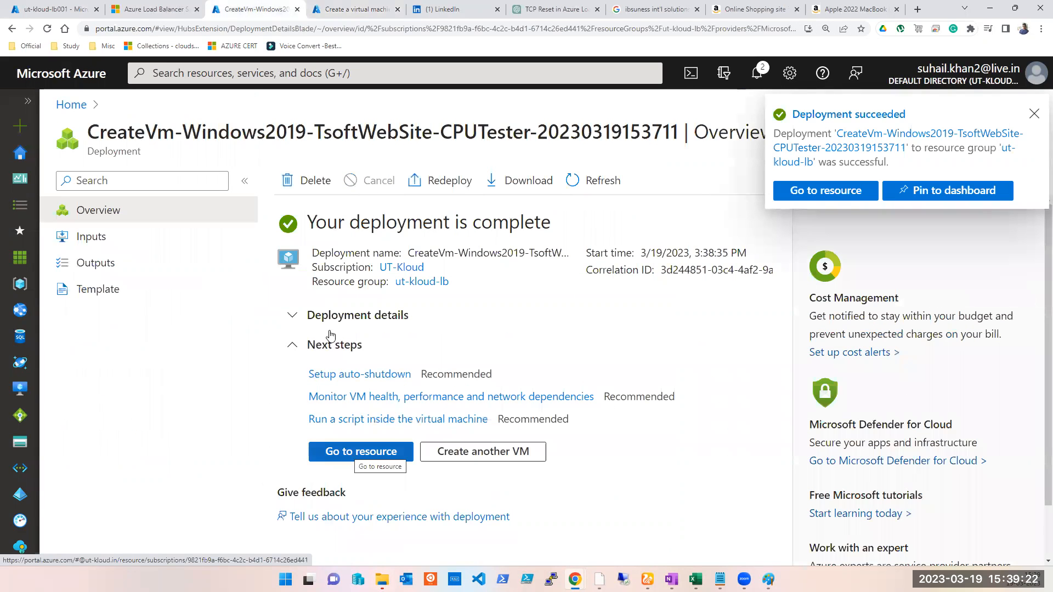
left_click(341, 10)
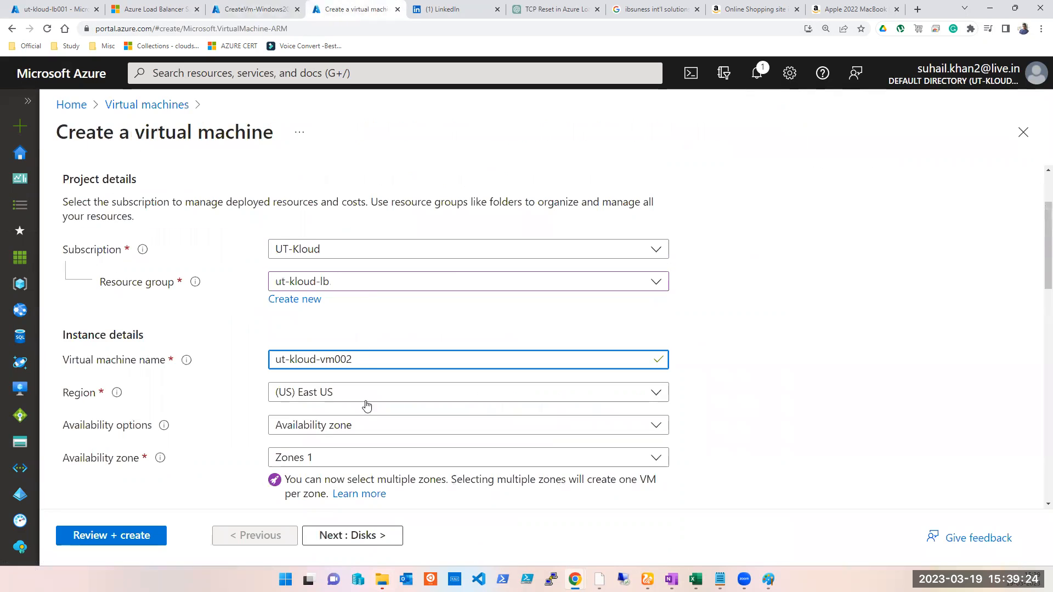
left_click(240, 11)
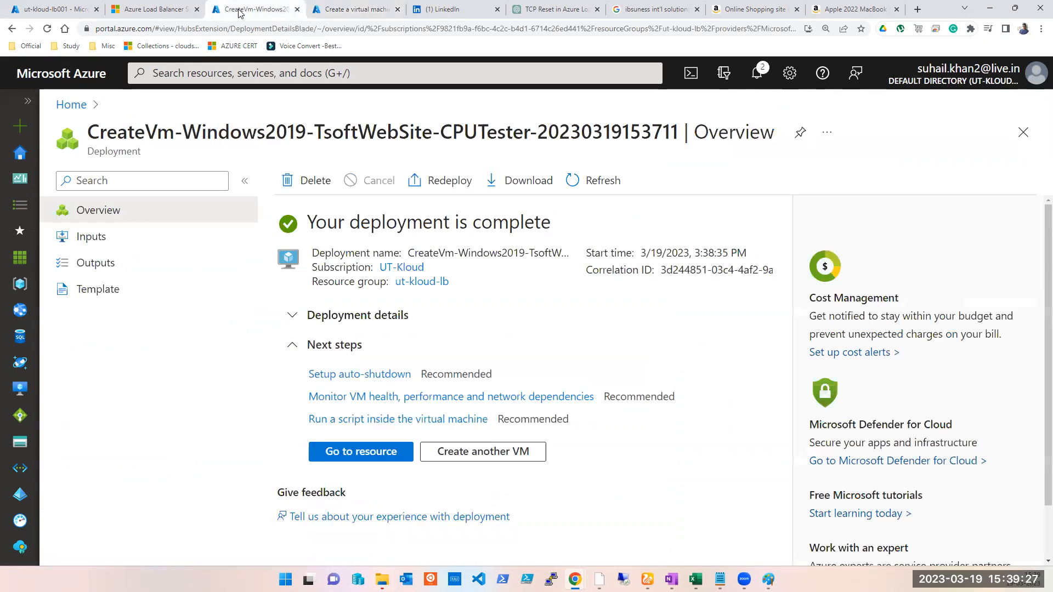
left_click(365, 459)
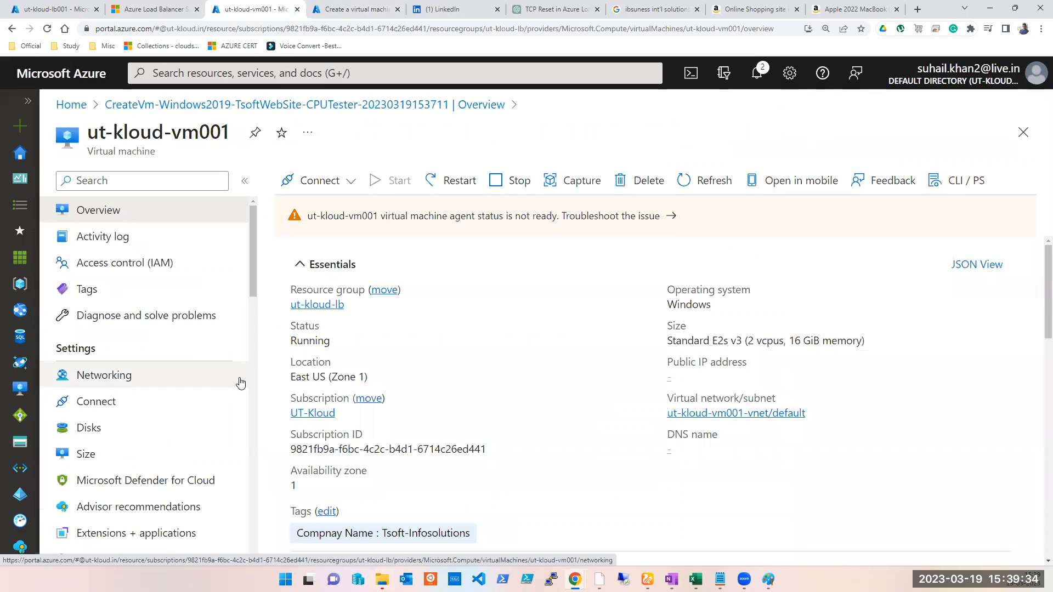
left_click(83, 379)
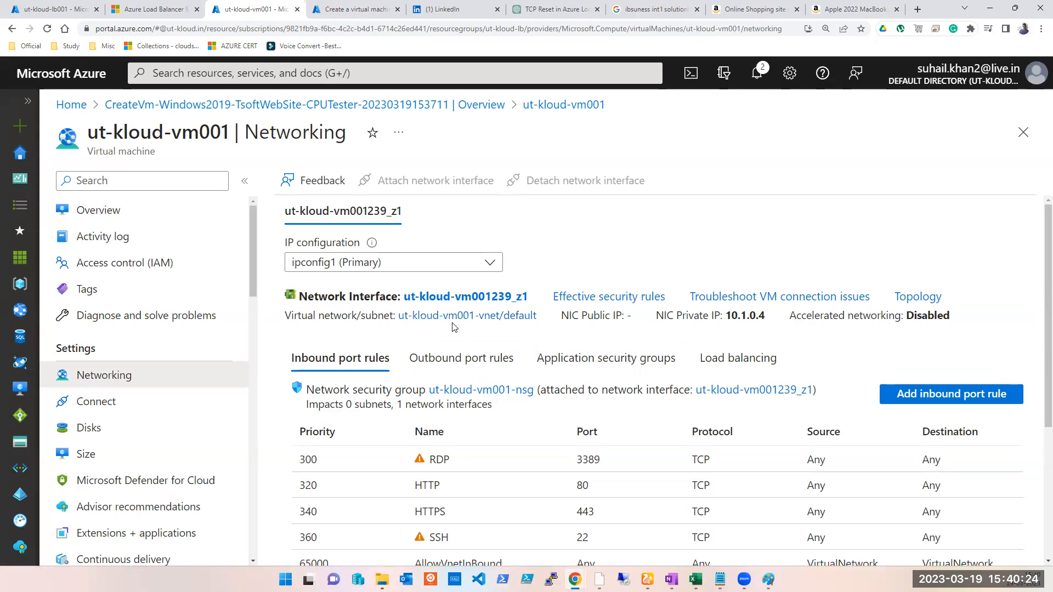
- Return to the new virtual machine form and set the availability zones to Zones 1, 2 and 3
left_click(339, 10)
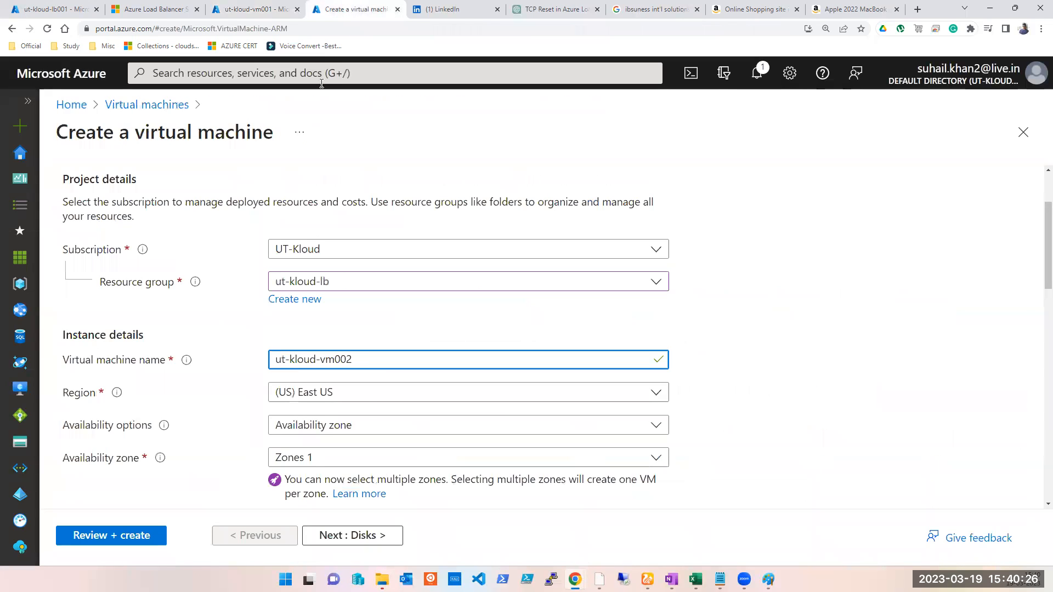
scroll(367, 405, "down", 1)
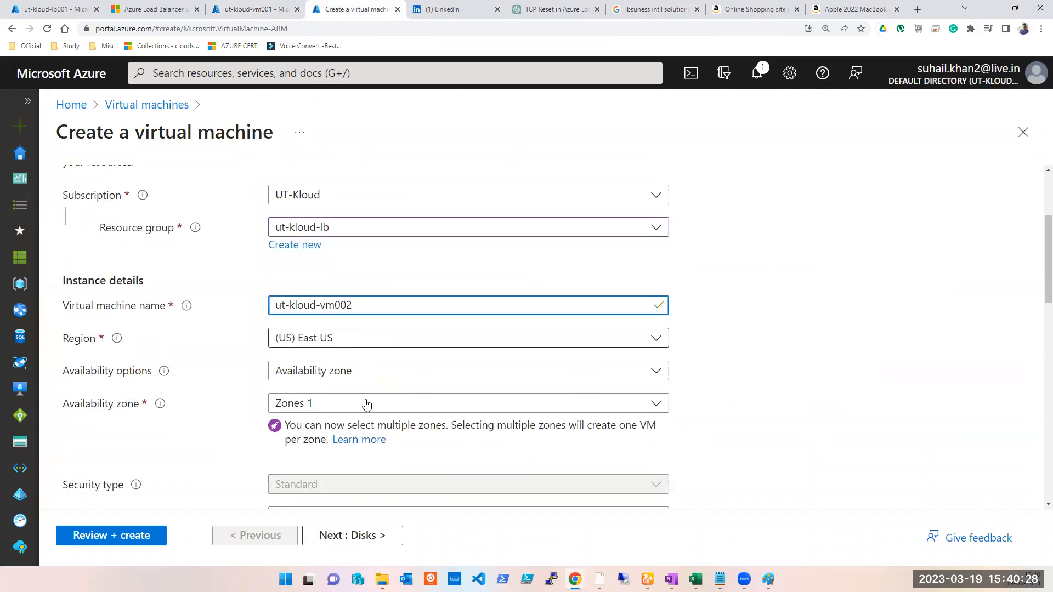
scroll(367, 404, "down", 1)
left_click(347, 351)
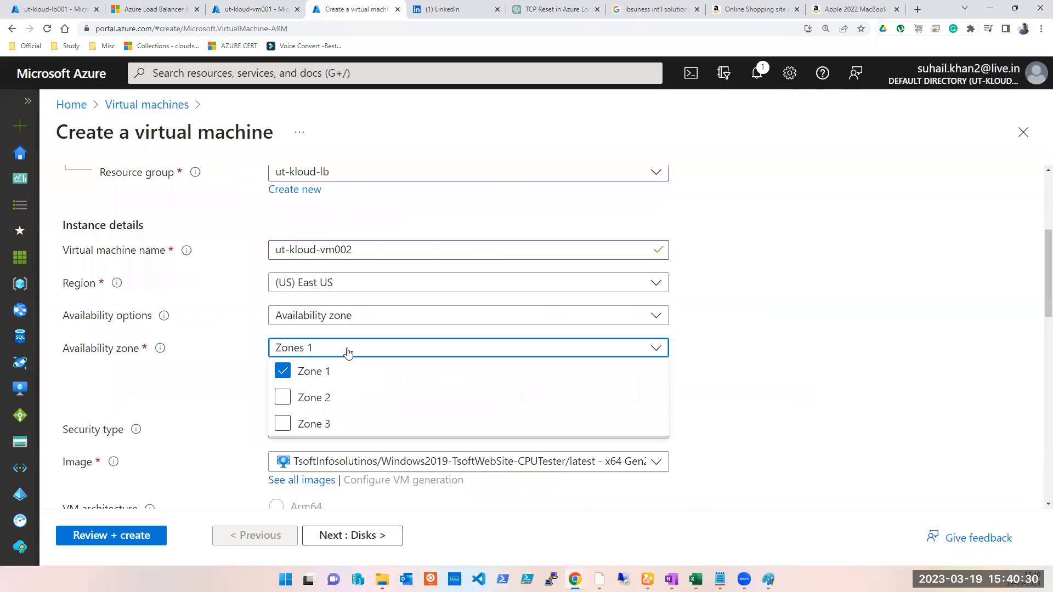
left_click(283, 398)
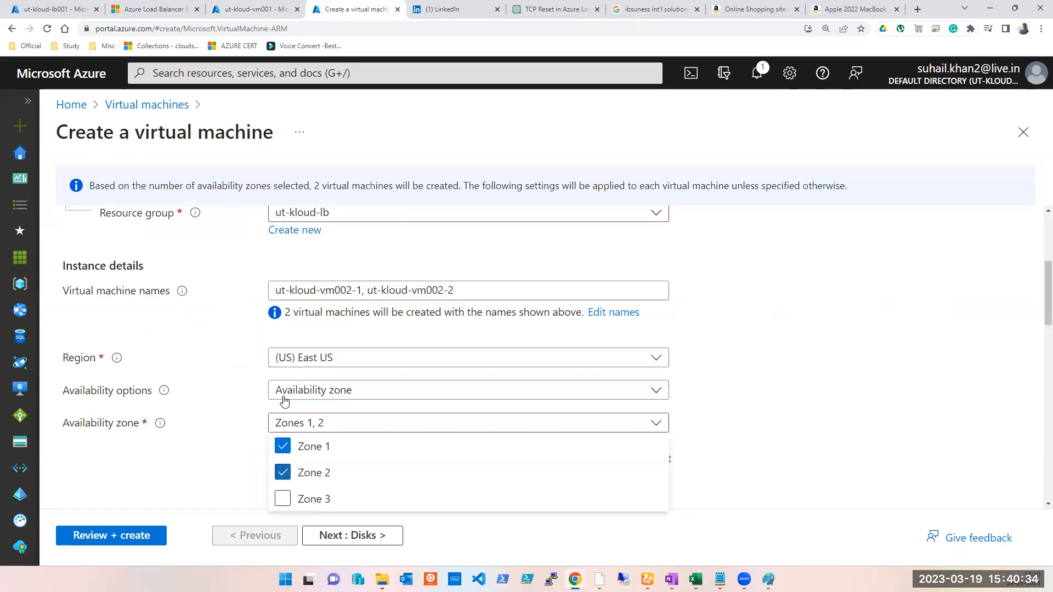
left_click(283, 507)
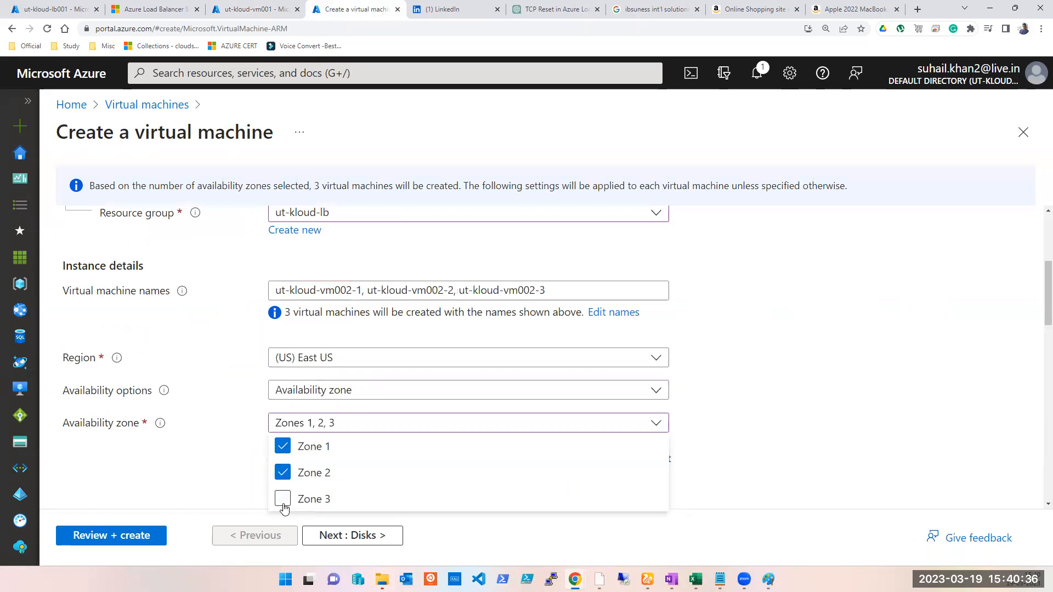
left_click(879, 388)
- Allow inbound ports HTTP (80), HTTPS (443), SSH (22) and RDP (3389)
scroll(893, 385, "down", 3)
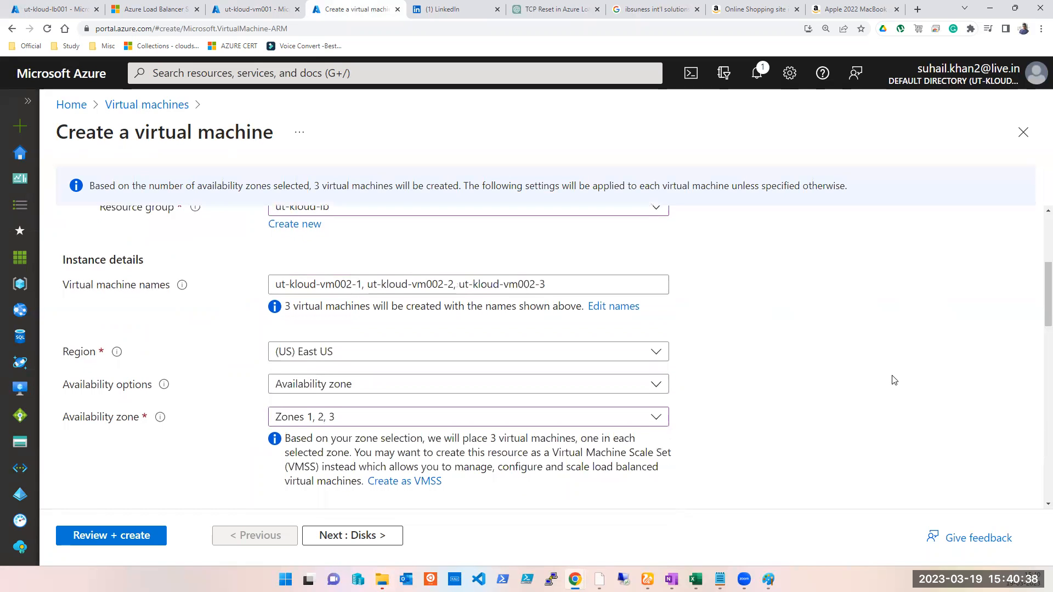
scroll(406, 368, "down", 5)
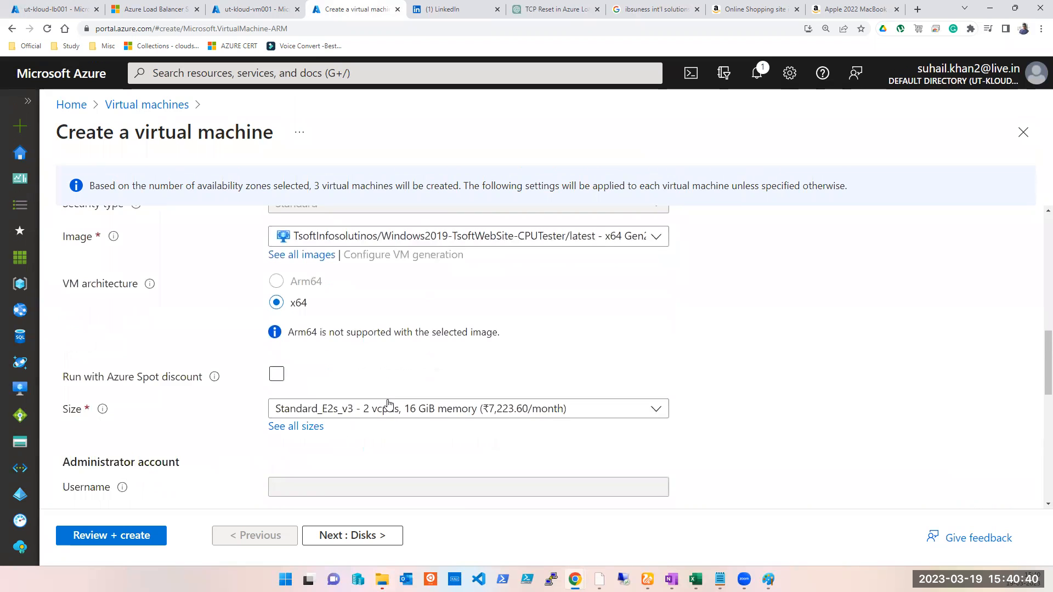
scroll(388, 405, "down", 9)
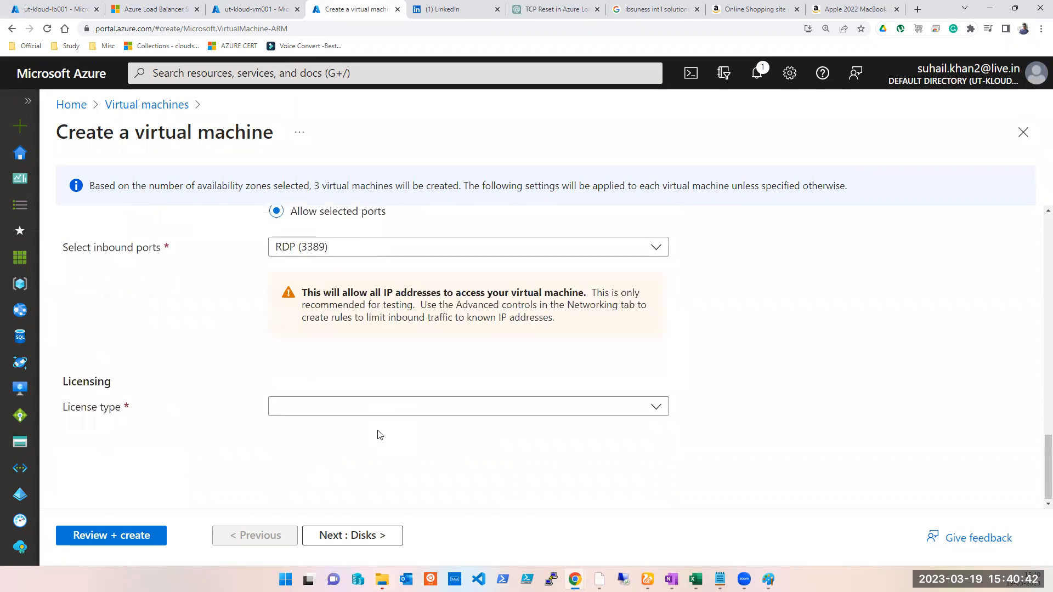
scroll(376, 432, "up", 1)
left_click(319, 308)
left_click(282, 324)
left_click(282, 351)
left_click(282, 378)
left_click(223, 382)
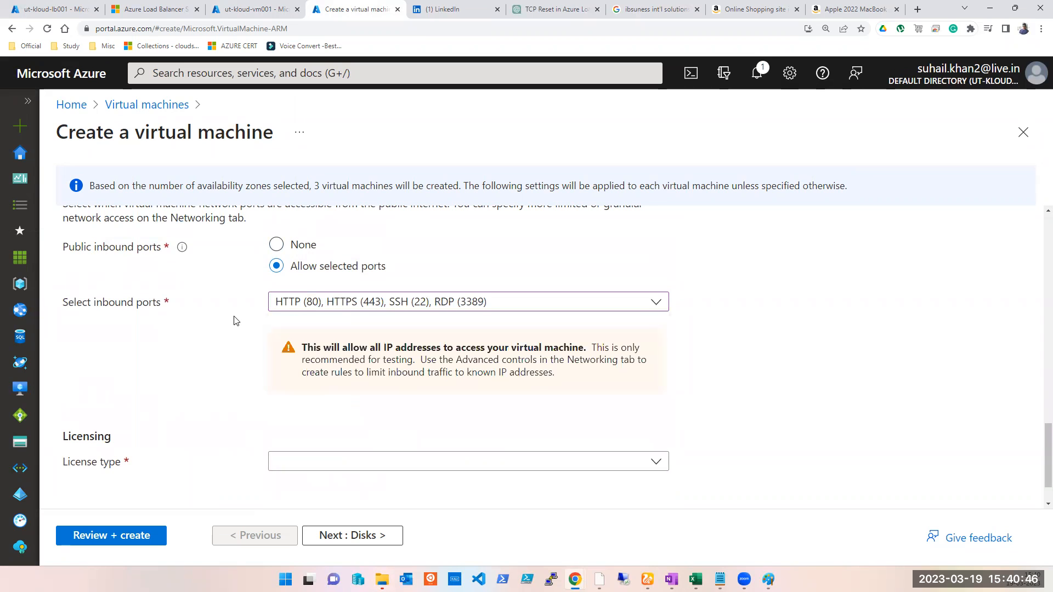
- Move on to networking and select virtual network ut-kloud-vm001-vnet with subnet default (10.1.0.0/24)
scroll(296, 384, "down", 1)
left_click(346, 534)
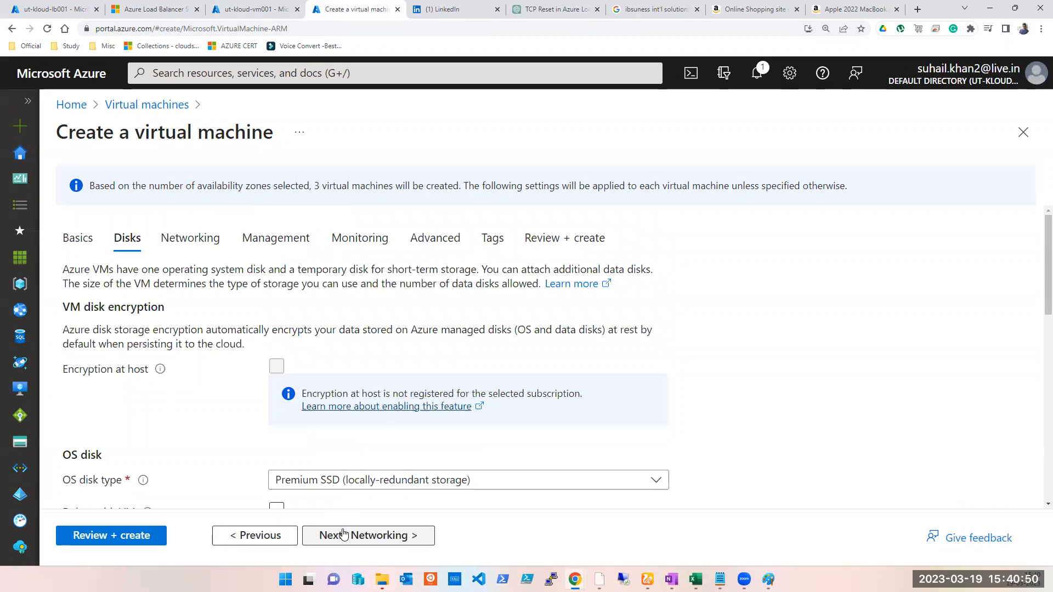
left_click(341, 536)
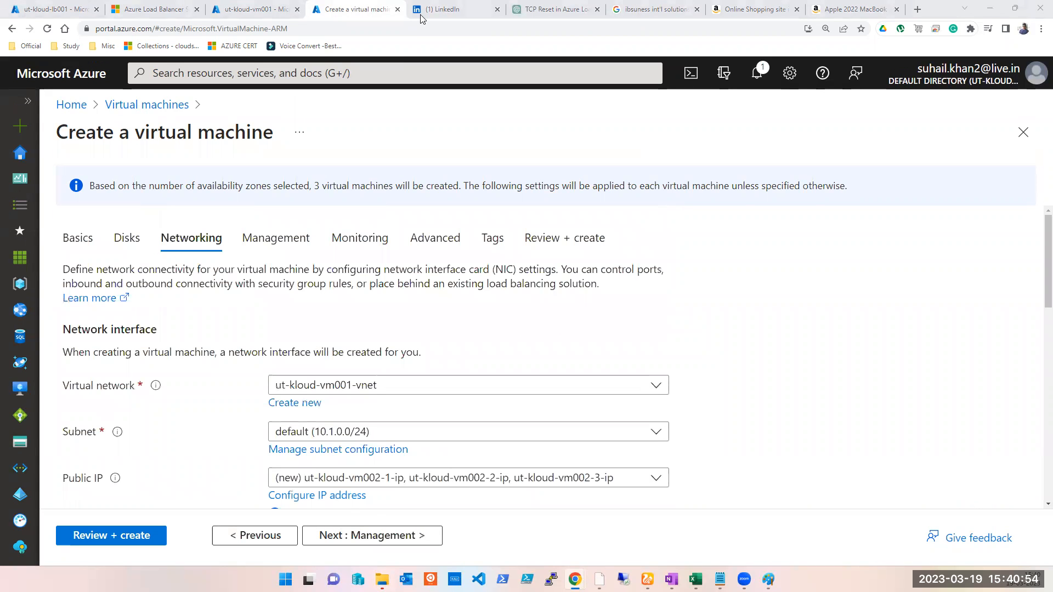
scroll(317, 432, "down", 3)
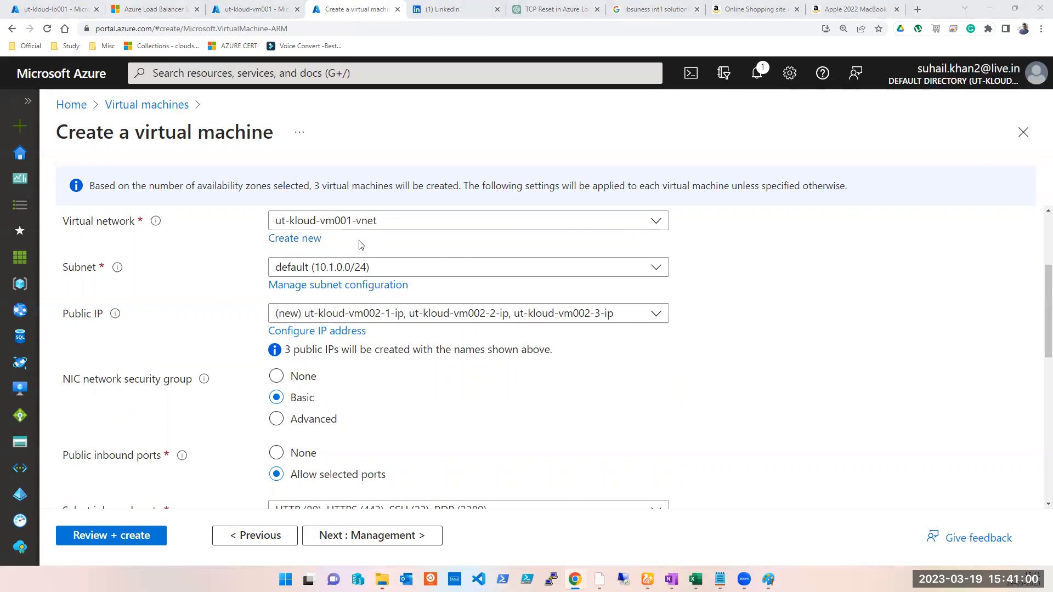
scroll(361, 252, "up", 1)
left_click(381, 277)
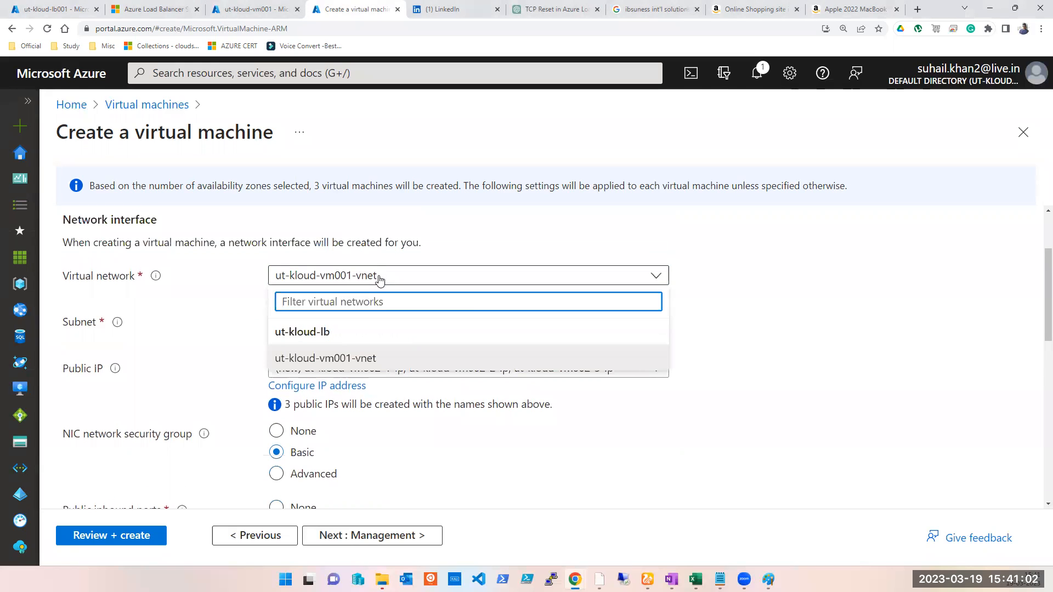
left_click(324, 359)
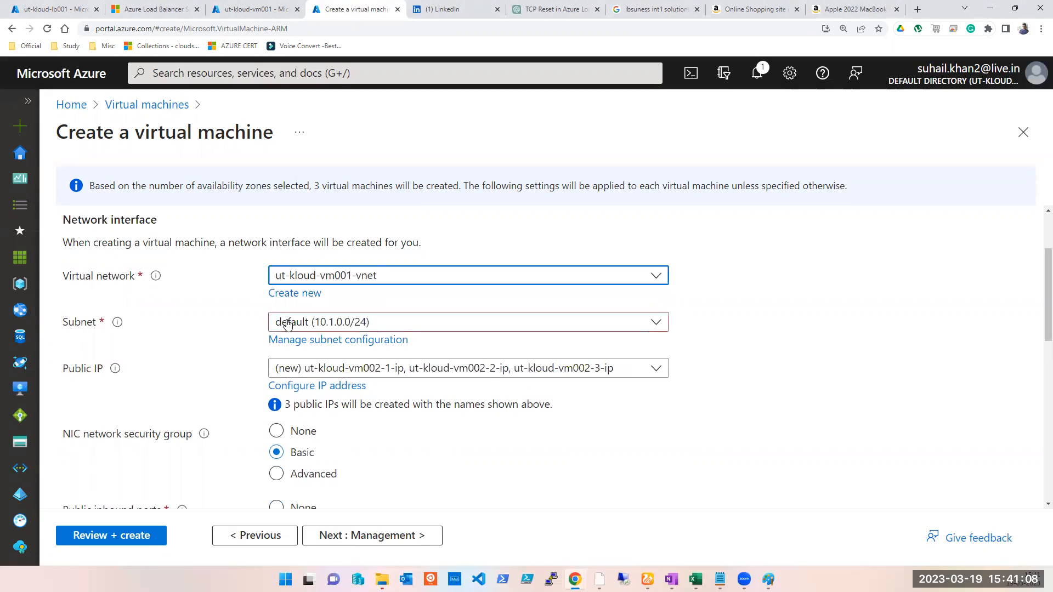
left_click(288, 327)
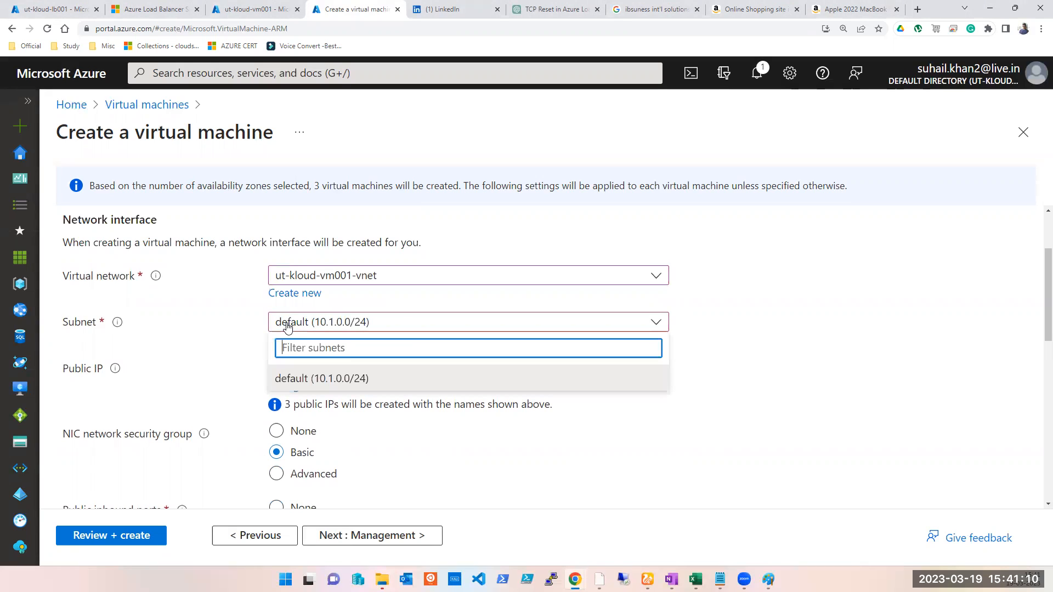
left_click(308, 378)
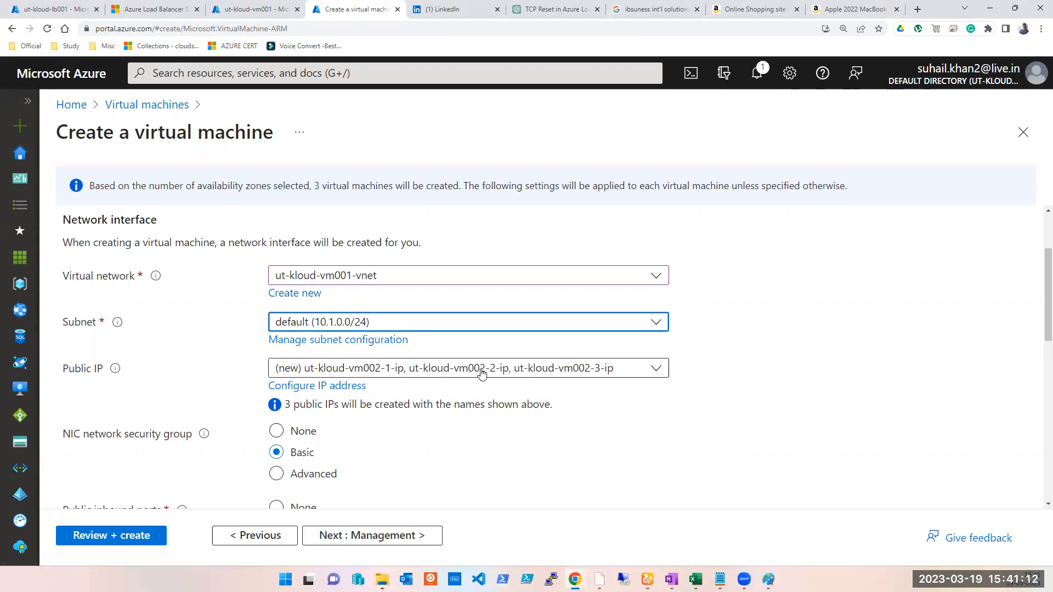
- Set the public IP to None so no public addresses are created
scroll(802, 406, "down", 2)
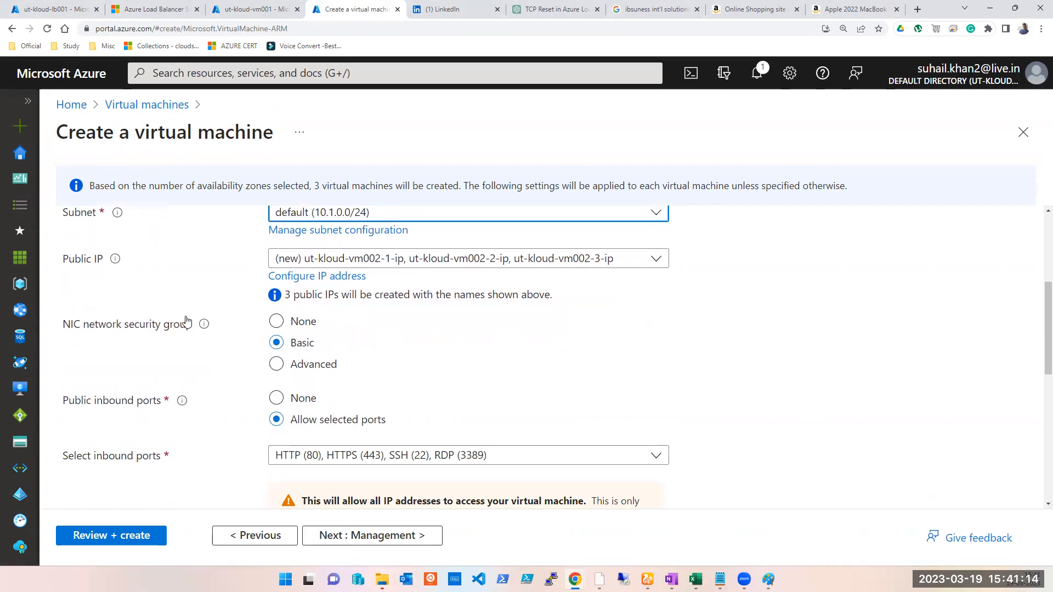
left_click(468, 261)
left_click(342, 286)
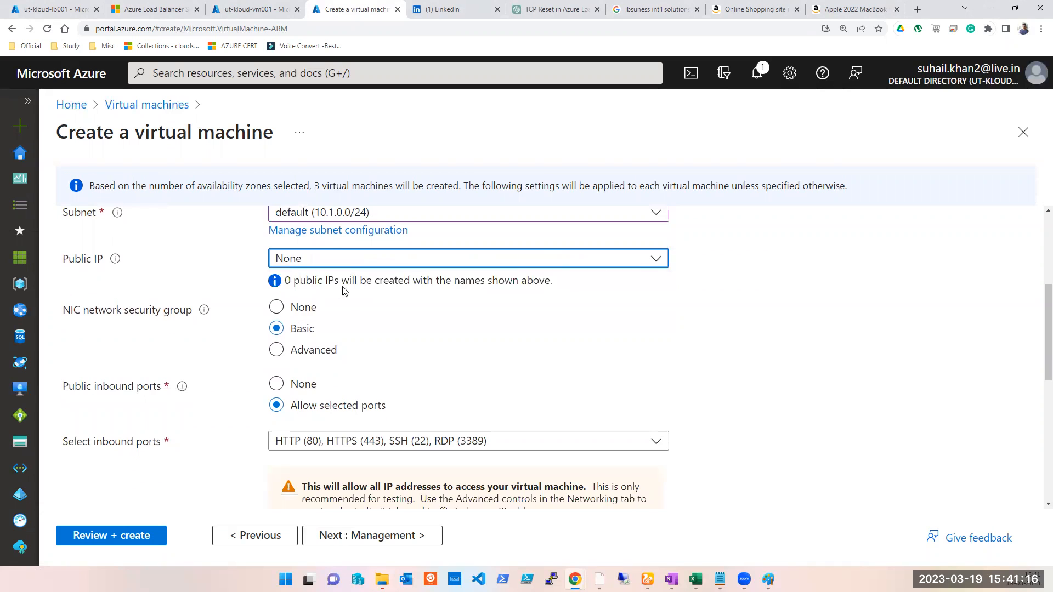
- Proceed to the management settings and disable auto-shutdown
scroll(585, 352, "down", 2)
scroll(535, 422, "down", 1)
left_click(350, 535)
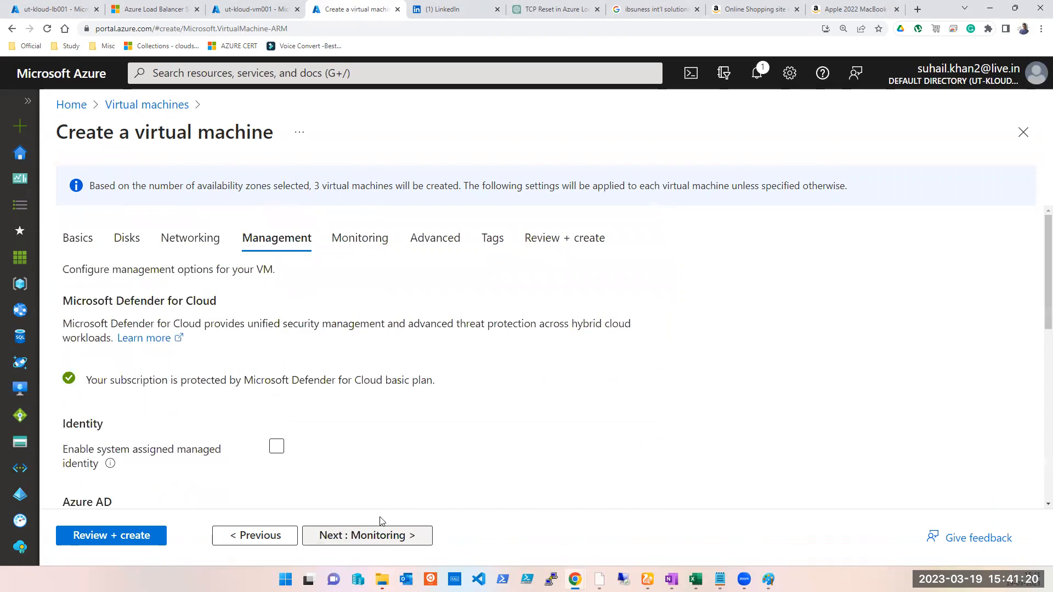
scroll(402, 434, "down", 5)
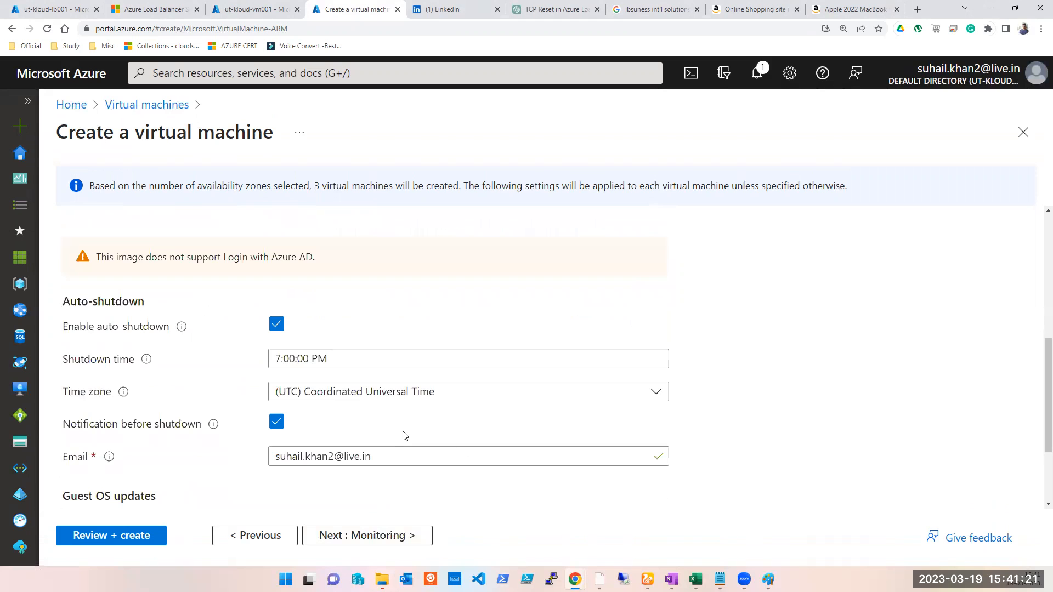
left_click(277, 325)
- Skip past monitoring and advanced settings and try to run review and create validation
left_click(392, 538)
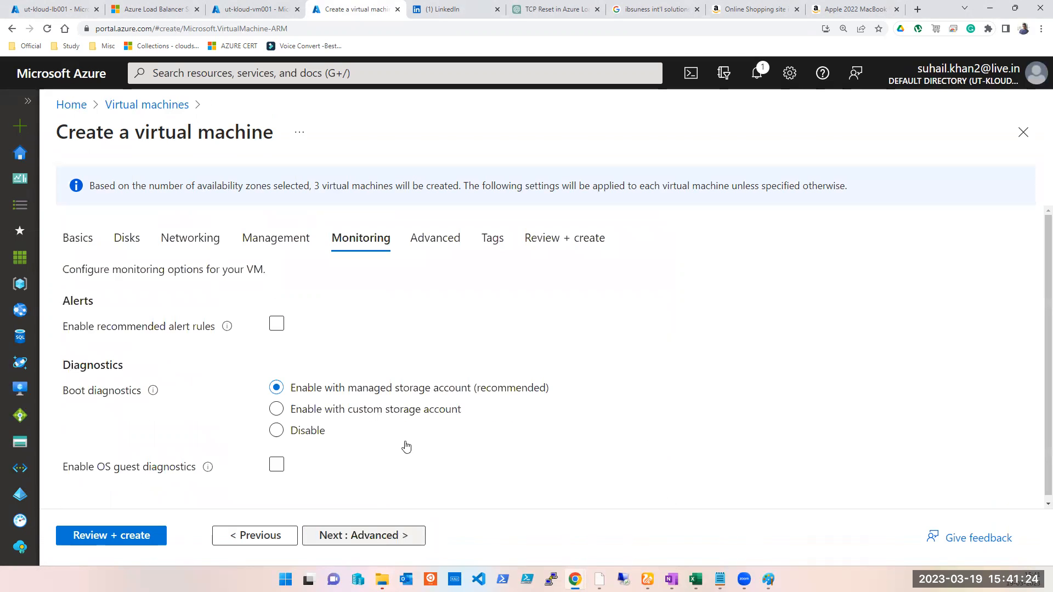
left_click(436, 240)
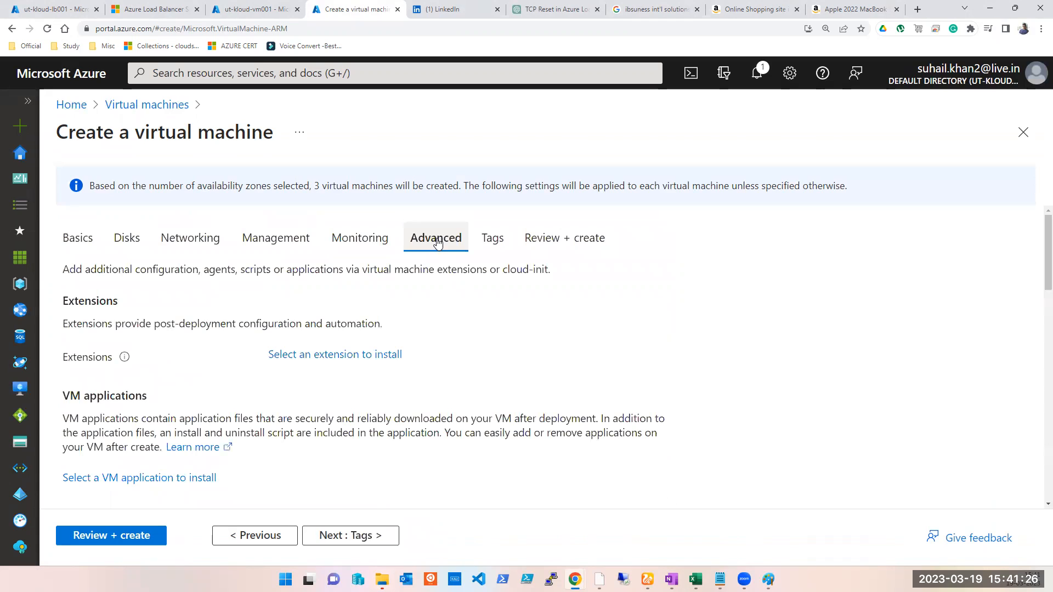
left_click(104, 537)
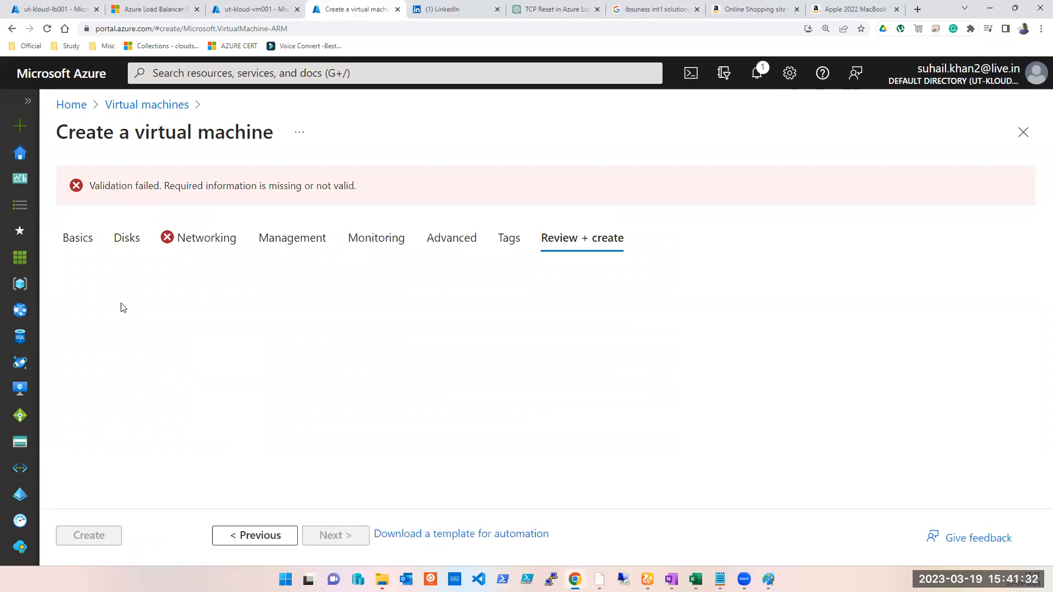
- Return to networking and choose load balancer ut-kloud-lb001 under the Azure load balancer option
left_click(210, 240)
scroll(228, 272, "down", 10)
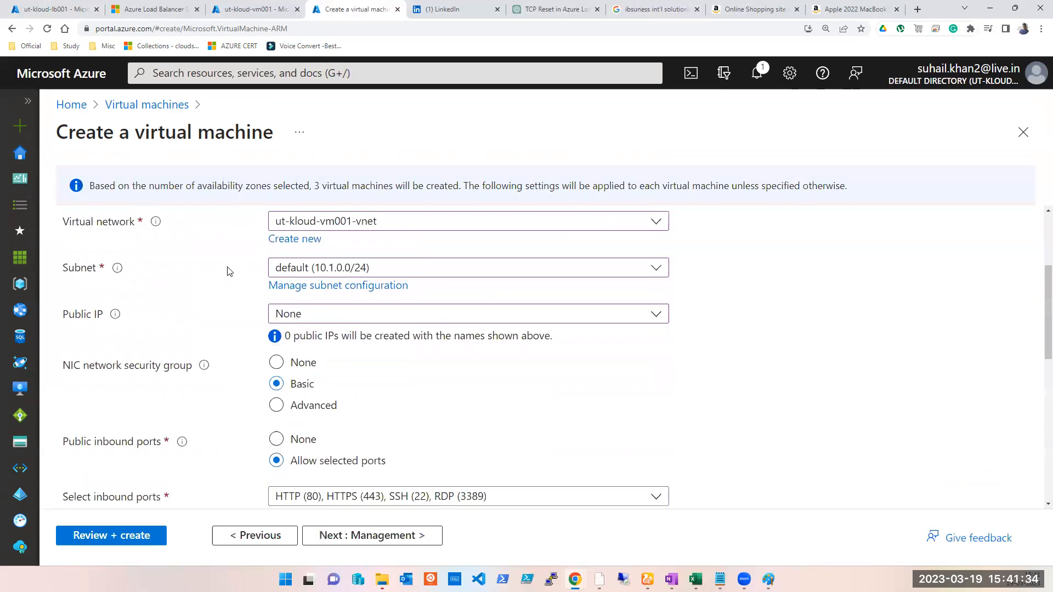
scroll(245, 327, "down", 2)
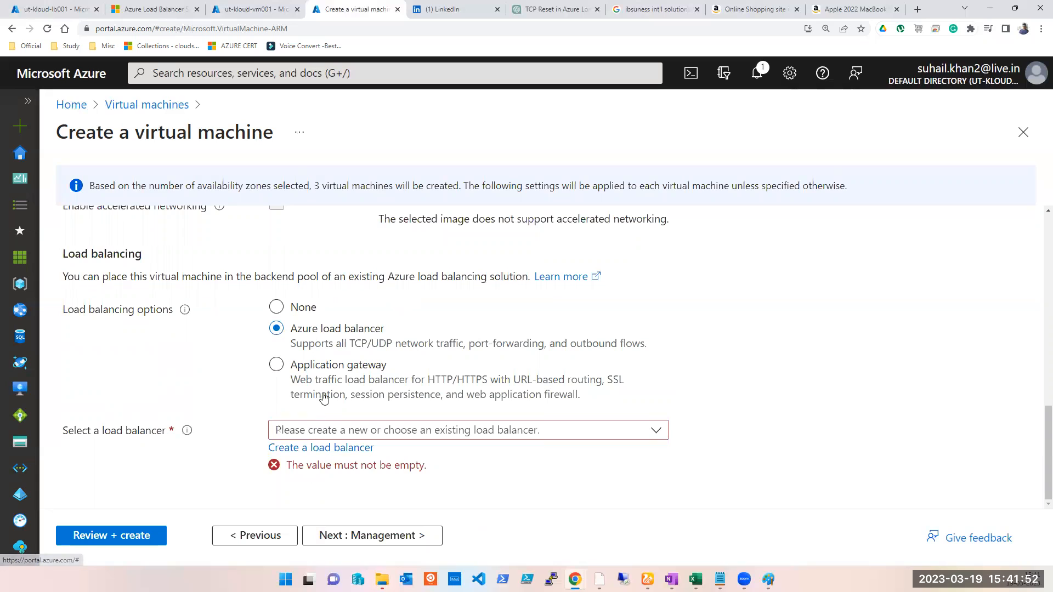
left_click(493, 437)
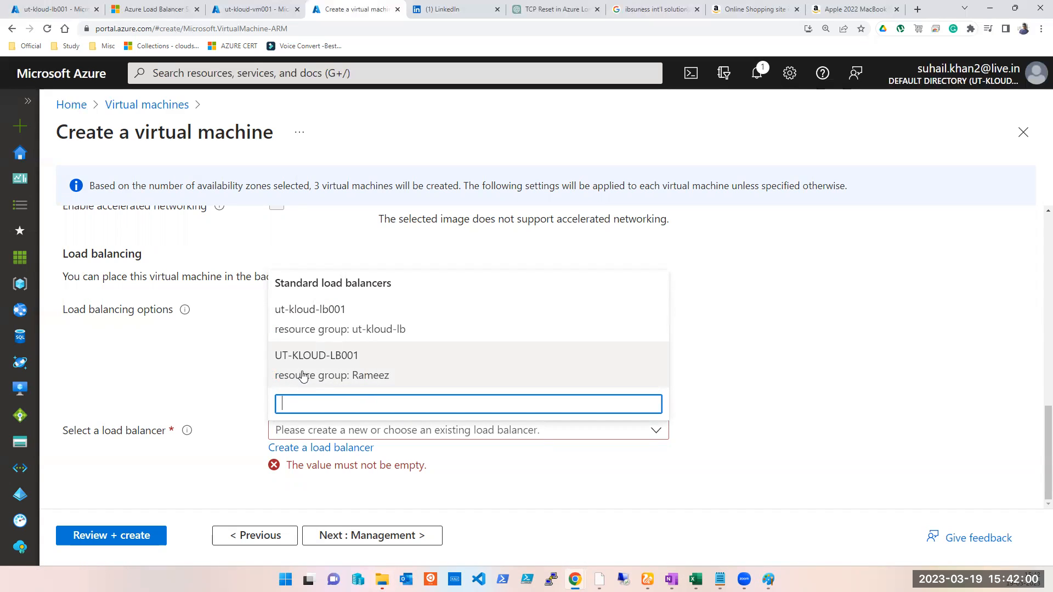
left_click(376, 336)
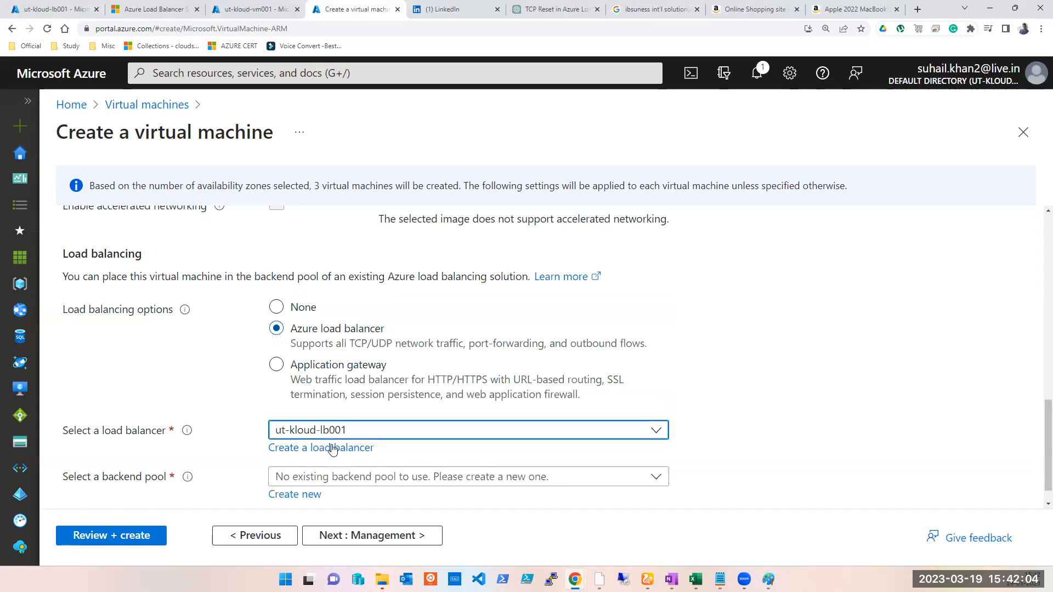
- Set the load balancing option to None
scroll(379, 435, "down", 1)
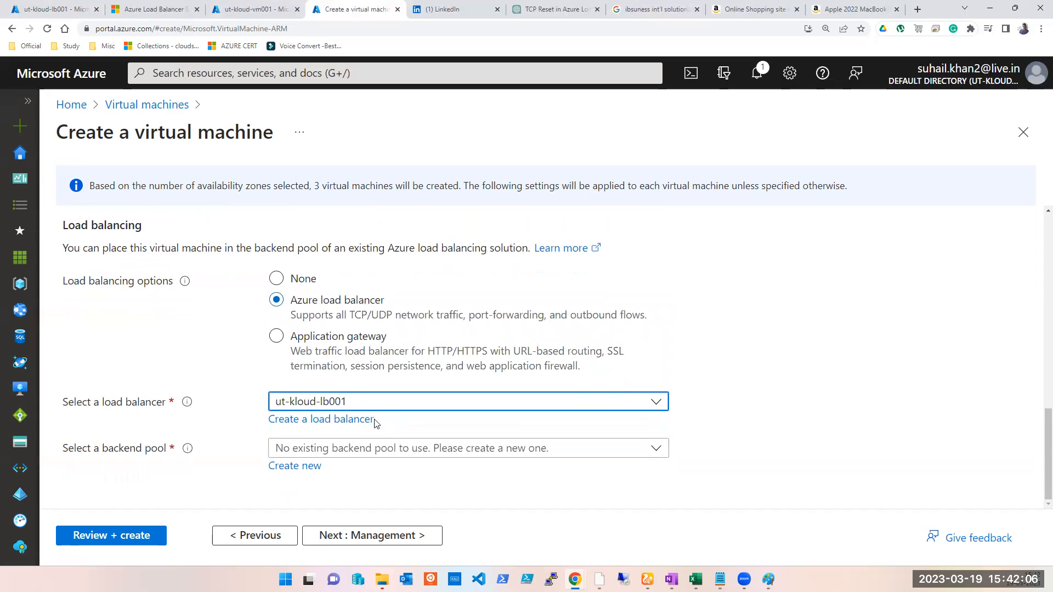
left_click(378, 406)
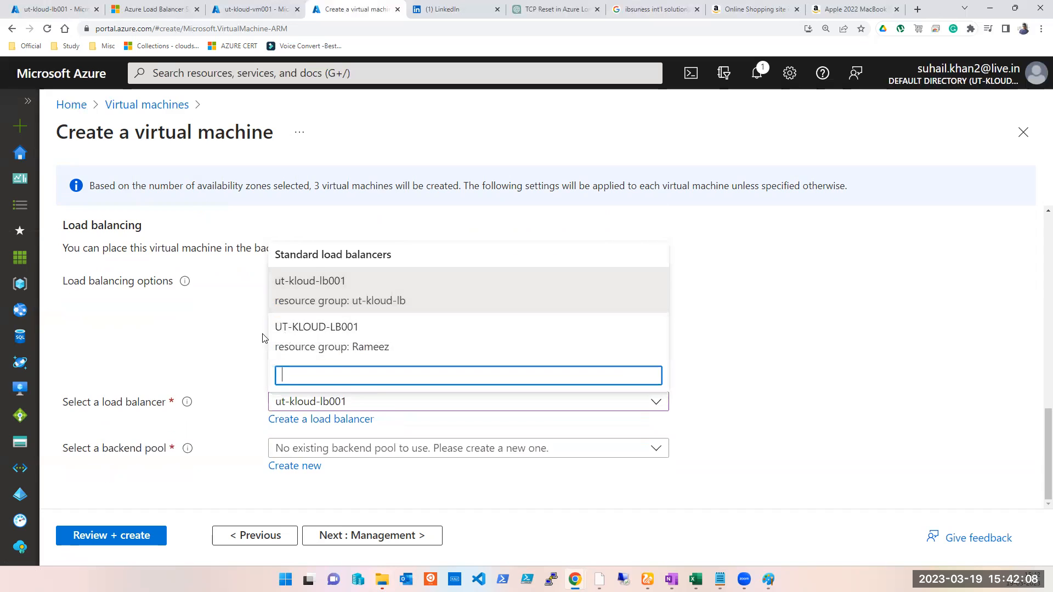
scroll(307, 384, "up", 3)
left_click(277, 444)
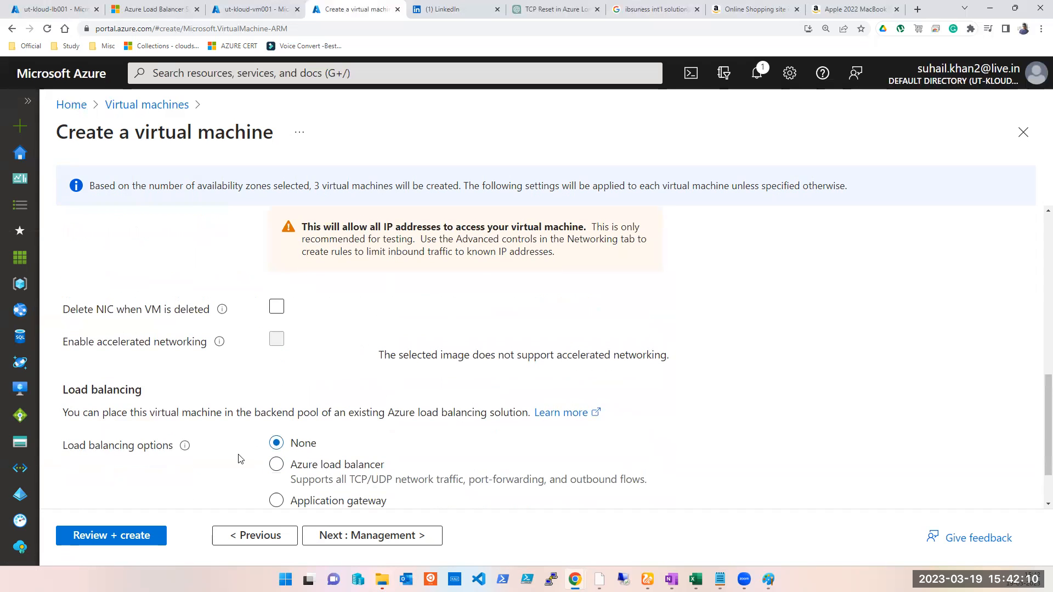
scroll(912, 377, "down", 2)
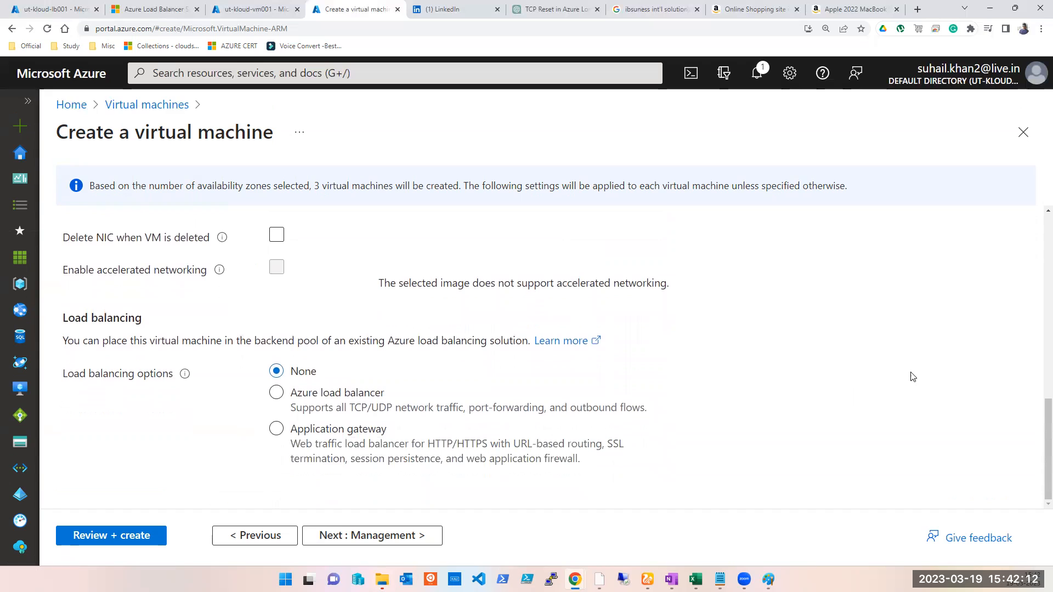
left_click(337, 402)
- Review and create the three ut-kloud-vm002 virtual machines
left_click(122, 536)
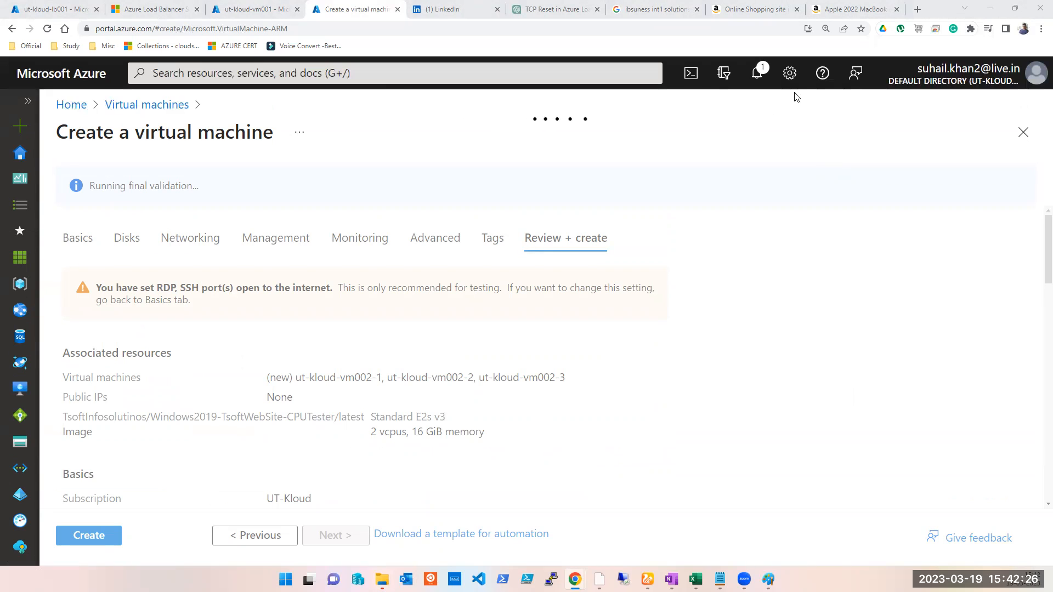
left_click(90, 536)
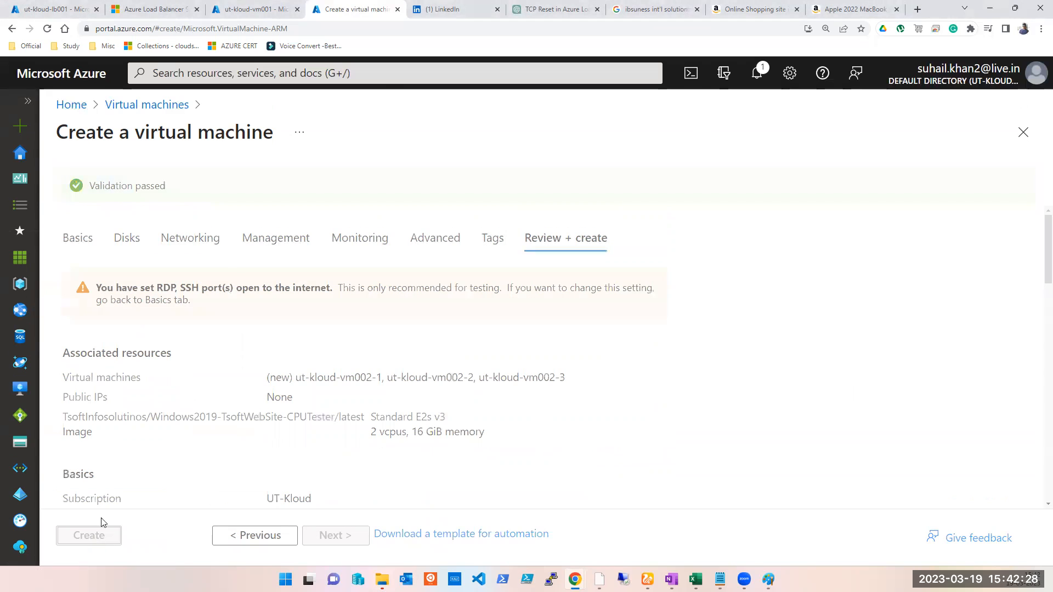
- Switch to ut-kloud-vm001 and open its overview
left_click(229, 7)
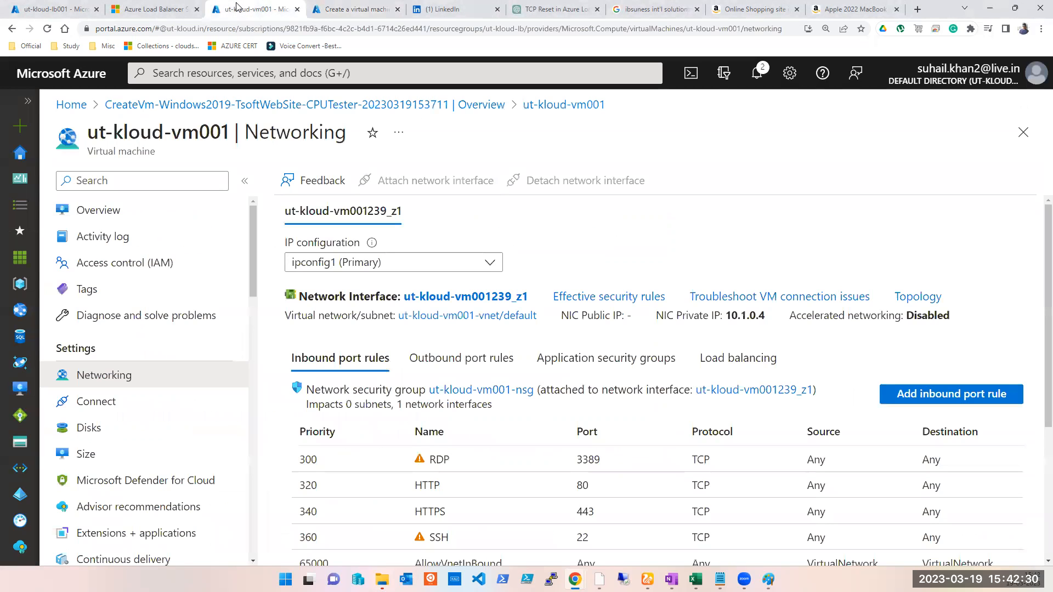
left_click(98, 214)
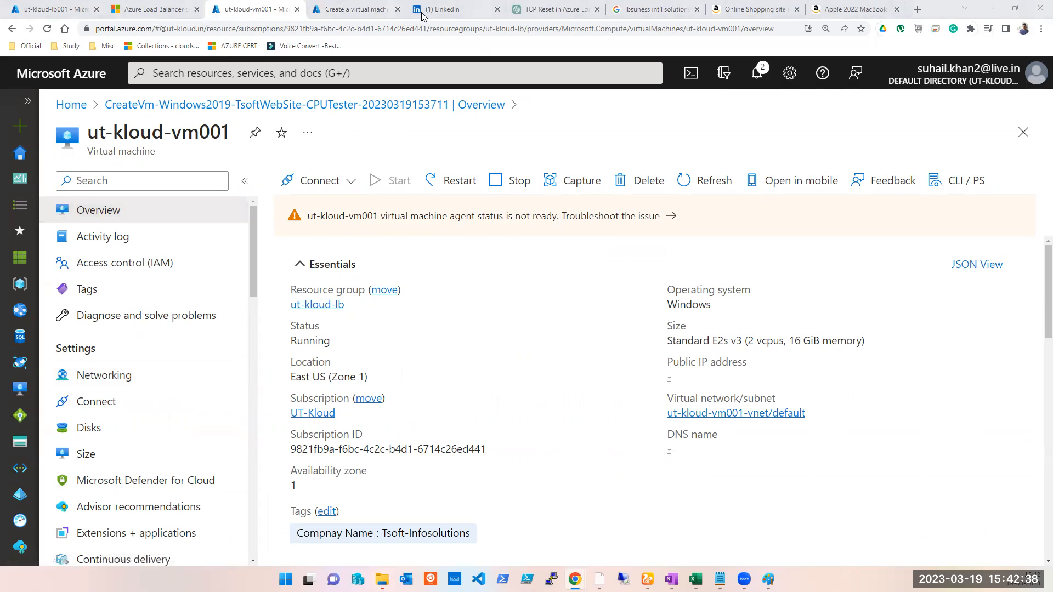
- Check the ut-kloud-vm002 deployment progress and look up ut-kloud-vm001's private IP address
left_click(351, 10)
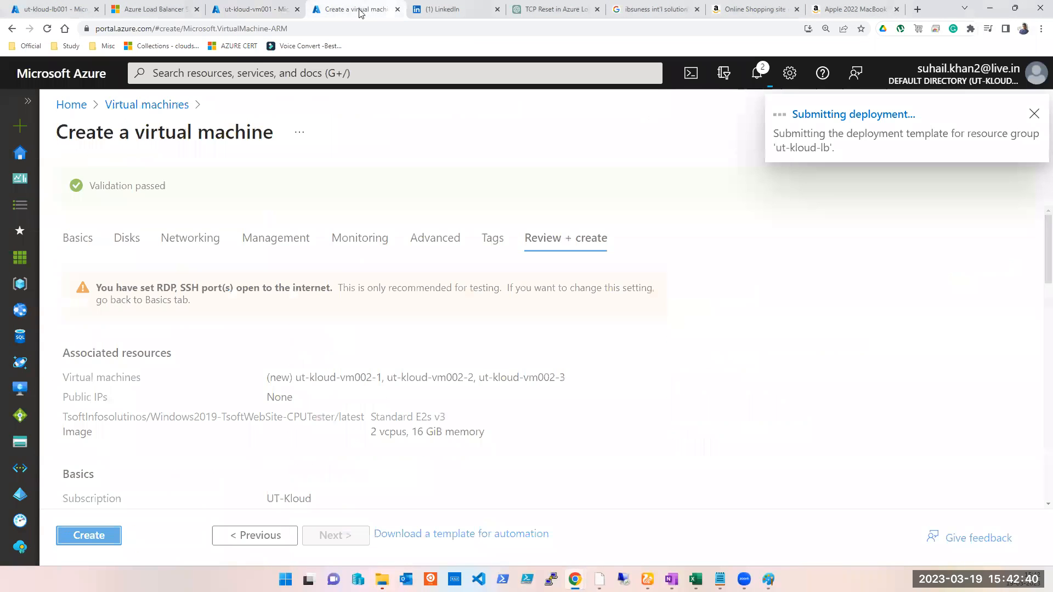
left_click(271, 11)
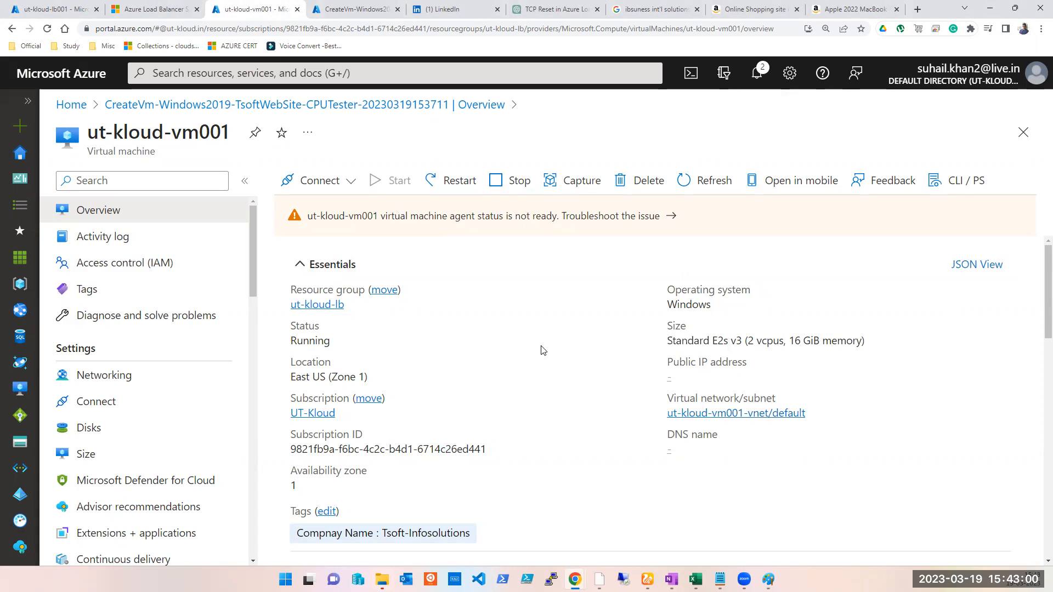
scroll(543, 349, "down", 5)
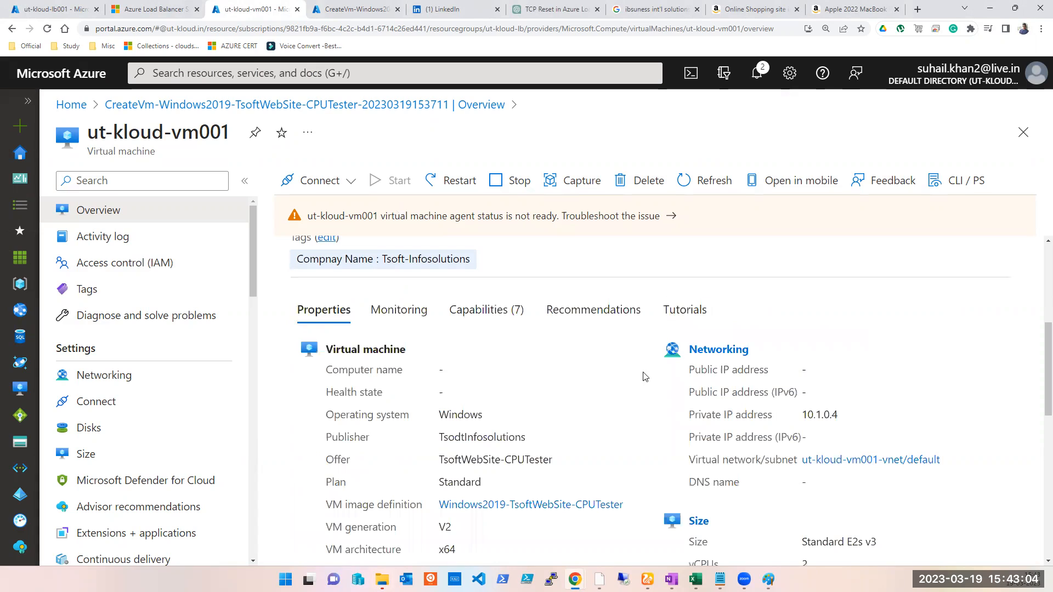
double_click(813, 419)
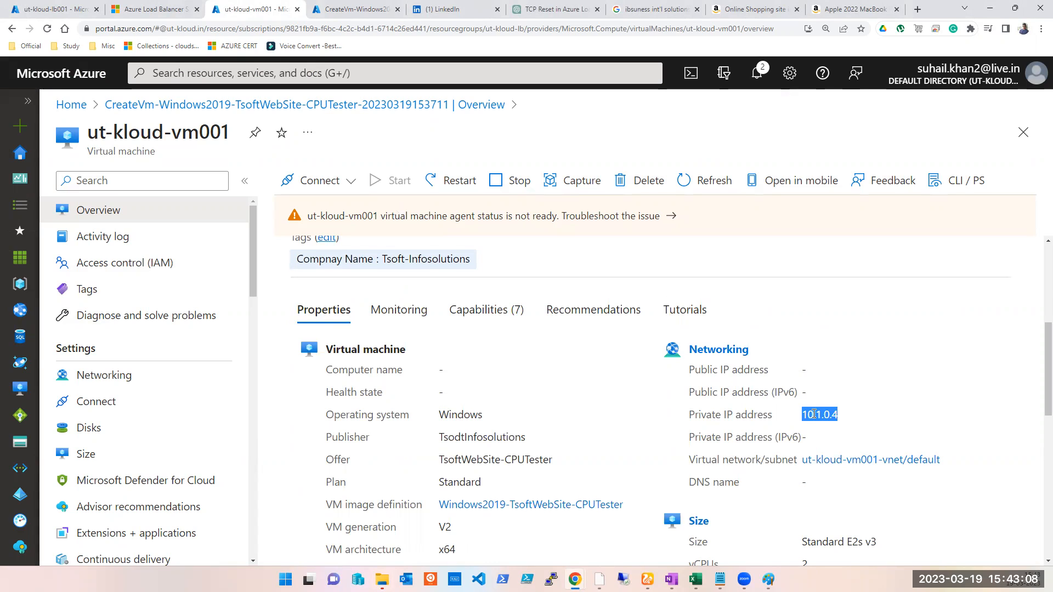
scroll(807, 409, "up", 2)
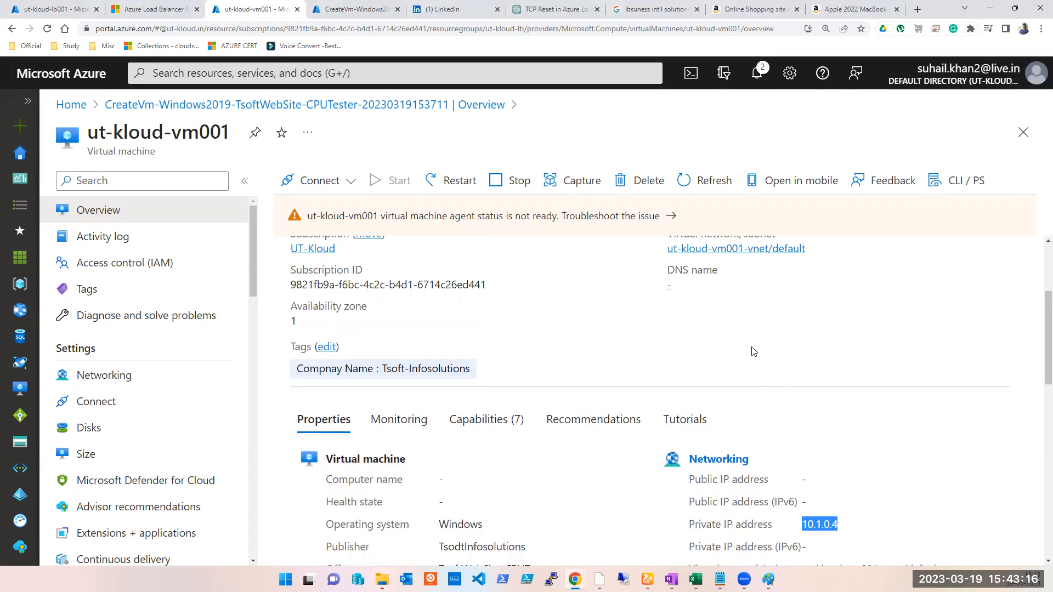
scroll(753, 351, "up", 2)
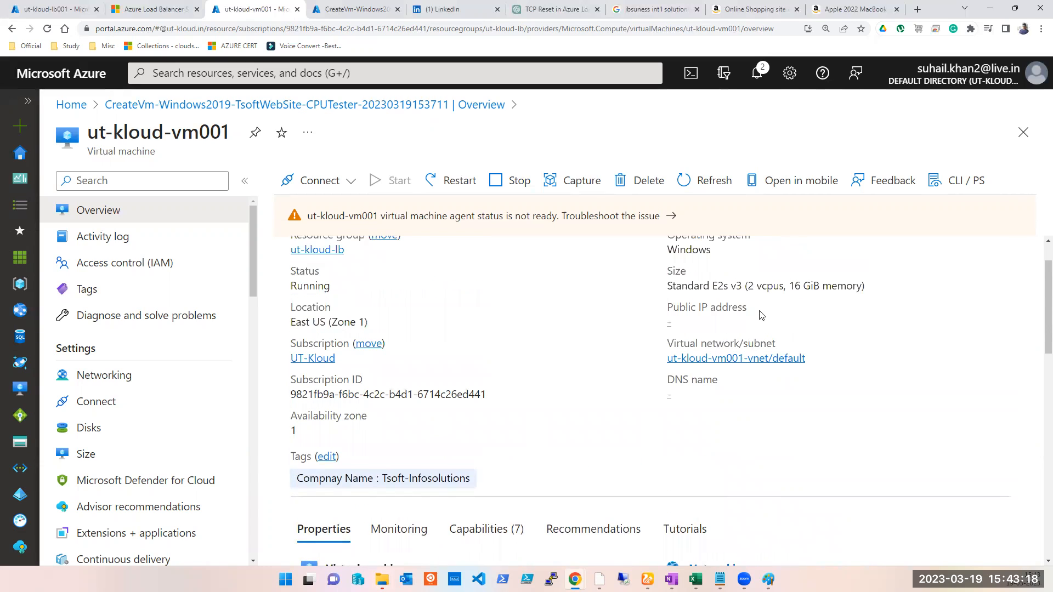
scroll(598, 305, "up", 1)
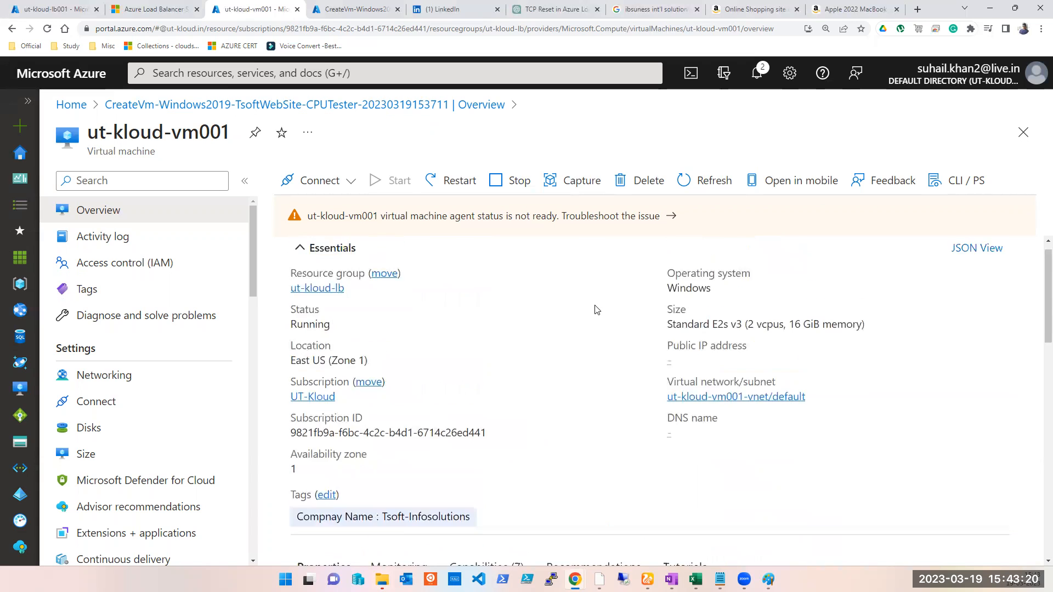
- Check the completed VM deployment and review load balancer ut-kloud-lb001's backend pools
left_click(367, 14)
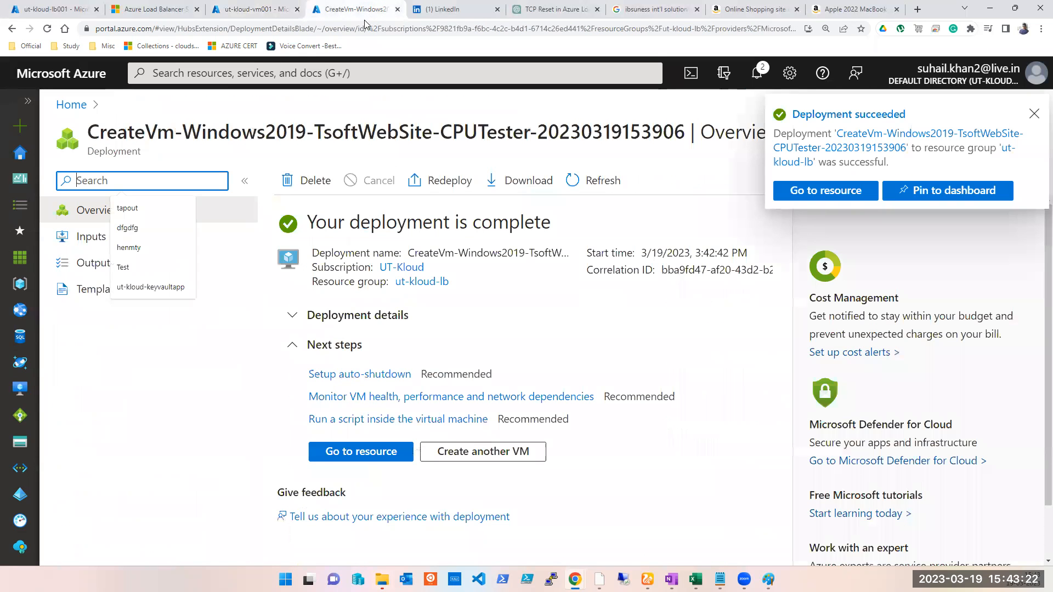
left_click(53, 14)
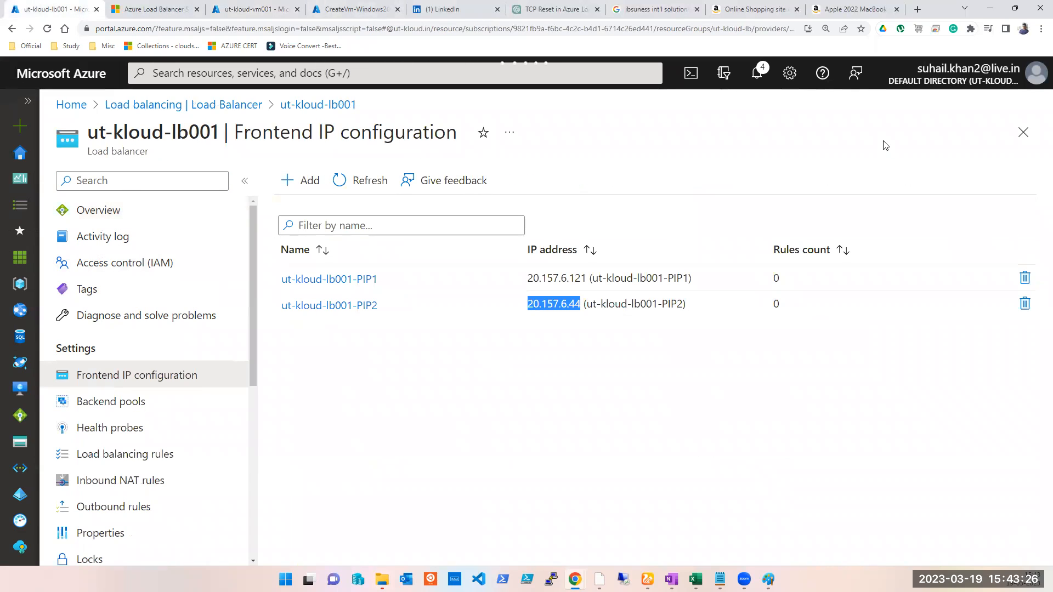
left_click(141, 400)
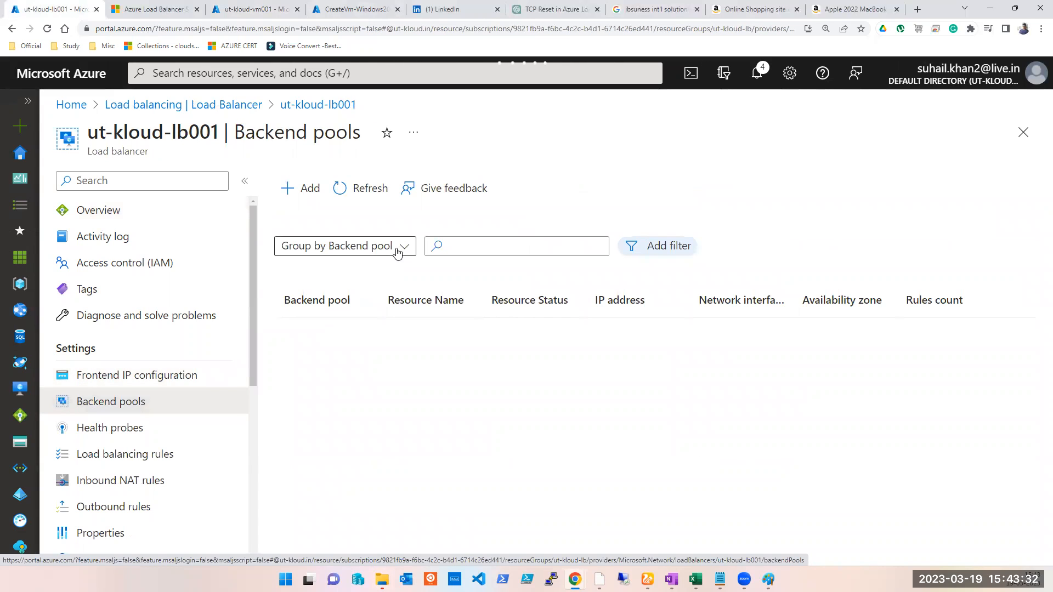
left_click(1023, 133)
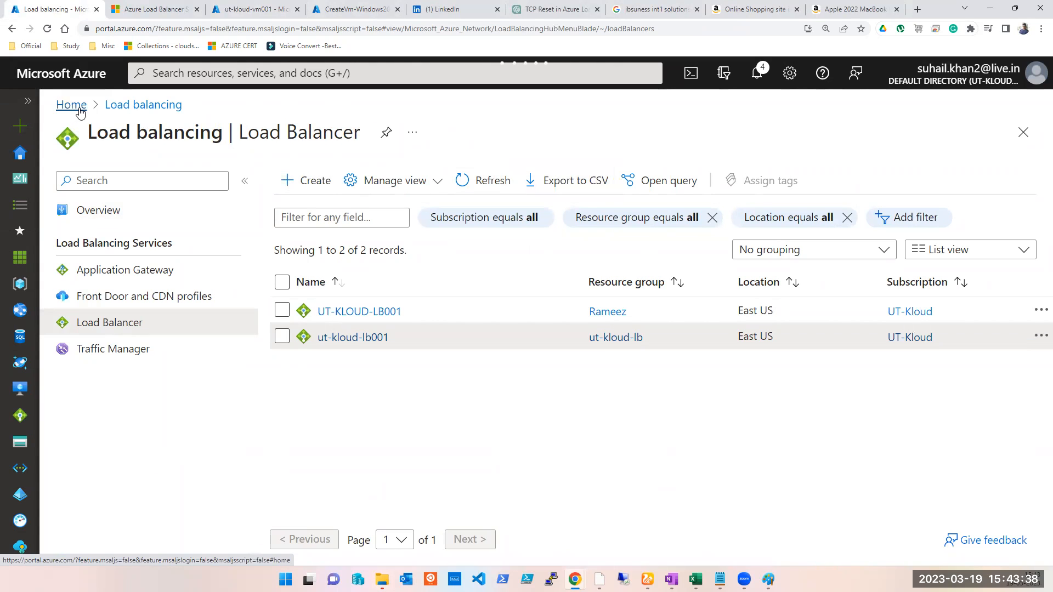
left_click(48, 30)
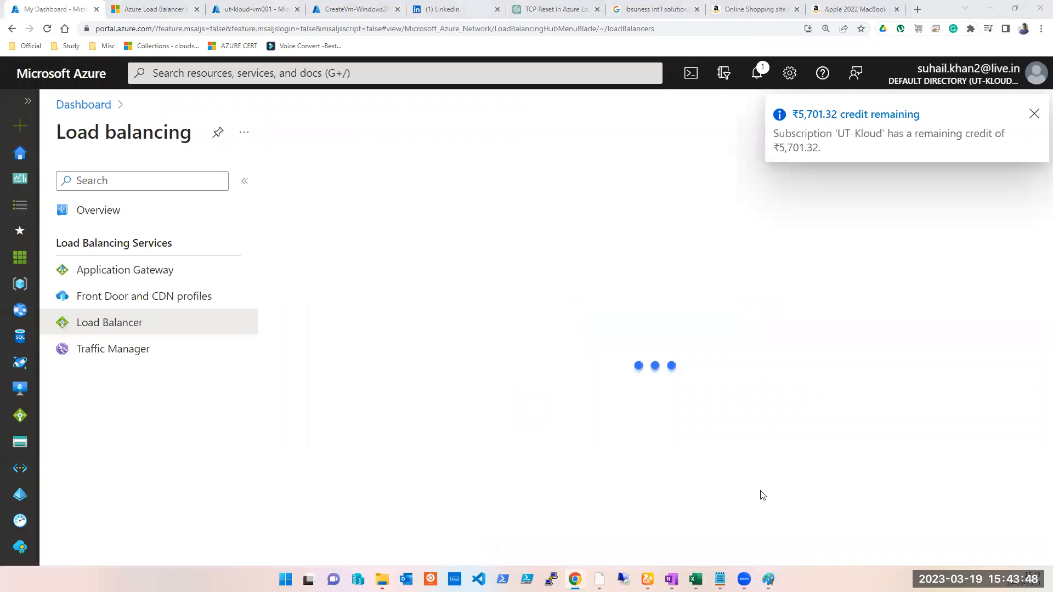
- Switch to Paint and label the load balancer box on the diagram as LB
left_click(768, 579)
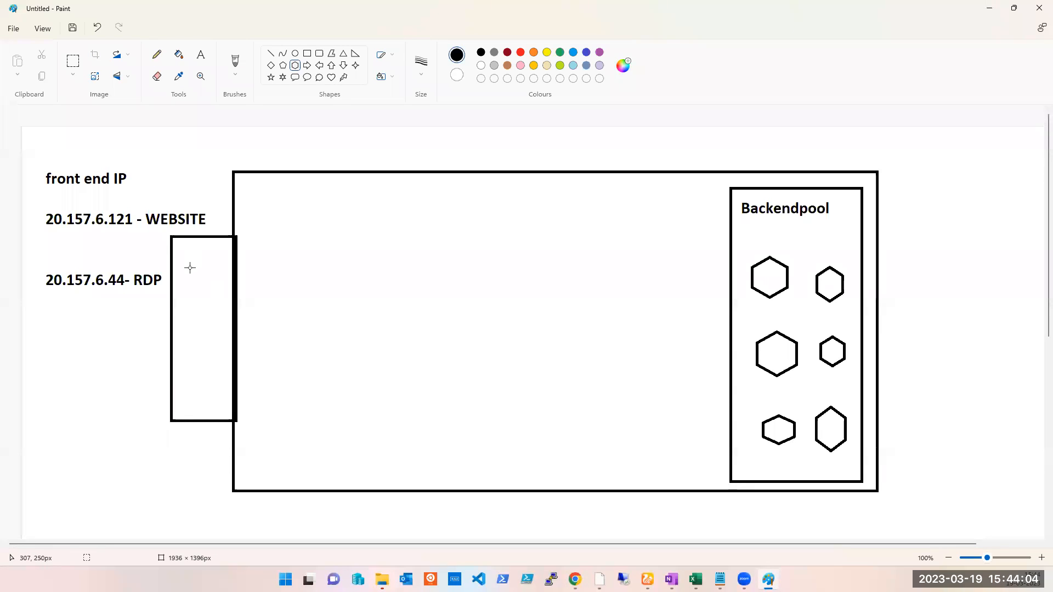
left_click(201, 54)
left_click_drag(181, 293, 202, 335)
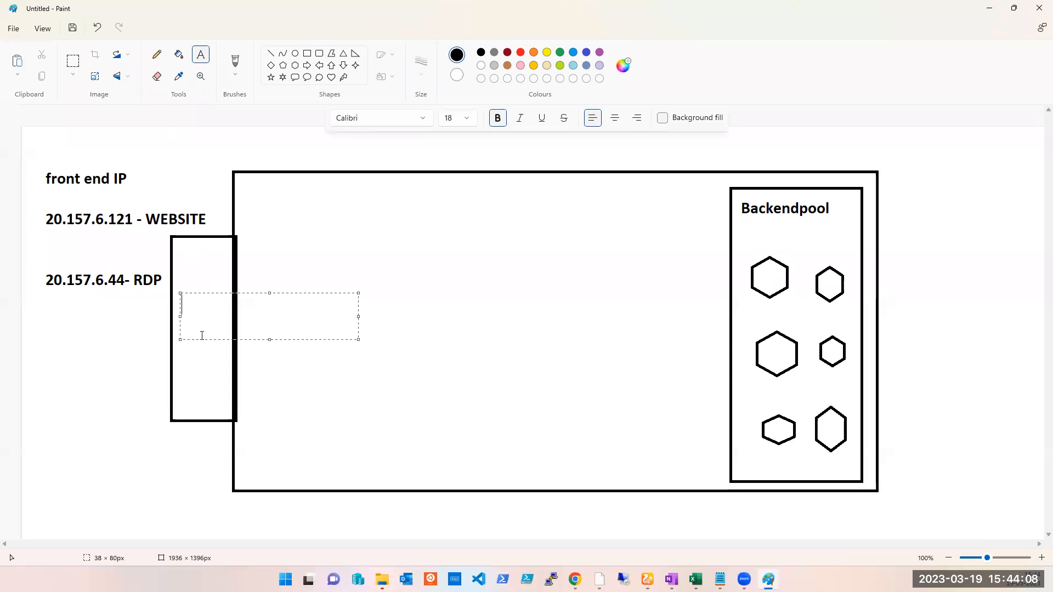
type("LB")
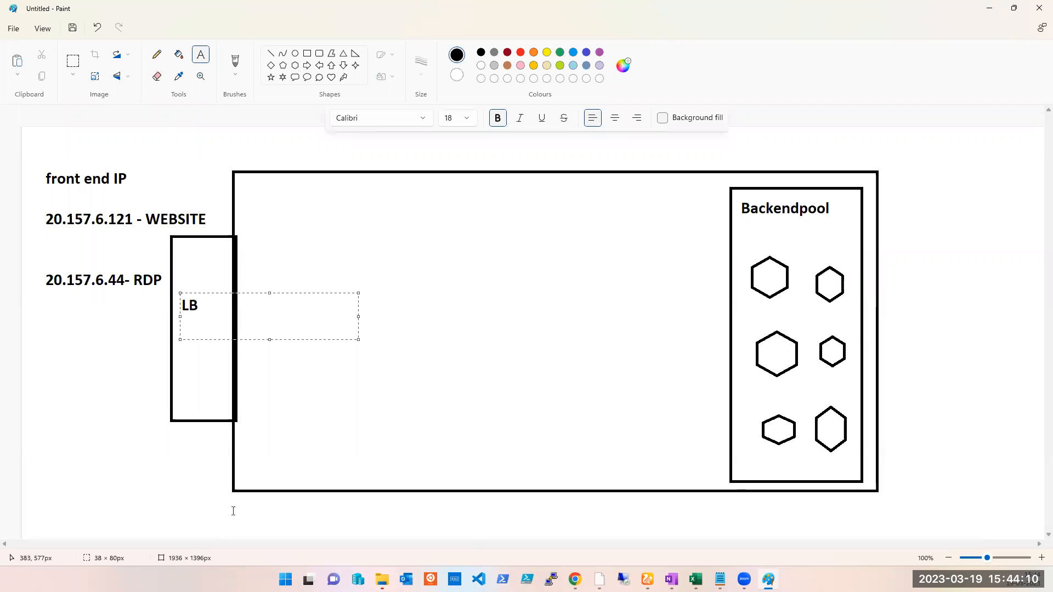
left_click(204, 496)
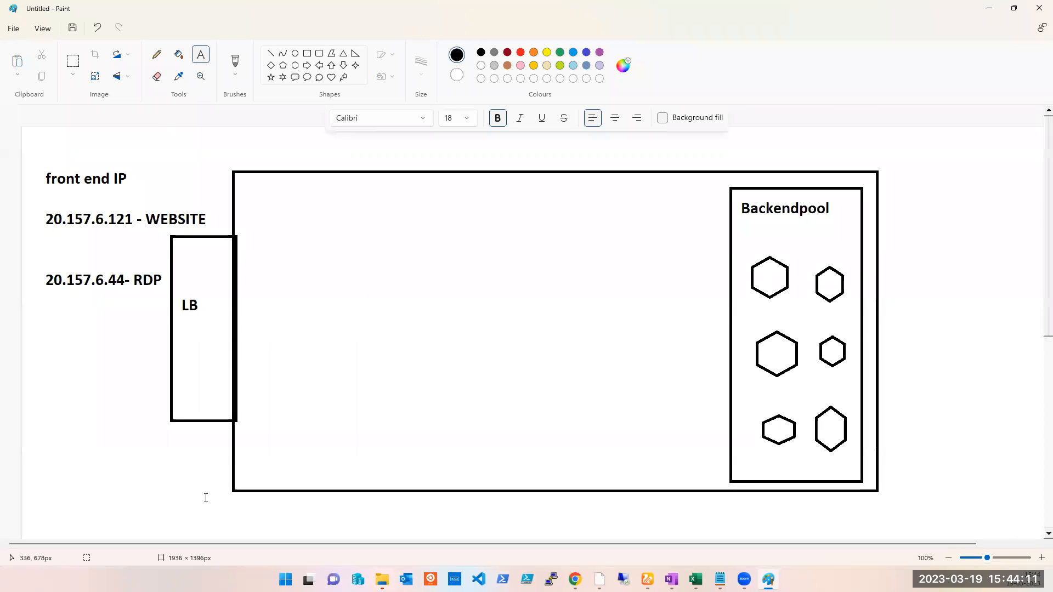
left_click(993, 9)
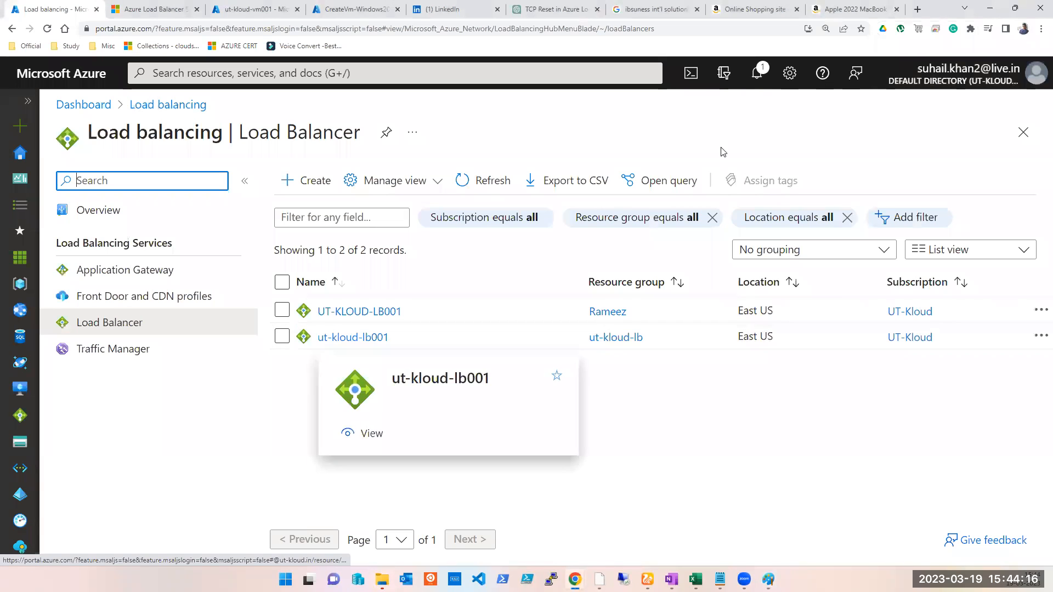
- Open load balancer ut-kloud-lb001 and browse its settings pages up to Backend pools
left_click(757, 72)
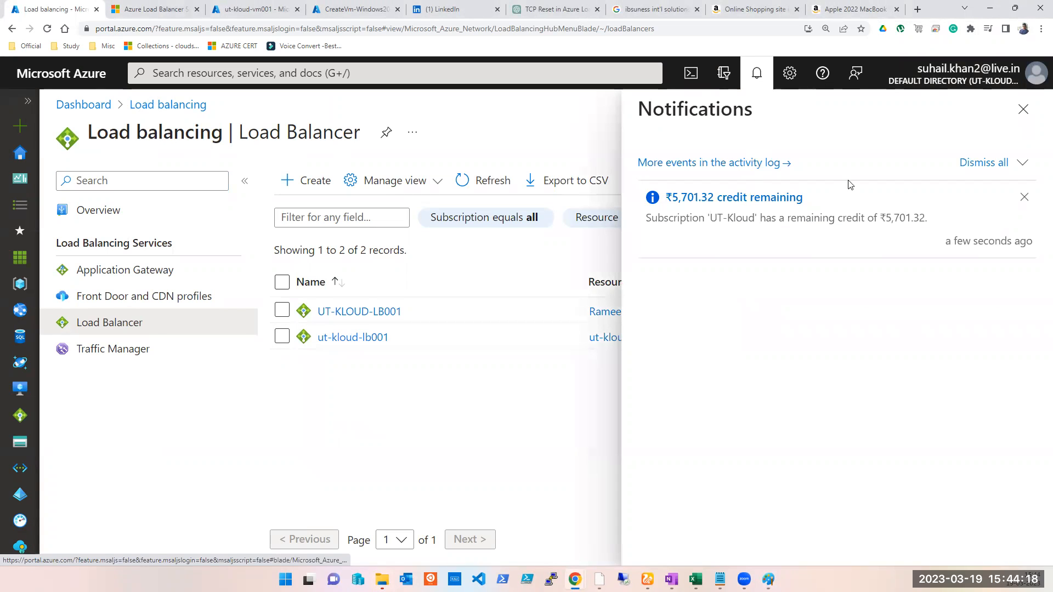
left_click(1023, 109)
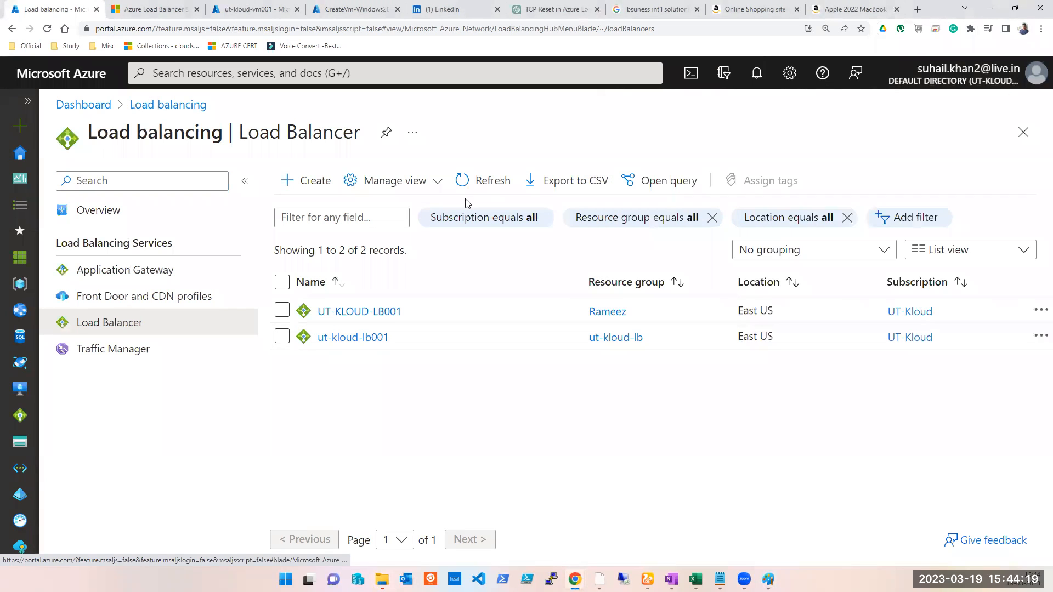
left_click(349, 336)
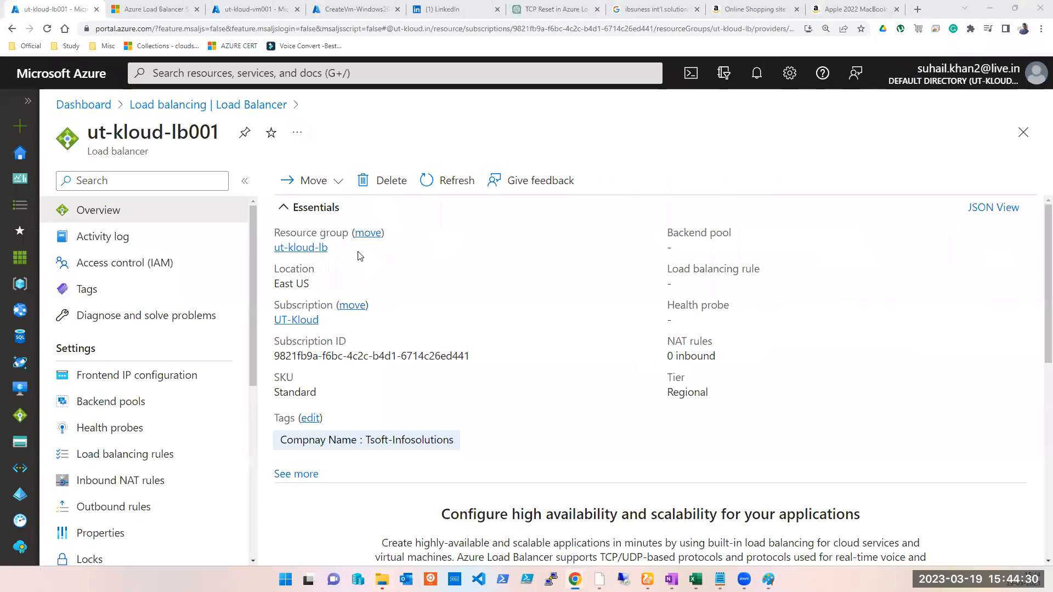
scroll(360, 364, "down", 6)
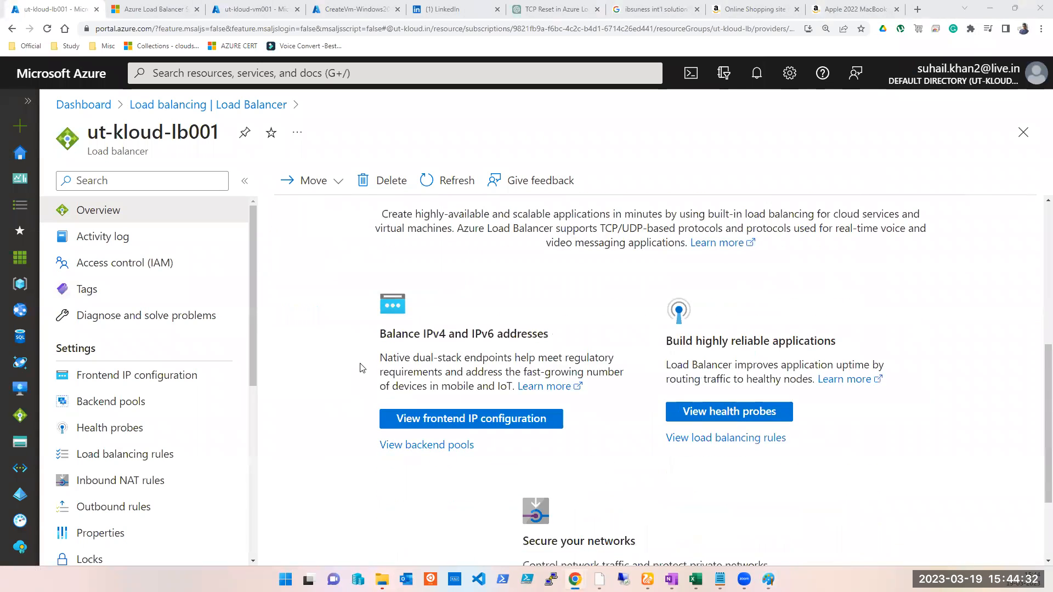
scroll(361, 368, "up", 6)
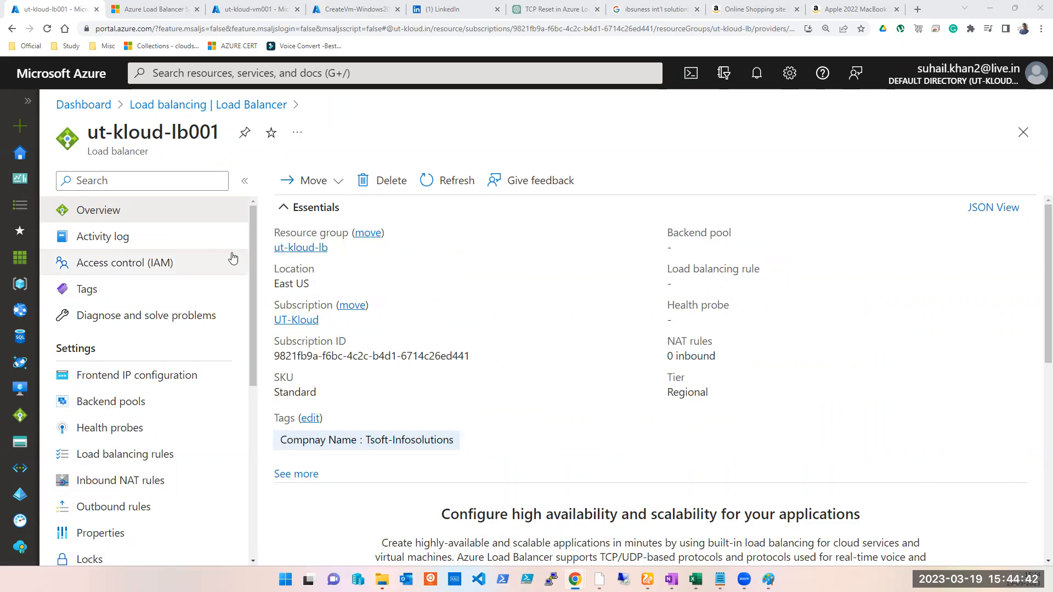
left_click(134, 263)
left_click(92, 291)
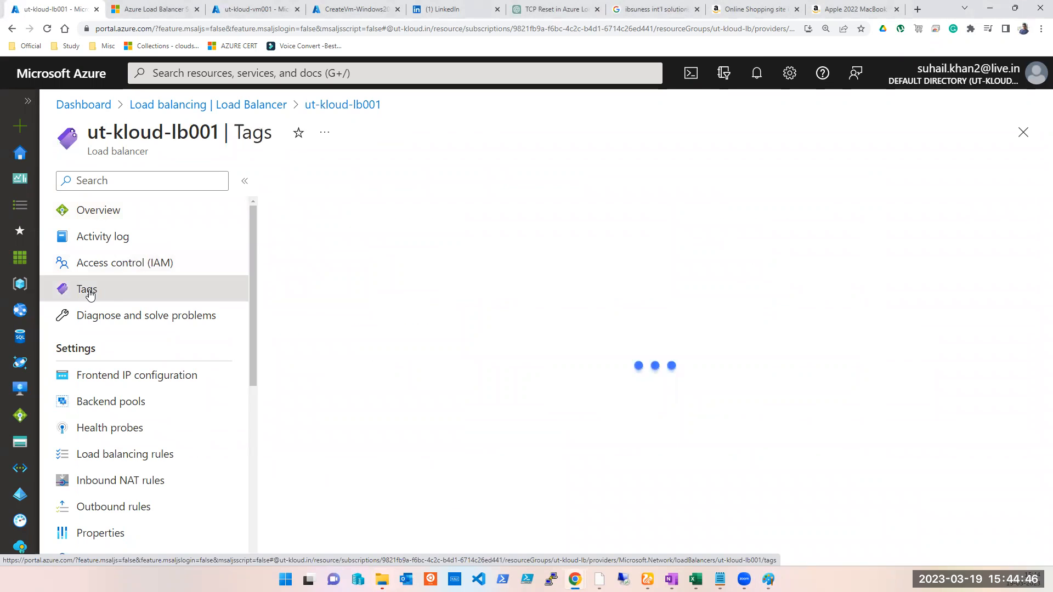
left_click(93, 321)
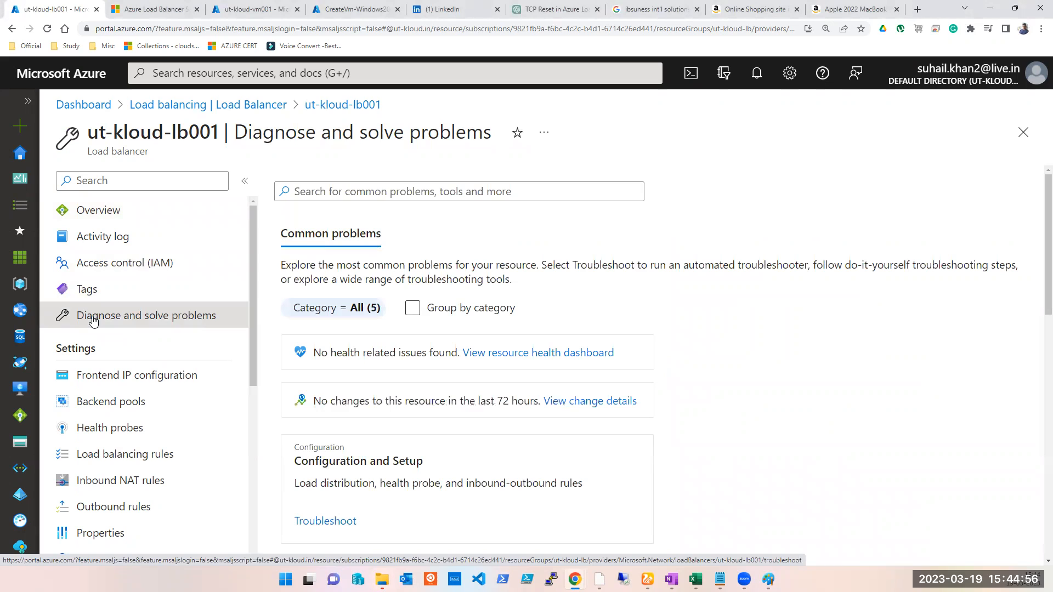
left_click(121, 377)
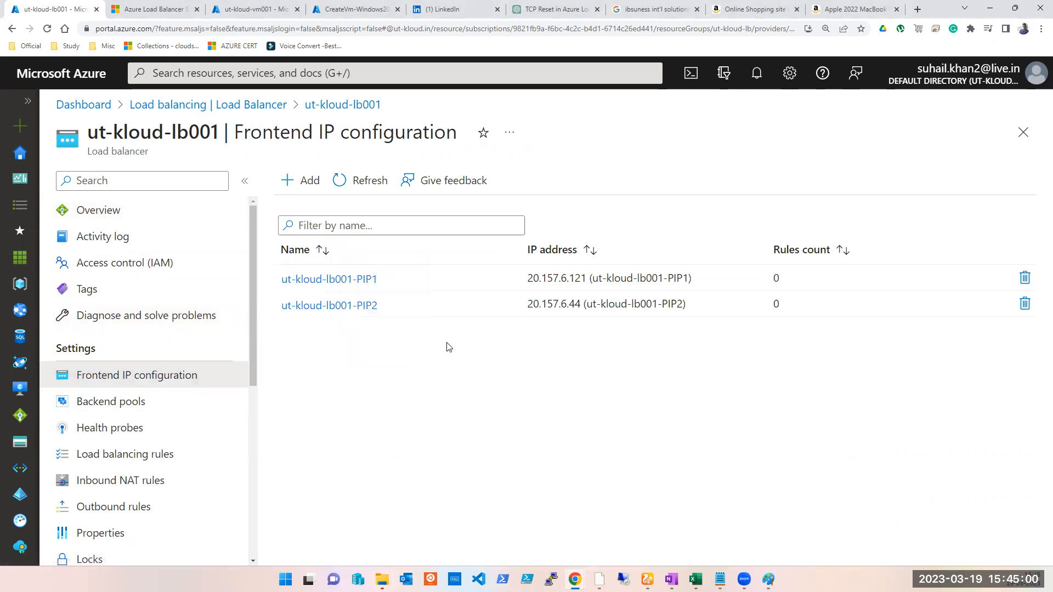
left_click(122, 405)
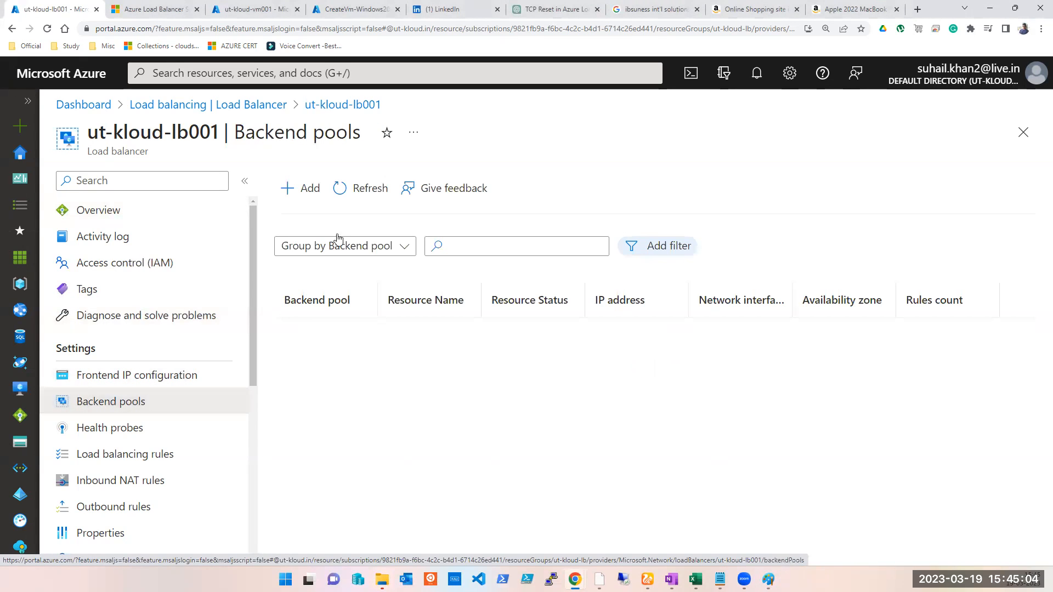
- Start adding a backend pool named ut-kloud-vm001-BEPool001
left_click(312, 196)
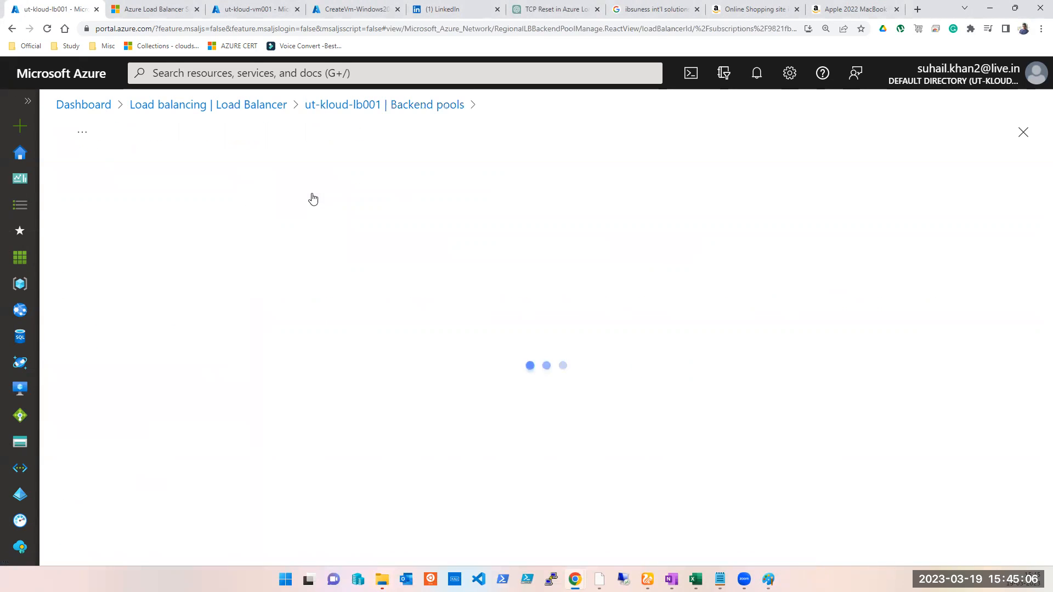
left_click(317, 184)
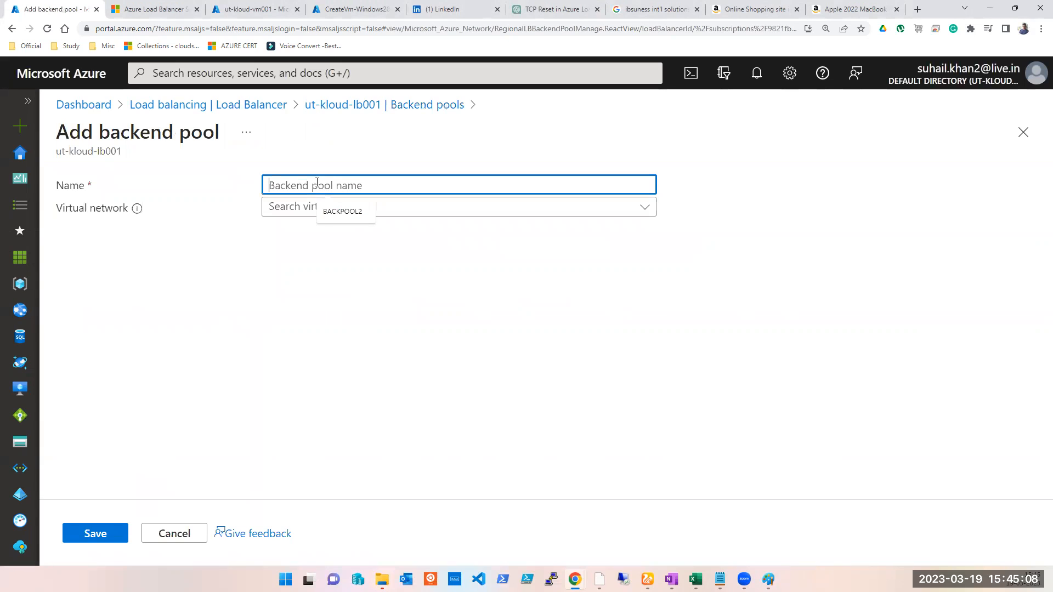
type("ut-kloud-vm001")
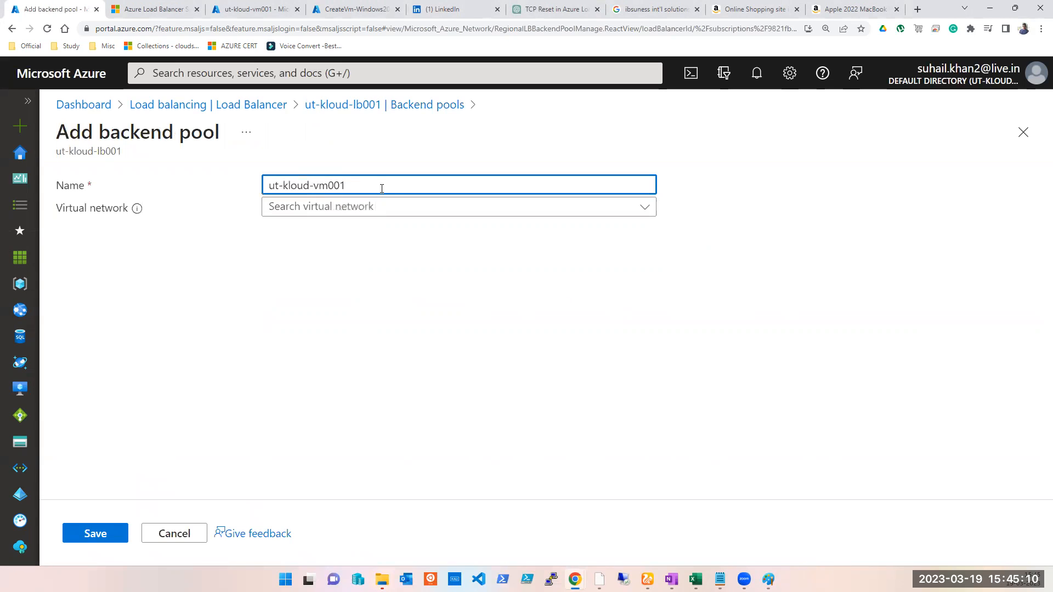
type("-bepOOL")
double_click(382, 187)
key("BackSpace")
type("BEPool001")
key("ctrl+a")
key("ctrl+c")
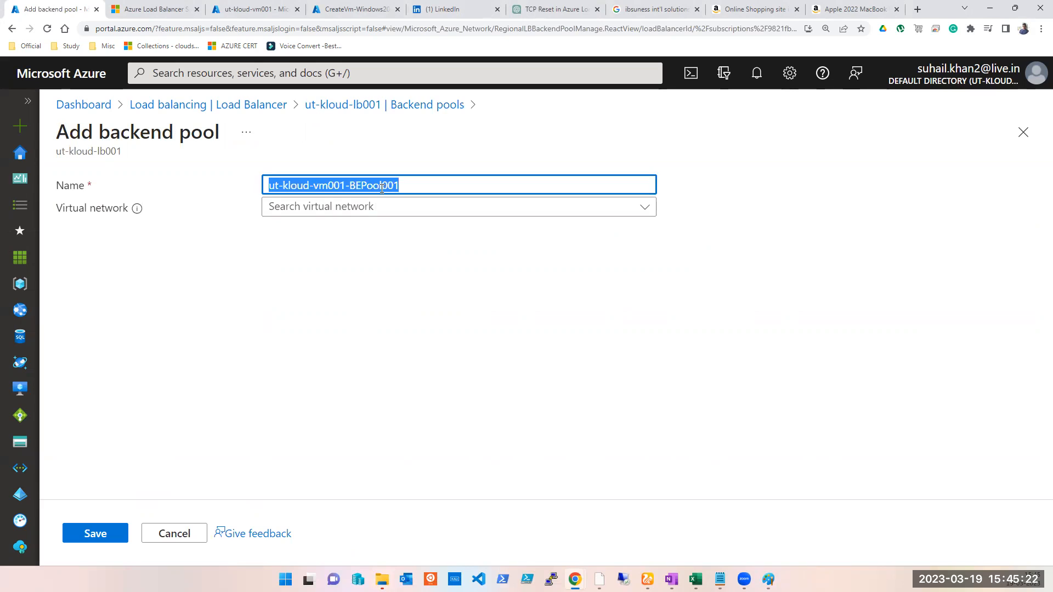
- Try adding IP configurations to the new backend pool using virtual network ut-kloud-india-vnet
left_click(344, 215)
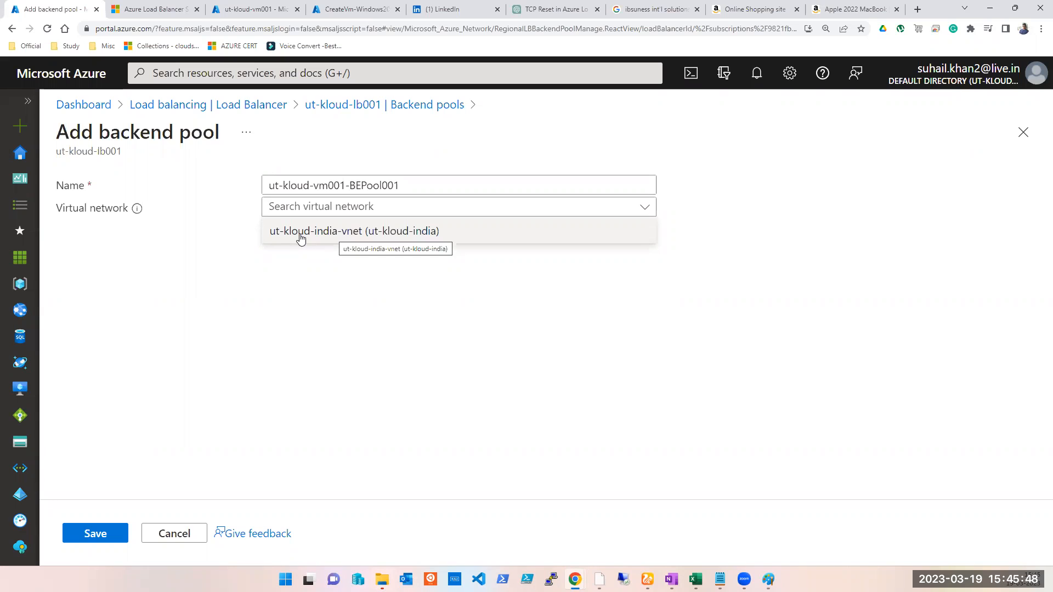
left_click(301, 231)
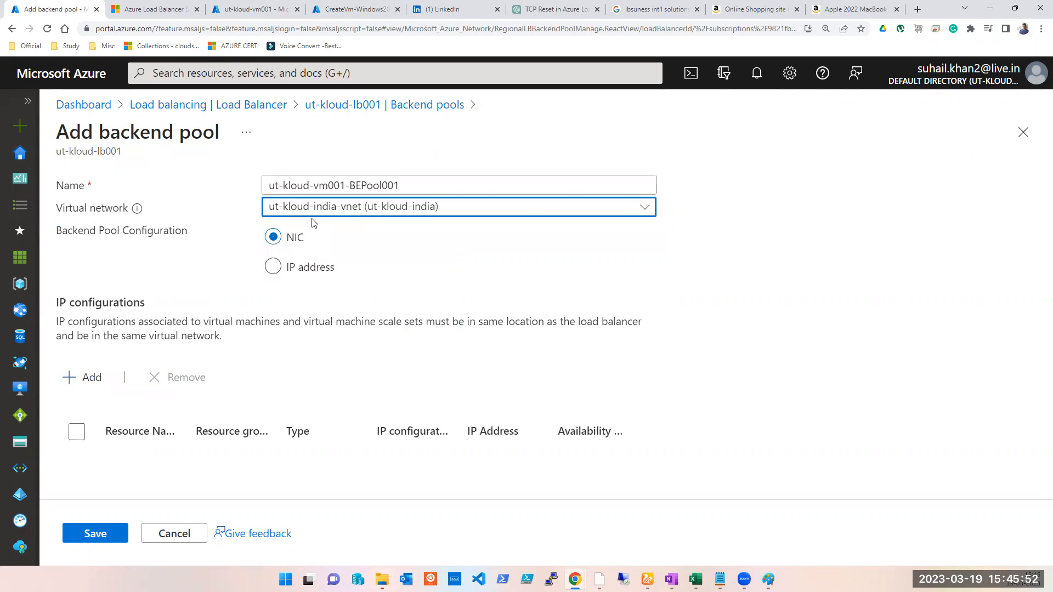
left_click(91, 377)
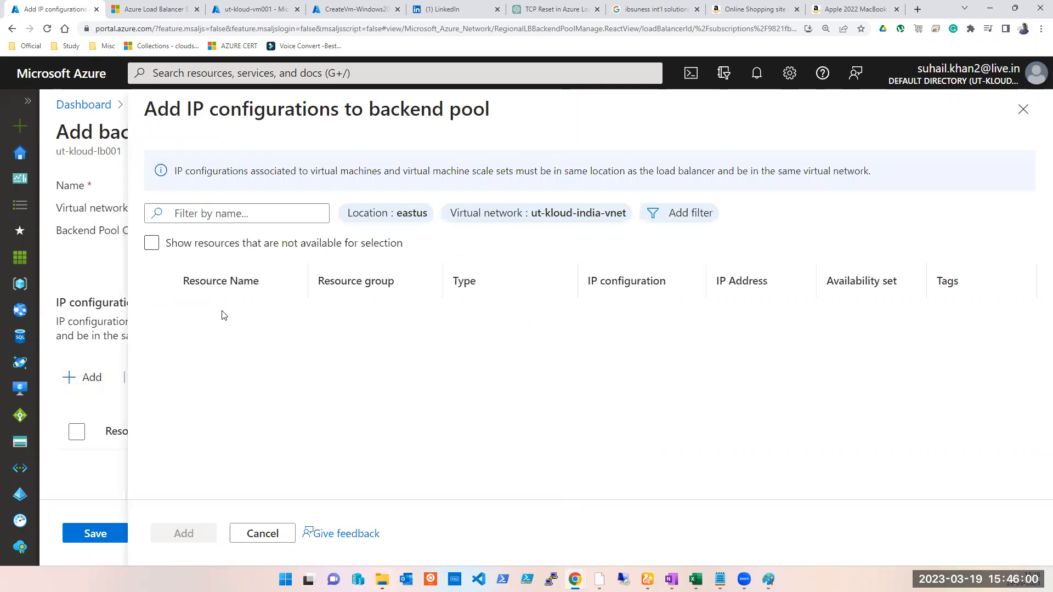
left_click(1022, 110)
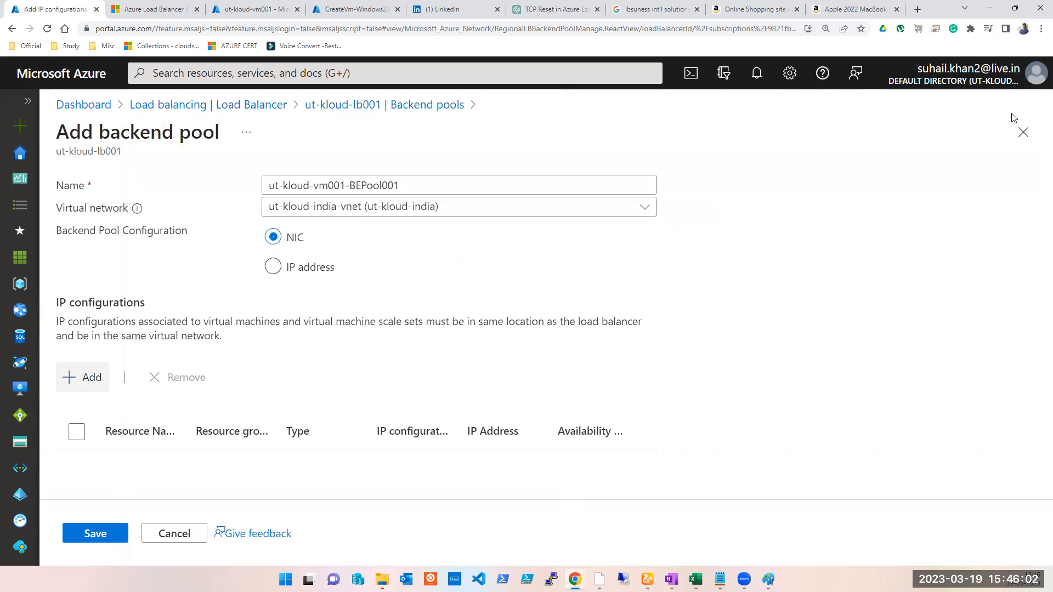
- Examine the deployed ut-kloud-vm002-1 virtual machine's networking settings to check which virtual network it uses
left_click(318, 210)
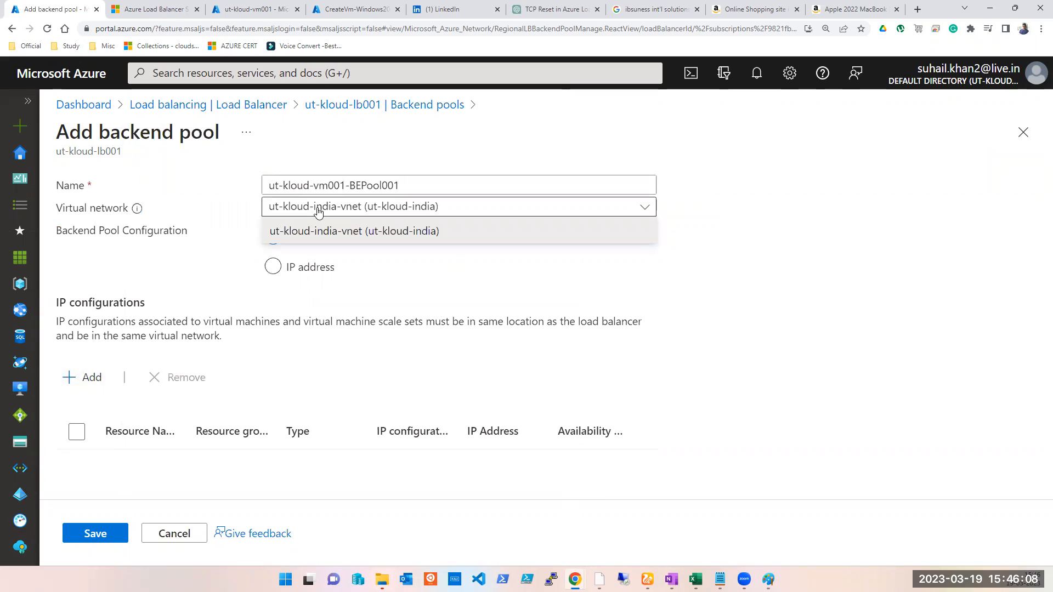
left_click(47, 30)
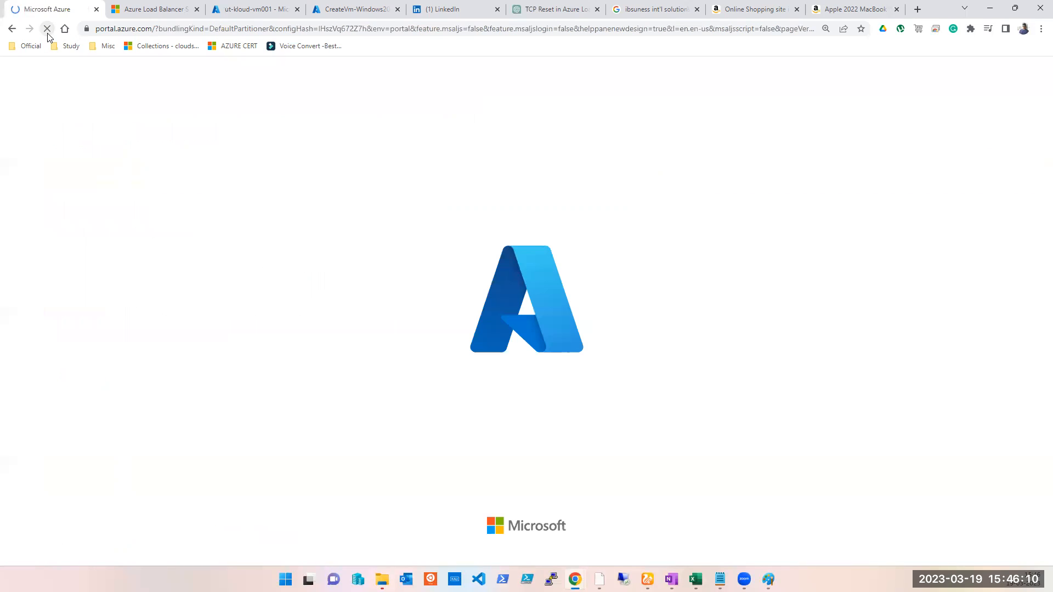
left_click(249, 9)
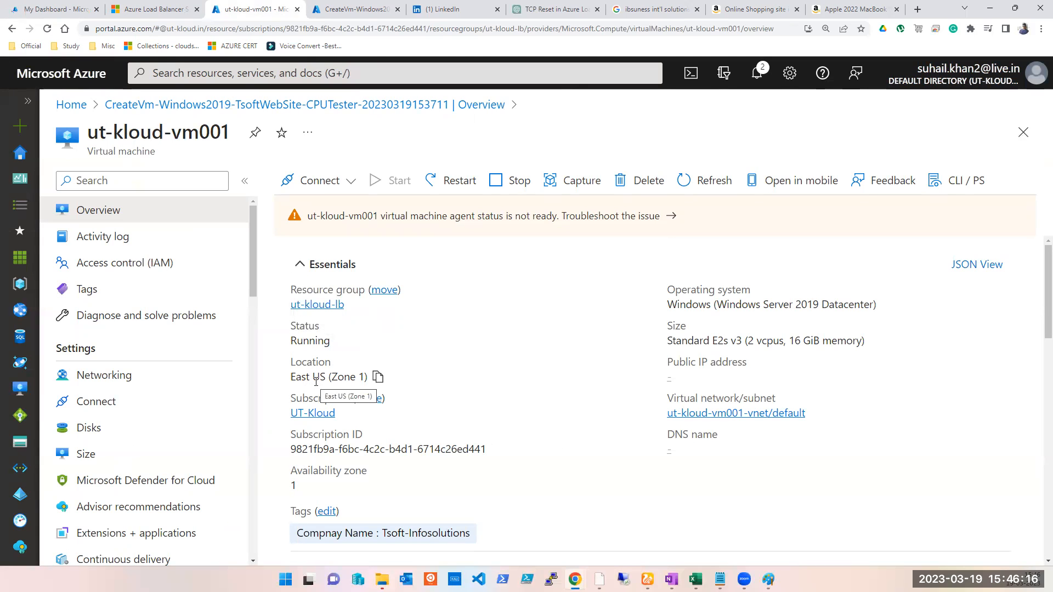
left_click(351, 10)
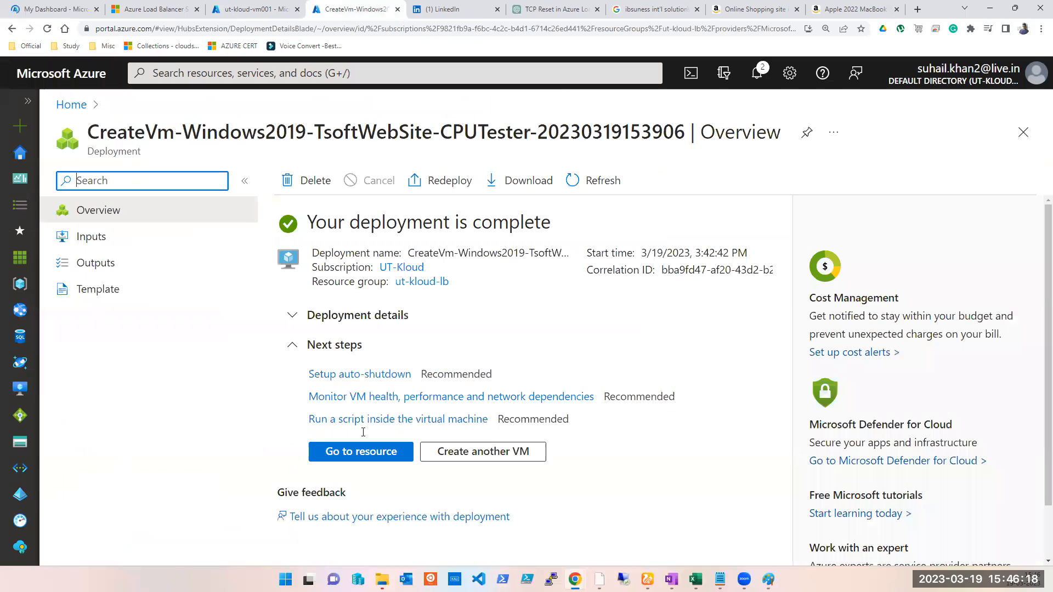
left_click(367, 459)
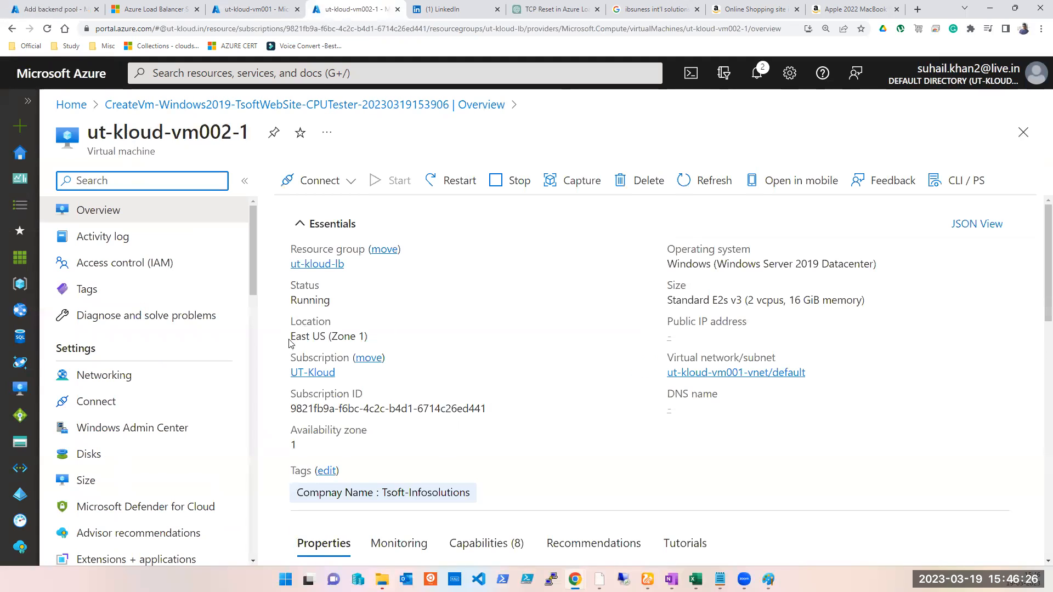
left_click(112, 385)
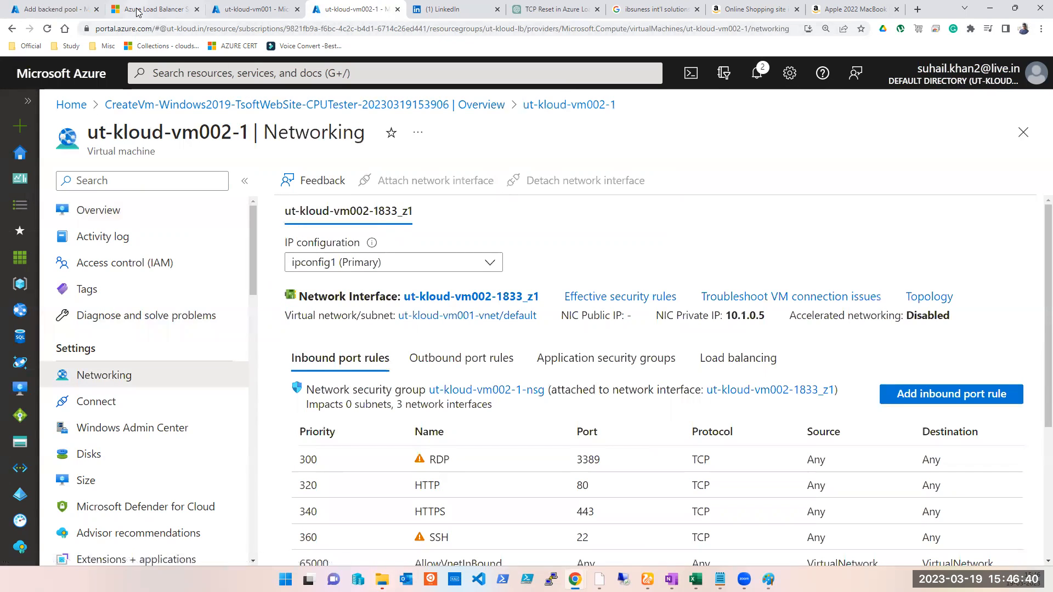
left_click(69, 11)
left_click(373, 182)
key("ctrl+v")
left_click(430, 205)
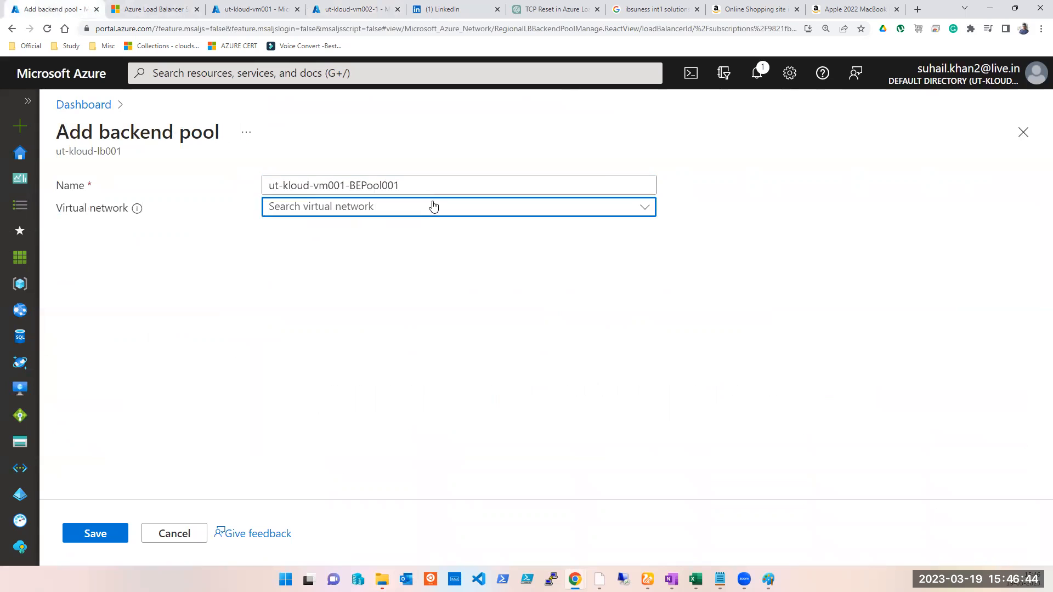
left_click(175, 537)
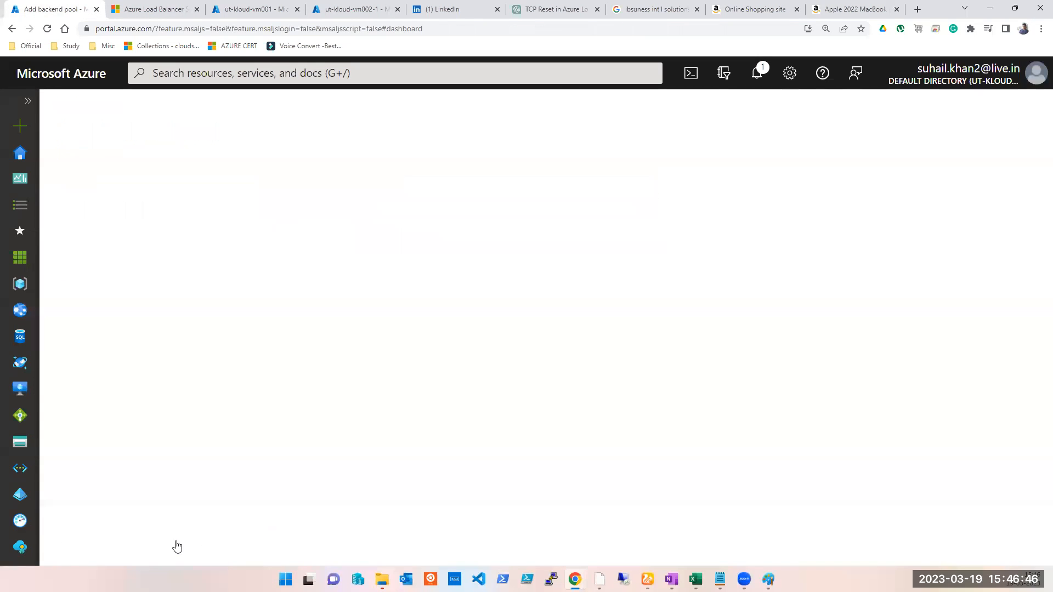
- Reopen load balancer ut-kloud-lb001 from the Load balancers list and go to its Backend pools
left_click(368, 77)
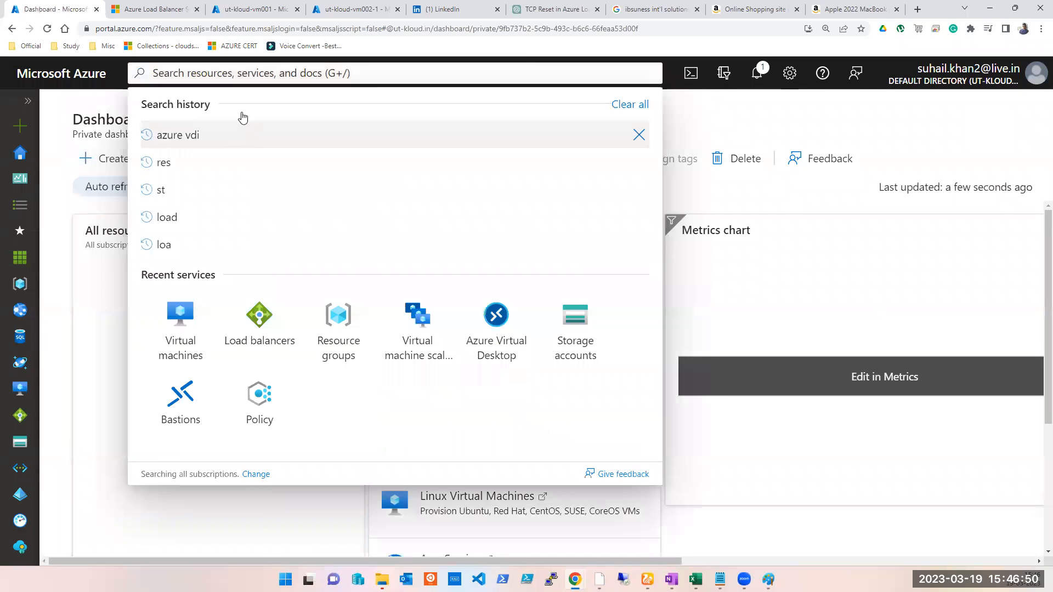
left_click(262, 337)
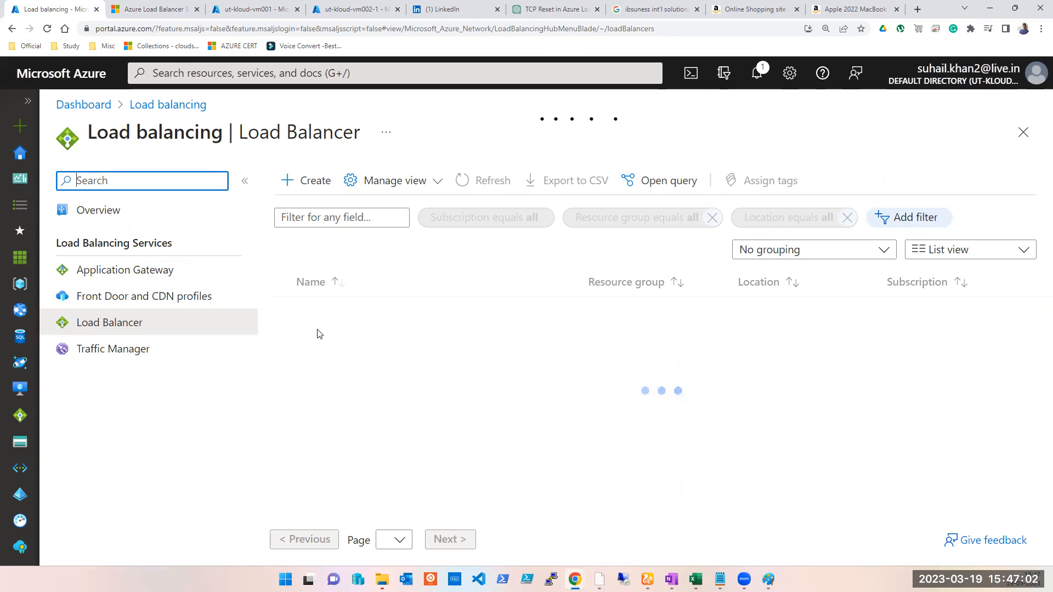
left_click(416, 18)
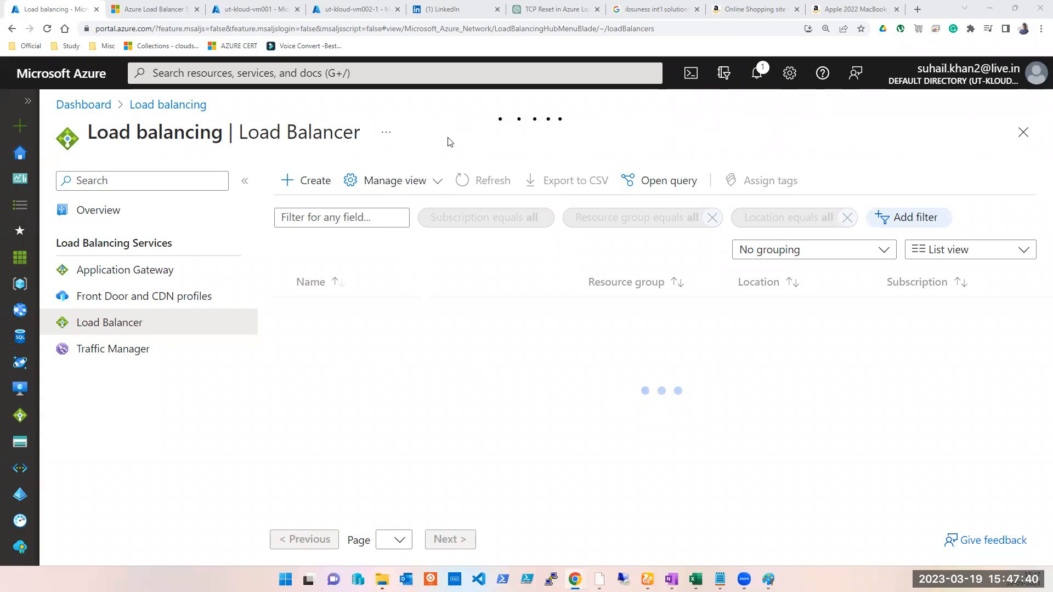
left_click(48, 29)
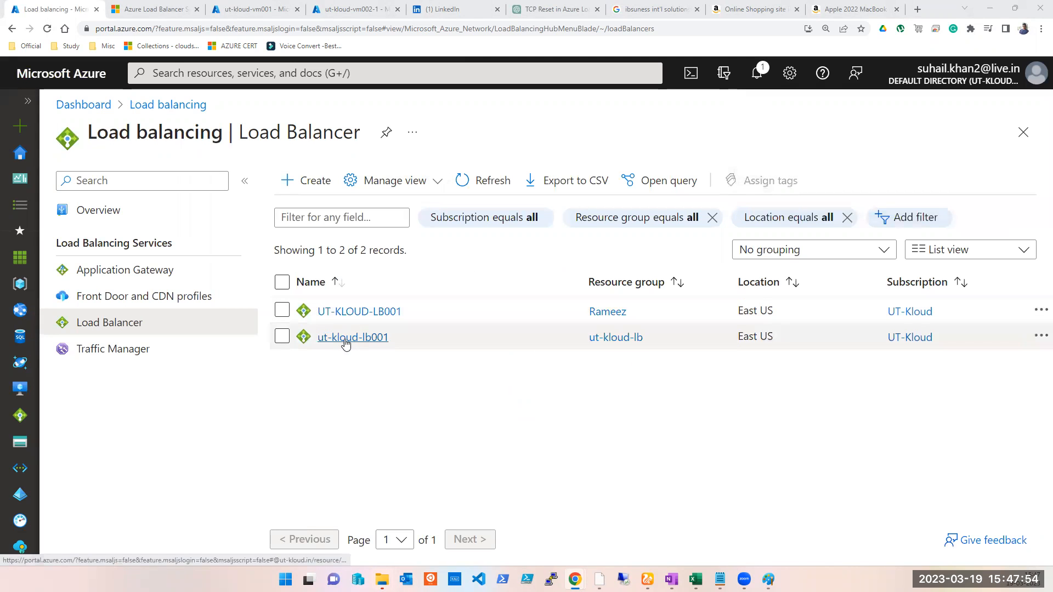
left_click(346, 338)
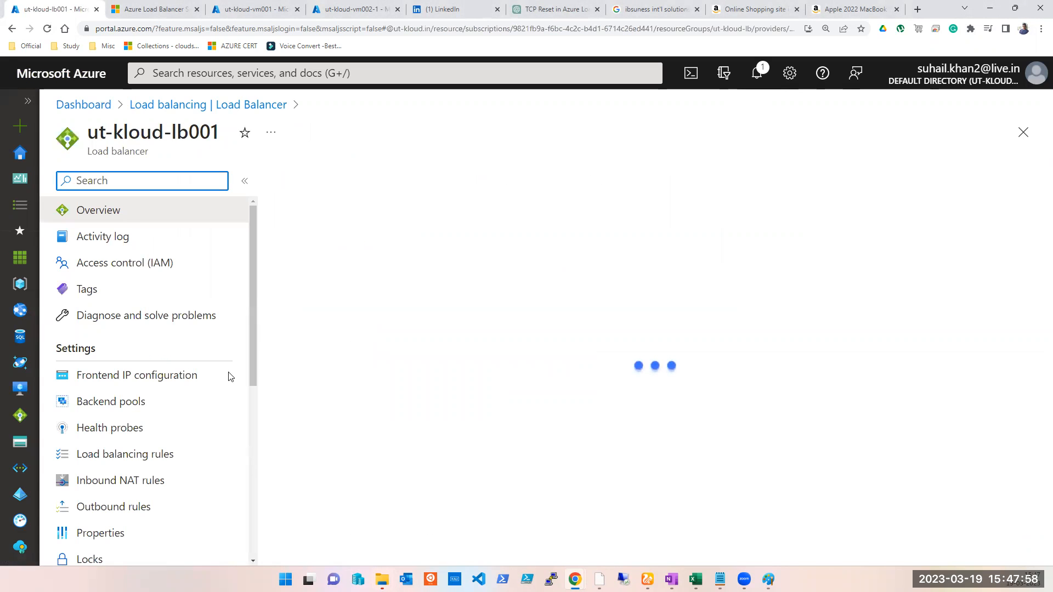
left_click(137, 405)
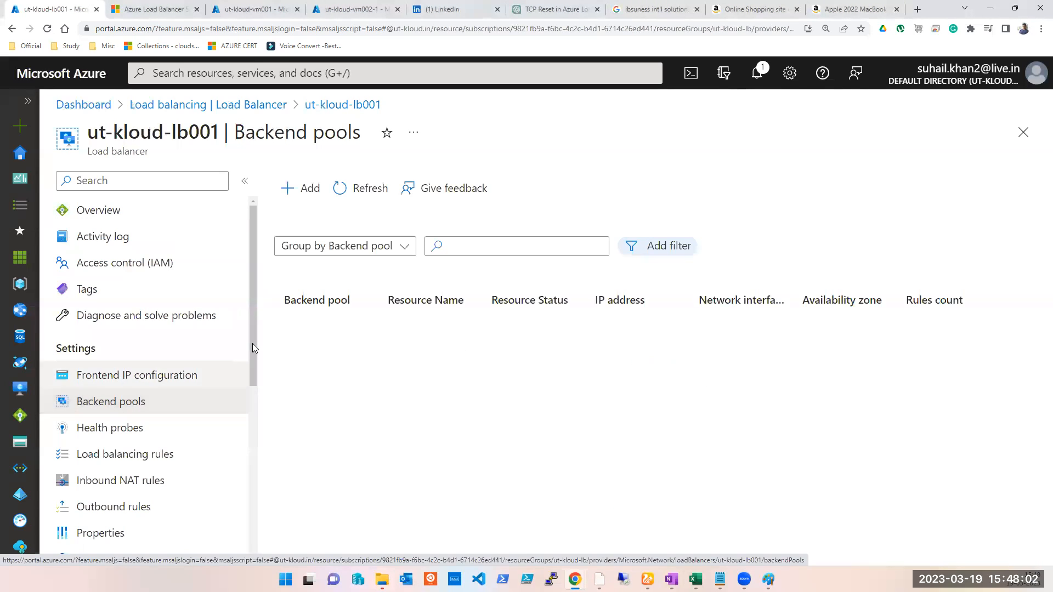
left_click(306, 203)
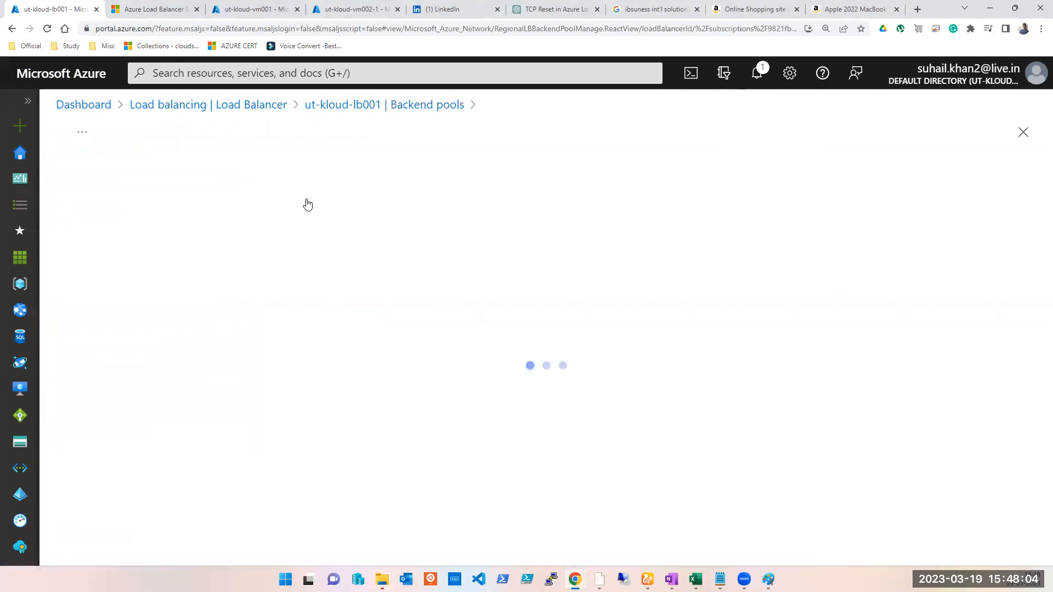
left_click(286, 206)
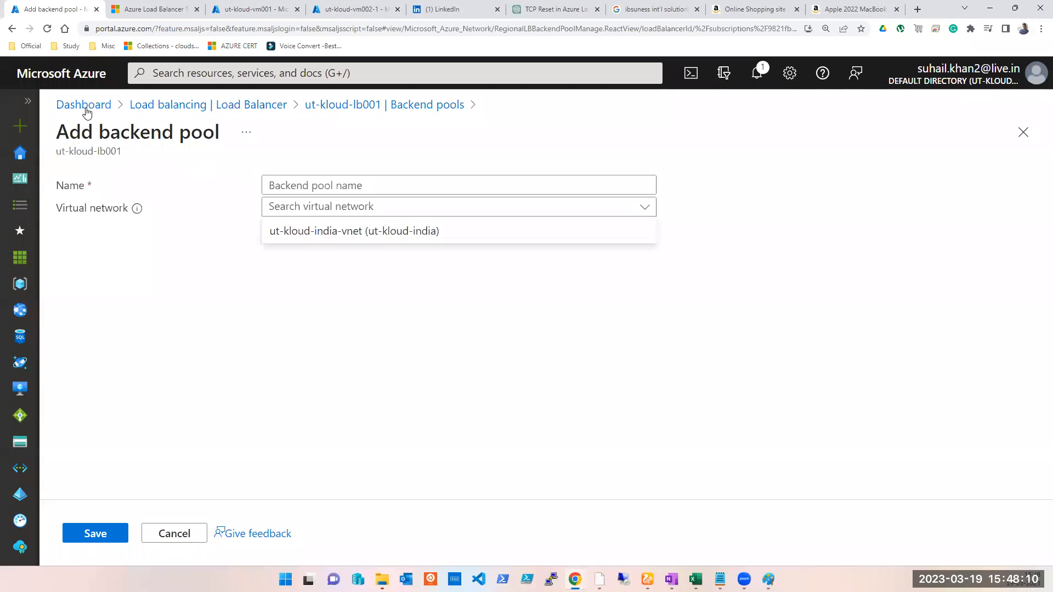
left_click(174, 109)
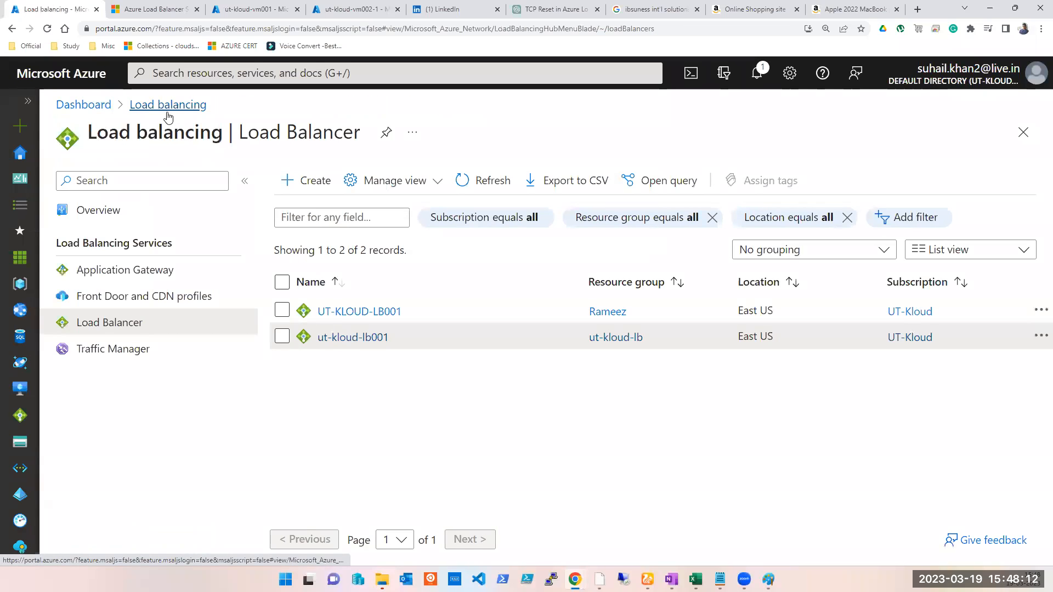
double_click(753, 340)
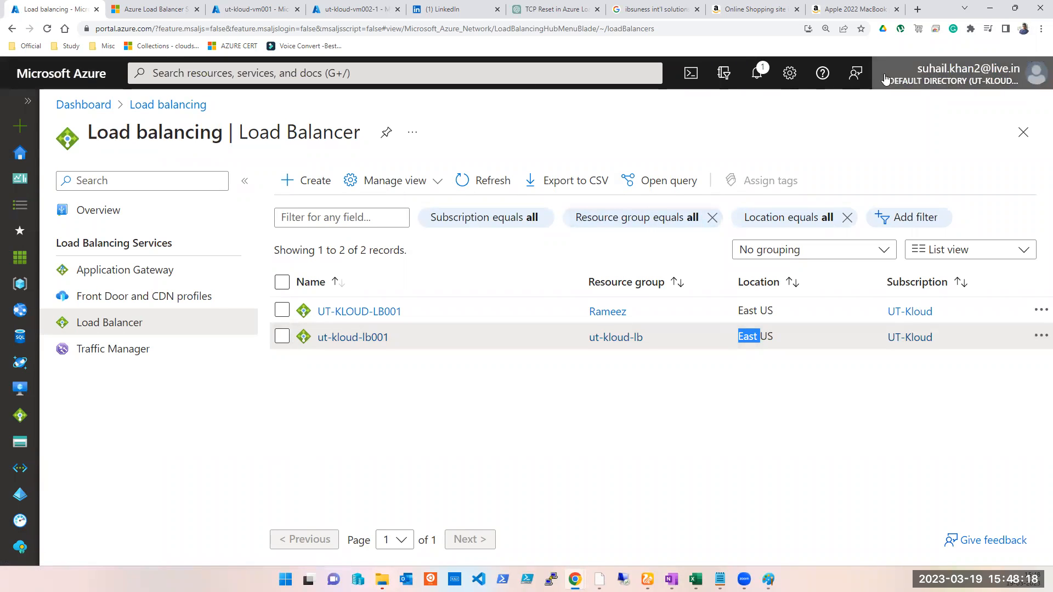
left_click(758, 76)
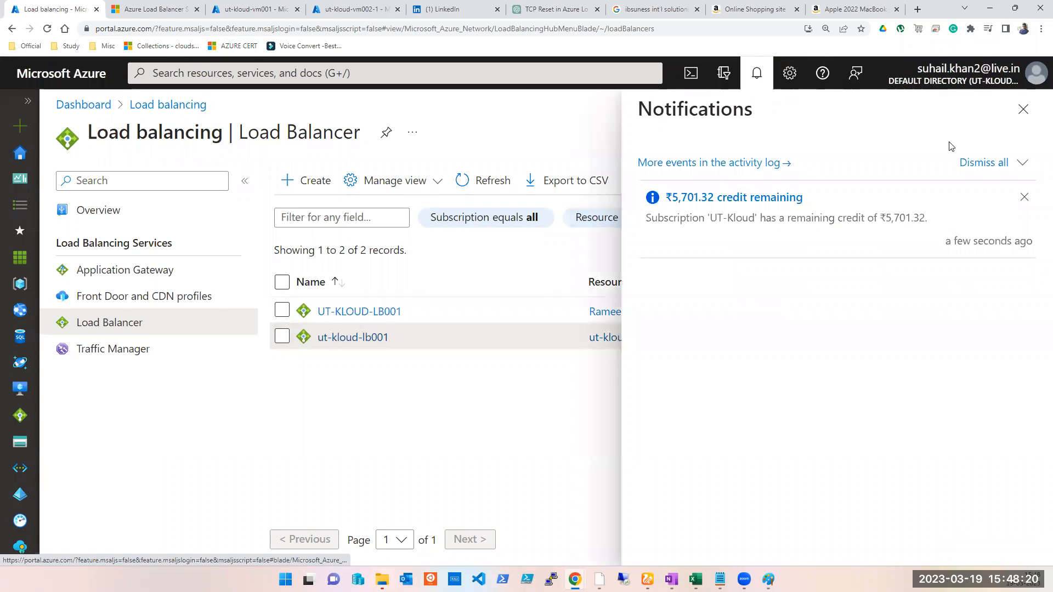
left_click(1021, 108)
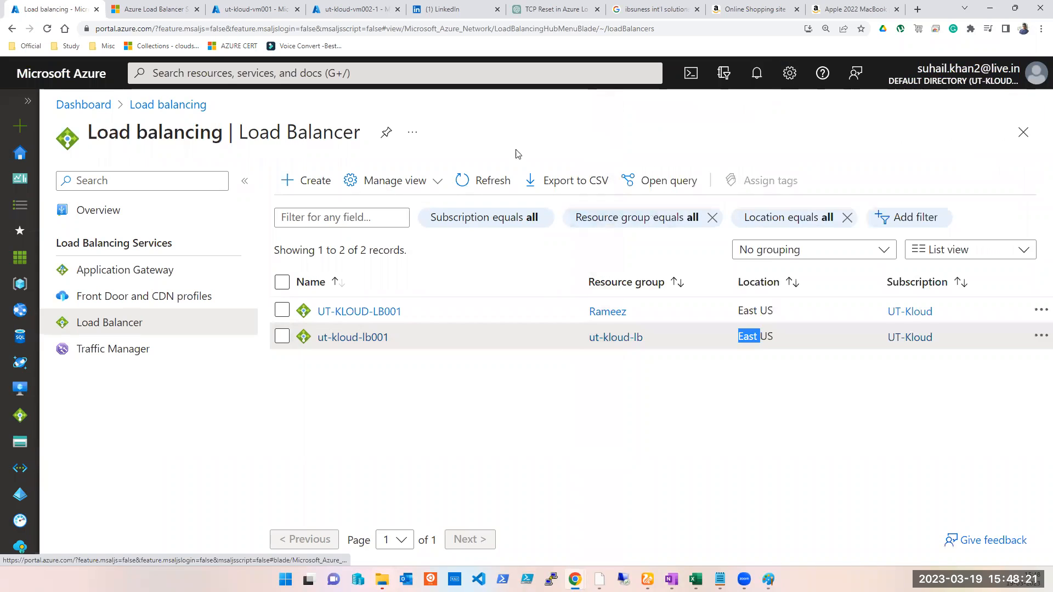
- Examine the other load balancer UT-KLOUD-LB001 and the resources in its resource group Rameez
left_click(355, 311)
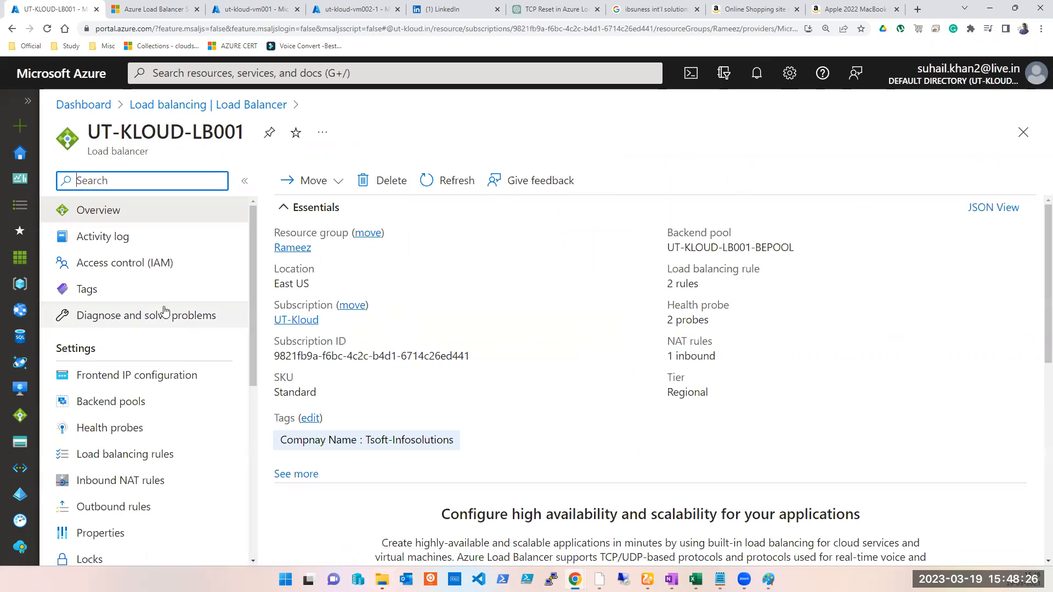
left_click(292, 250)
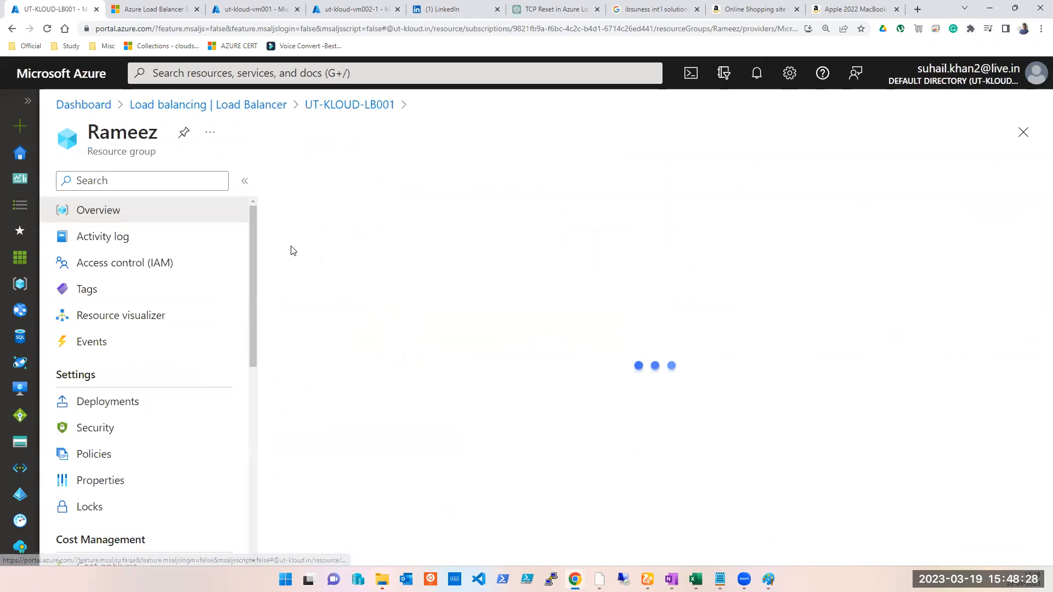
scroll(515, 439, "down", 3)
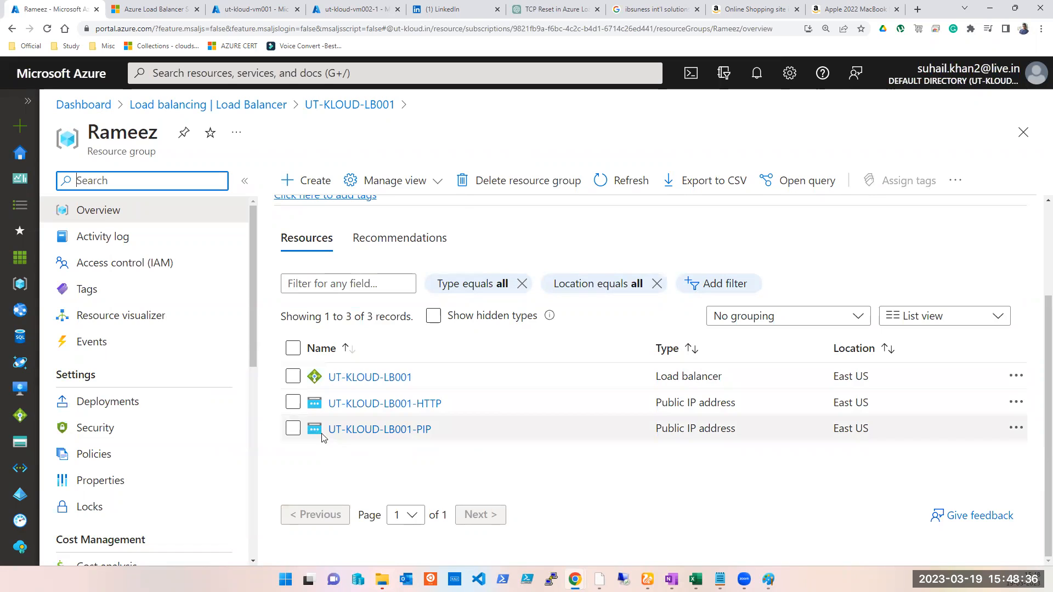
scroll(645, 308, "up", 3)
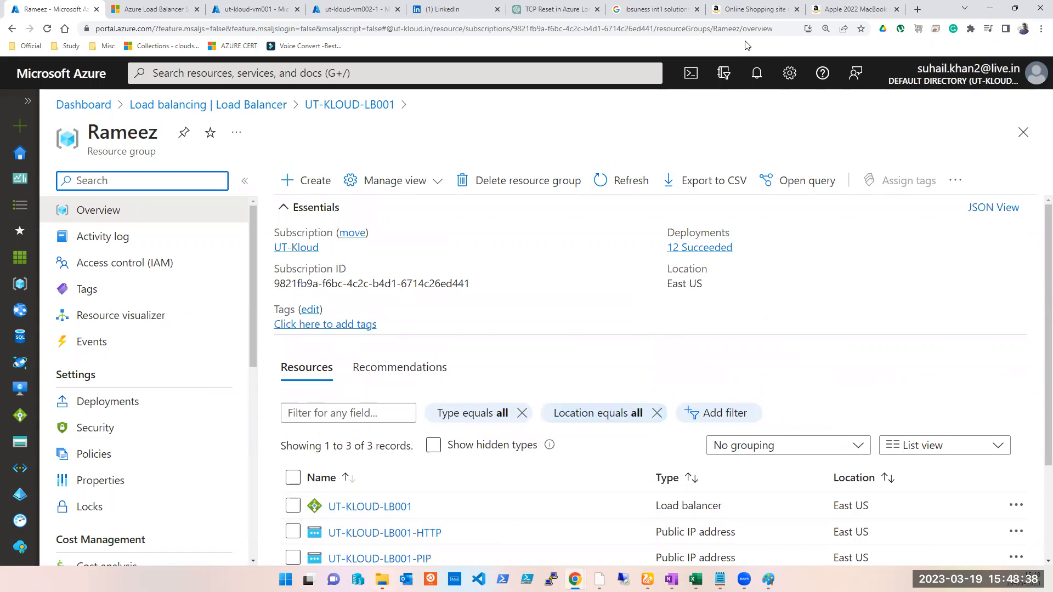
left_click(756, 73)
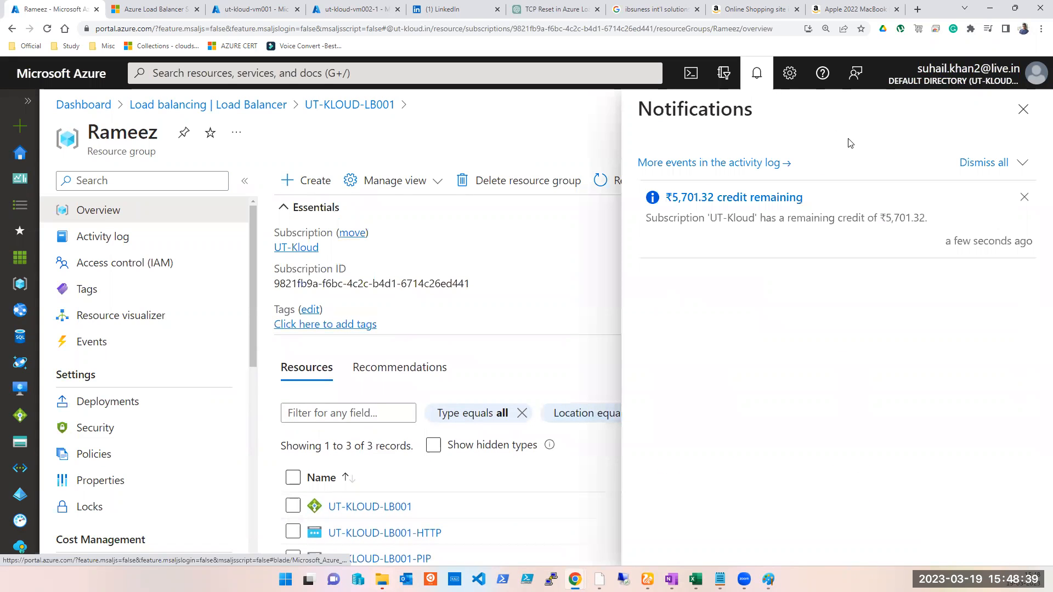
left_click(1022, 106)
scroll(377, 387, "down", 3)
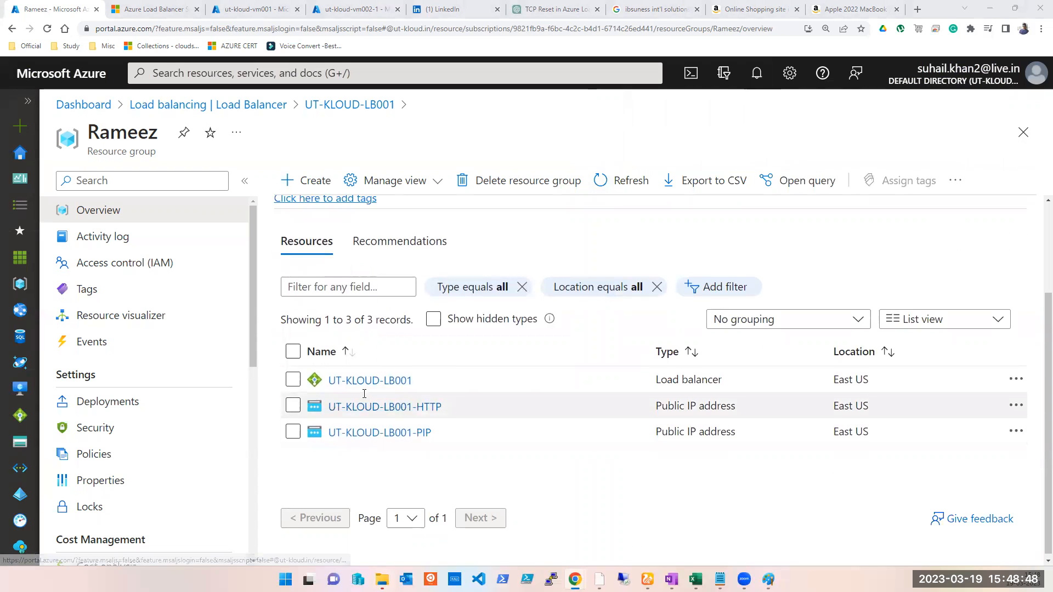
scroll(366, 427, "up", 3)
scroll(371, 477, "down", 2)
scroll(371, 477, "down", 1)
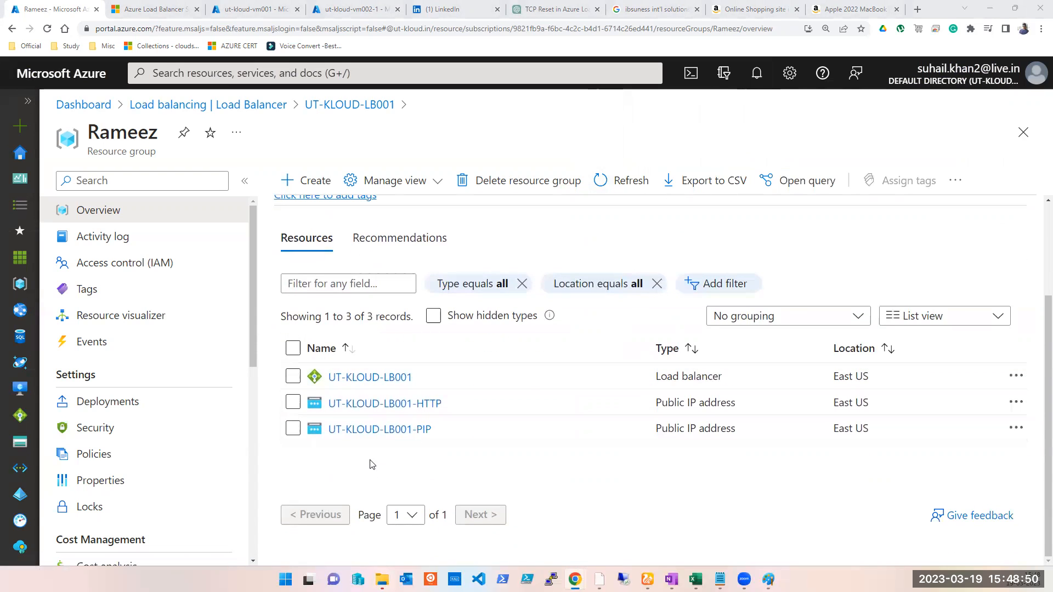
scroll(372, 444, "up", 3)
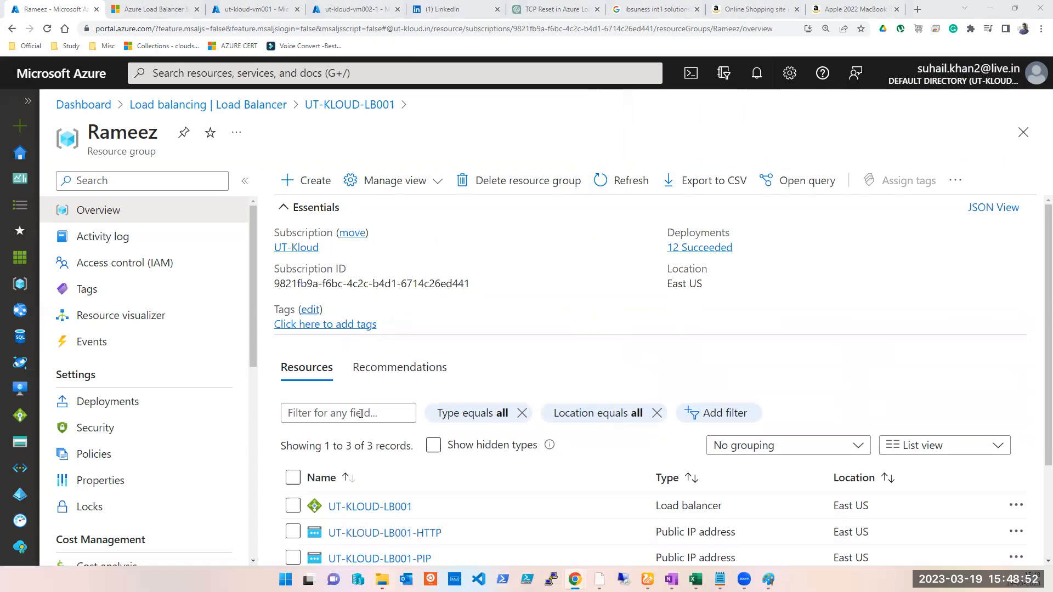
- Return to load balancer ut-kloud-lb001 and open its Backend pools page
left_click(175, 108)
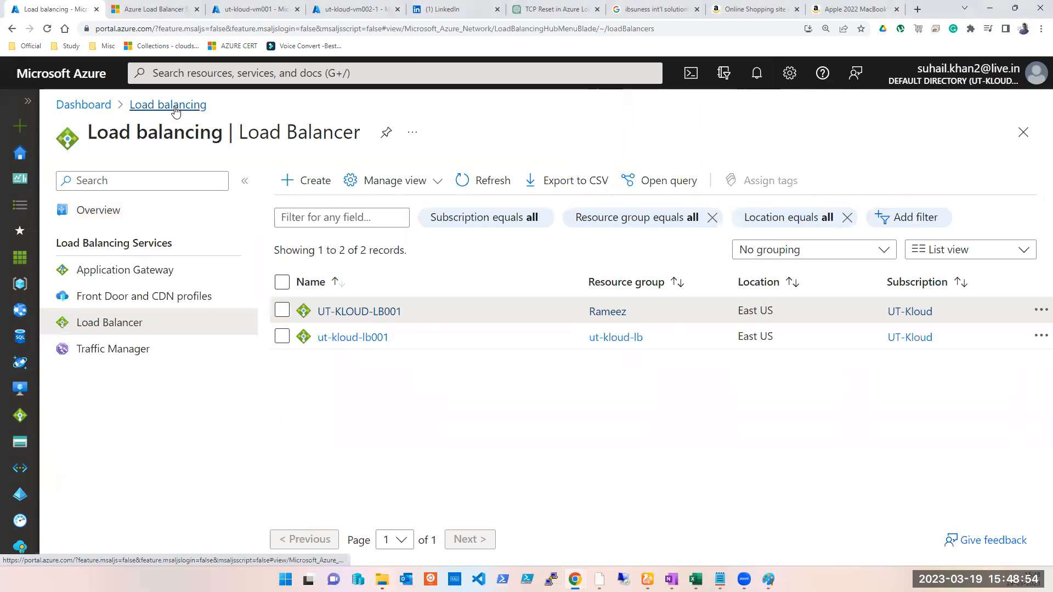
left_click(329, 338)
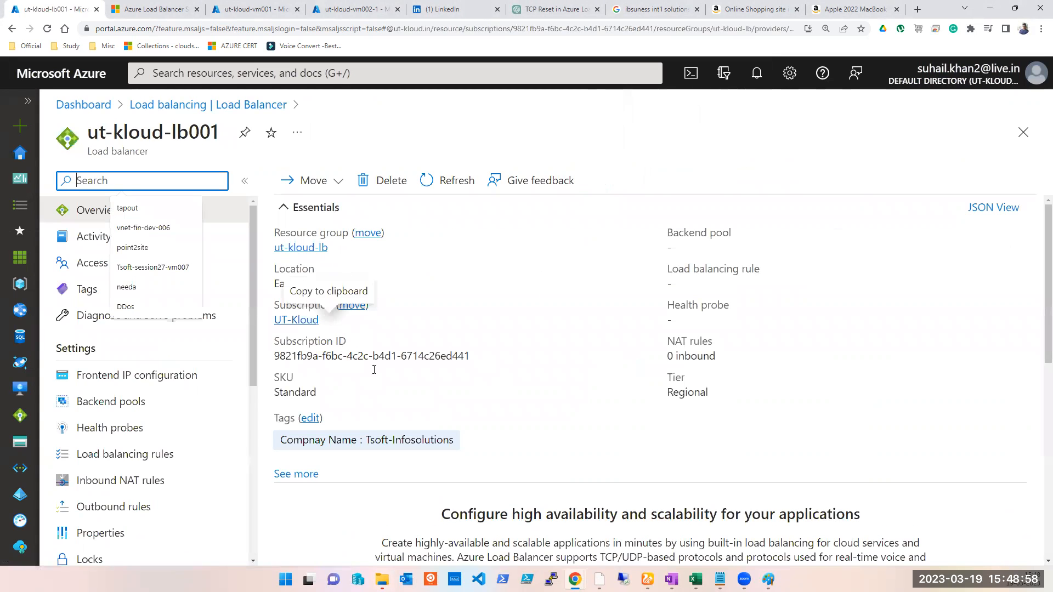
left_click(106, 406)
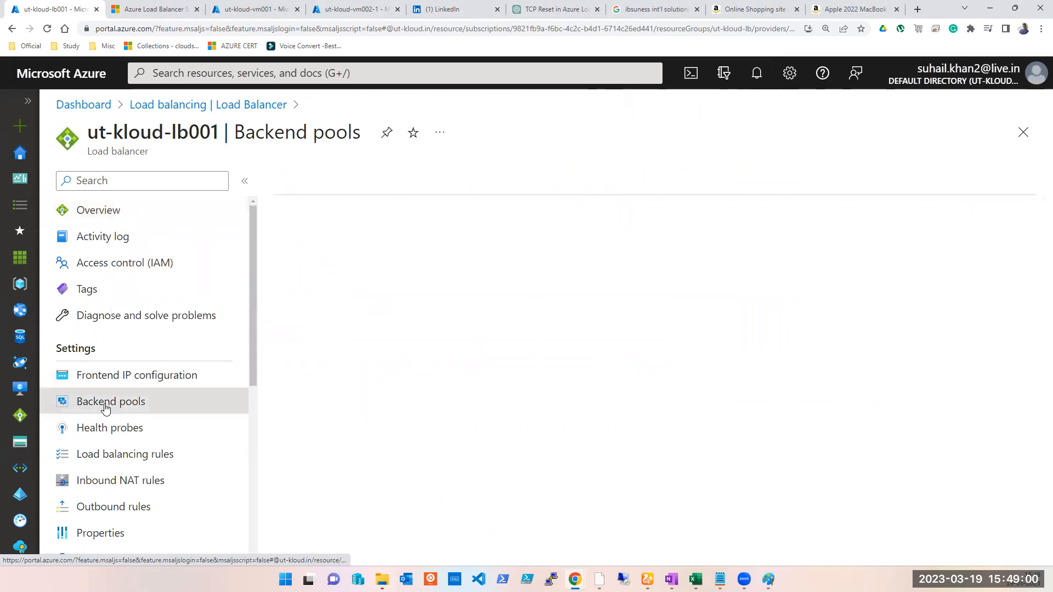
- Start adding a backend pool named ut-kloud-vm001-BEPool001 on the ut-kloud-vm001-vnet (ut-kloud-lb) virtual network
left_click(380, 249)
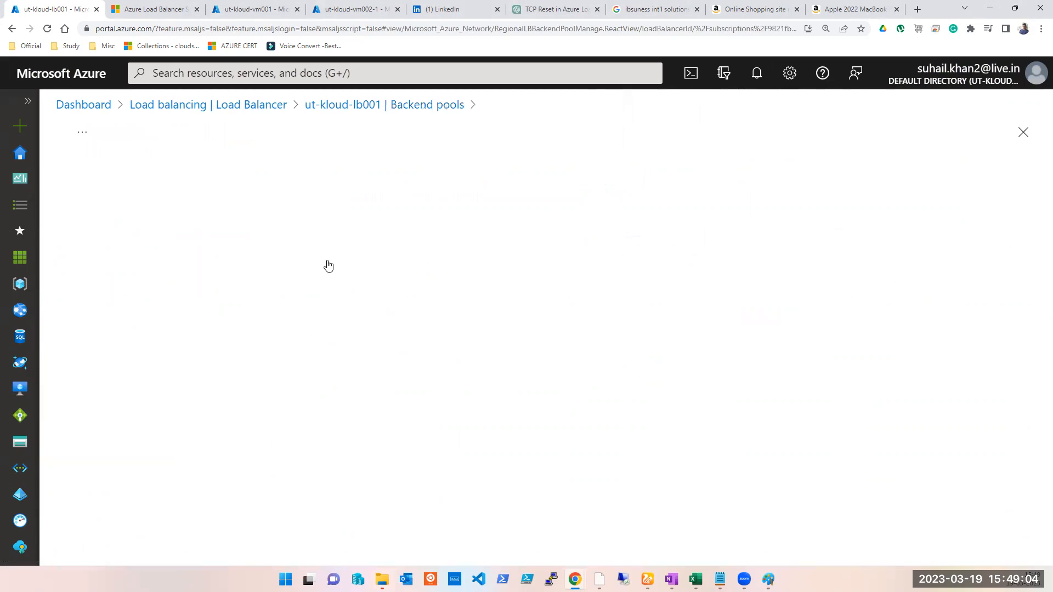
left_click(351, 214)
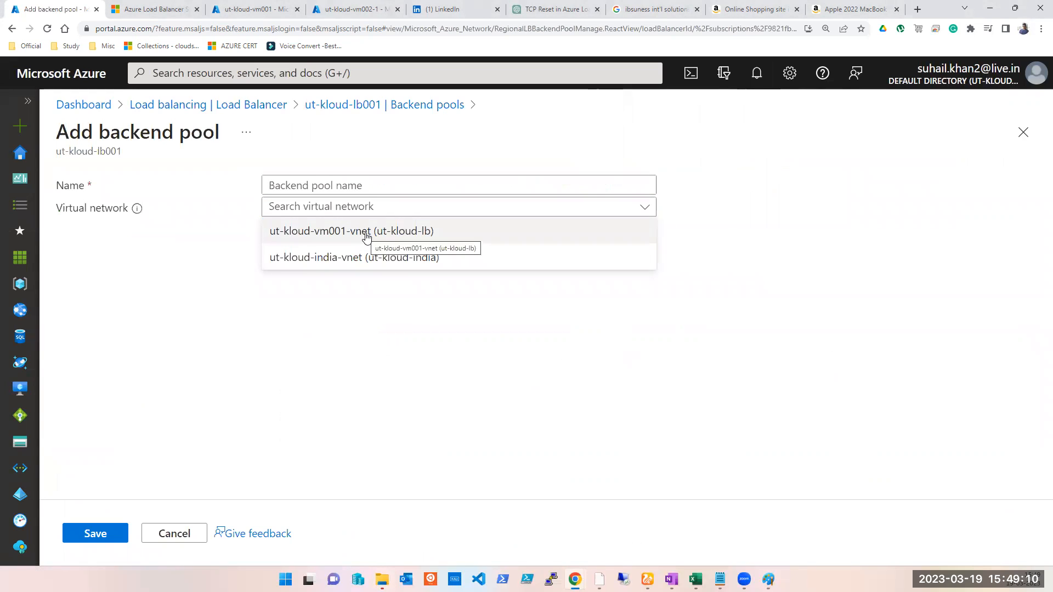
left_click(366, 231)
left_click(361, 207)
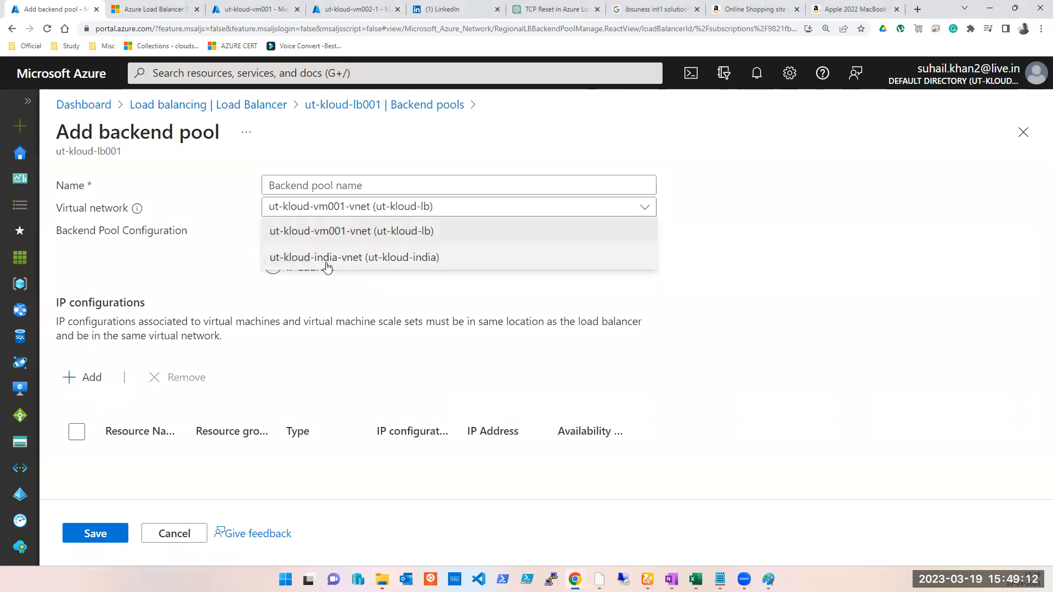
left_click(321, 186)
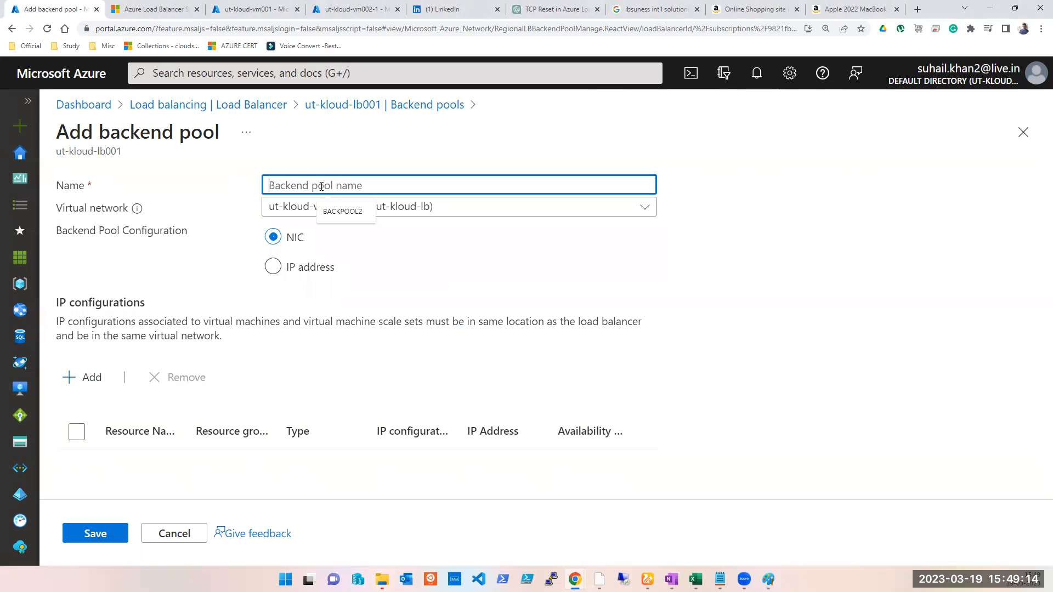
type("ut-kloud-vm001-BEPool001")
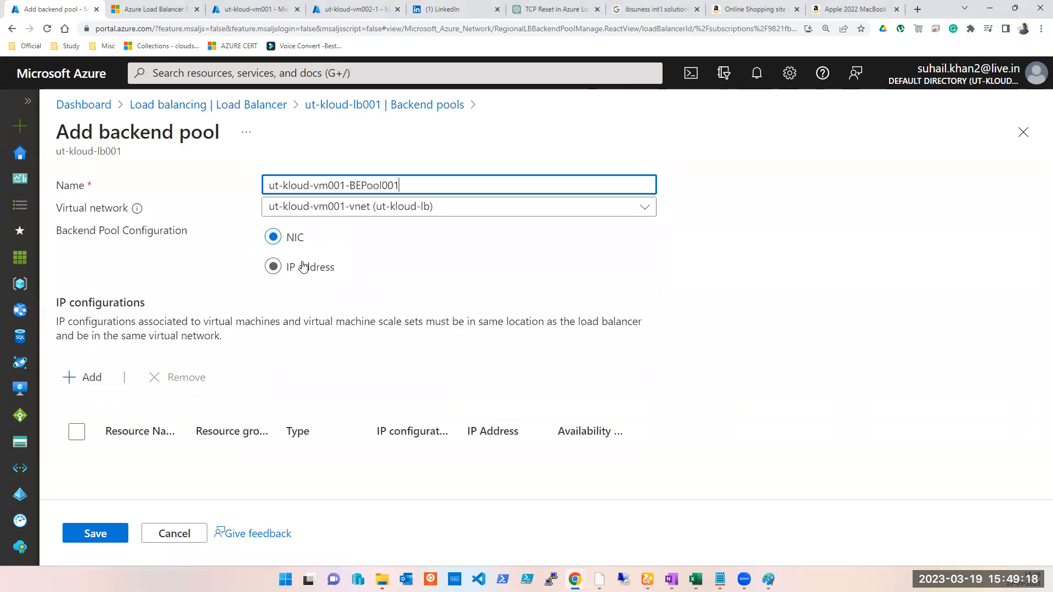
left_click(295, 275)
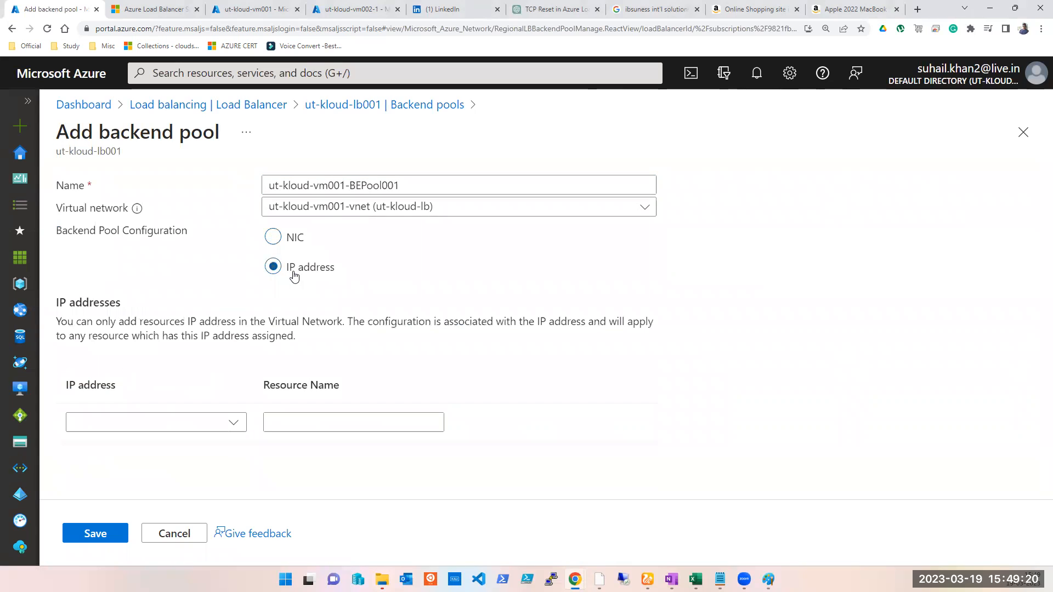
left_click(235, 430)
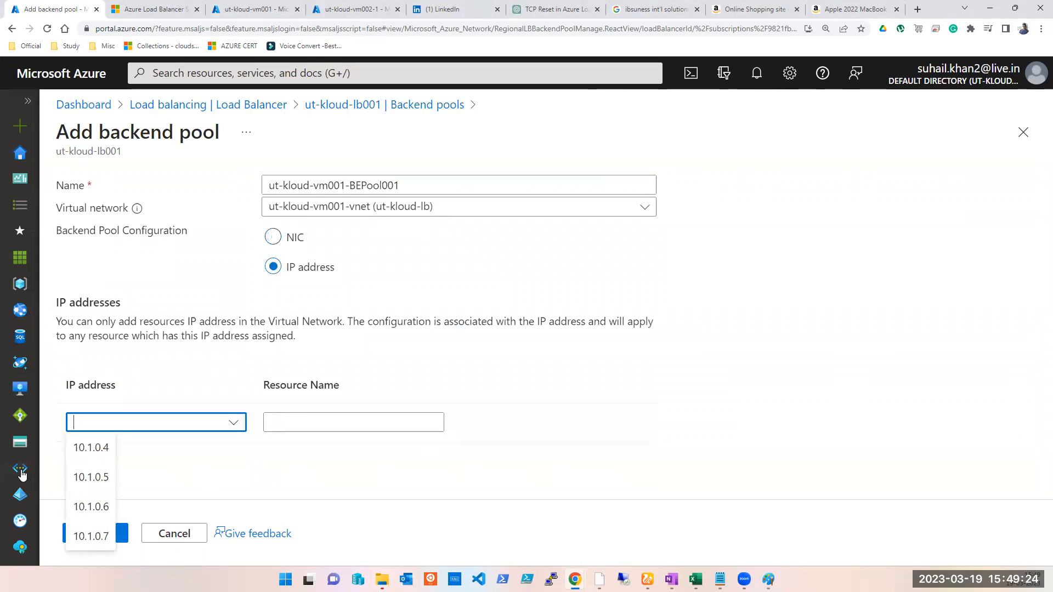
left_click(984, 321)
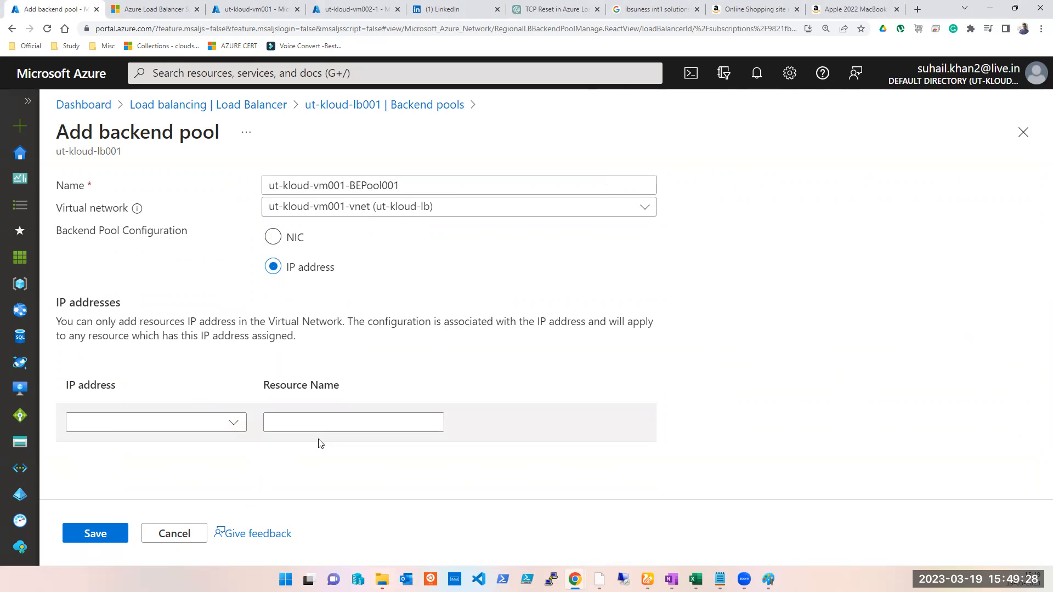
left_click(232, 422)
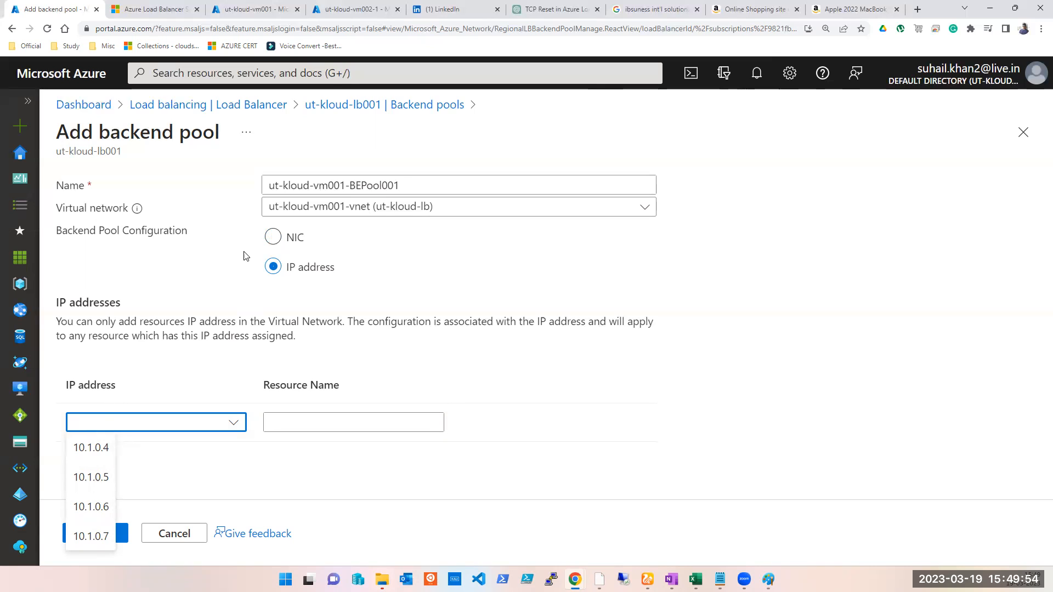
left_click(274, 238)
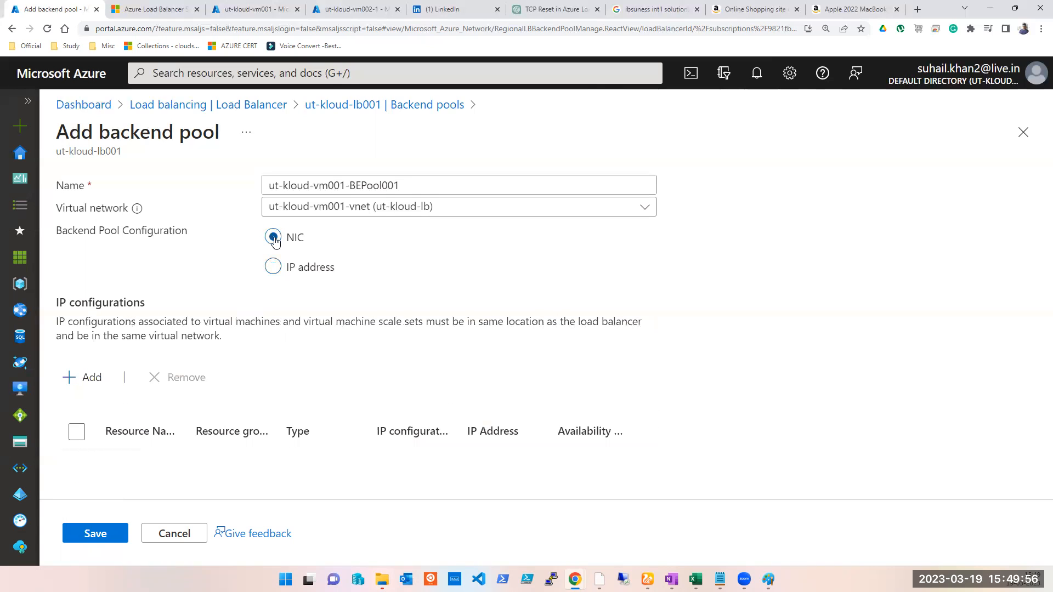
- Add the NIC IP configurations of ut-kloud-vm001, ut-kloud-vm002-1, ut-kloud-vm002-2 and ut-kloud-vm002-3 to the pool and save it
left_click(89, 379)
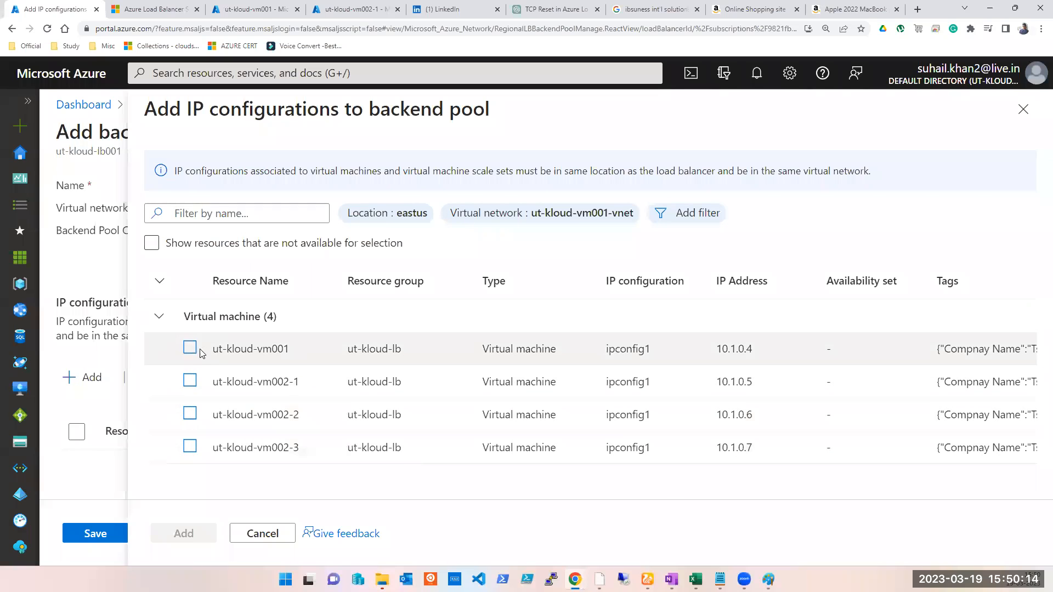
left_click(152, 243)
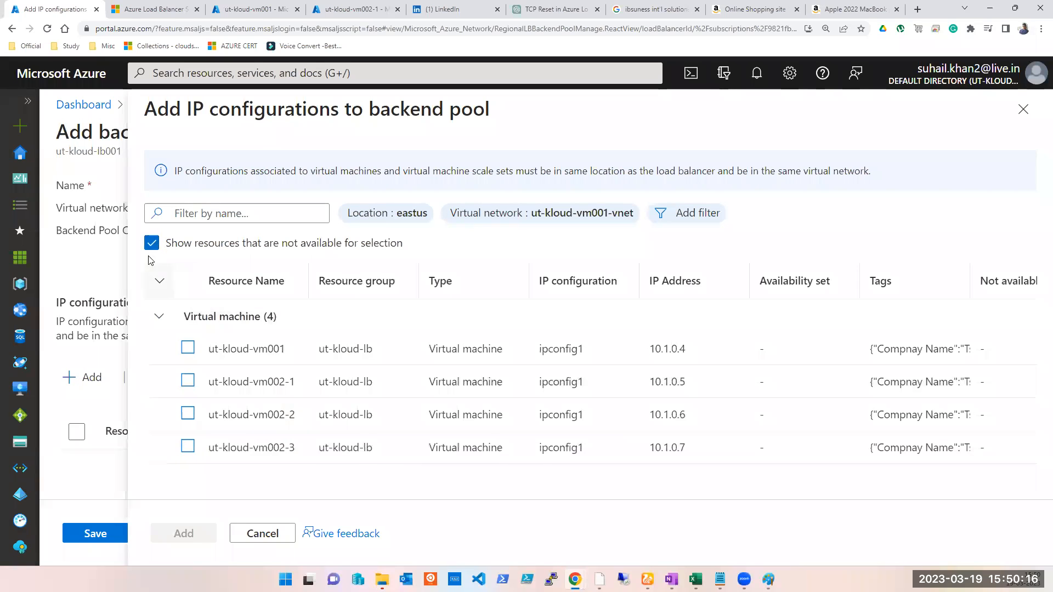
left_click(152, 243)
left_click(189, 348)
left_click(190, 380)
left_click(190, 413)
left_click(190, 447)
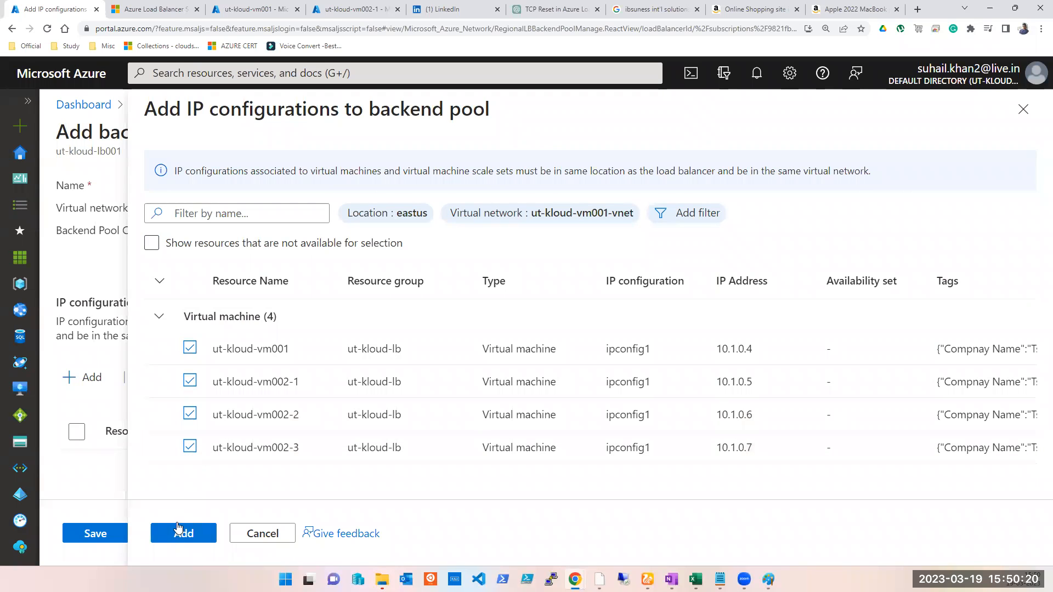
left_click(178, 531)
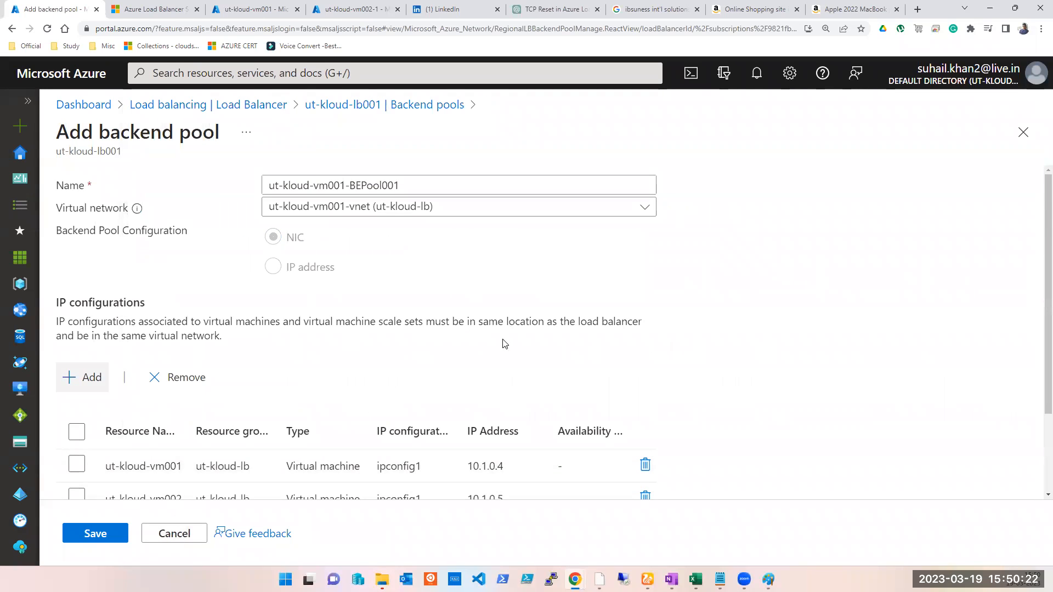
scroll(504, 343, "down", 2)
left_click(96, 534)
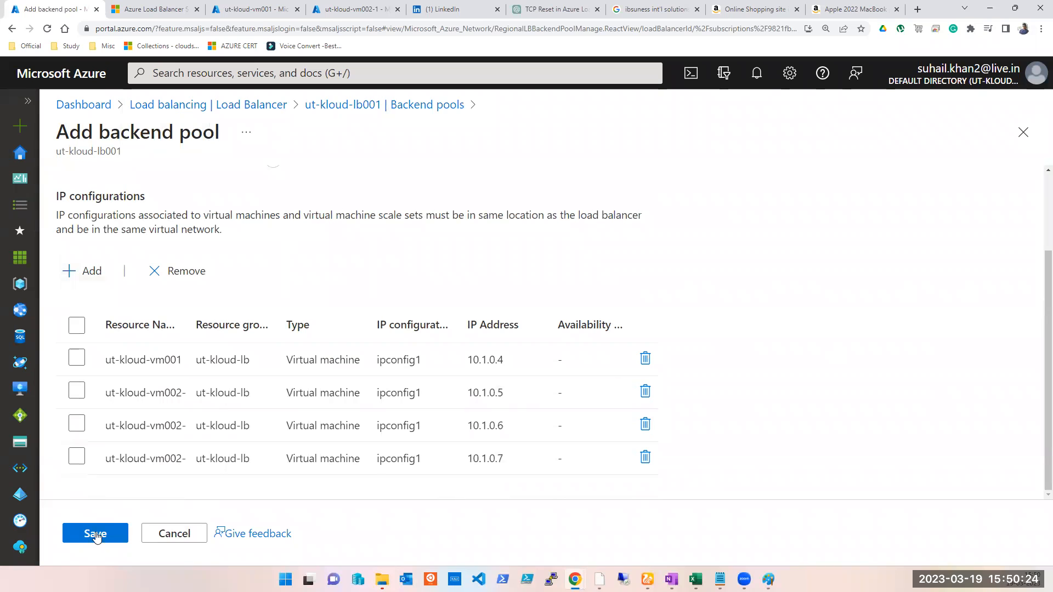
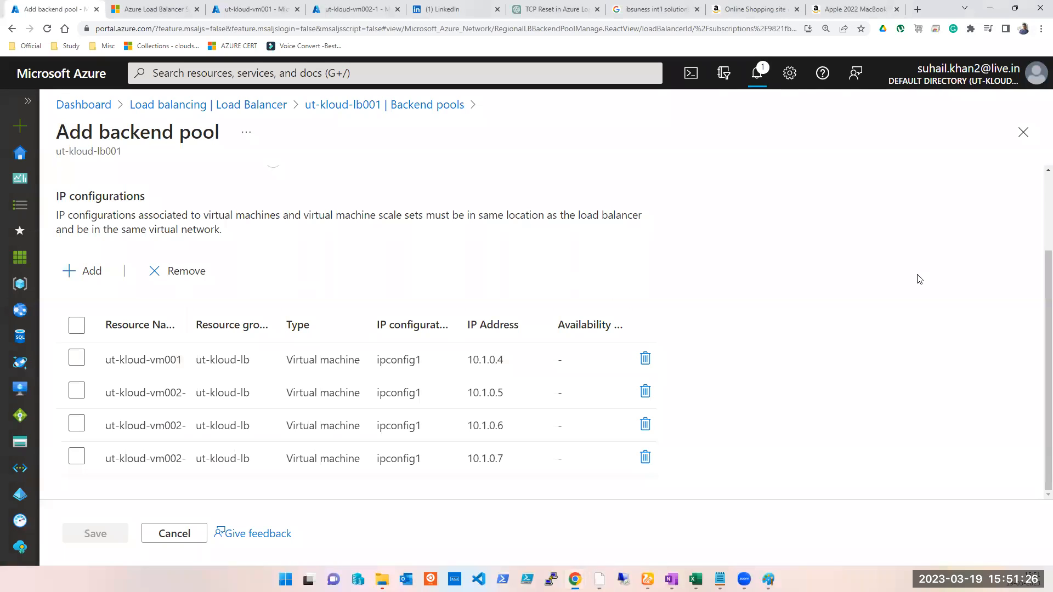
- Review the deployment notifications and browse the load balancer's Frontend IP configuration and Backend pools pages
left_click(757, 73)
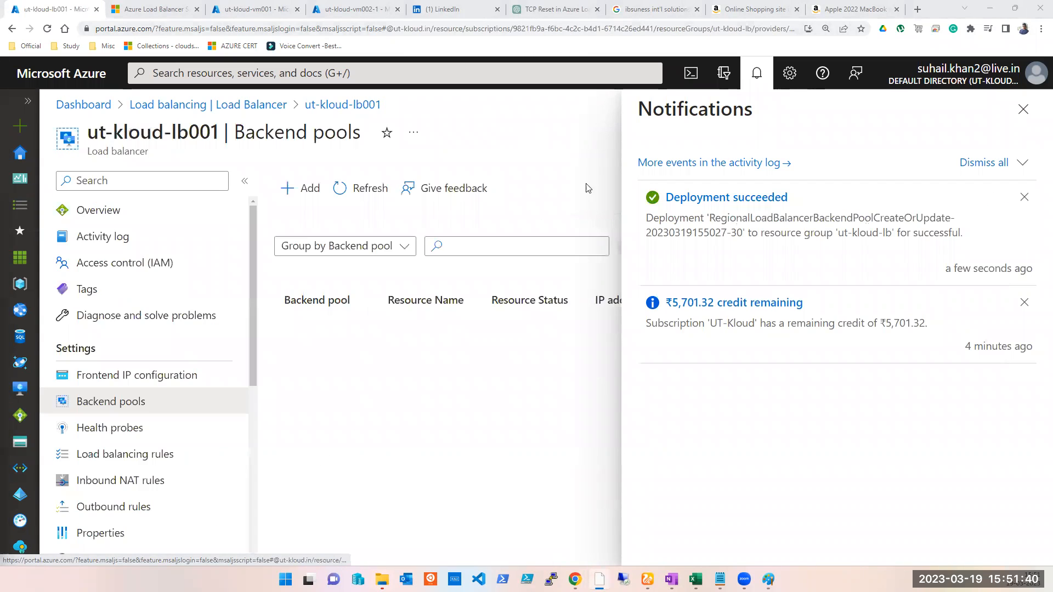
left_click(1022, 109)
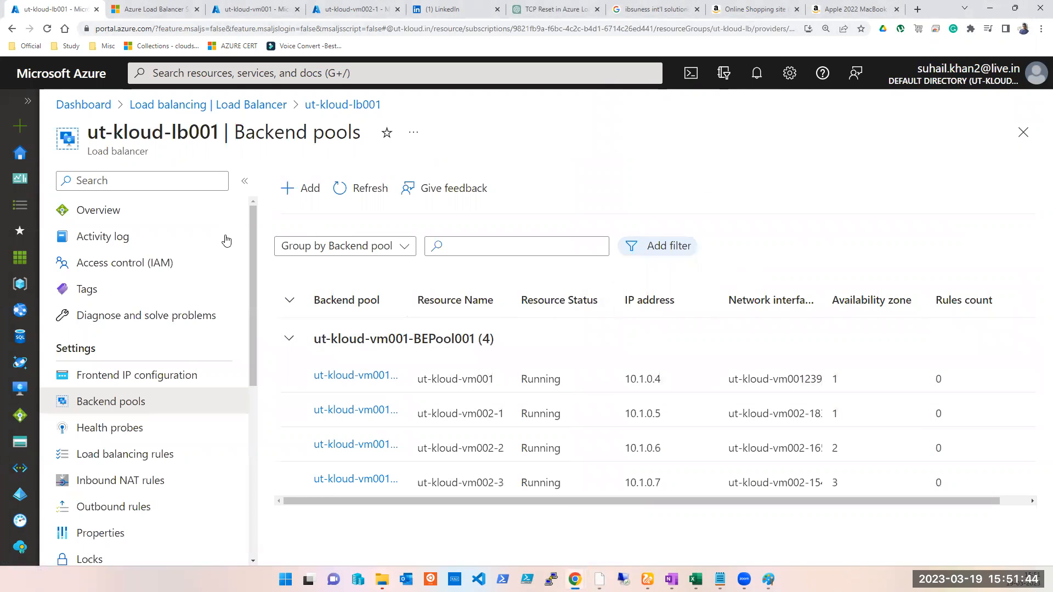
left_click(98, 378)
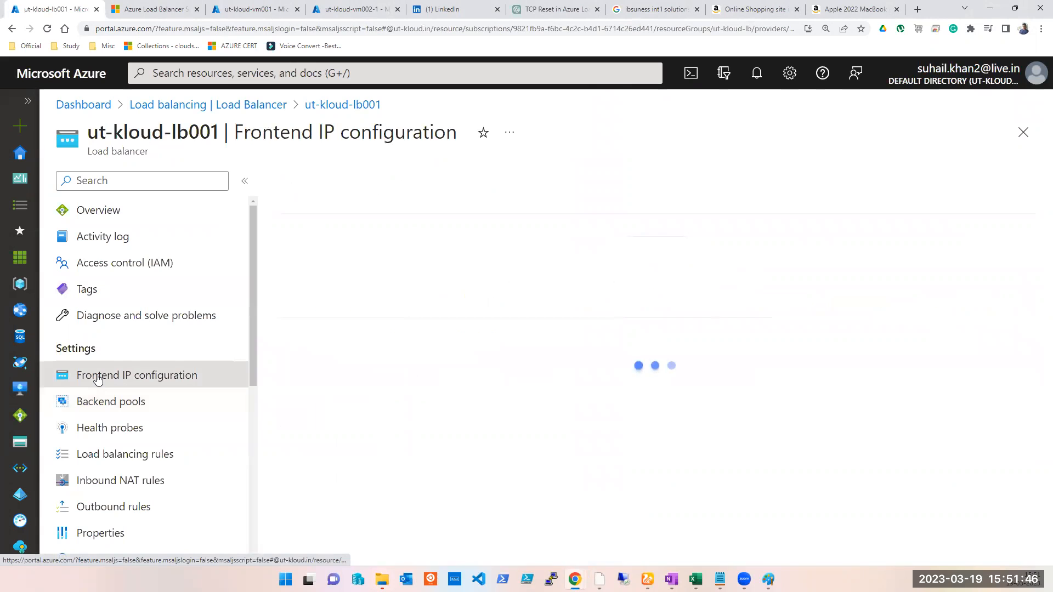
left_click(100, 401)
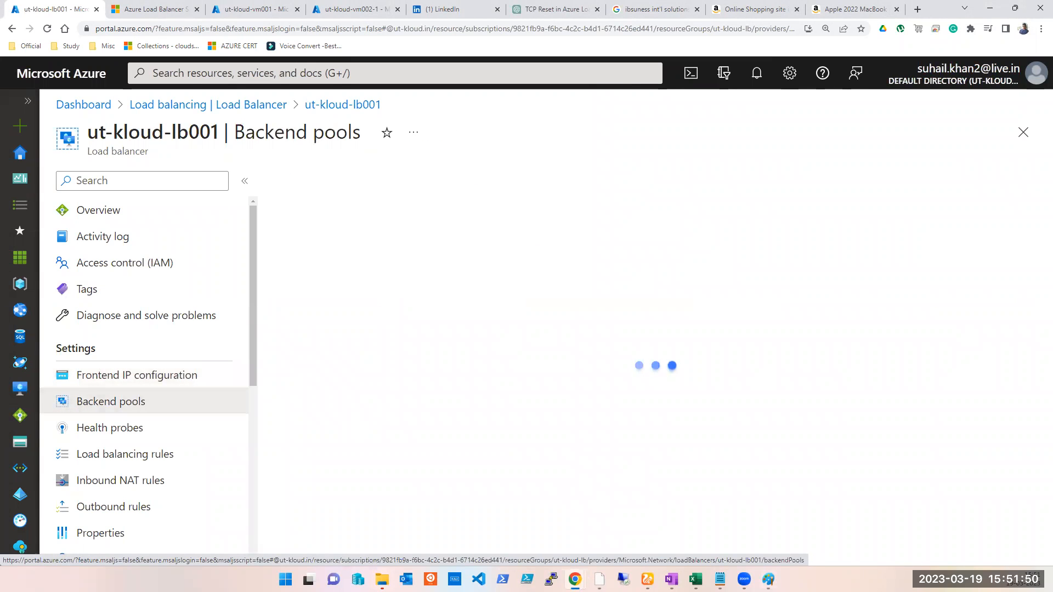
- Open the Health probes page of ut-kloud-lb001 and start adding a new health probe
left_click(768, 579)
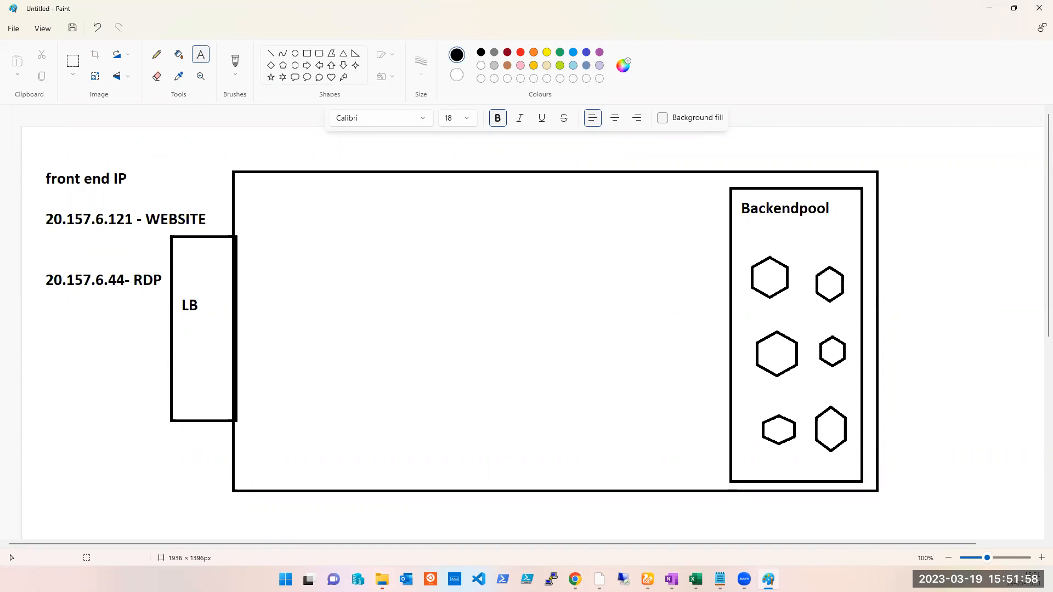
key("alt+Tab")
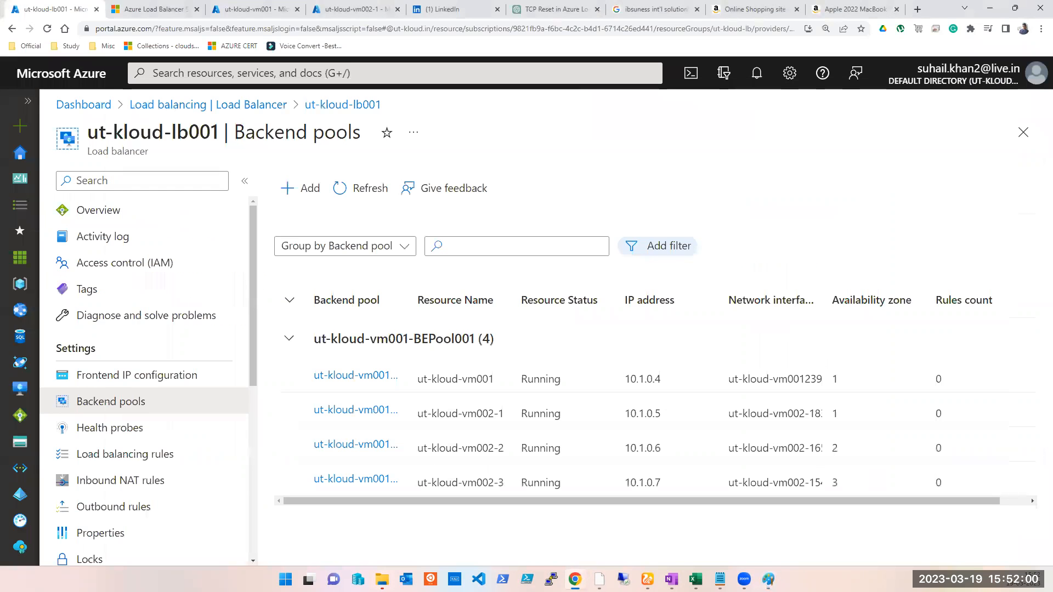
left_click(114, 433)
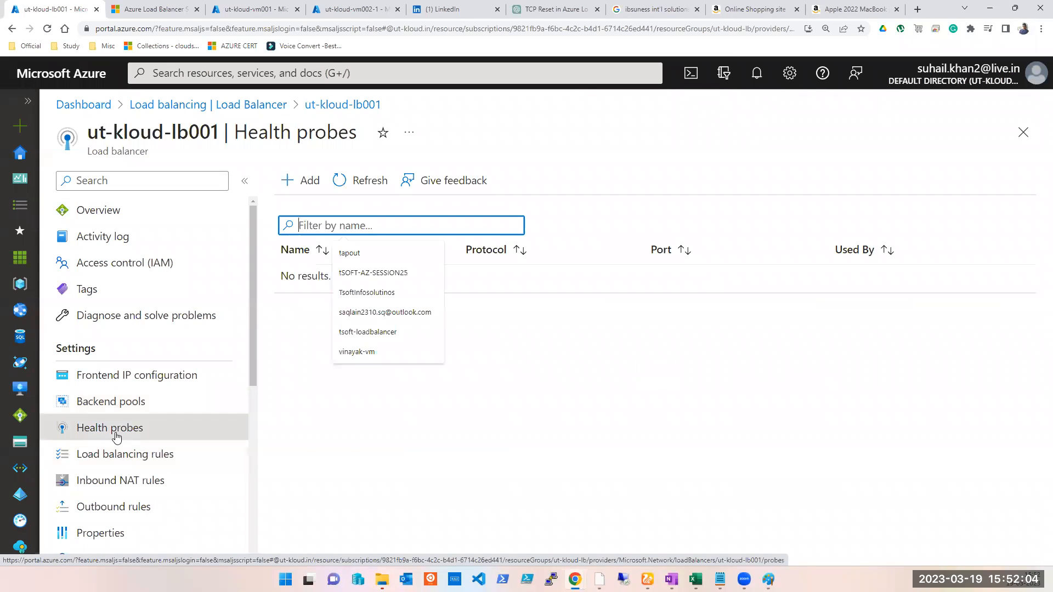
left_click(784, 362)
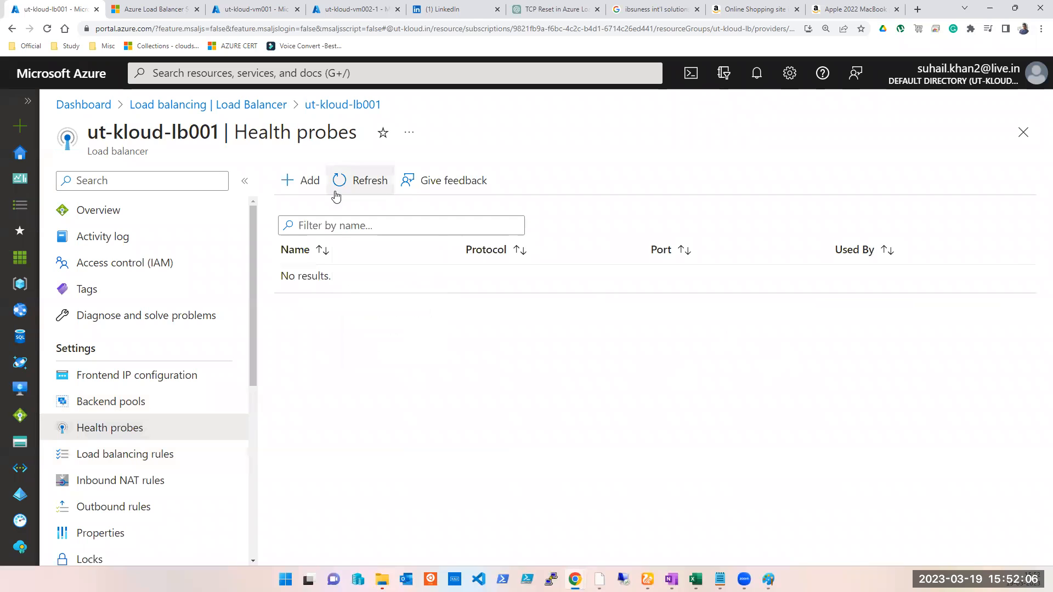
left_click(296, 186)
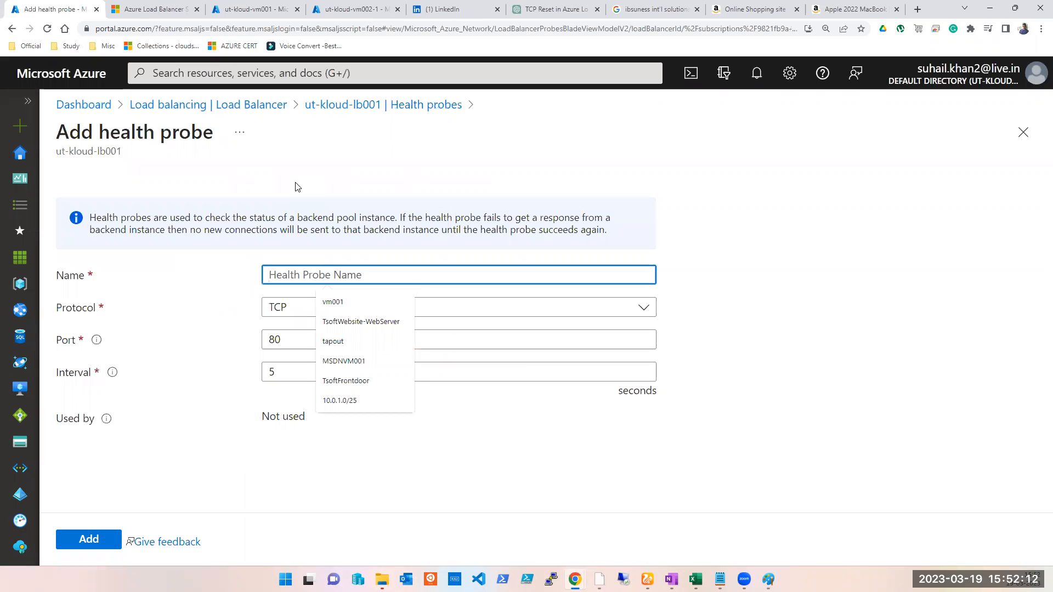
- Draw a red line in the Paint diagram from the LB box to a backend pool hexagon
left_click(768, 579)
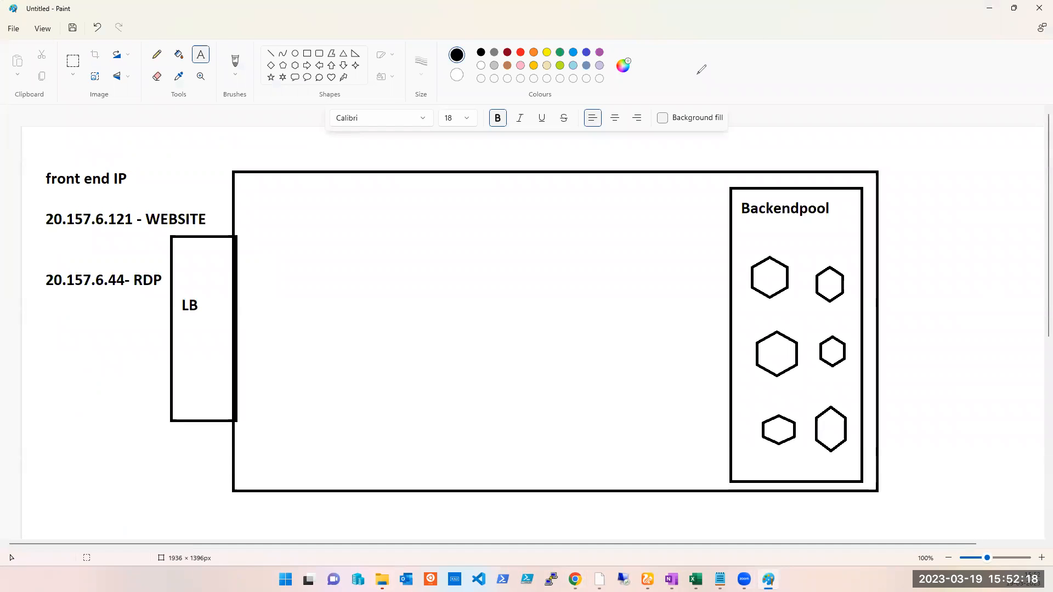
left_click_drag(230, 265, 290, 284)
mouse_move(531, 286)
left_mouse_down()
mouse_move(718, 249)
mouse_move(754, 271)
mouse_move(753, 322)
left_mouse_up()
left_click_drag(752, 269, 785, 284)
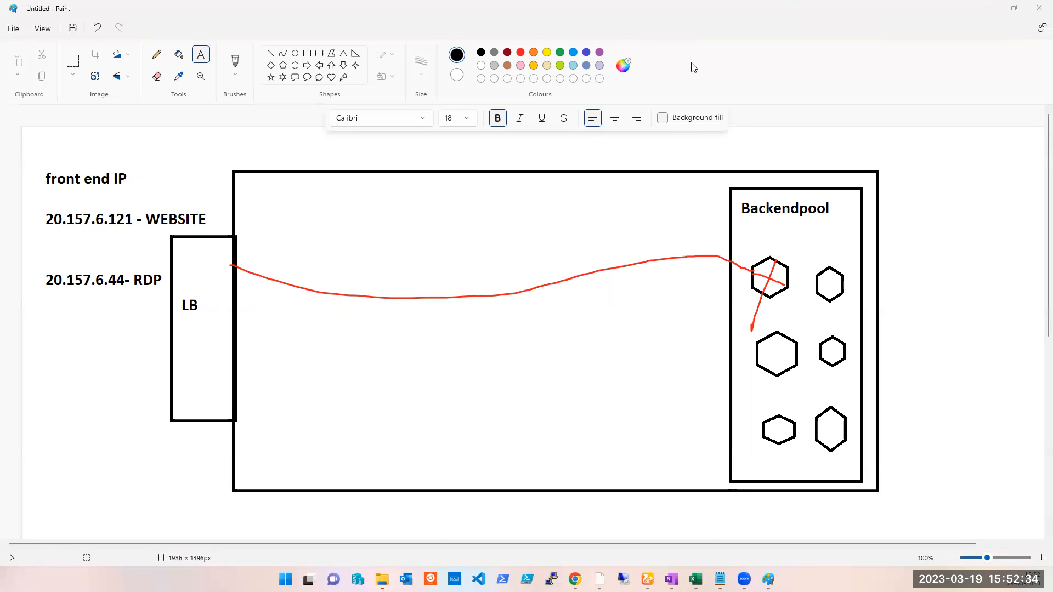
left_click(1007, 5)
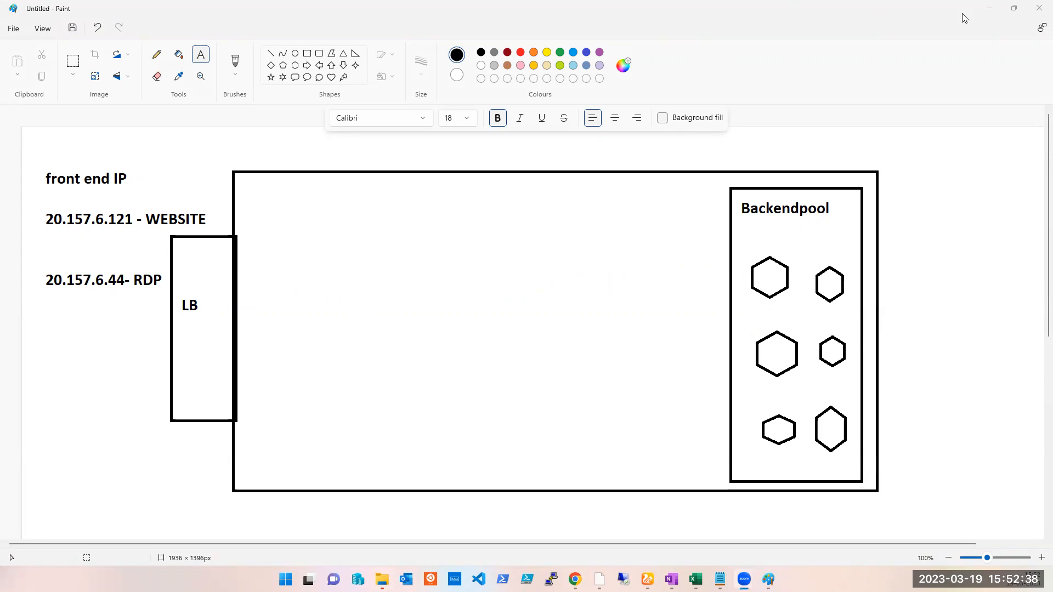
left_click(982, 9)
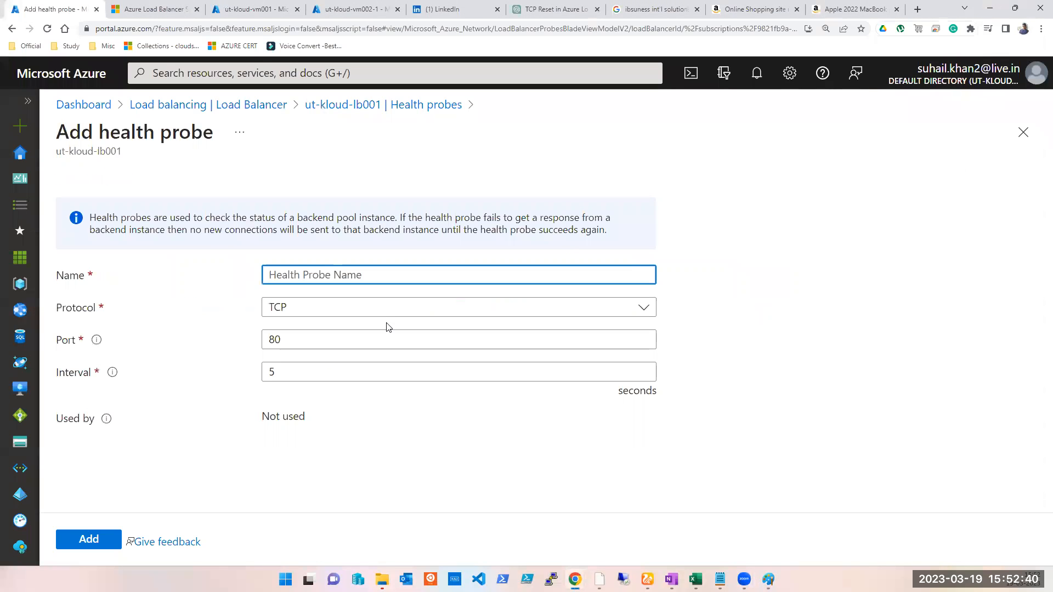
- Switch to the last browser tab and navigate to google
left_click(331, 277)
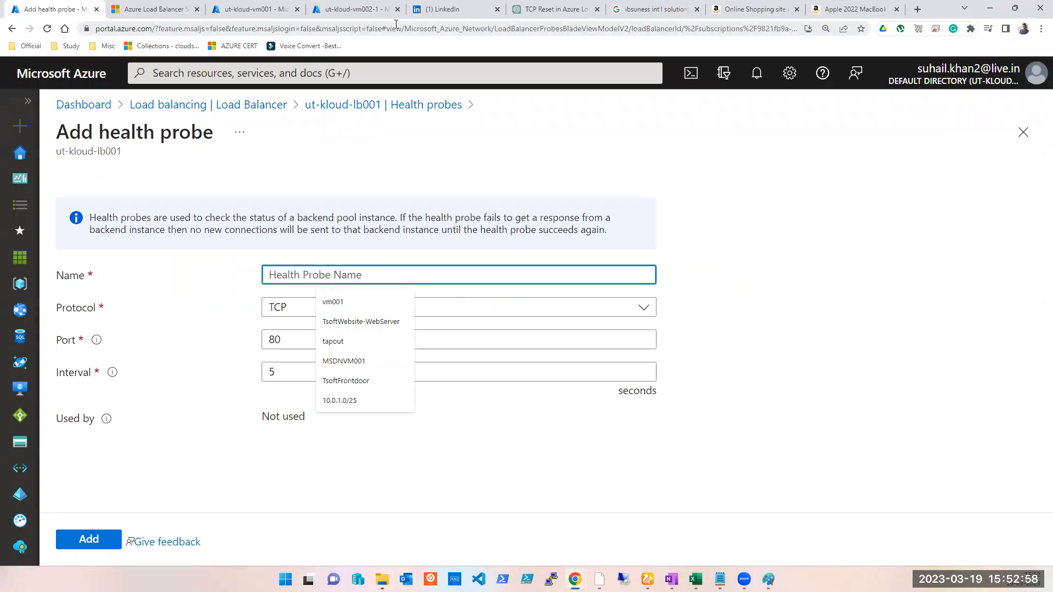
left_click(855, 9)
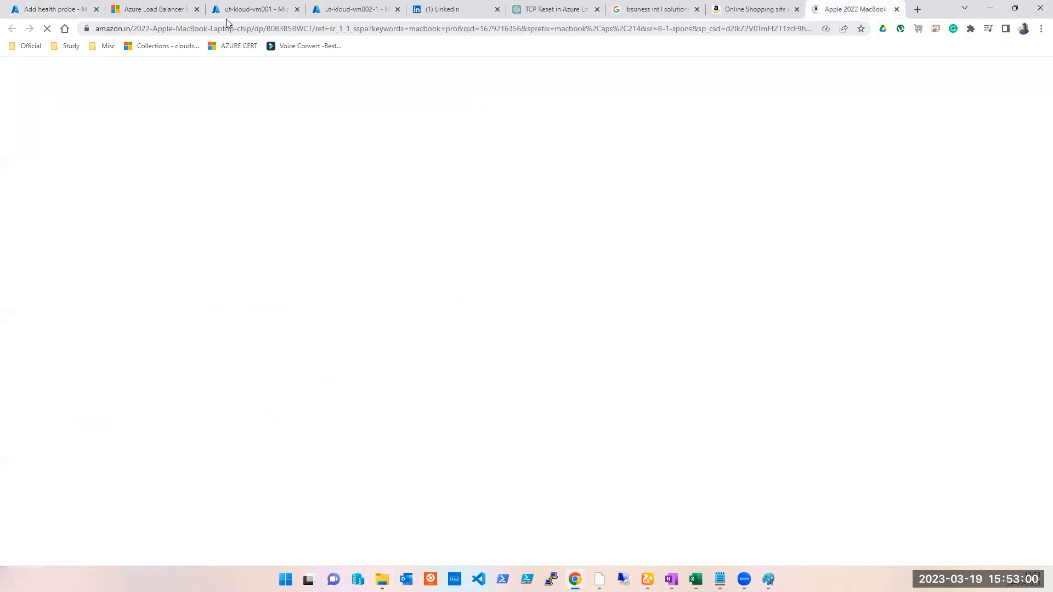
left_click(248, 28)
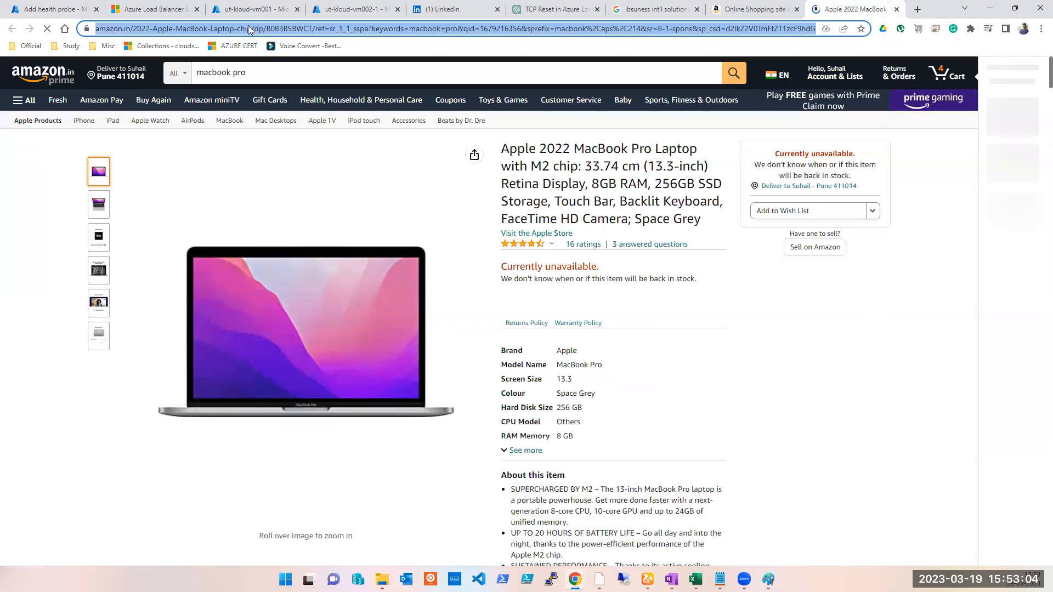
type("google")
key("Return")
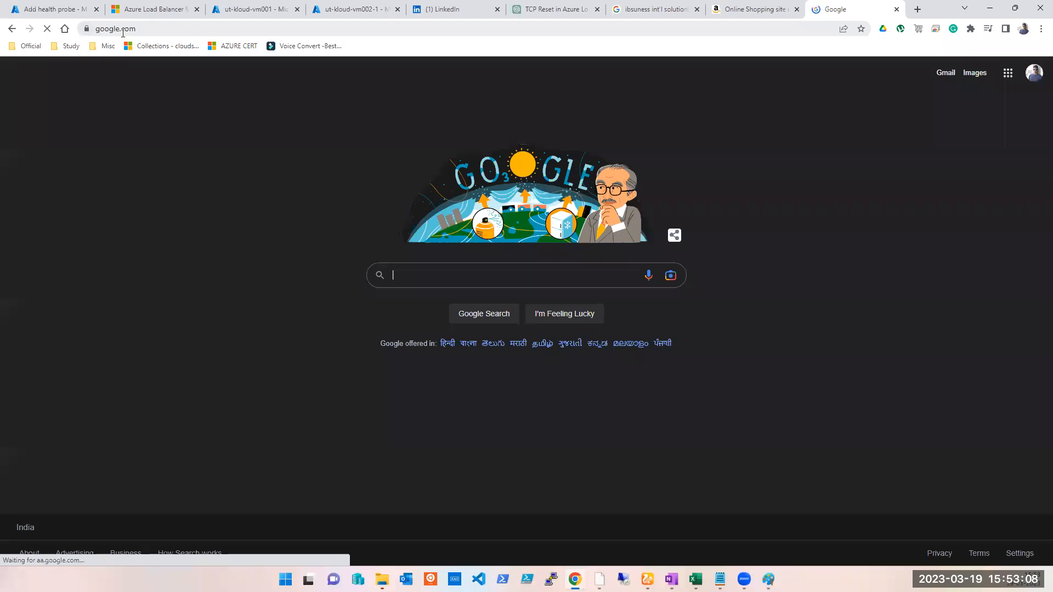
left_click(123, 30)
left_click(185, 30)
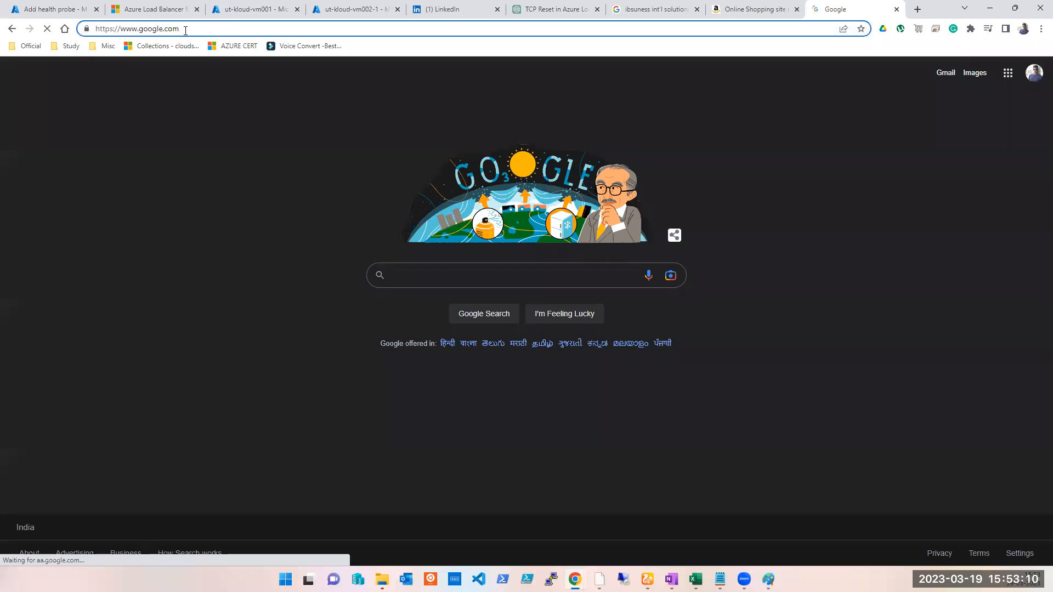
type(":80")
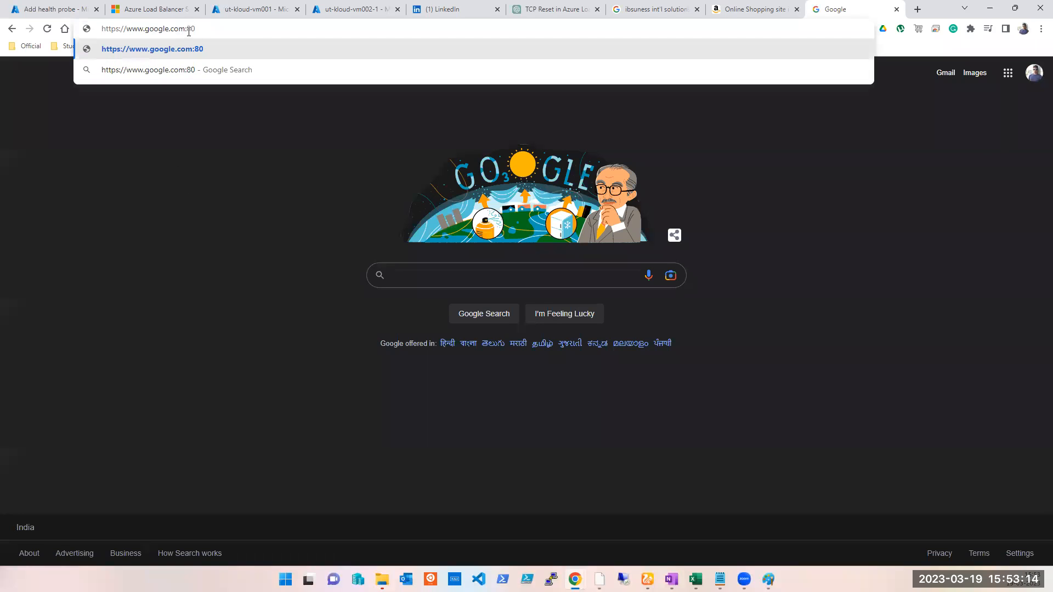
key("ctrl+a")
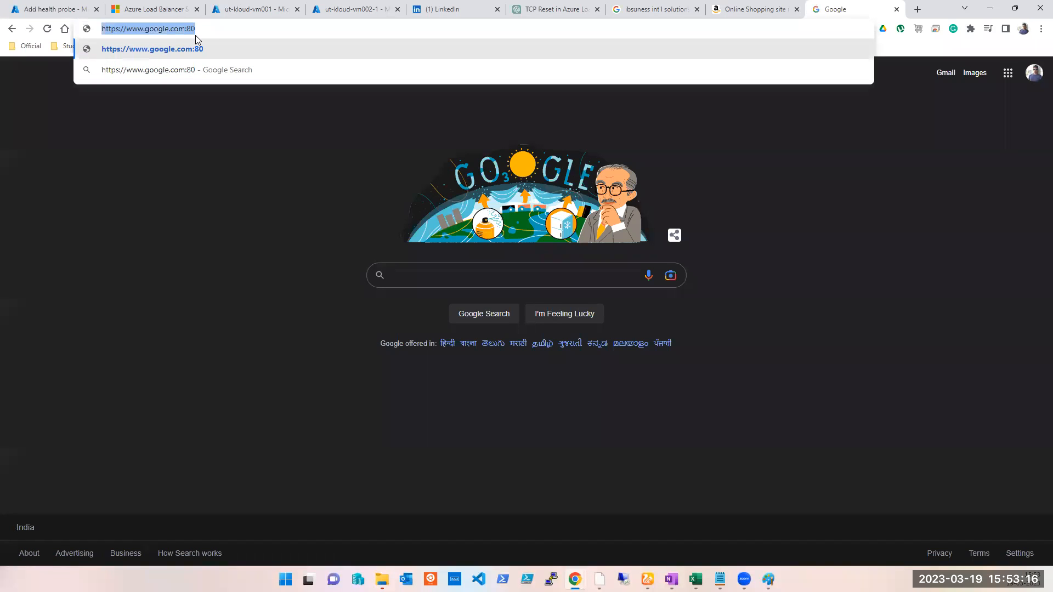
key("Return")
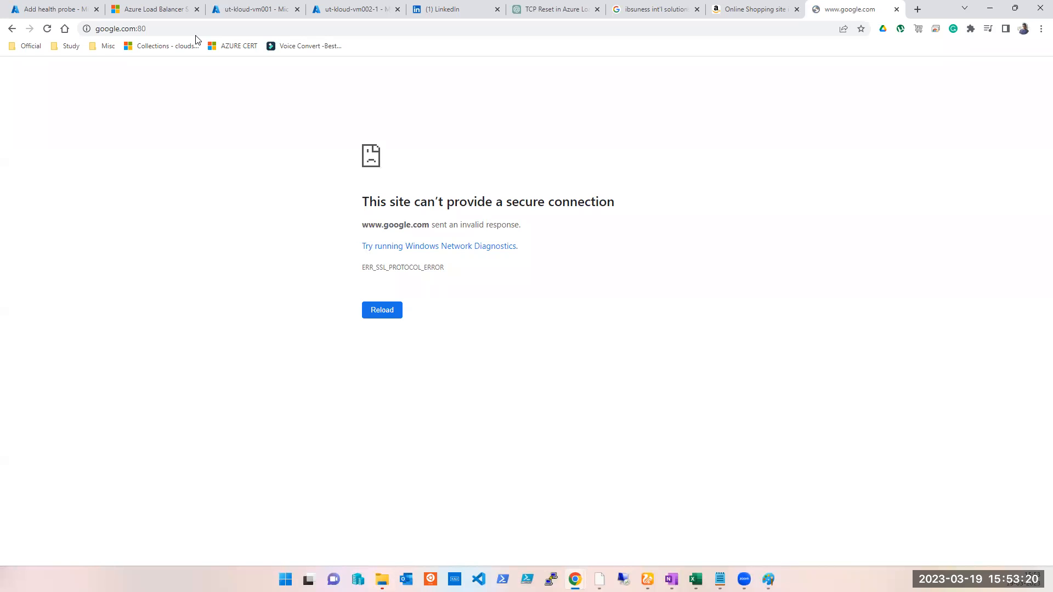
double_click(152, 29)
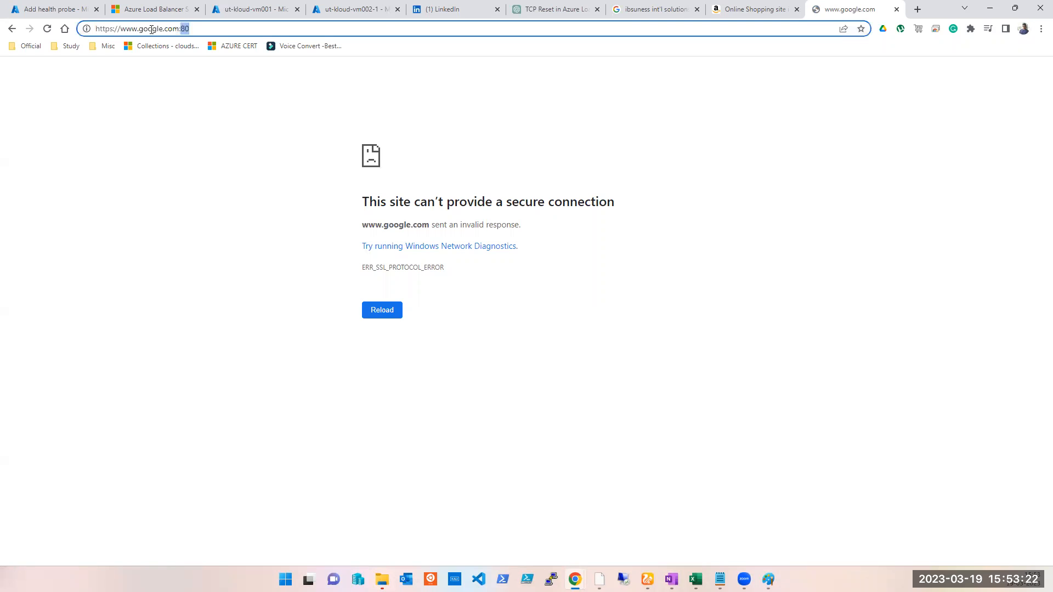
left_click(195, 31)
type(":80")
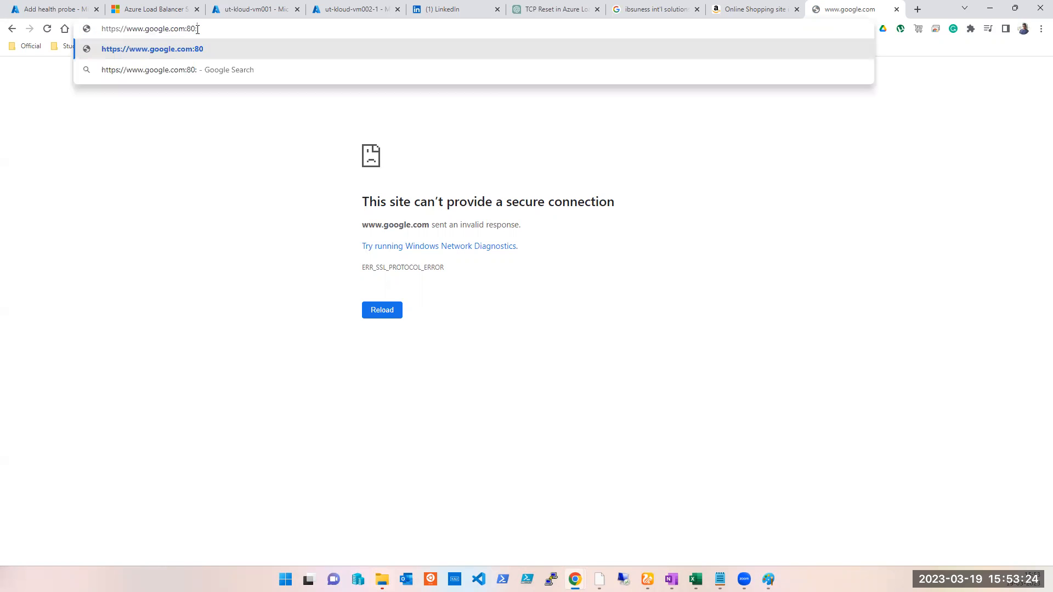
key("shift+Left")
key("shift+Left")
key("shift+Left")
key("shift+Left")
key("shift+Left")
key("shift+Left")
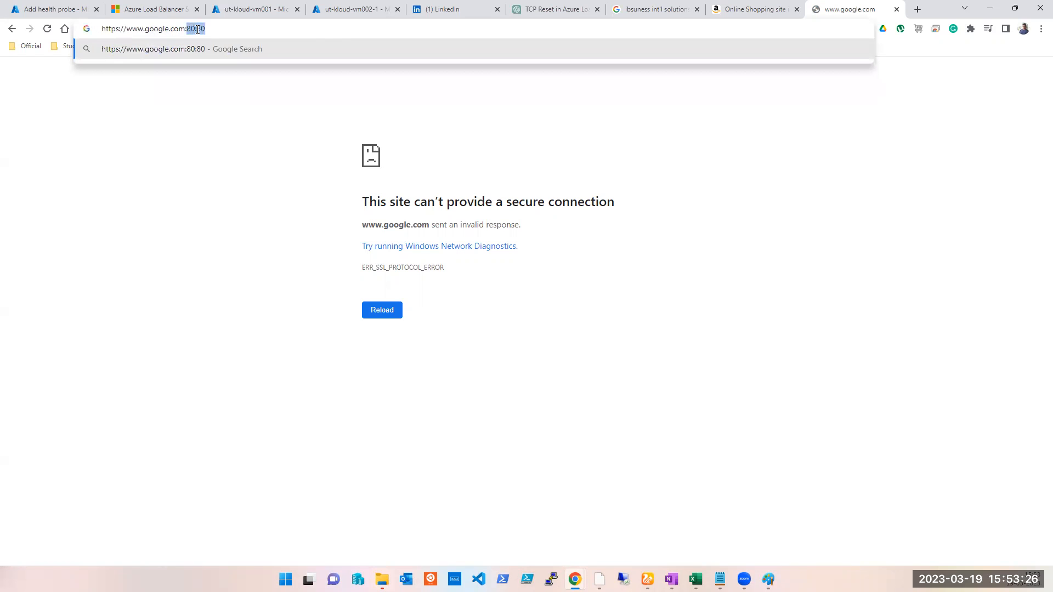
key("BackSpace")
key("Return")
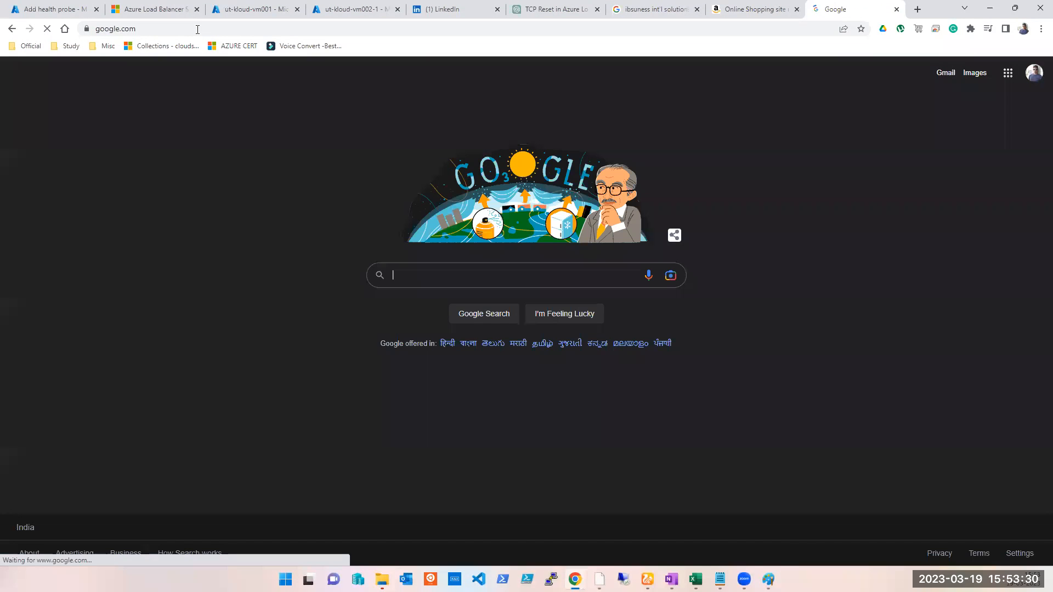
left_click(198, 29)
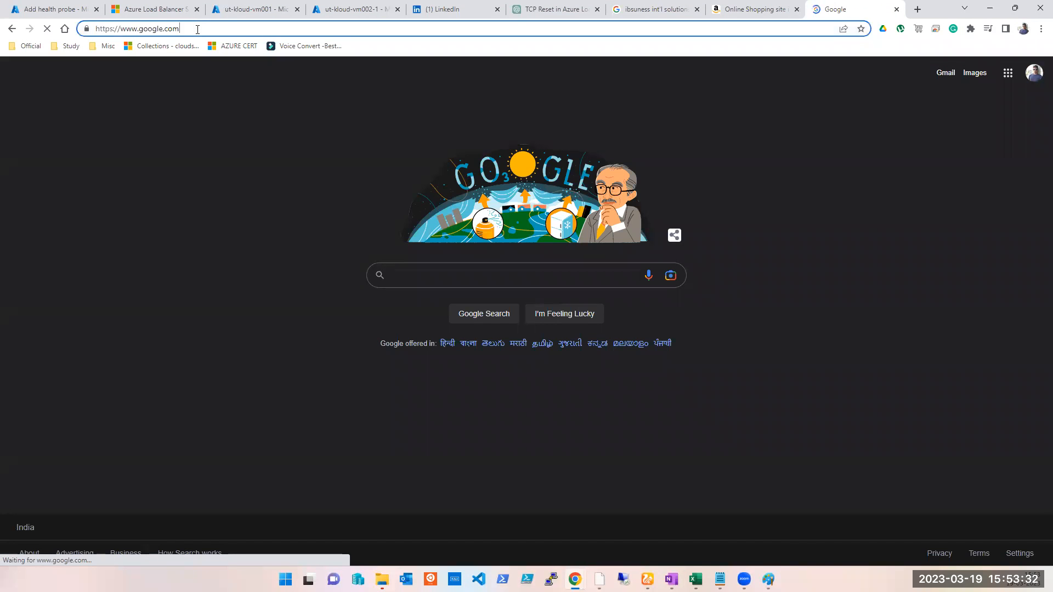
key("End")
key("BackSpace")
type(":80")
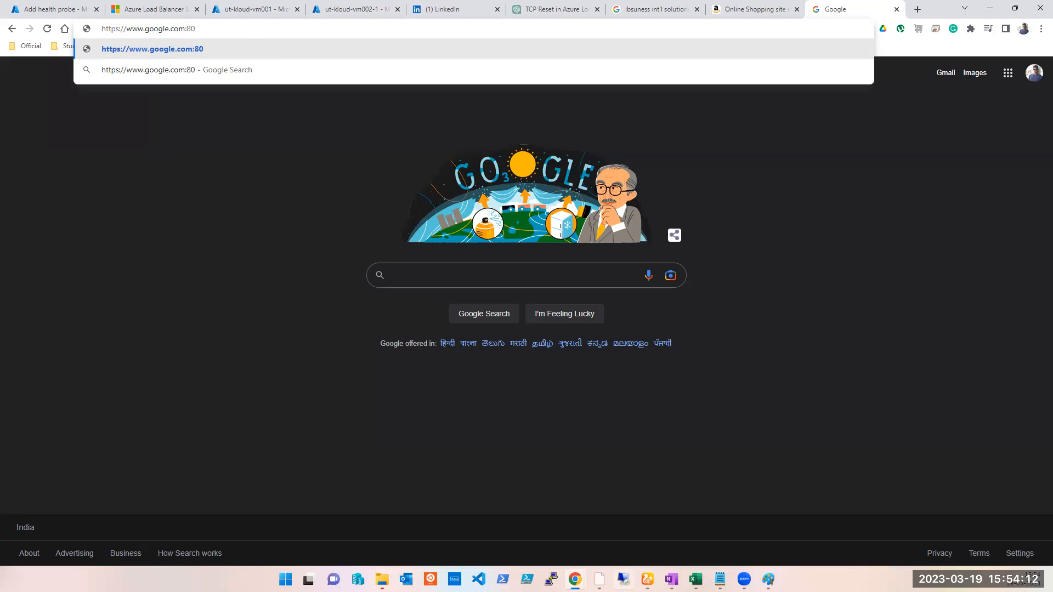
key("Return")
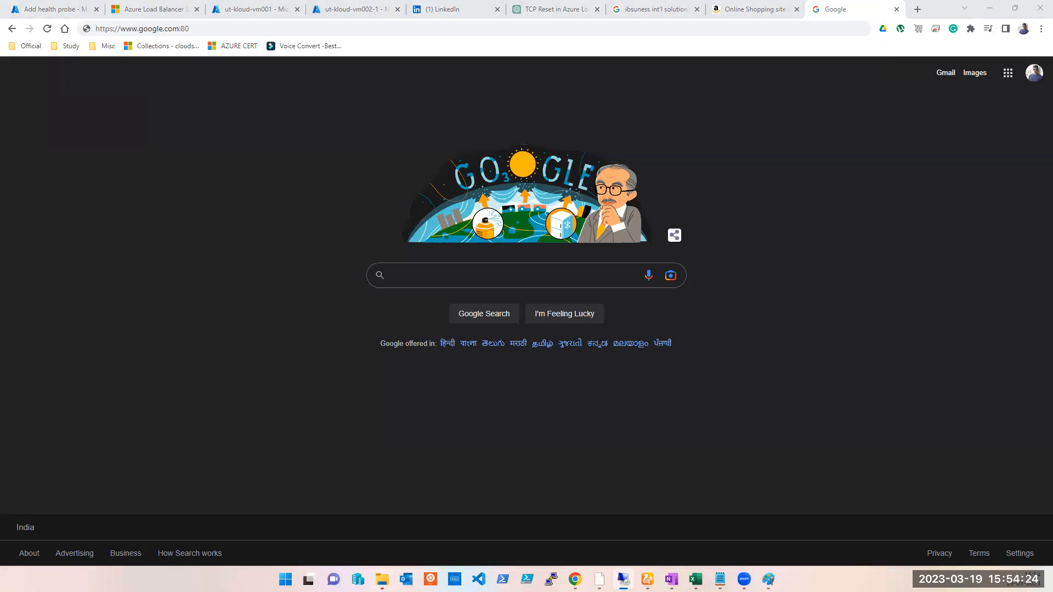
- Append :3389 to the computer address in the Remote Desktop Connection dialog
left_click(613, 289)
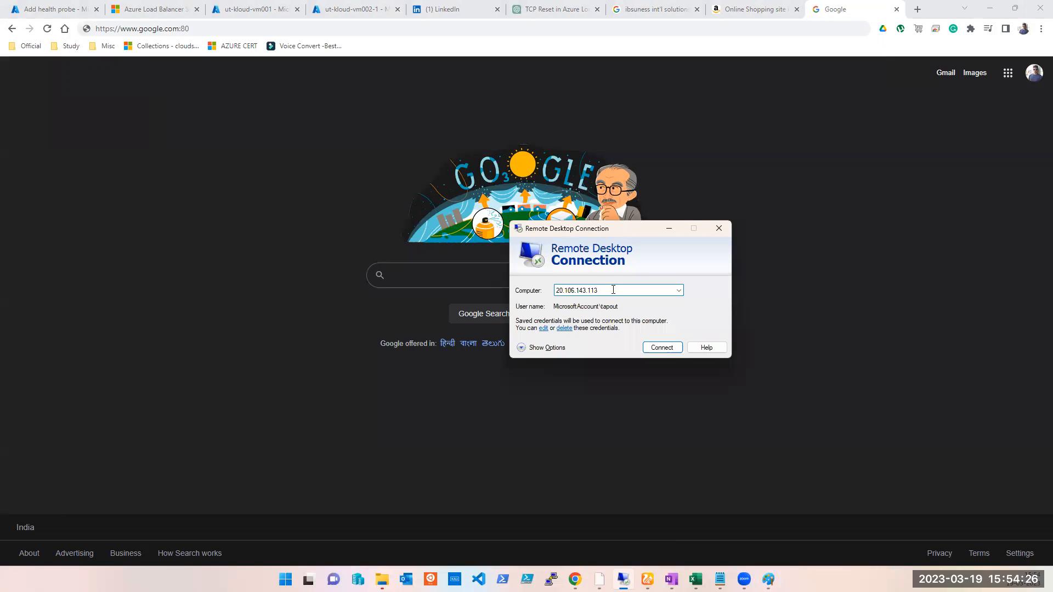
type(":3389")
double_click(603, 290)
double_click(605, 290)
double_click(609, 292)
left_click(606, 291)
left_click_drag(600, 289, 613, 289)
left_click(420, 14)
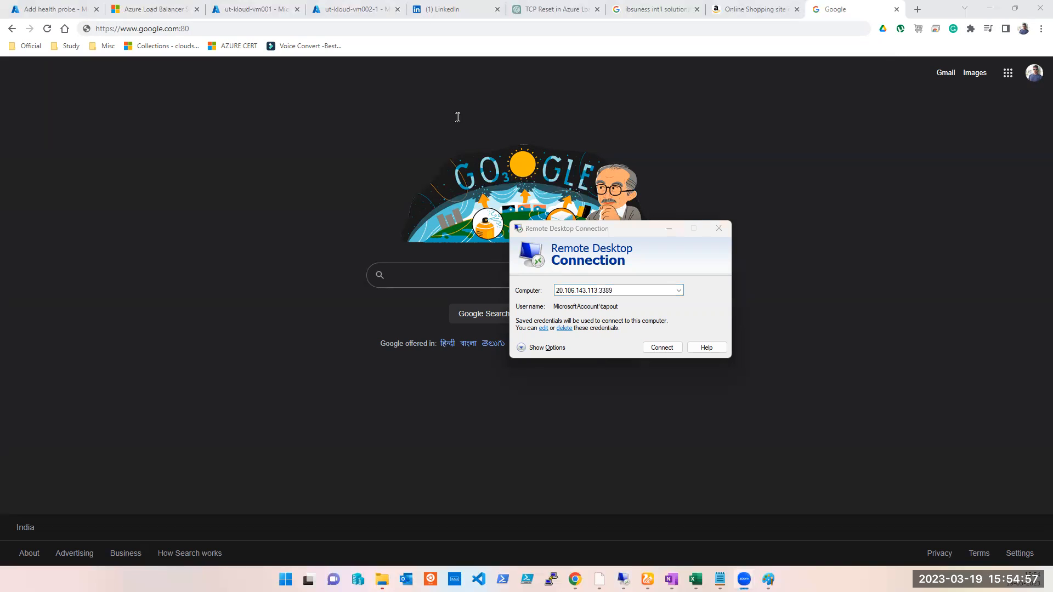
left_click_drag(599, 292, 625, 292)
left_click(625, 292)
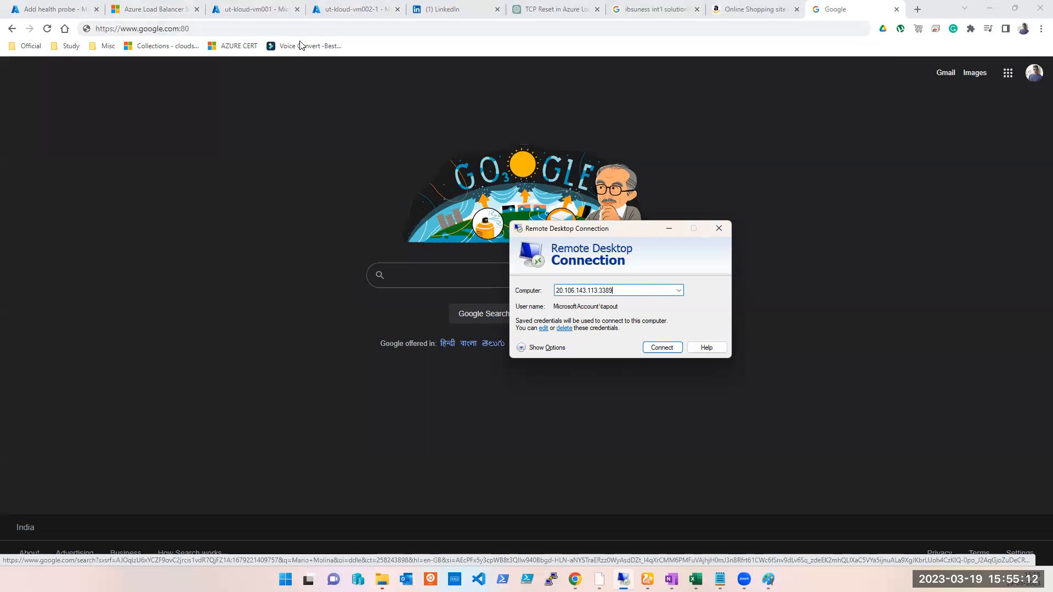
- Name the new health probe website
left_click(147, 10)
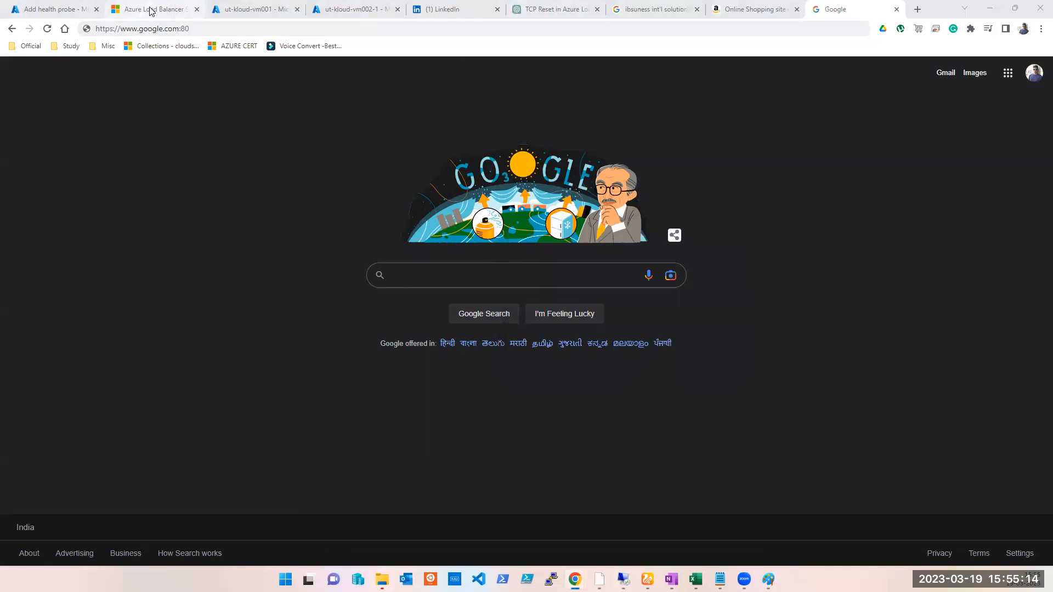
left_click(60, 9)
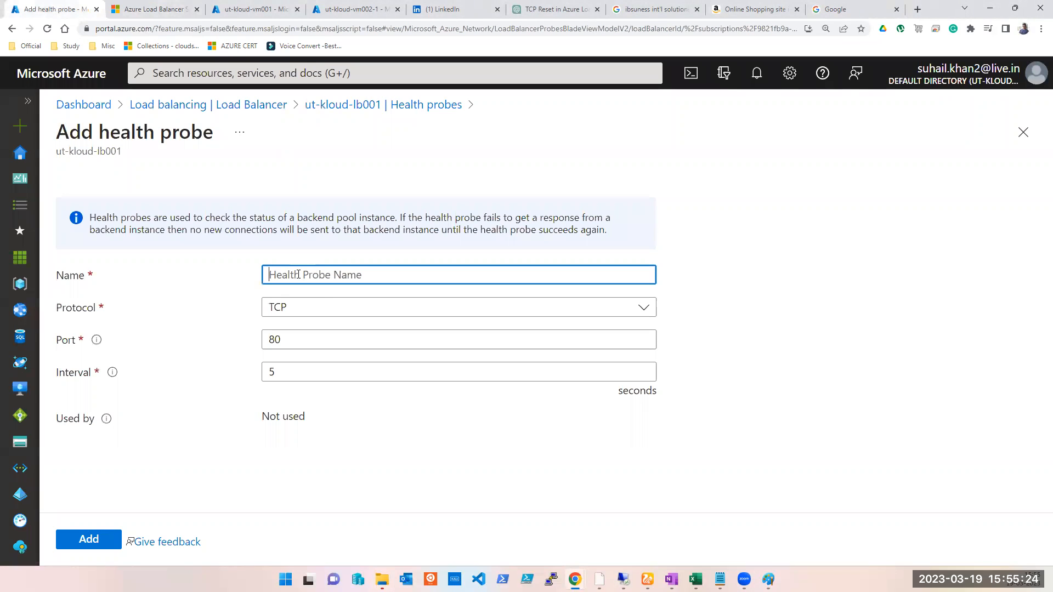
type("website")
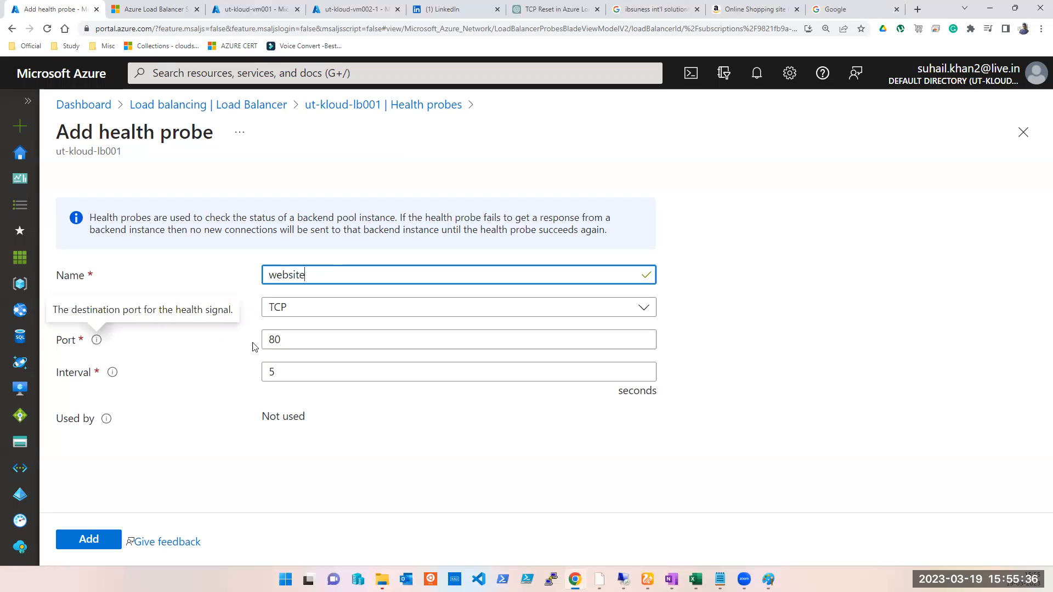
- Set the health probe protocol to HTTP
left_click(311, 317)
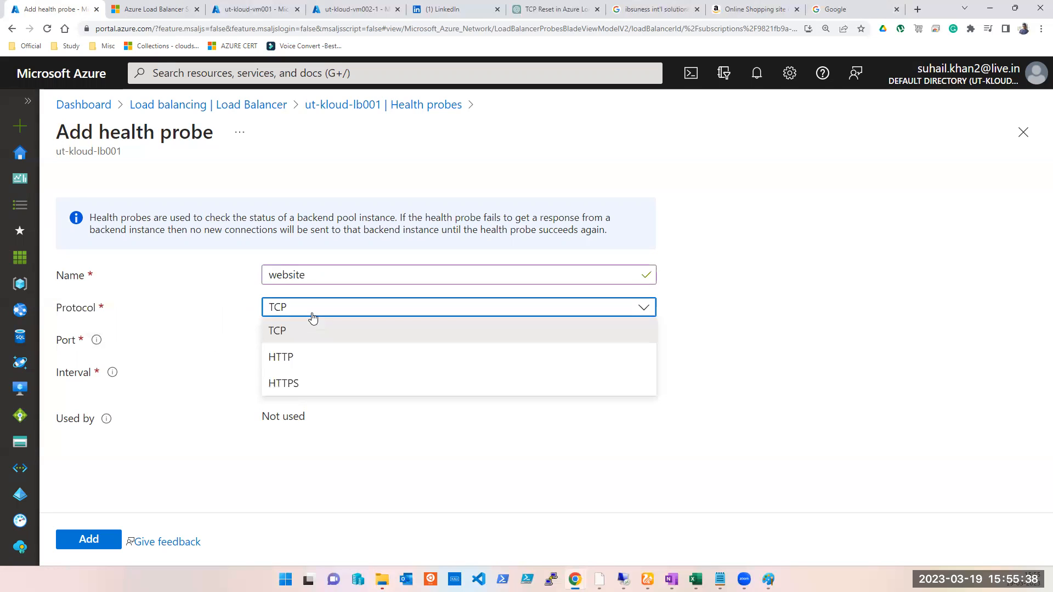
left_click(287, 357)
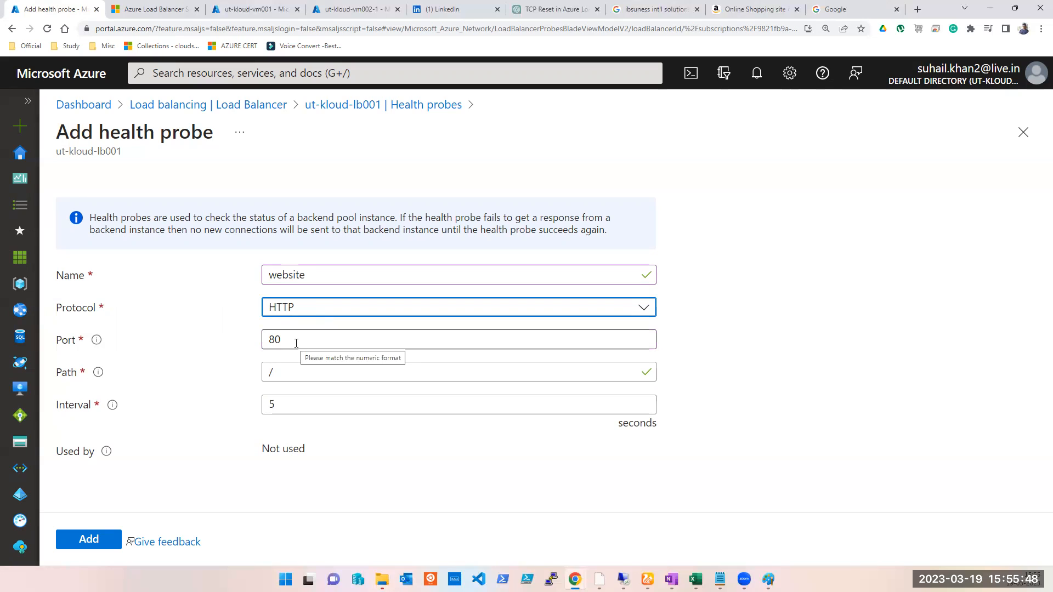
double_click(296, 276)
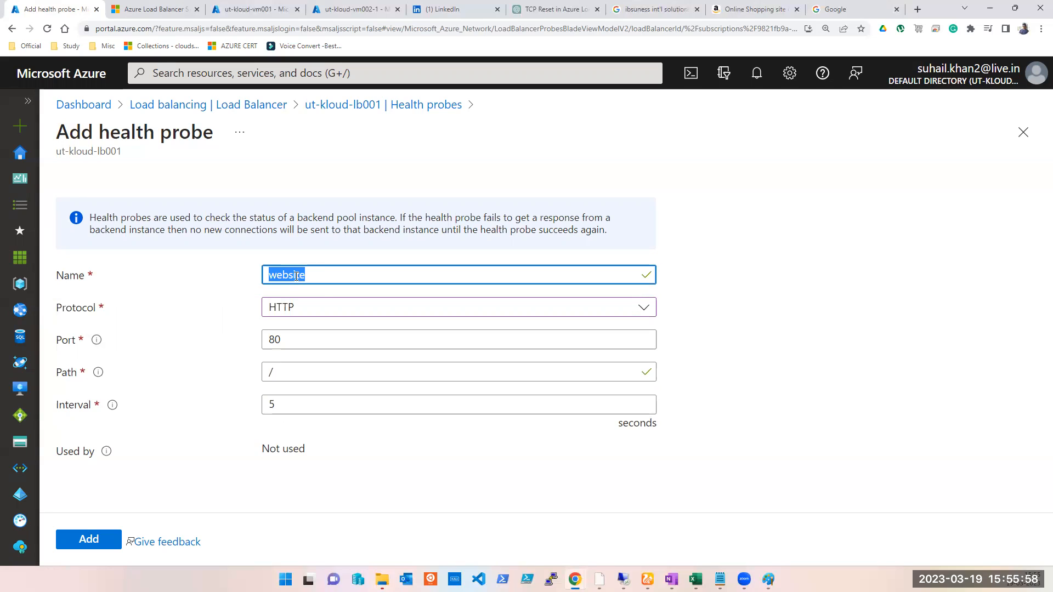
left_click(314, 275)
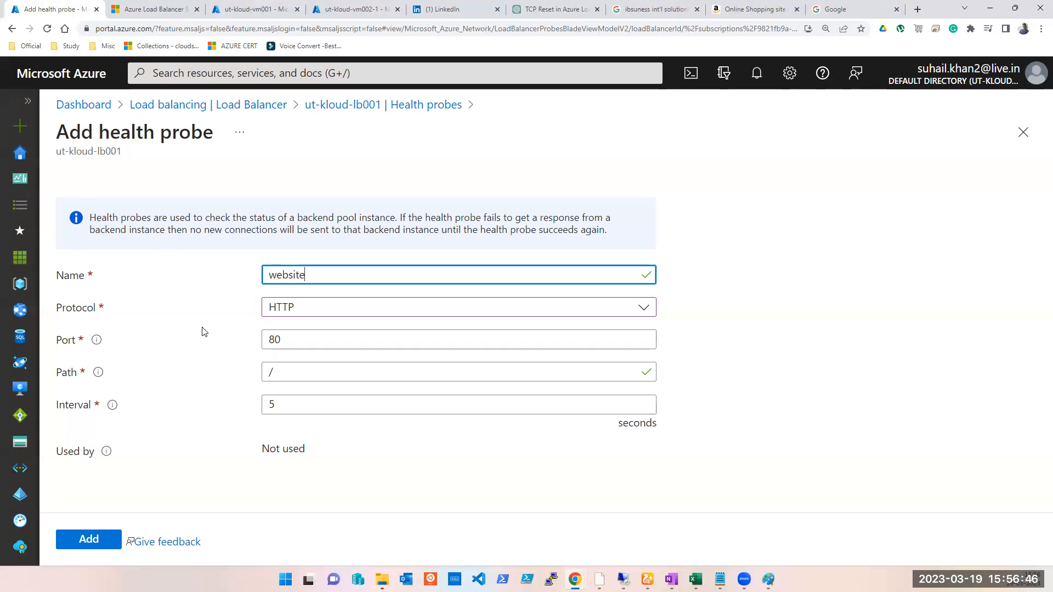
- Draw a red line across the Paint diagram from the LB box to the first backend pool hexagon
left_click(768, 579)
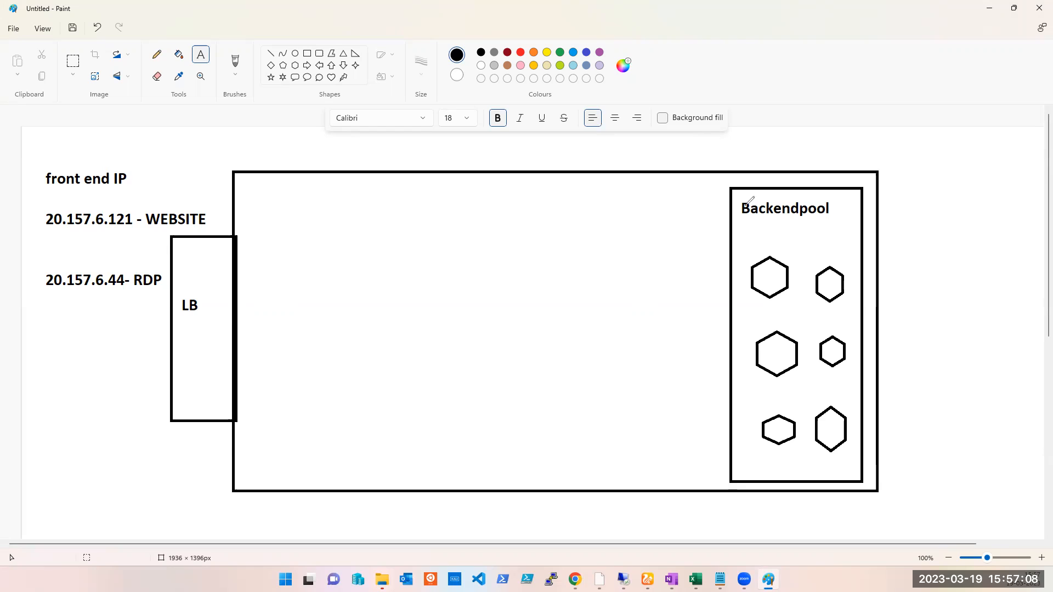
mouse_move(230, 260)
left_mouse_down()
mouse_move(729, 253)
mouse_move(737, 269)
mouse_move(726, 275)
mouse_move(750, 277)
left_mouse_up()
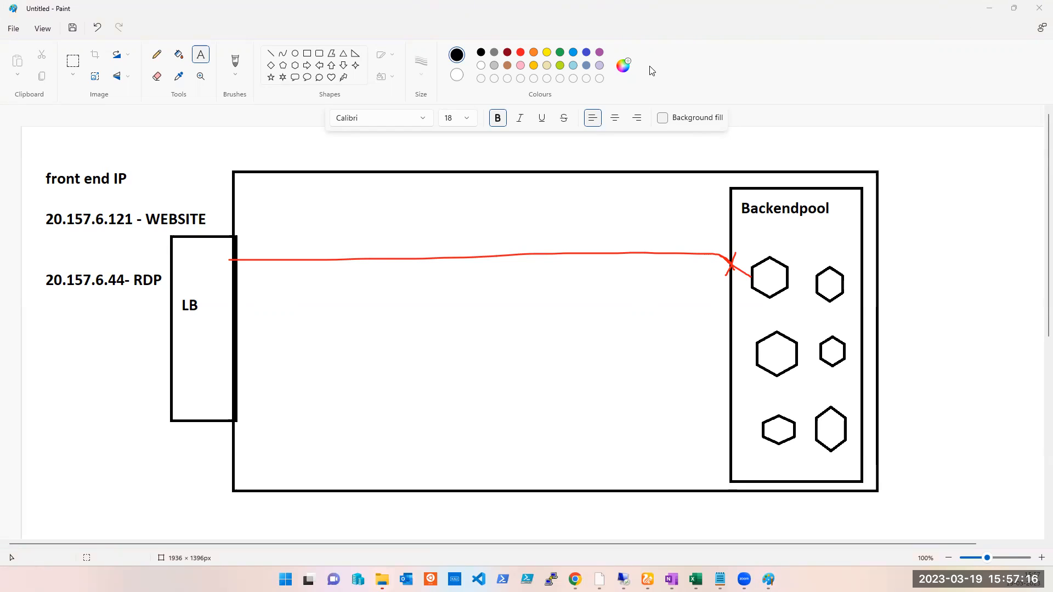
left_click(708, 65)
left_click(989, 7)
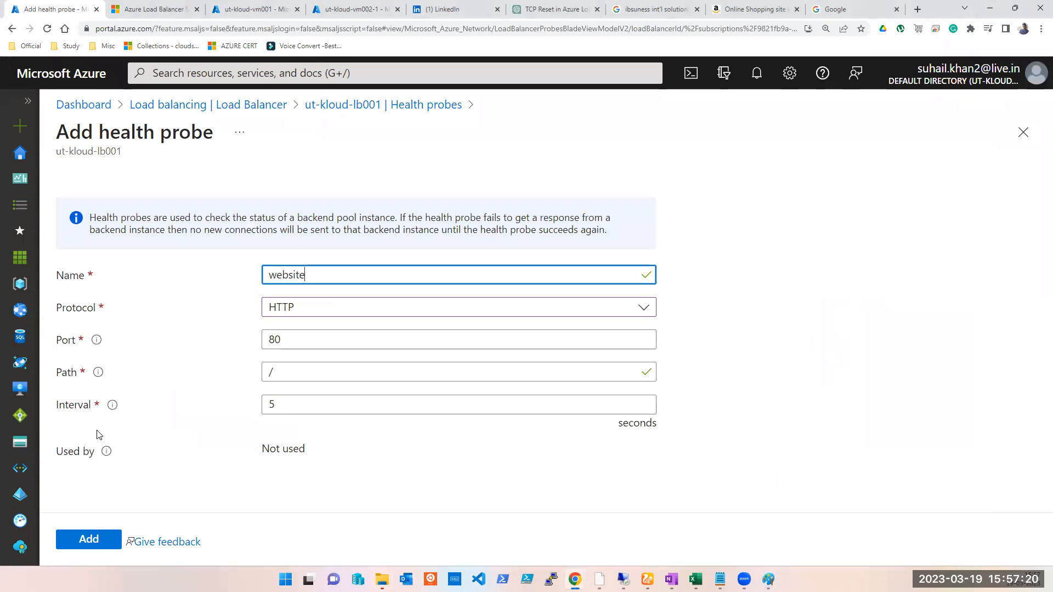
- Try setting the probe interval to 2 seconds, then restore it to 5 seconds
double_click(302, 406)
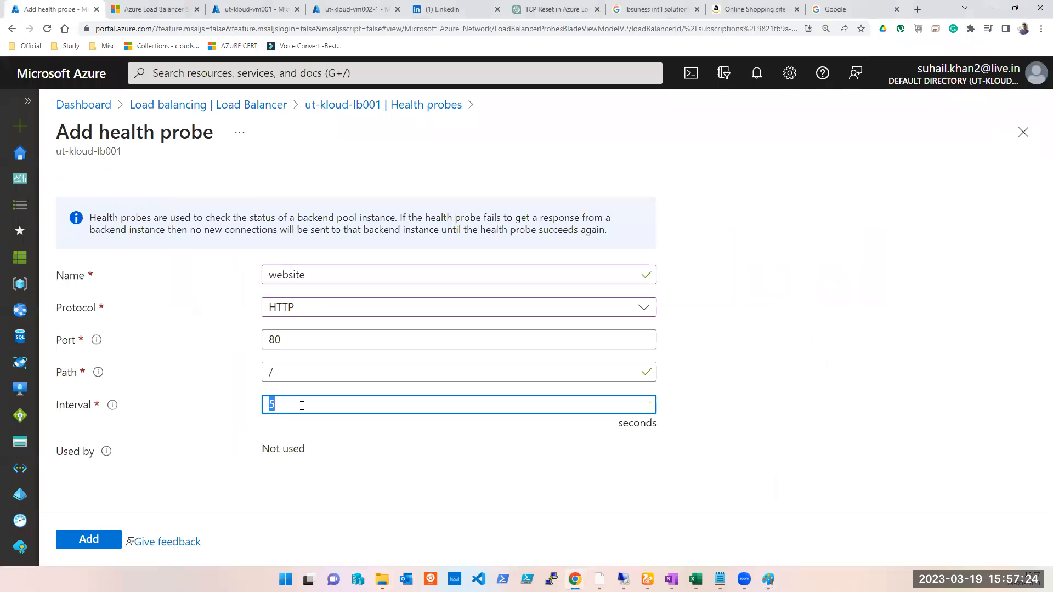
type("2")
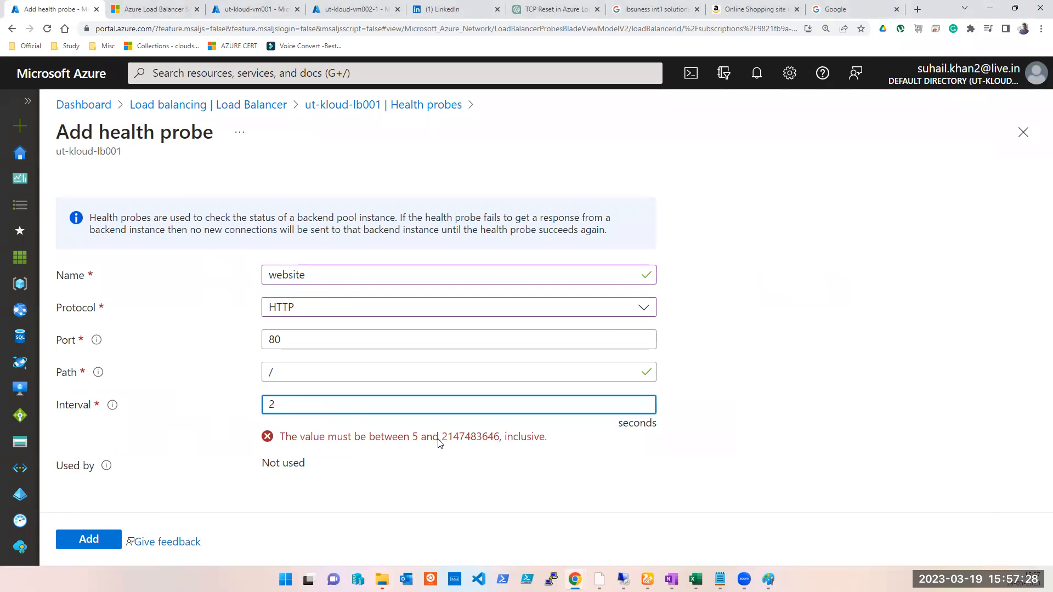
left_click(465, 444)
double_click(465, 444)
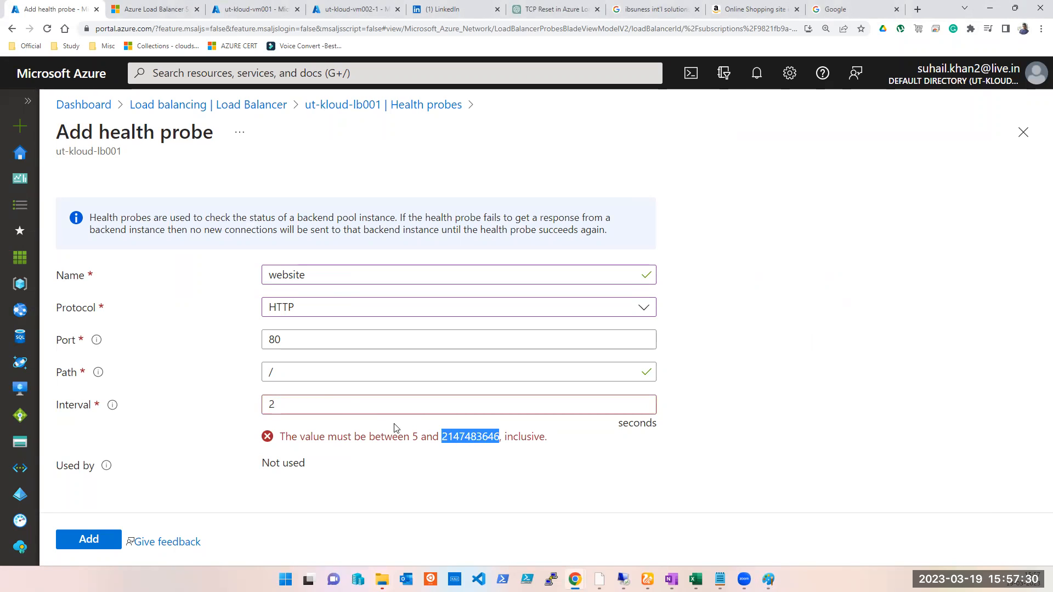
double_click(316, 406)
type("5")
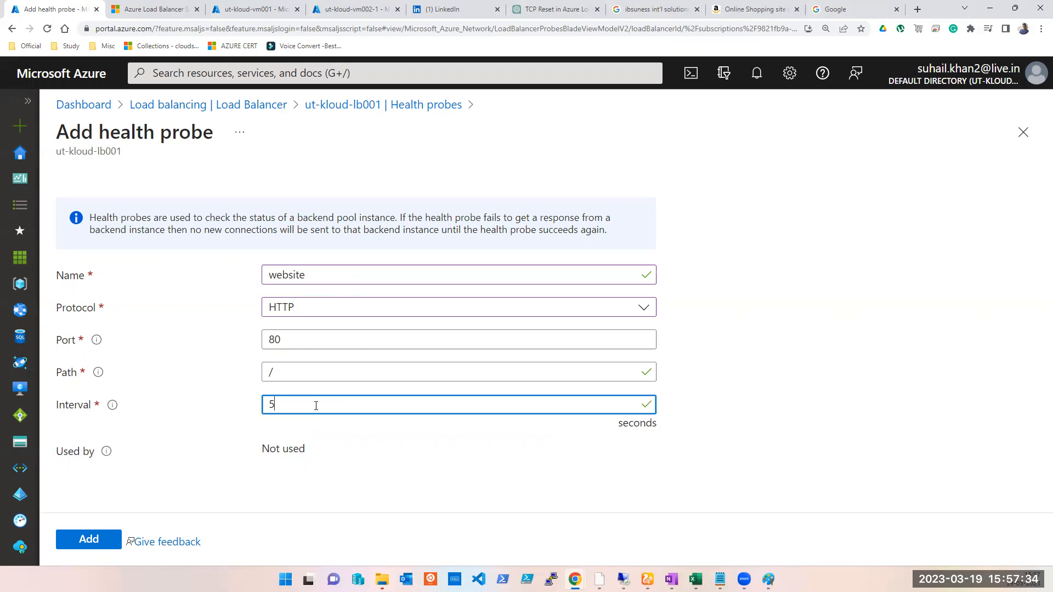
- Add the website health probe using HTTP on port 80
left_click(767, 579)
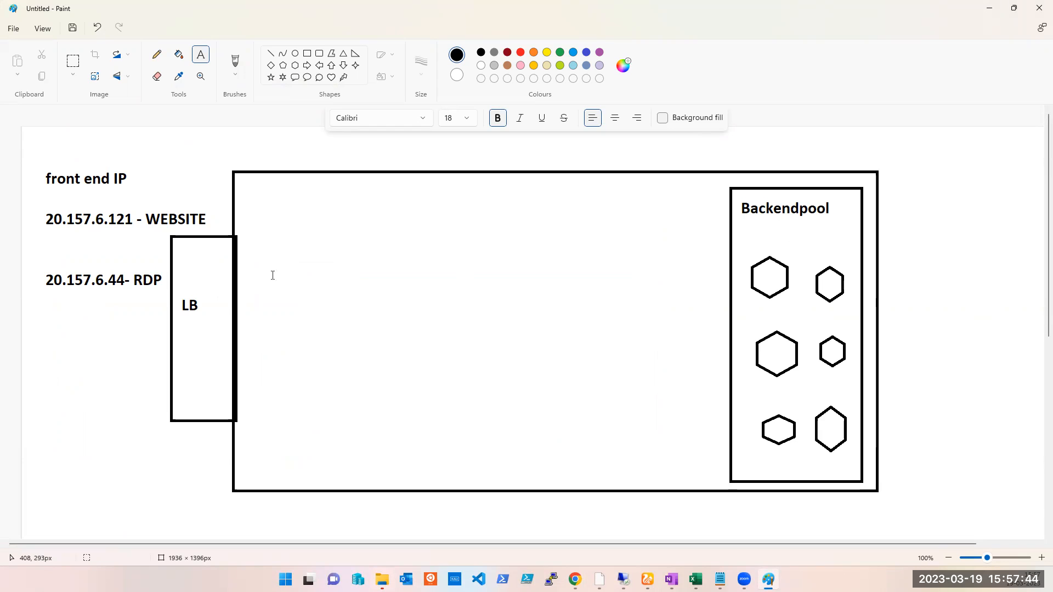
left_click(988, 8)
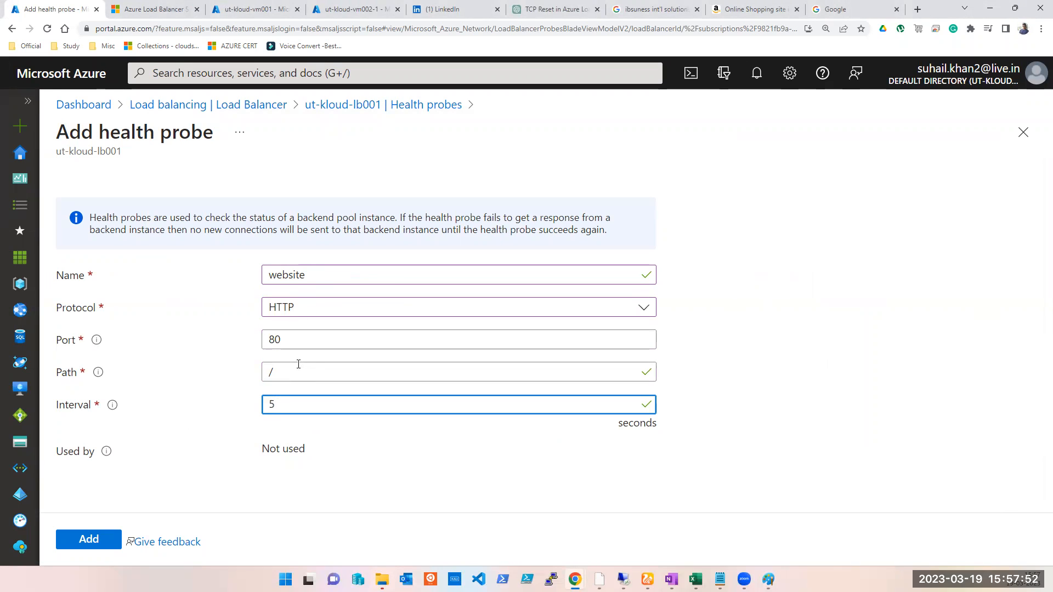
left_click(93, 540)
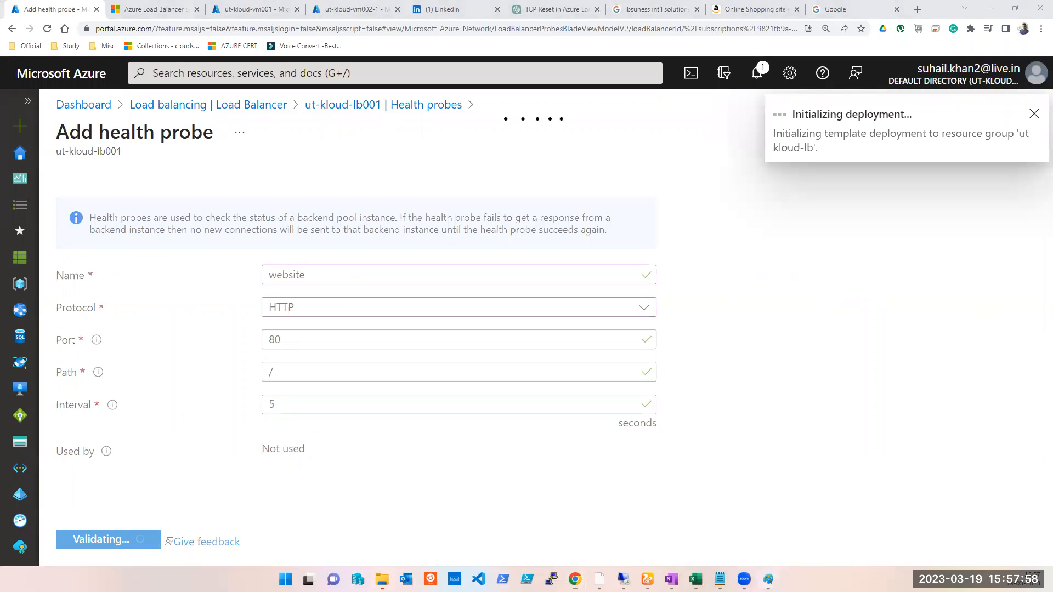
- Draw a rectangle of about 214 × 505 px between the LB box and the backend pool in the Paint diagram
left_click(768, 579)
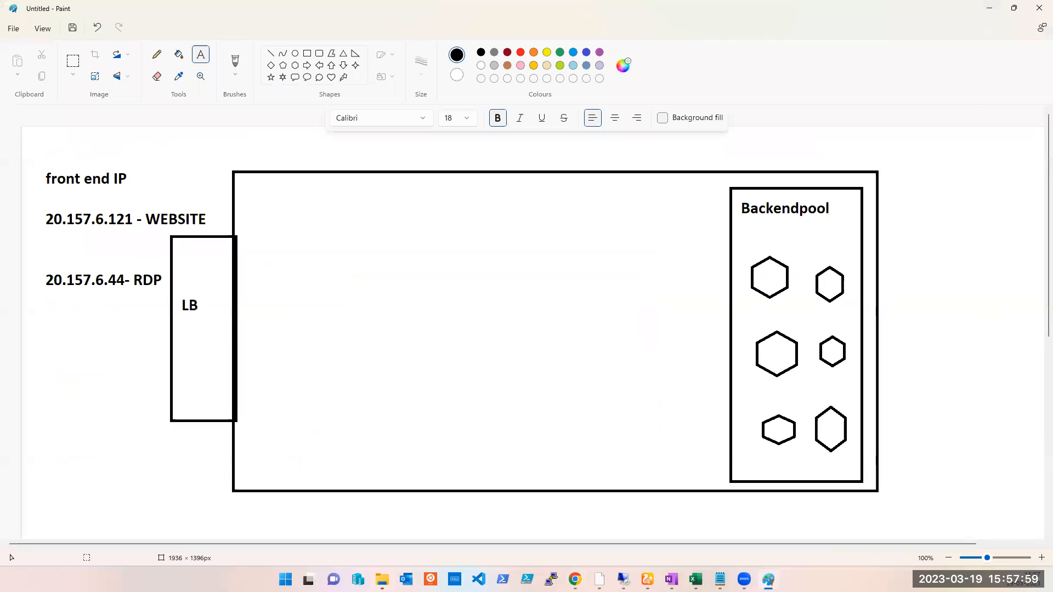
left_click(308, 54)
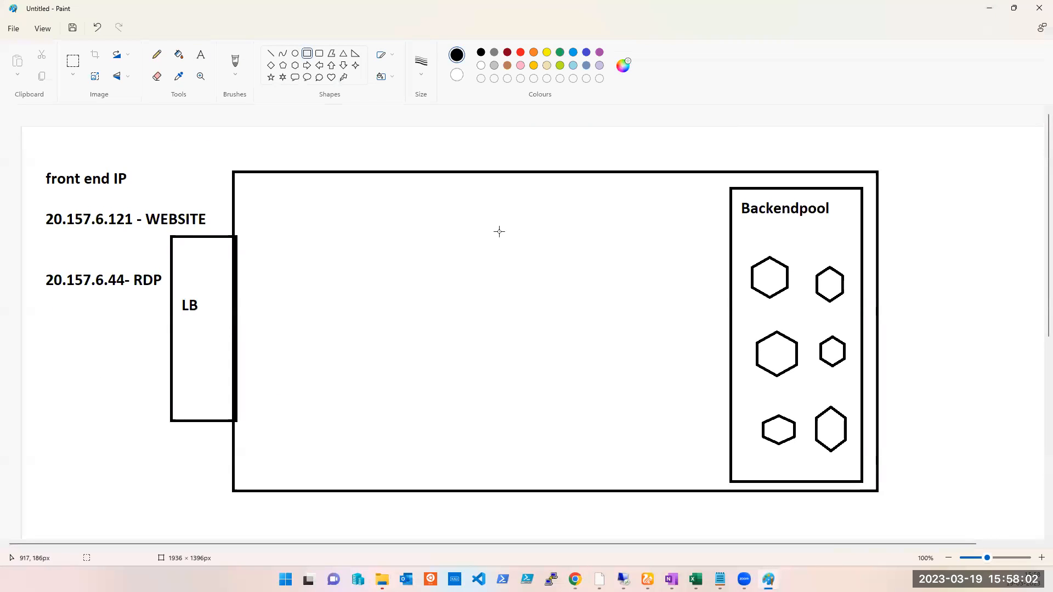
left_click_drag(568, 198, 685, 474)
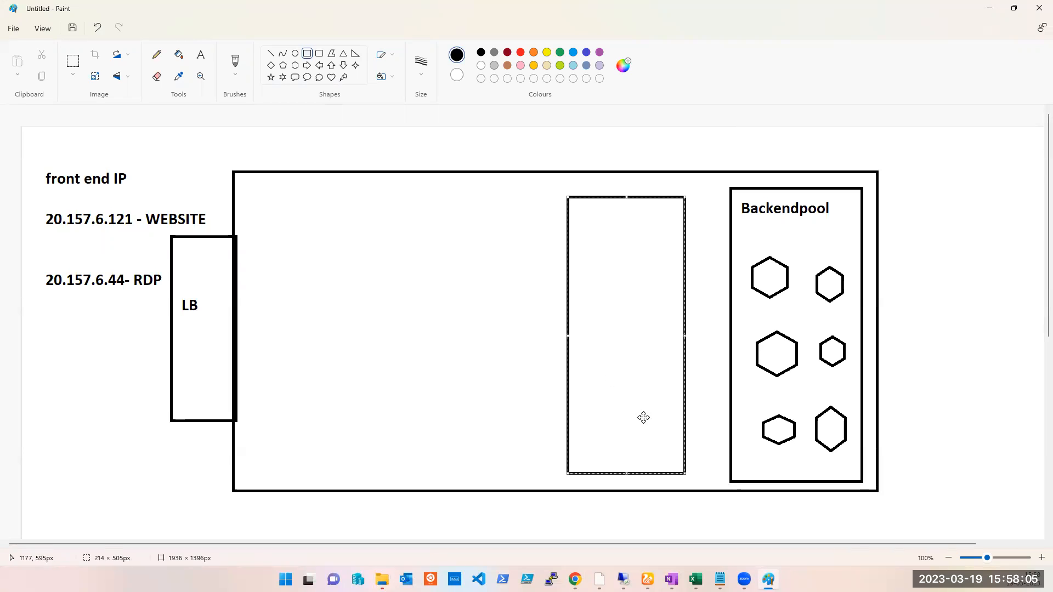
- Label the new rectangle with the text "Healrh Prob" and "port 80" on two lines
left_click(201, 57)
left_click_drag(583, 224, 627, 255)
type("Healrh Prob")
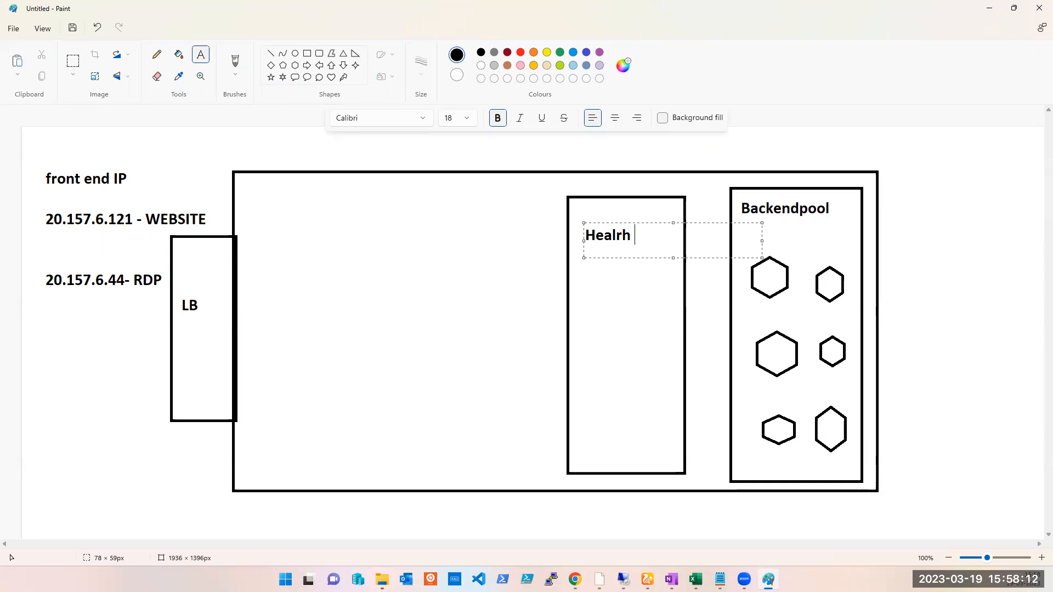
key("Return")
type("80")
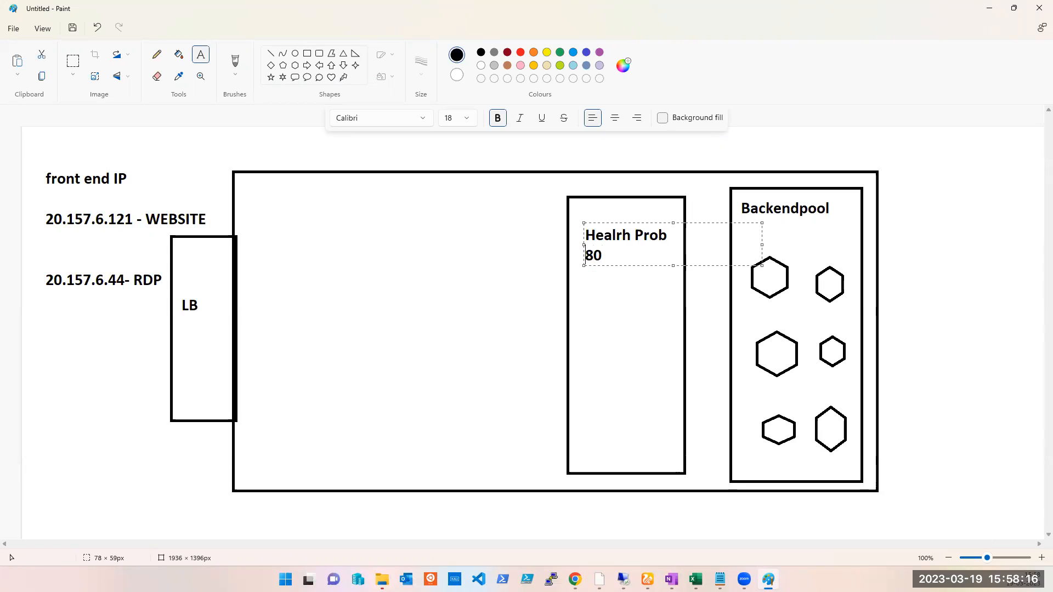
type("port")
left_click(683, 280)
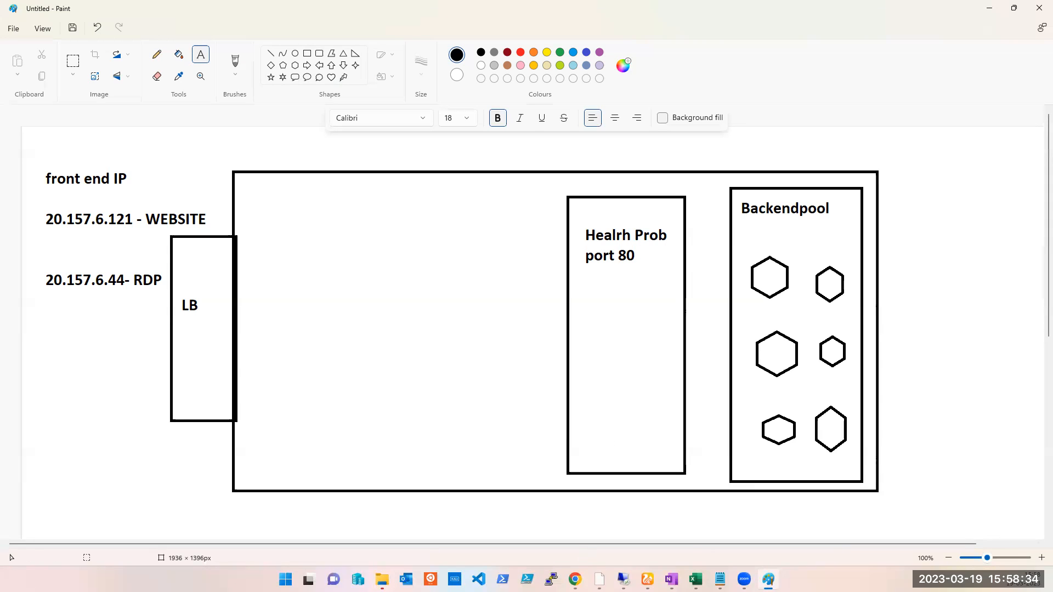
- Open the load balancer's Load balancing rules page
mouse_move(574, 579)
left_click(581, 537)
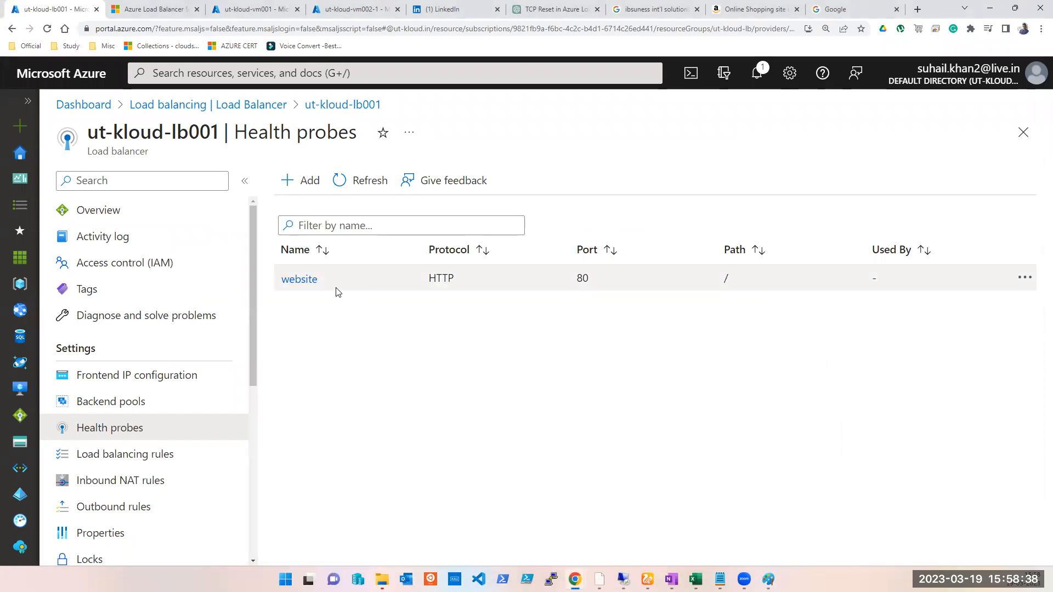
left_click(113, 460)
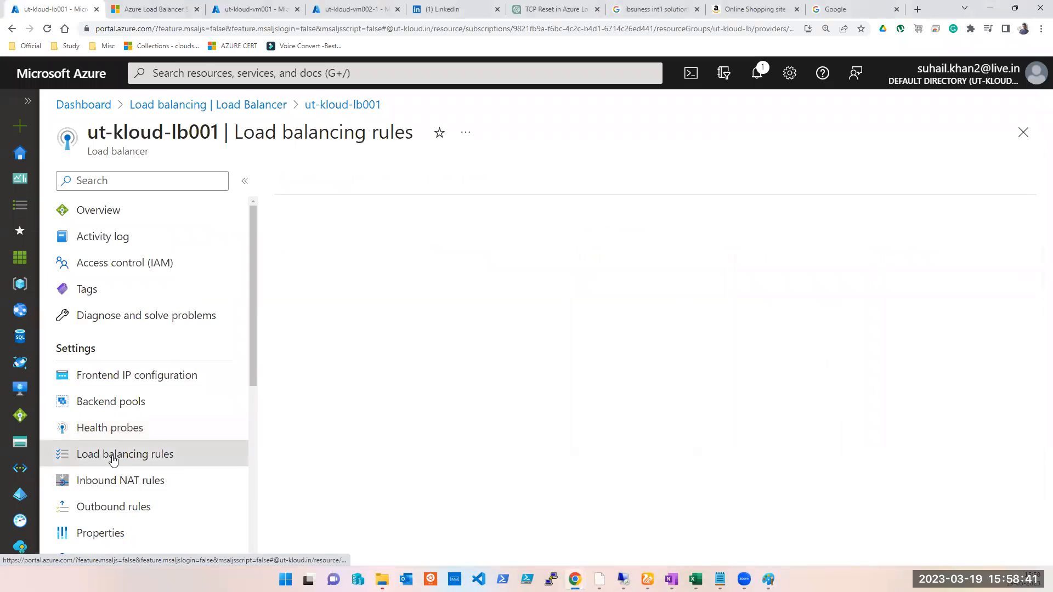
- Start adding a new load balancing rule named http
left_click(994, 8)
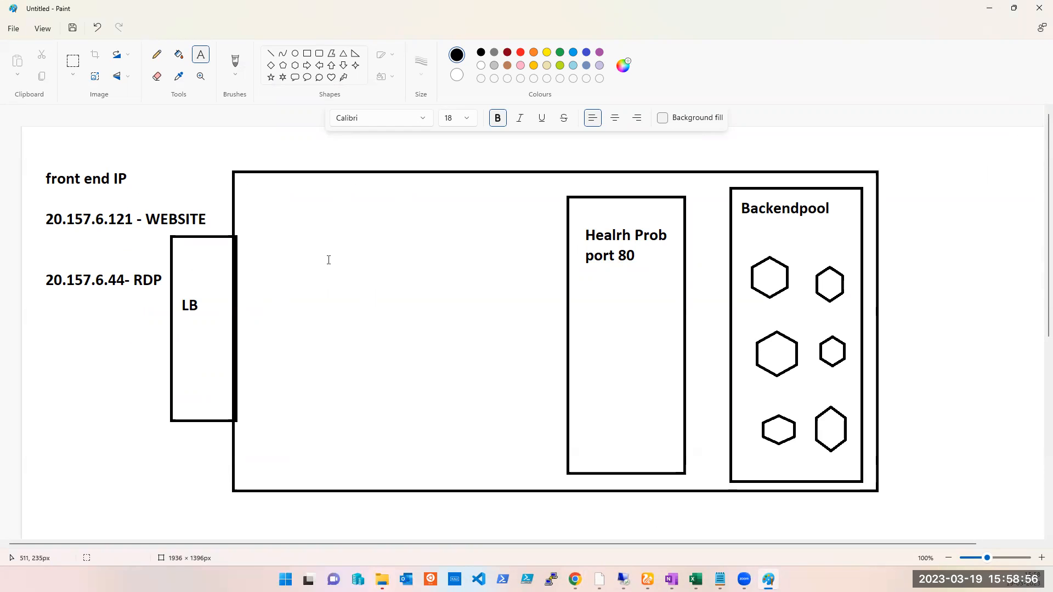
left_click(612, 534)
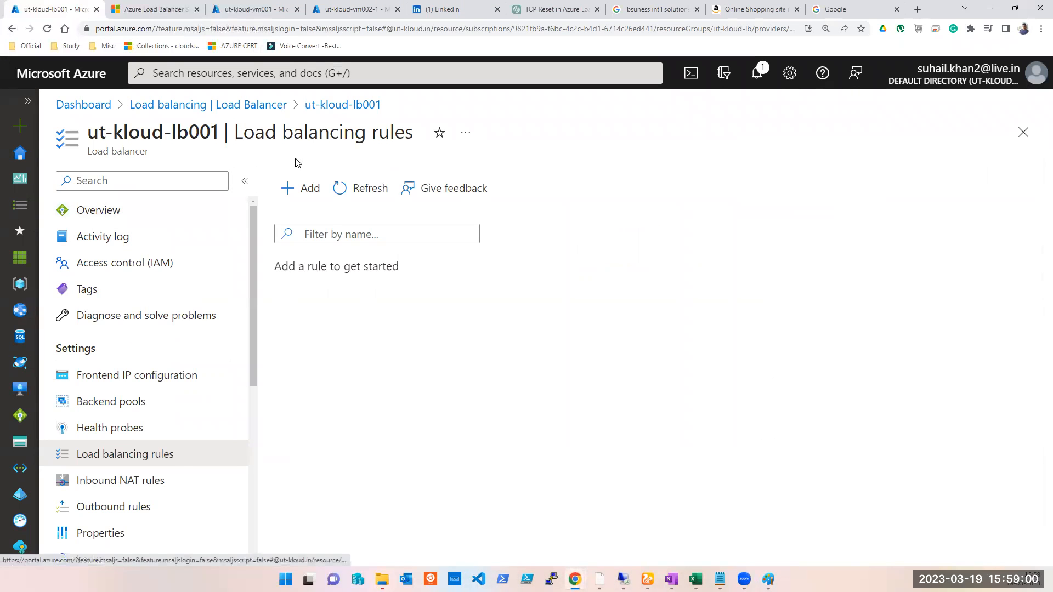
left_click(299, 189)
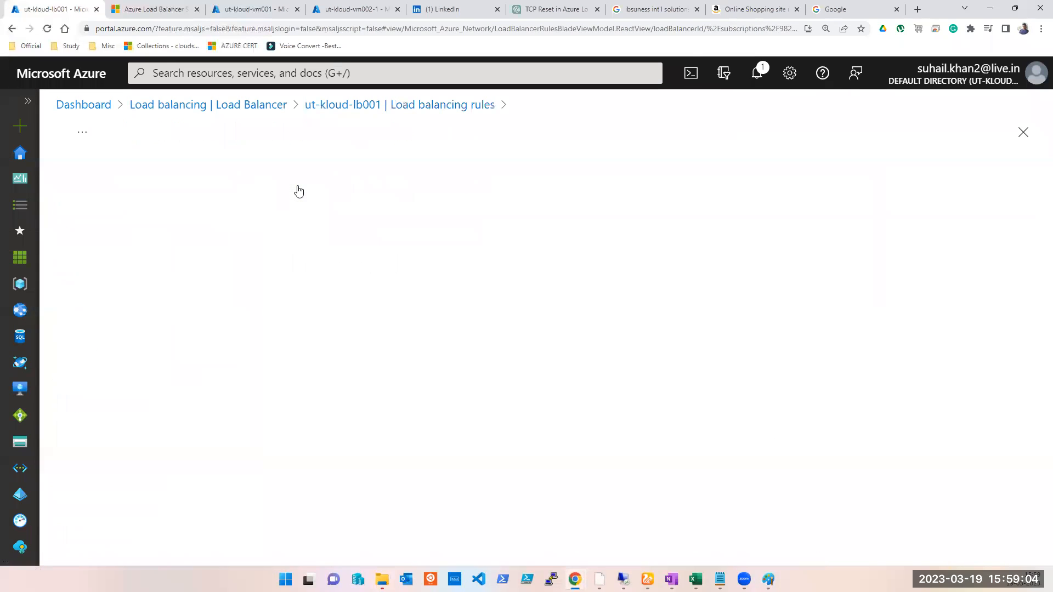
left_click(345, 264)
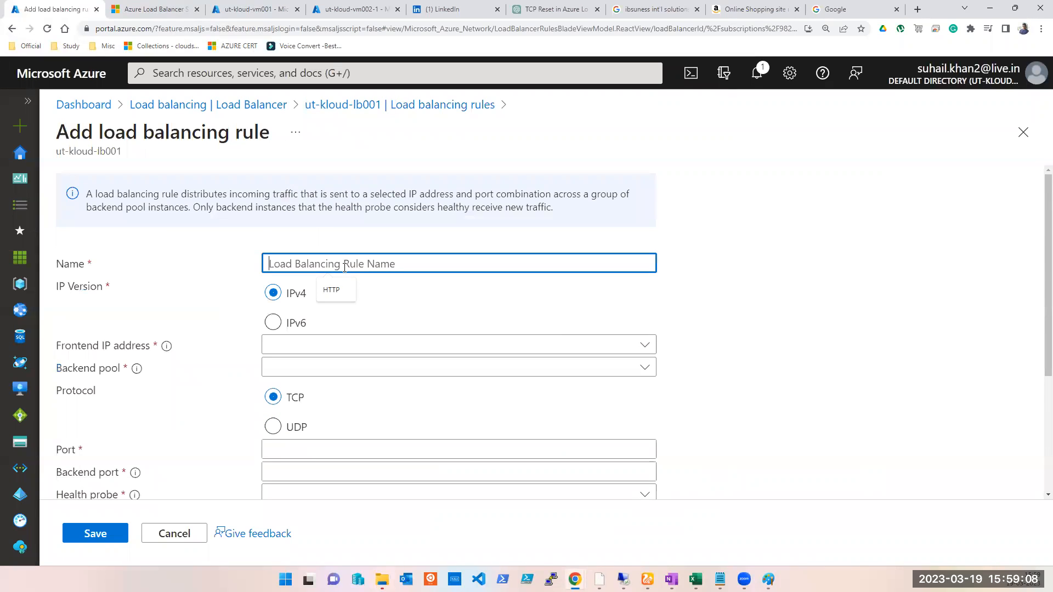
type("http")
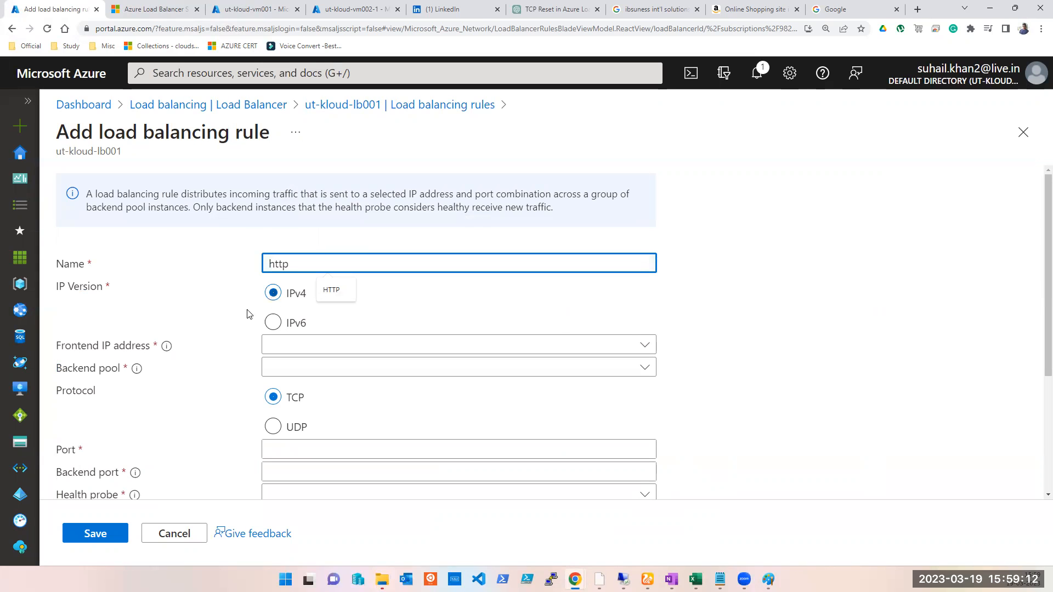
- Set the rule's frontend IP address to ut-kloud-lb001-PIP1 (20.157.6.121)
scroll(271, 318, "down", 2)
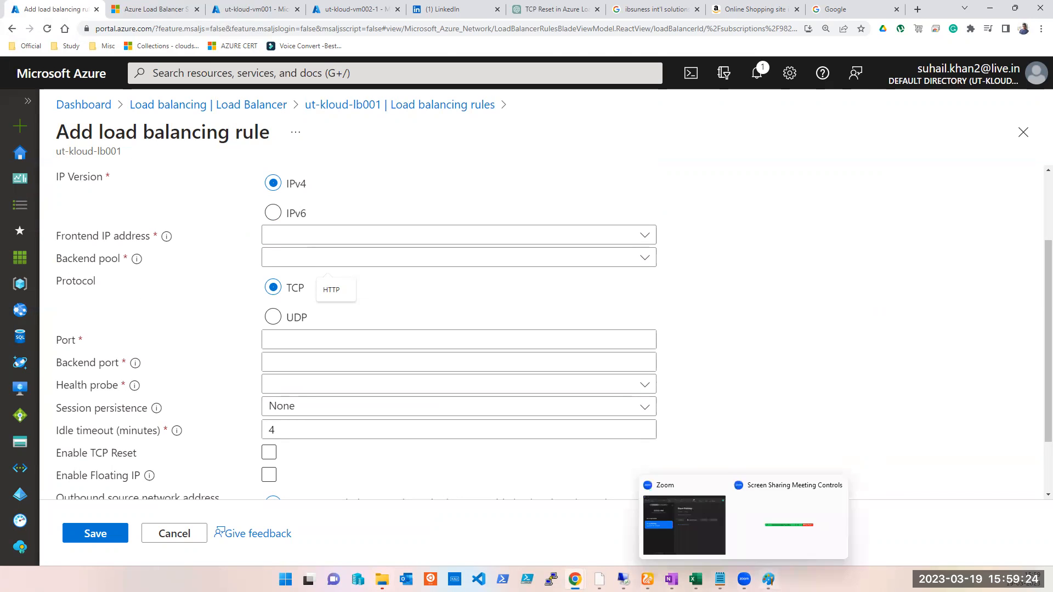
left_click(768, 579)
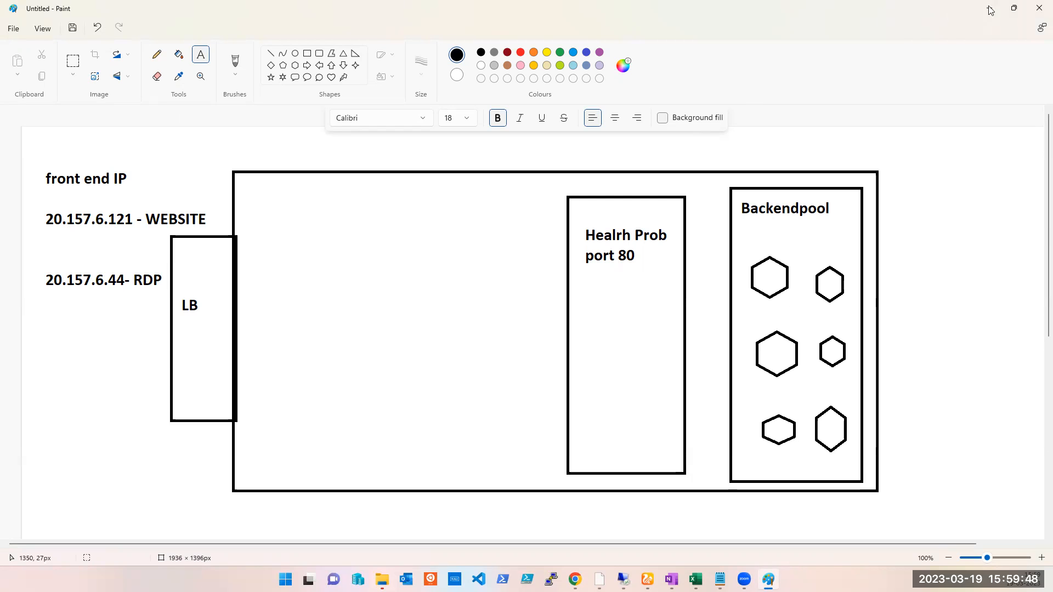
key("alt+Tab")
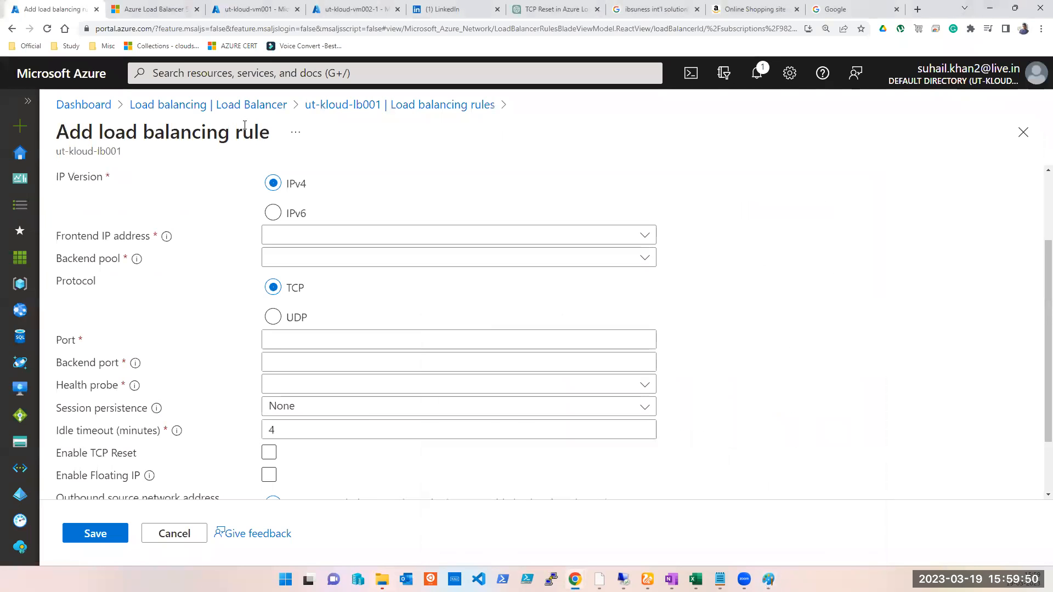
left_click(367, 246)
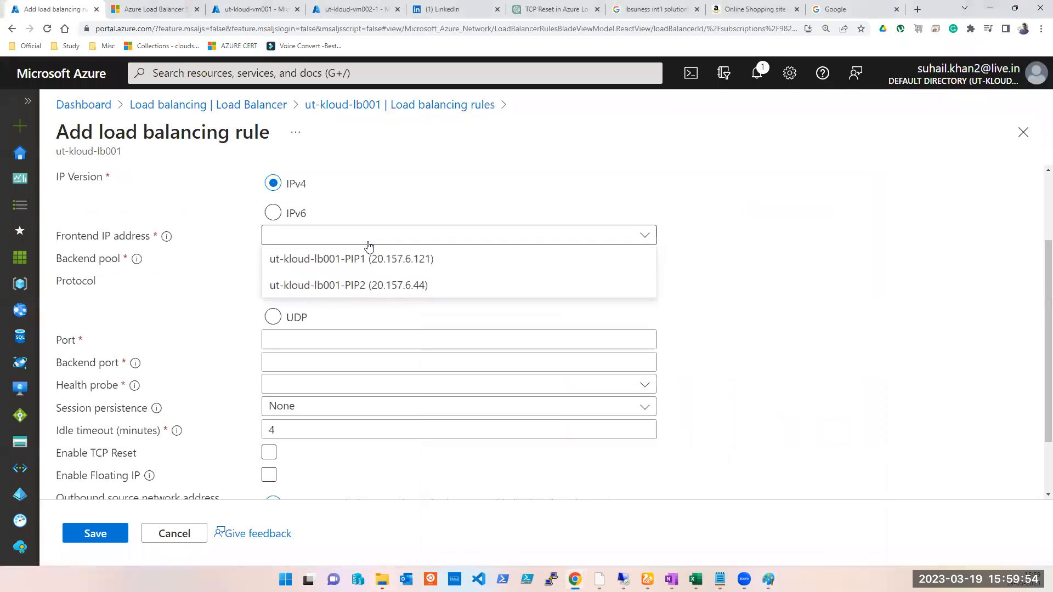
left_click(396, 260)
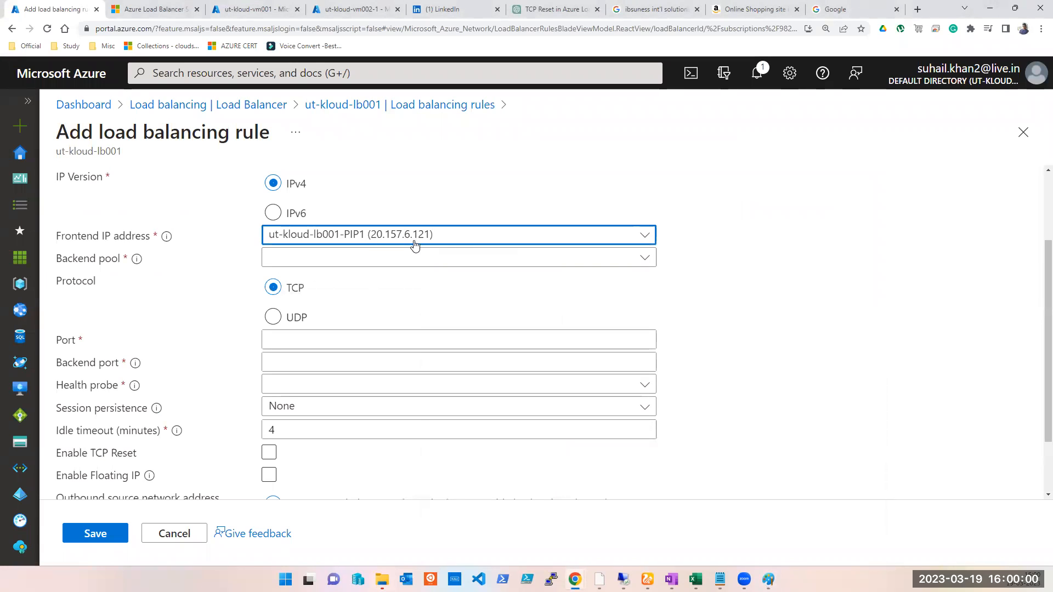
- Select ut-kloud-vm001-BEPool001 as the rule's backend pool
left_click(362, 259)
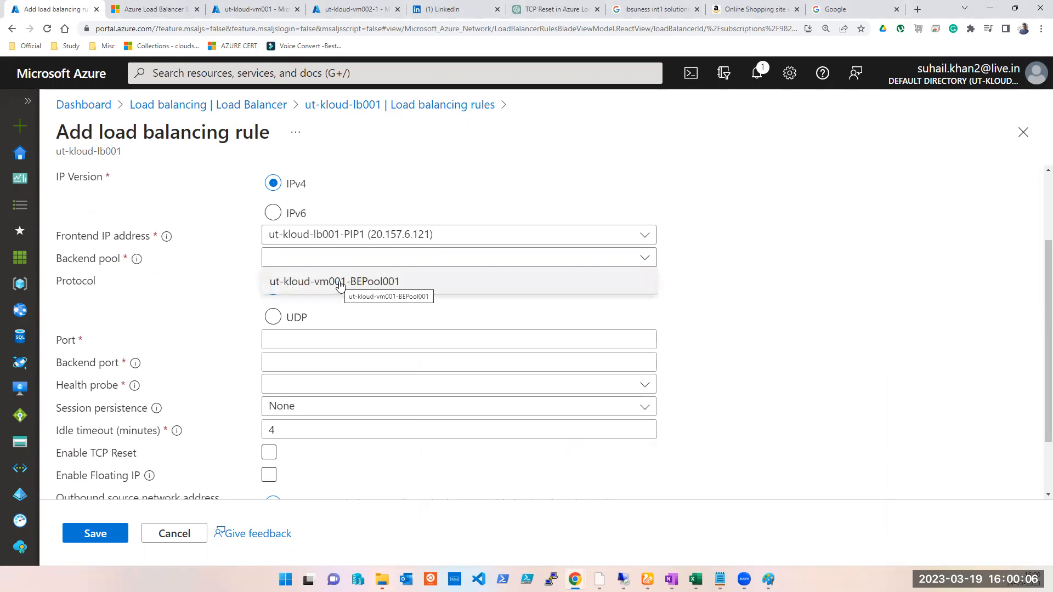
left_click(340, 282)
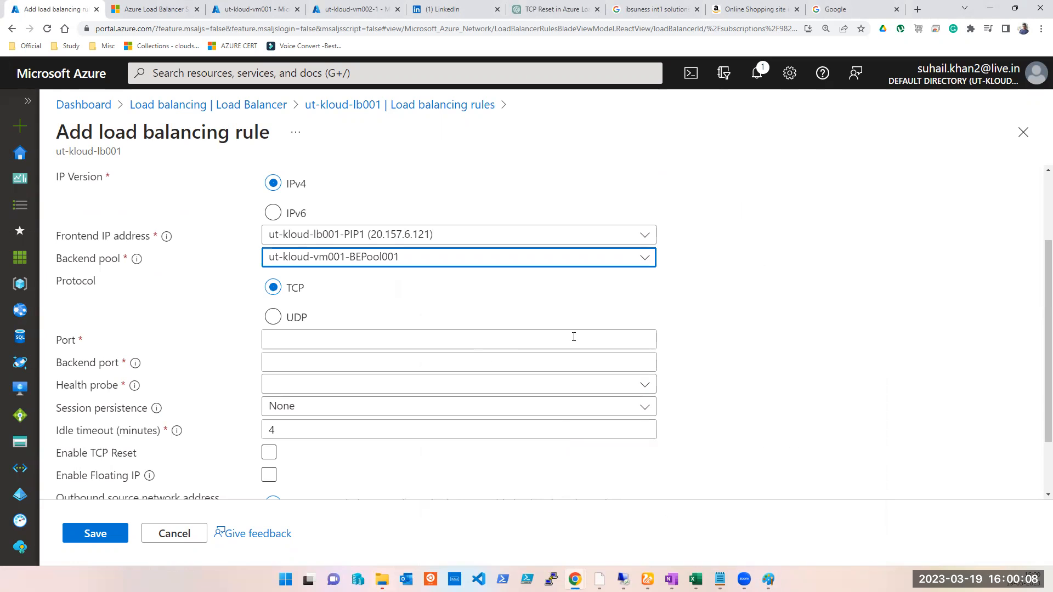
left_click(768, 579)
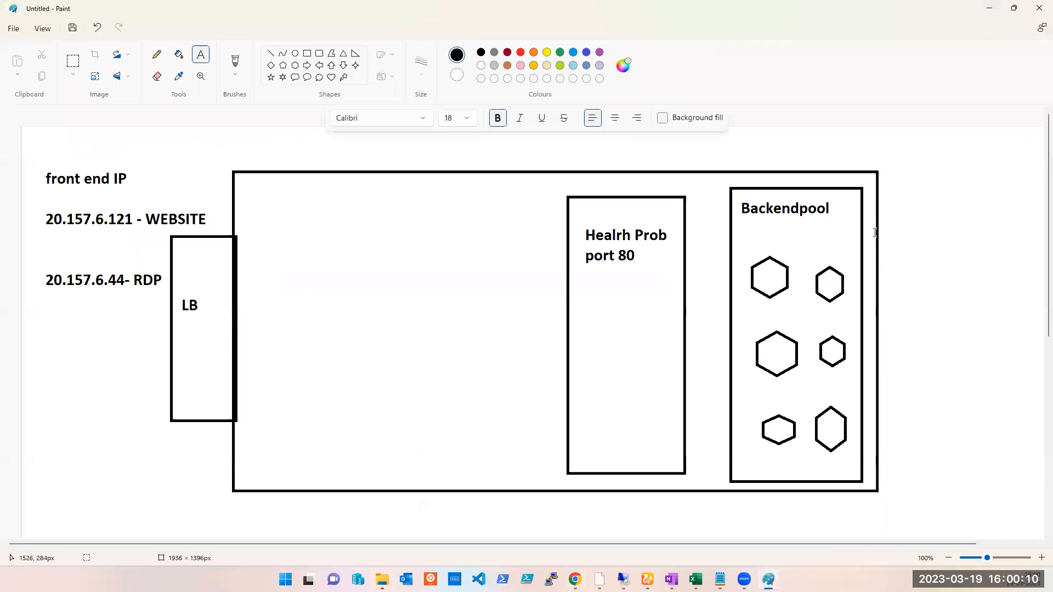
left_click(989, 8)
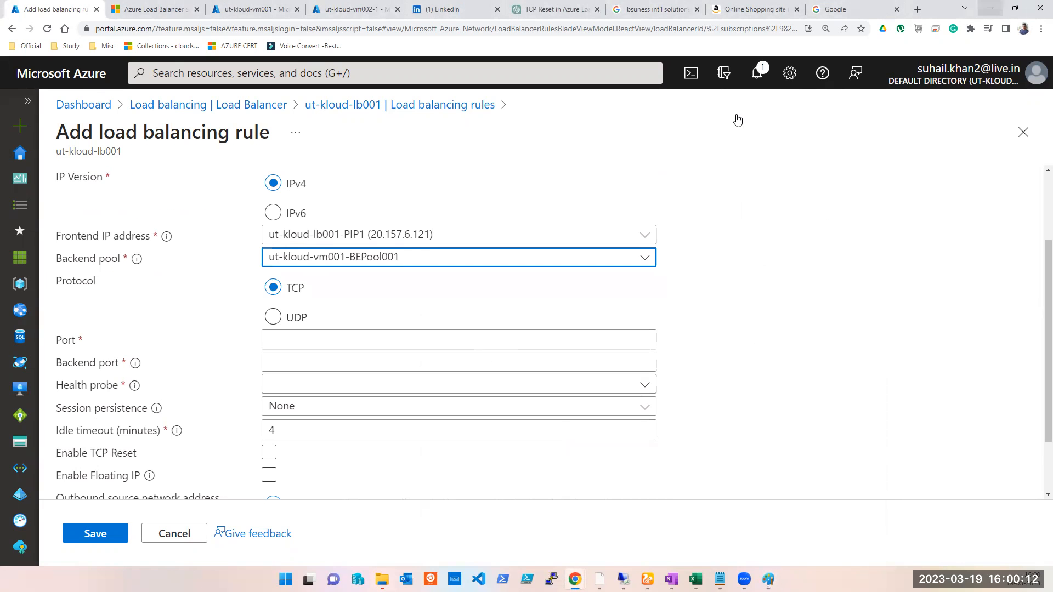
- Set both the rule's port and backend port to 80
left_click(286, 341)
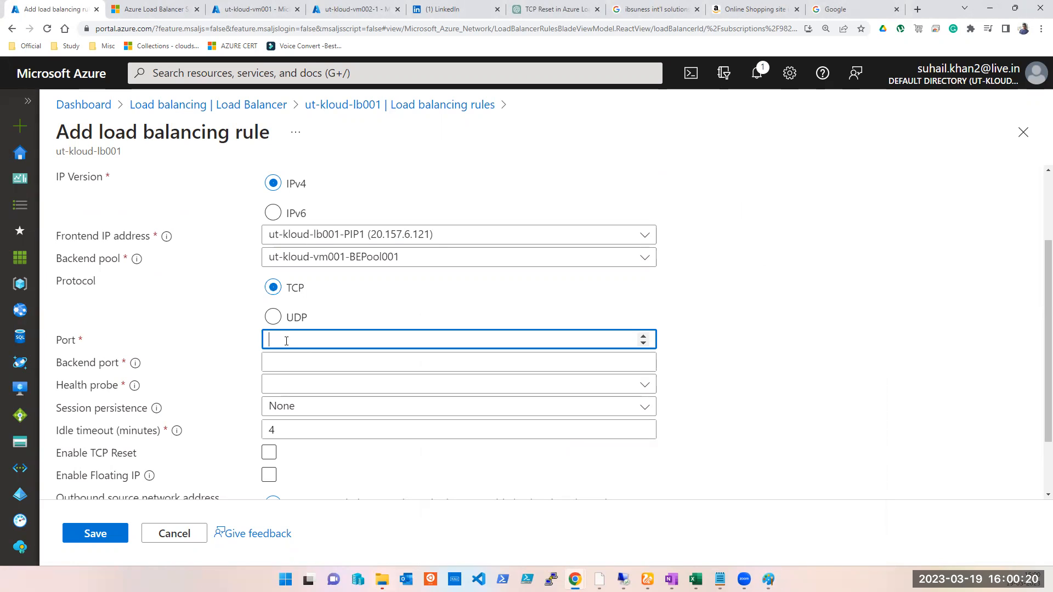
key("Tab")
type("80")
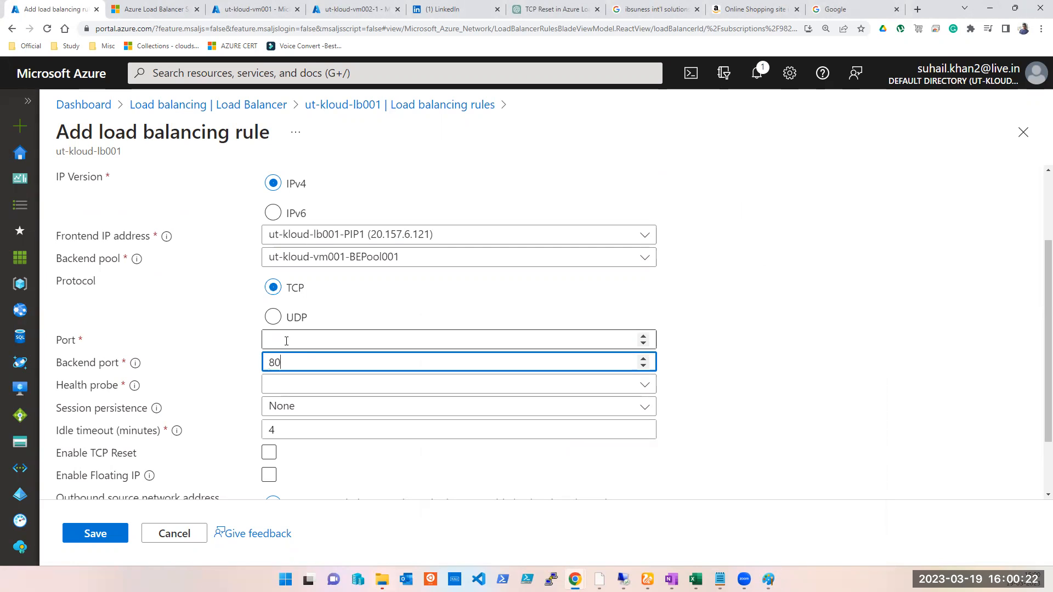
left_click(286, 341)
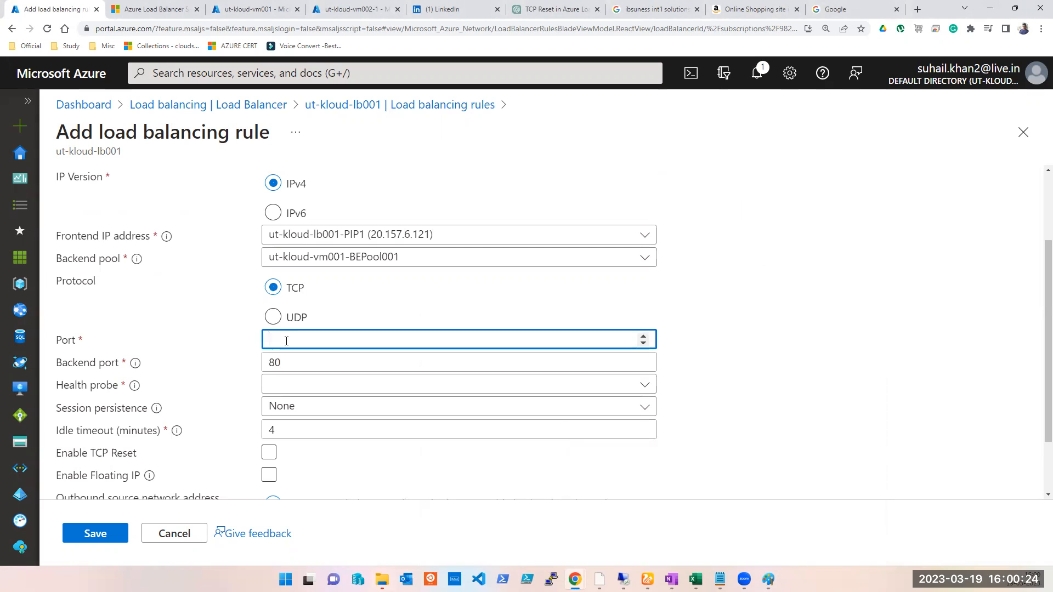
type("80")
key("Tab")
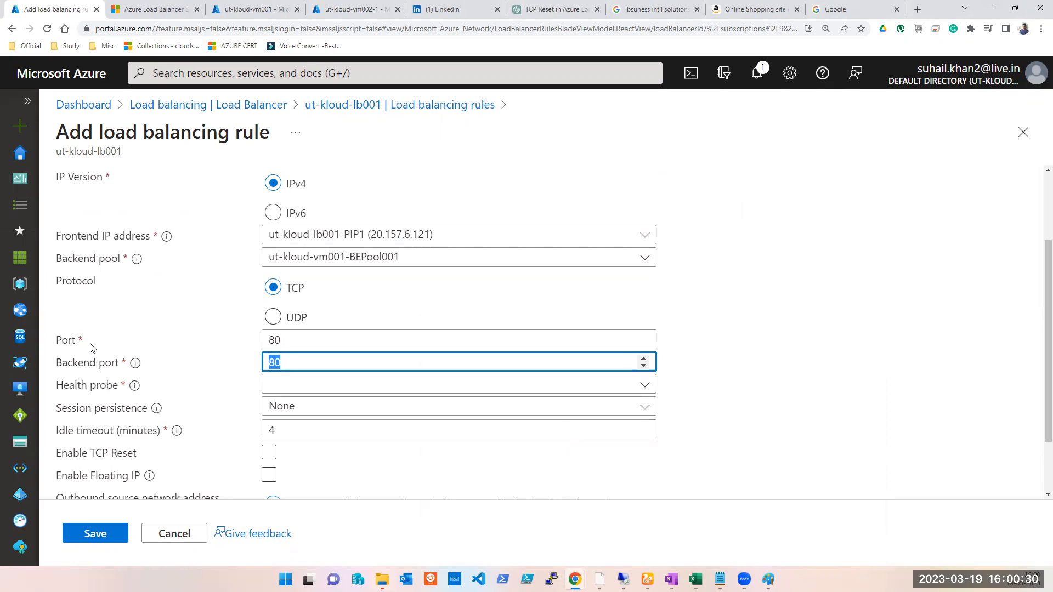
left_click(308, 335)
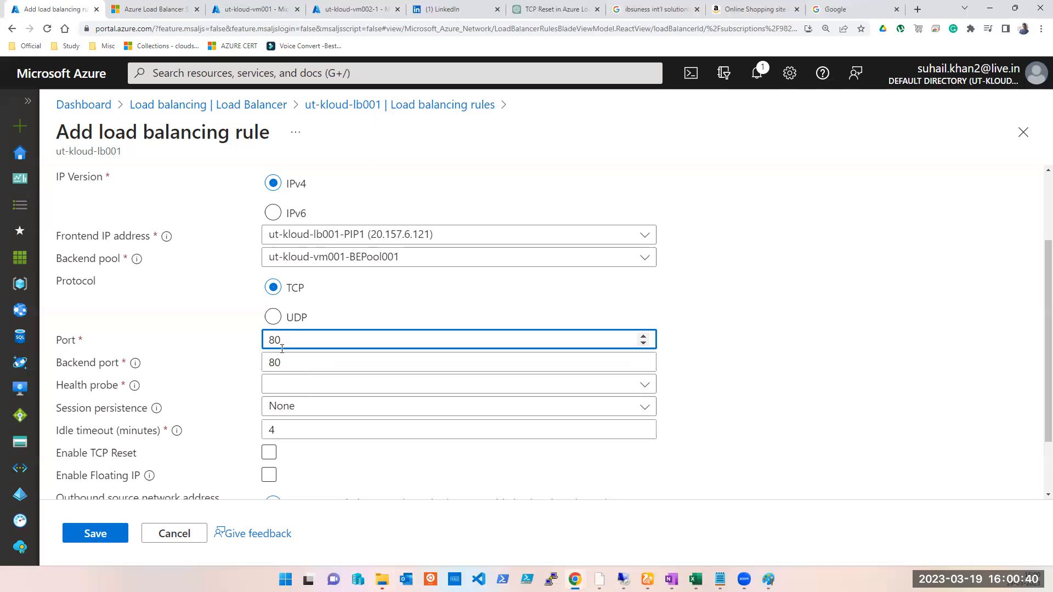
- Open the health probes page of load balancer ut-kloud-lb001
left_click(289, 387)
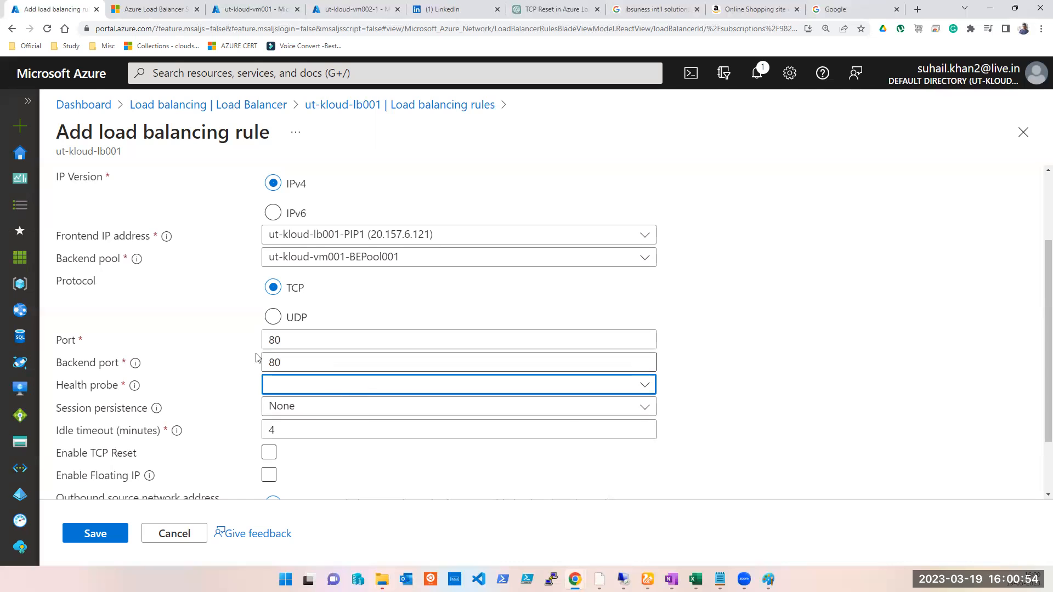
left_click(247, 9)
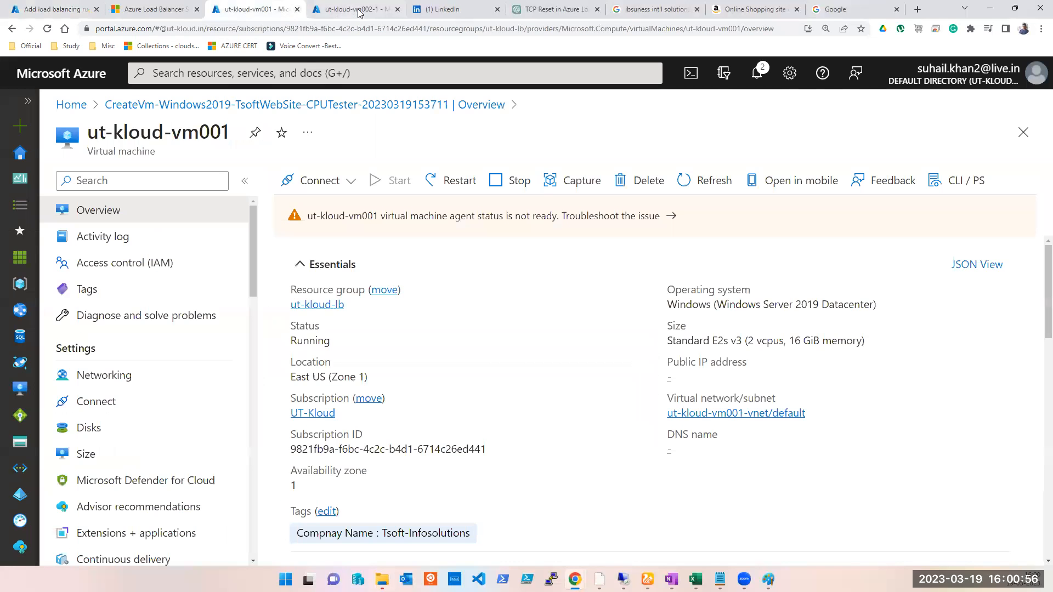
left_click(308, 15)
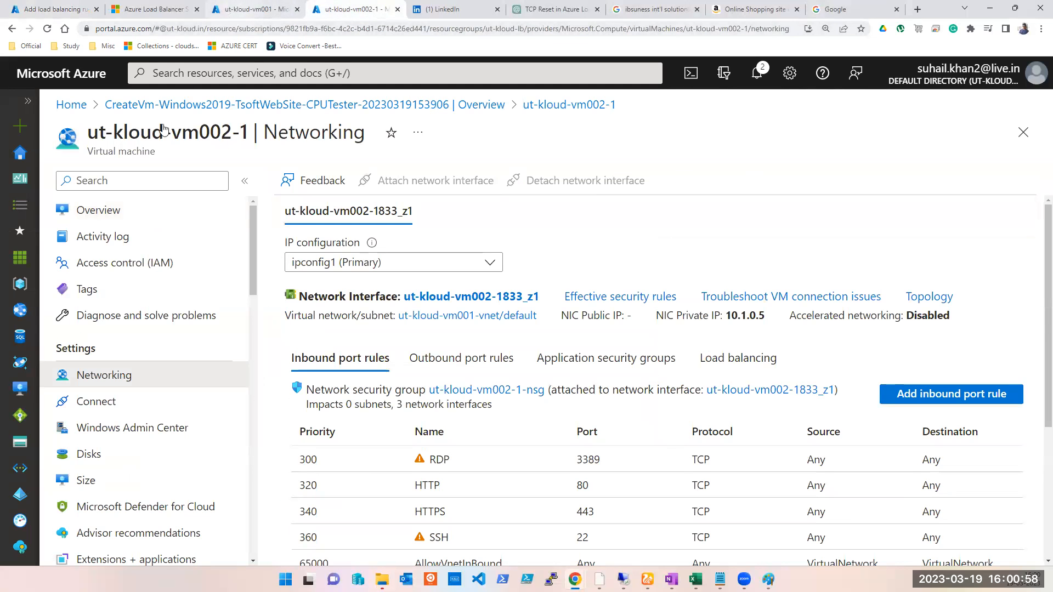
left_click(21, 155)
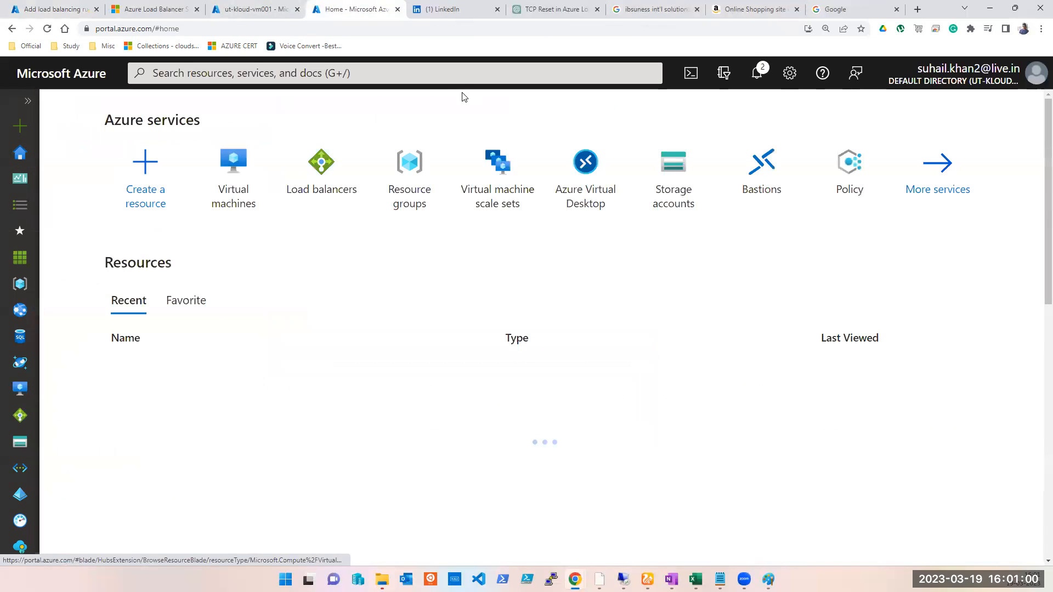
left_click(322, 188)
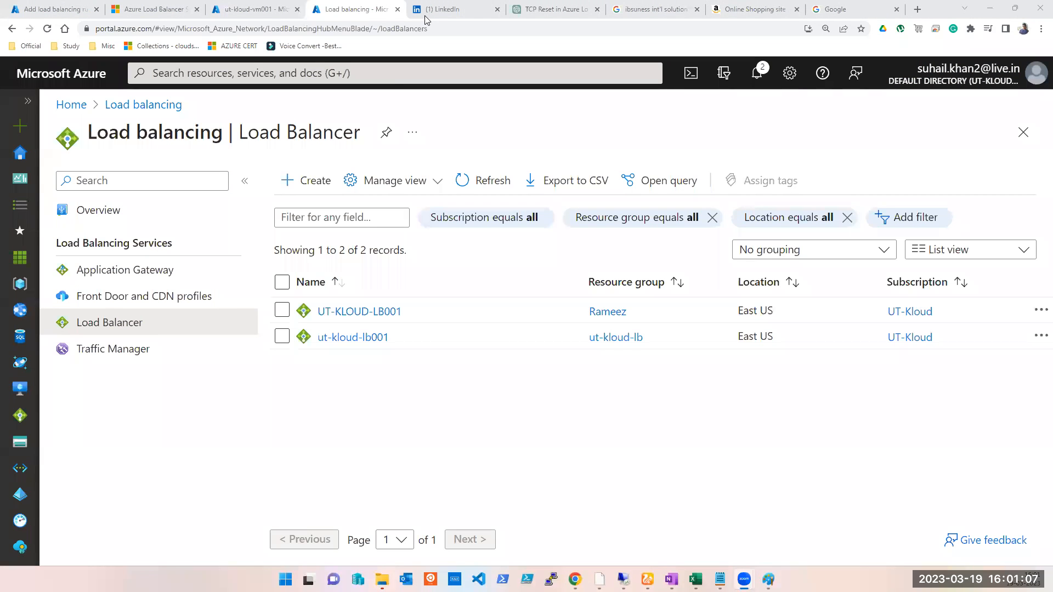
left_click(348, 337)
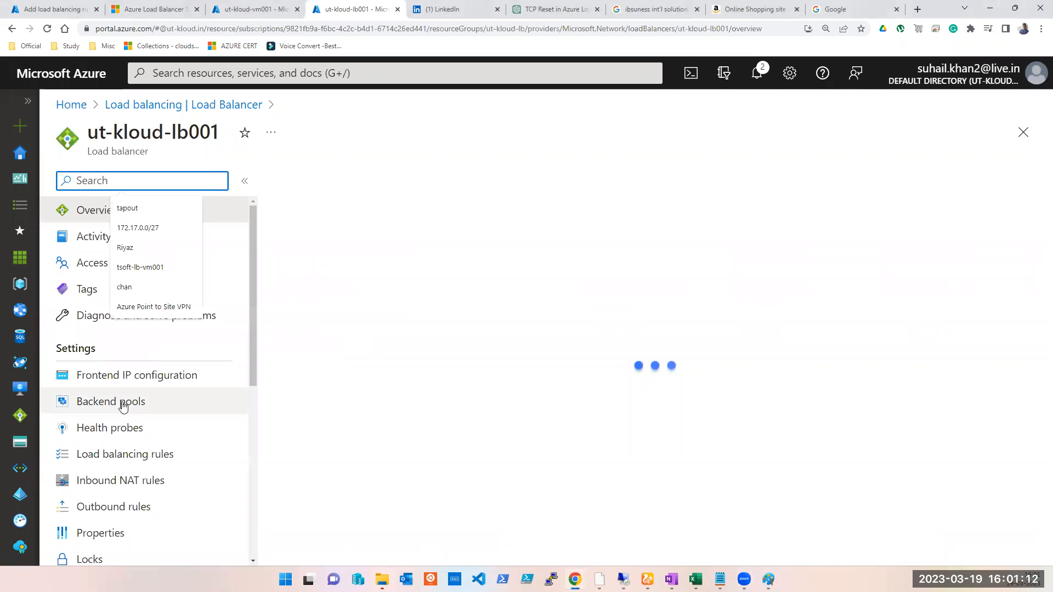
left_click(116, 434)
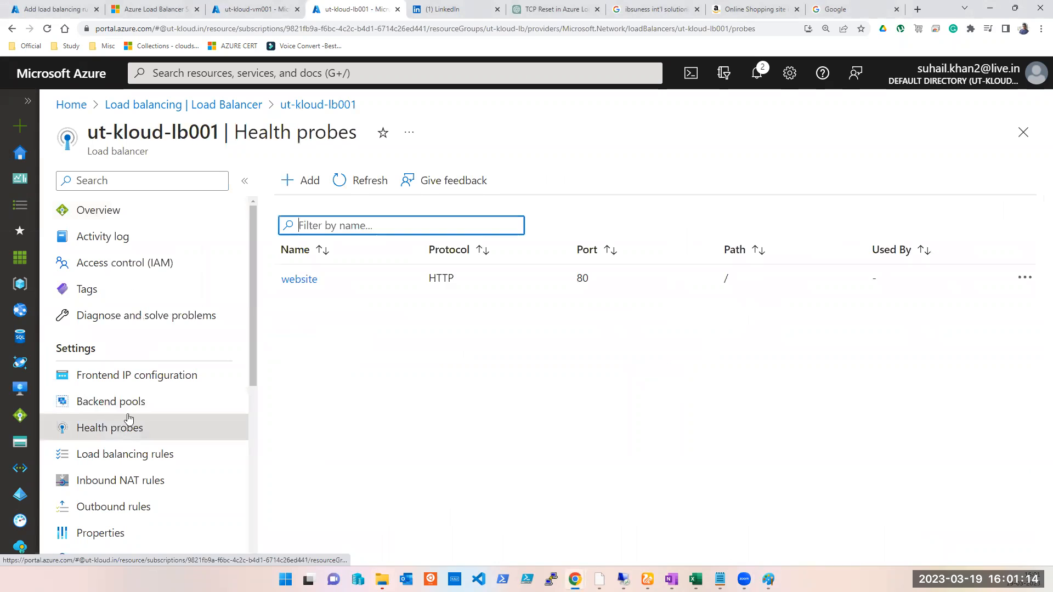
- Start a new health probe named RDP with TCP protocol on port 3389
left_click(302, 181)
left_click(316, 279)
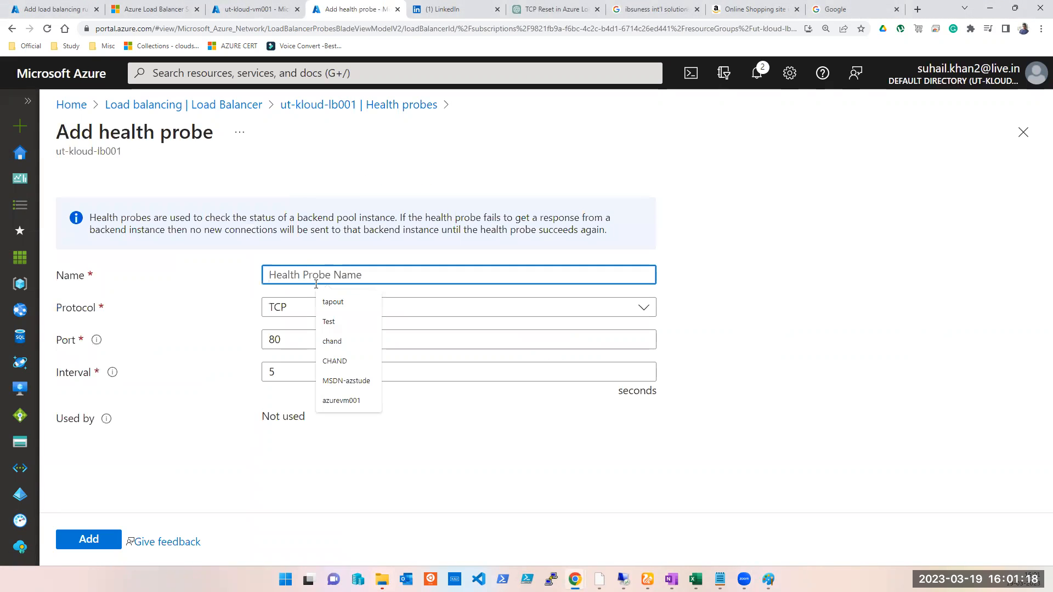
type("RDP")
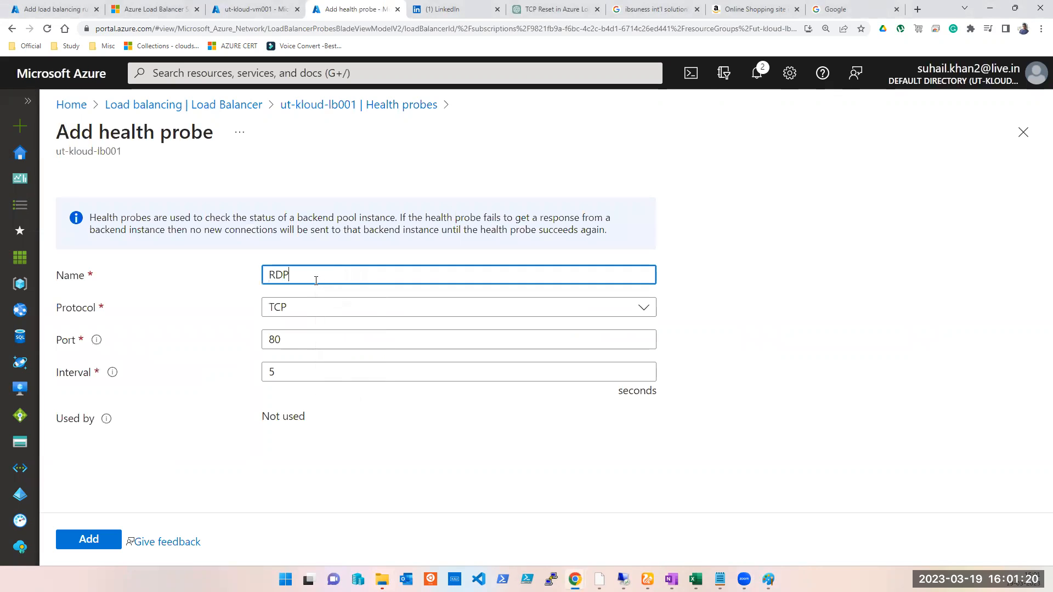
left_click(308, 308)
left_click(308, 308)
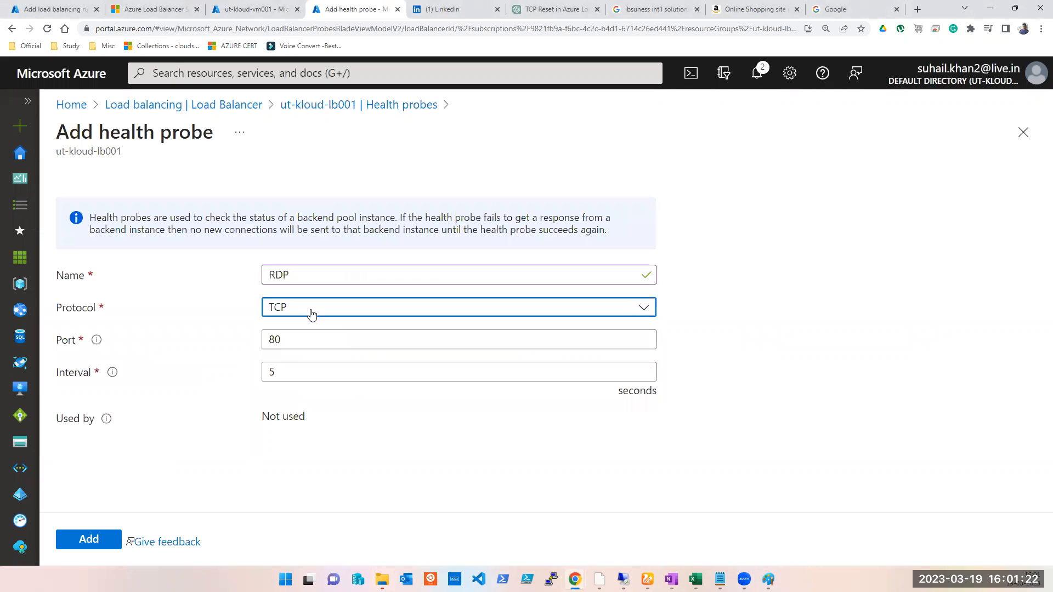
double_click(294, 342)
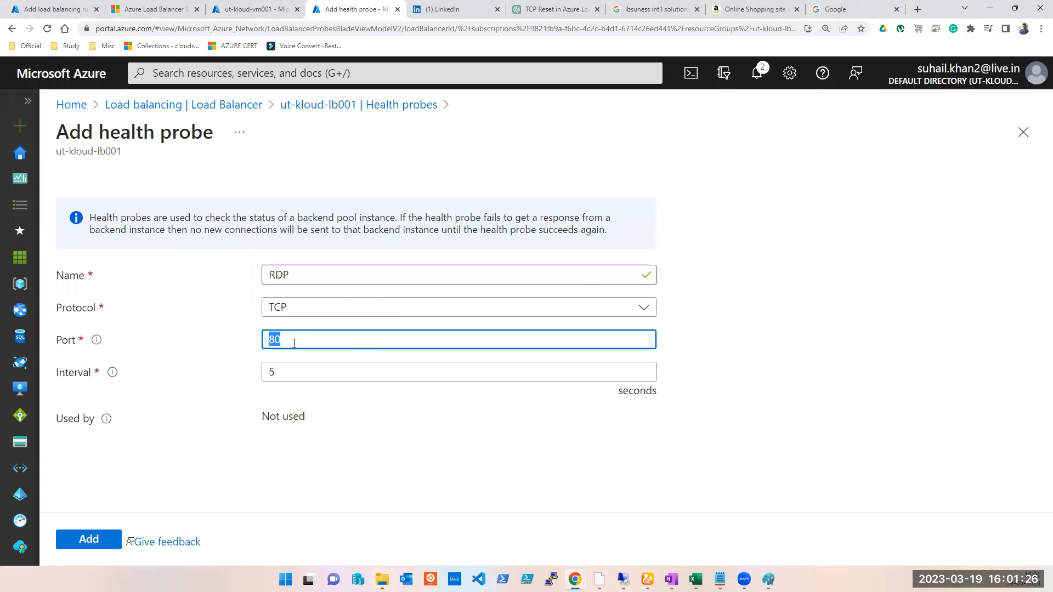
type("3389")
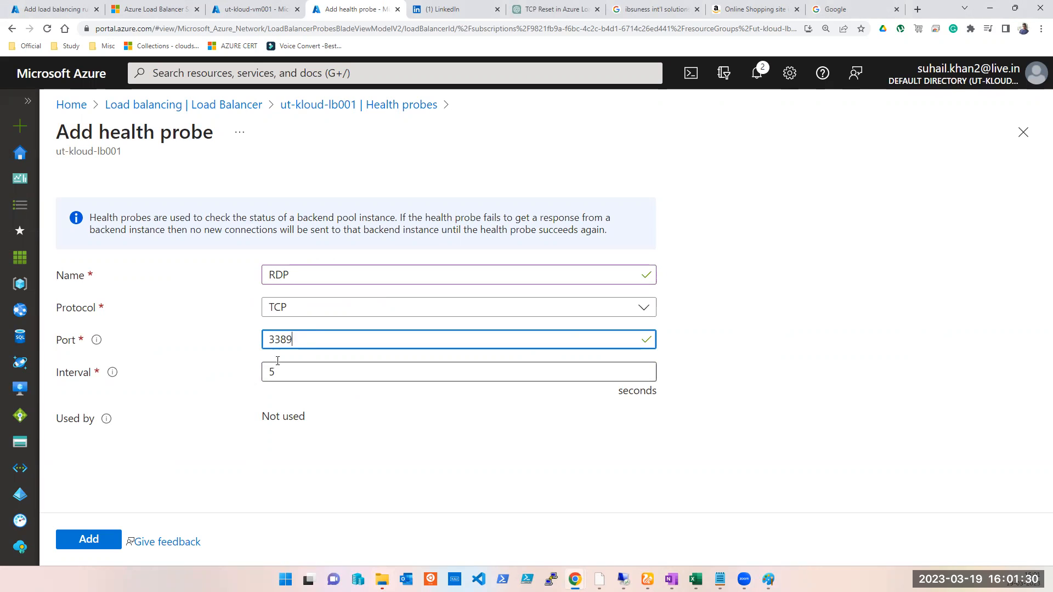
- Add the text "PORT 3389" inside the health probe rectangle of the Paint diagram
left_click(768, 579)
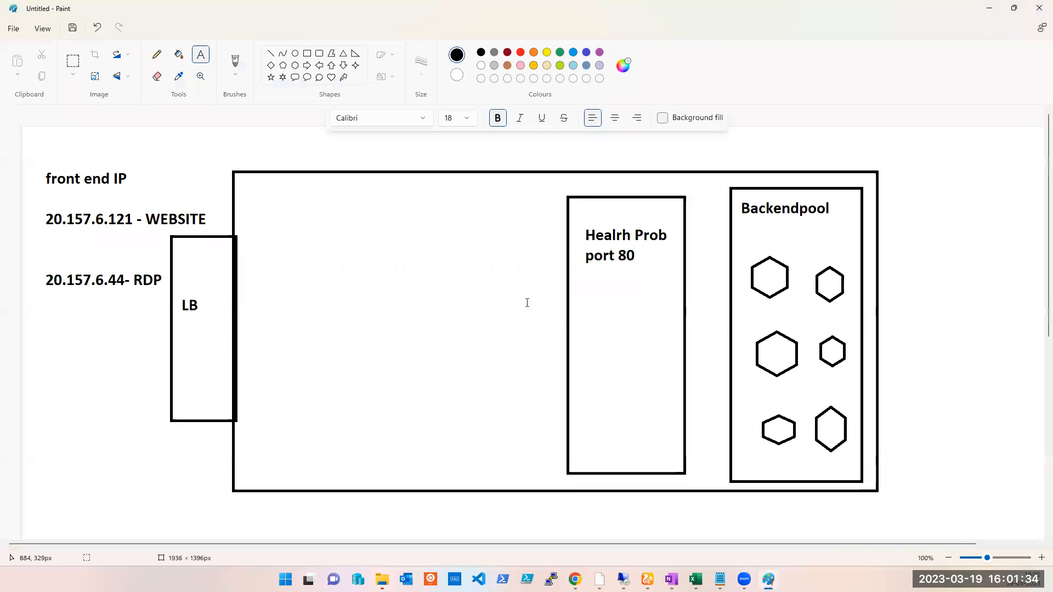
left_click_drag(624, 327, 803, 350)
left_click(202, 60)
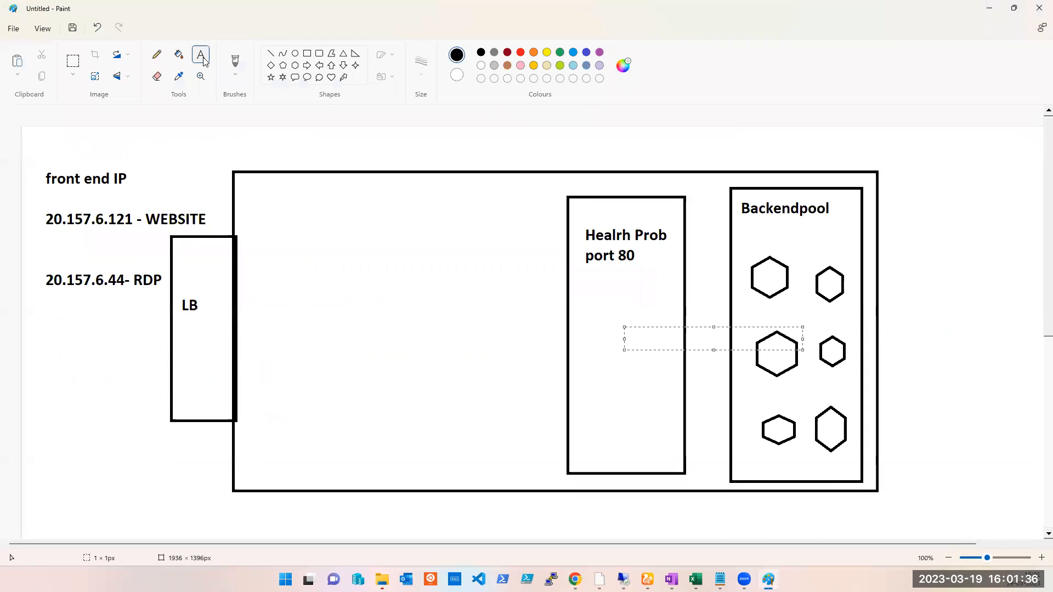
left_click_drag(587, 293, 625, 338)
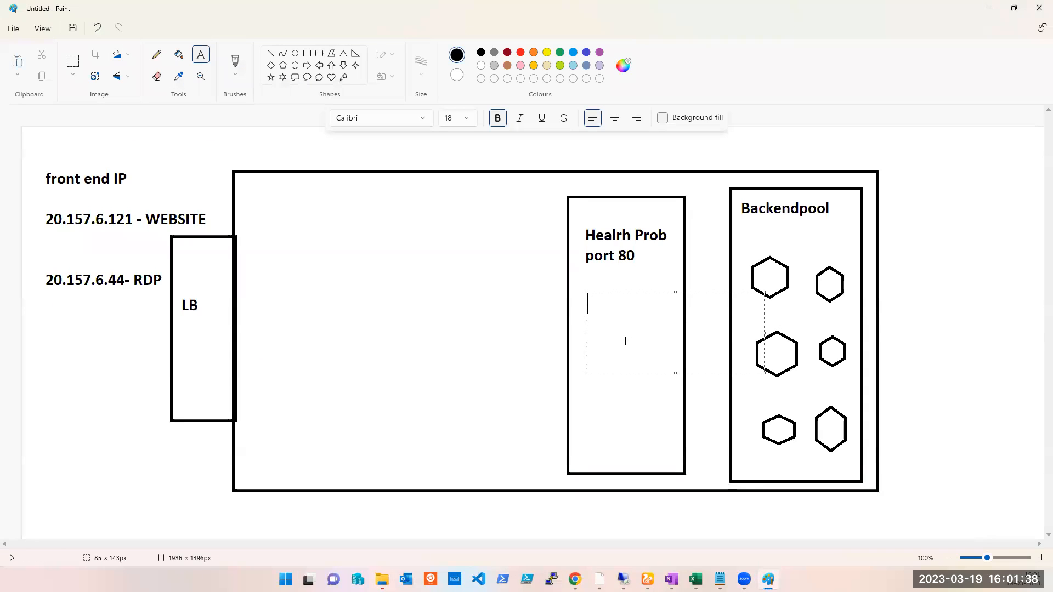
type("PORT 3389")
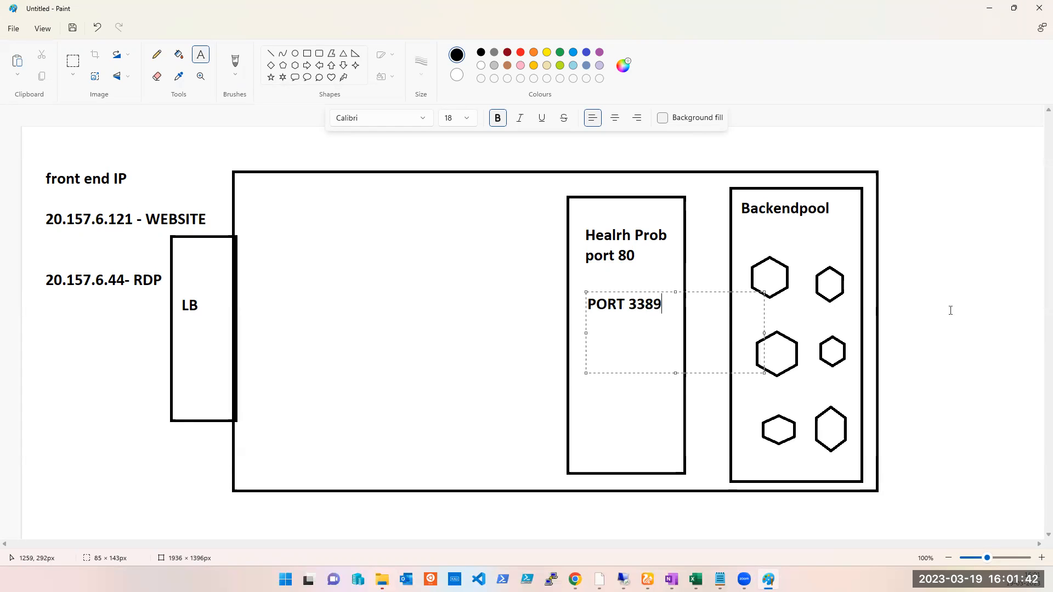
left_click(1035, 318)
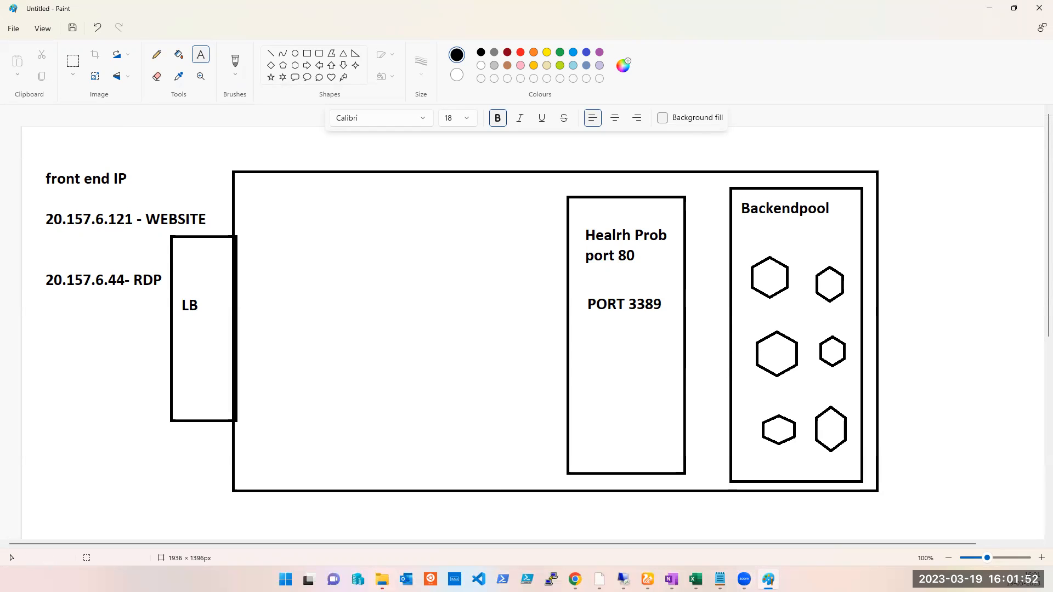
- Save the new RDP health probe
mouse_move(574, 579)
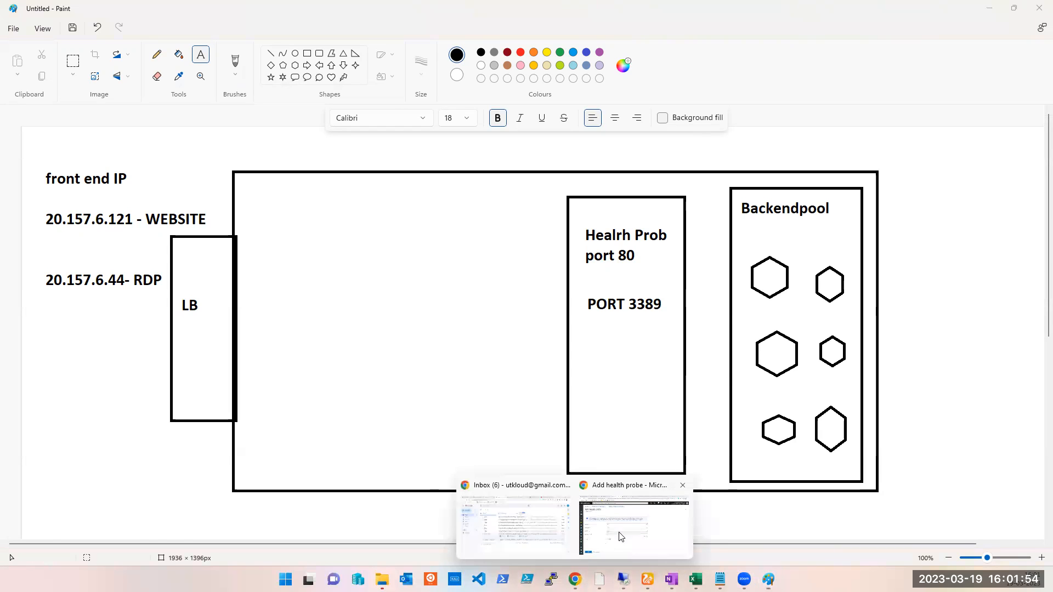
left_click(620, 526)
left_click(88, 542)
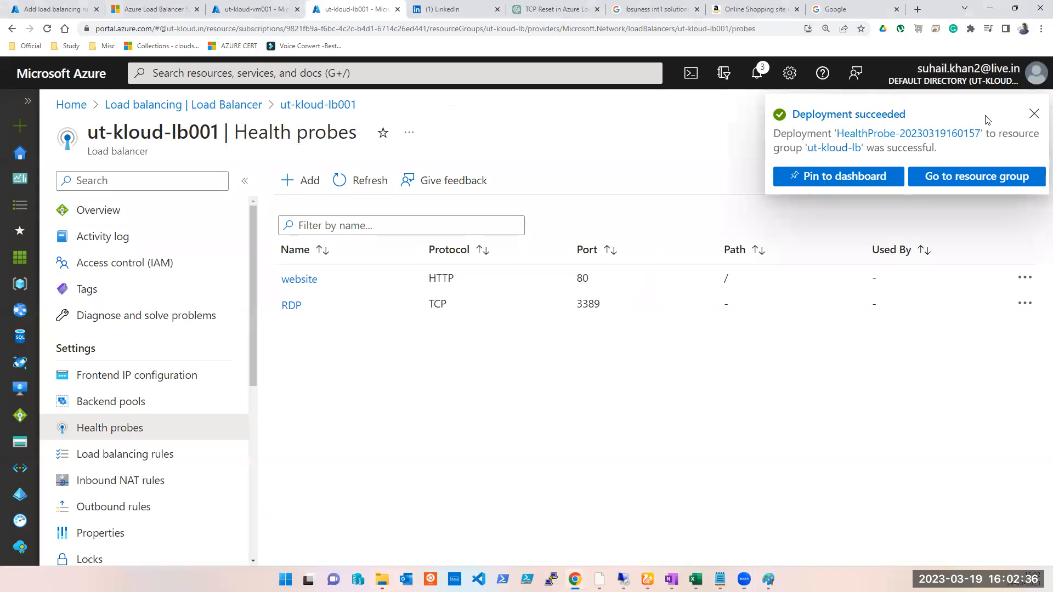
- Refresh the health probe list and reload the load balancing rule page
left_click(1033, 116)
left_click(339, 180)
left_click(52, 9)
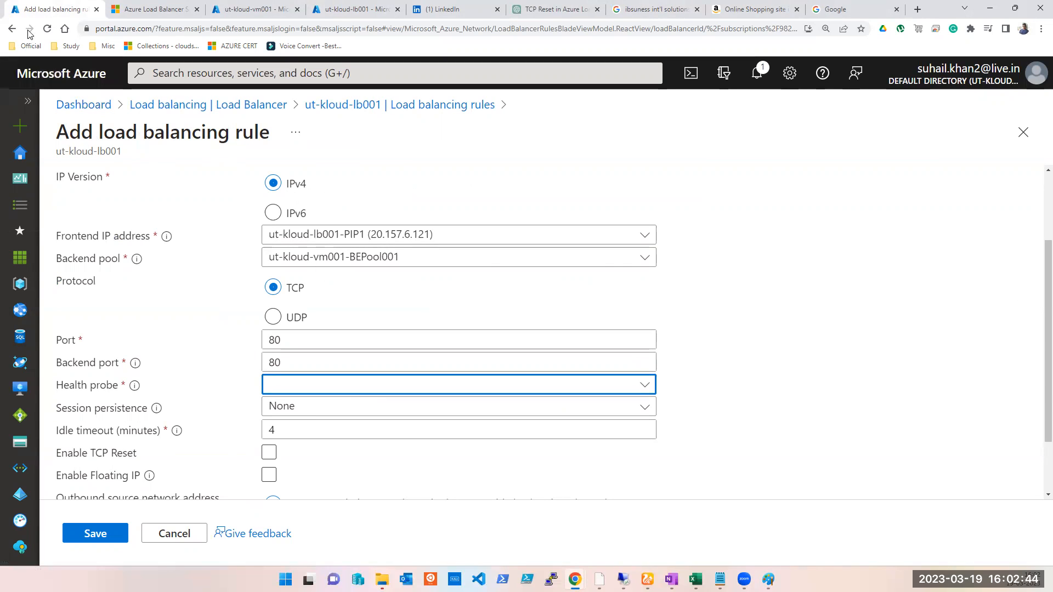
left_click(47, 28)
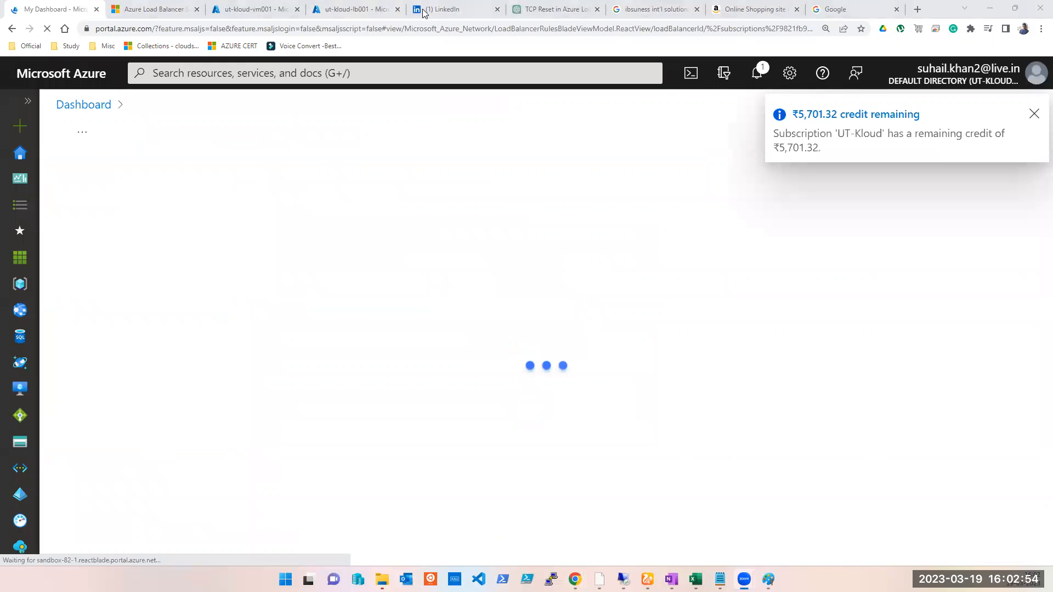
- Open the ut-kloud-lb001 load balancer and browse its health probes and load balancing rules pages
left_click(189, 79)
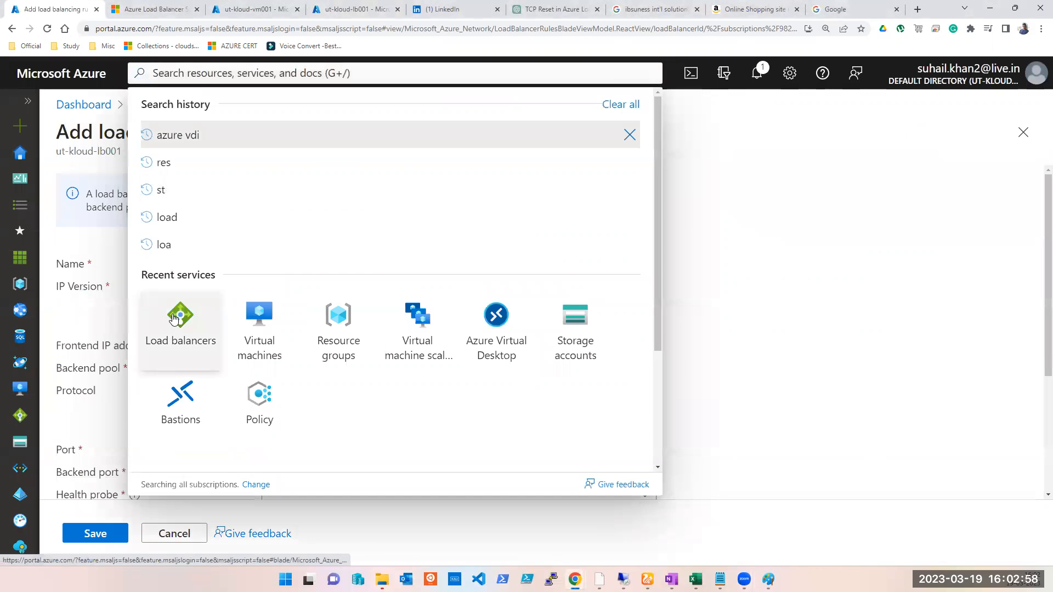
left_click(175, 318)
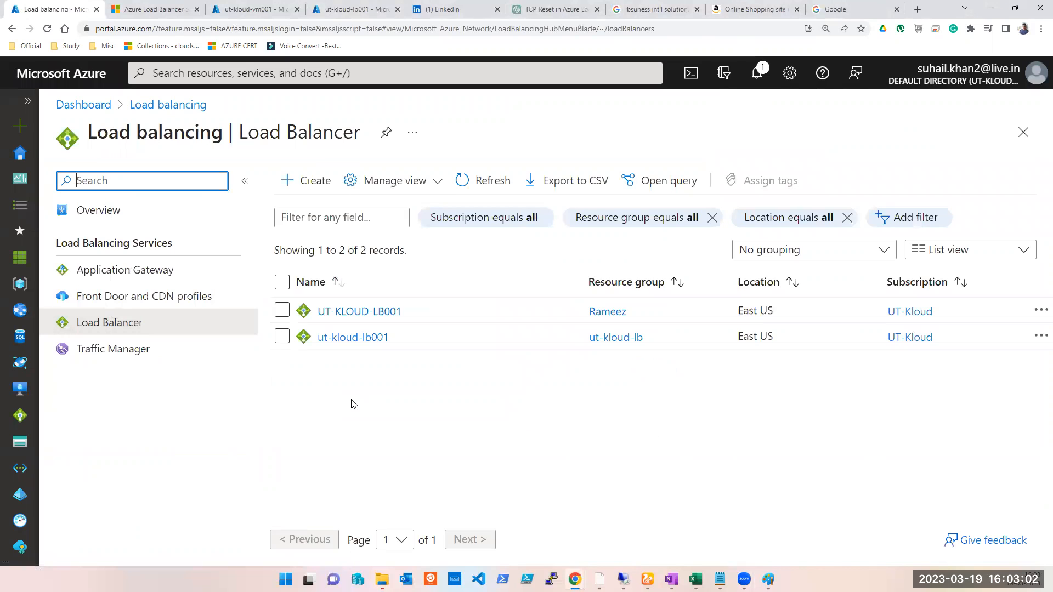
left_click(369, 337)
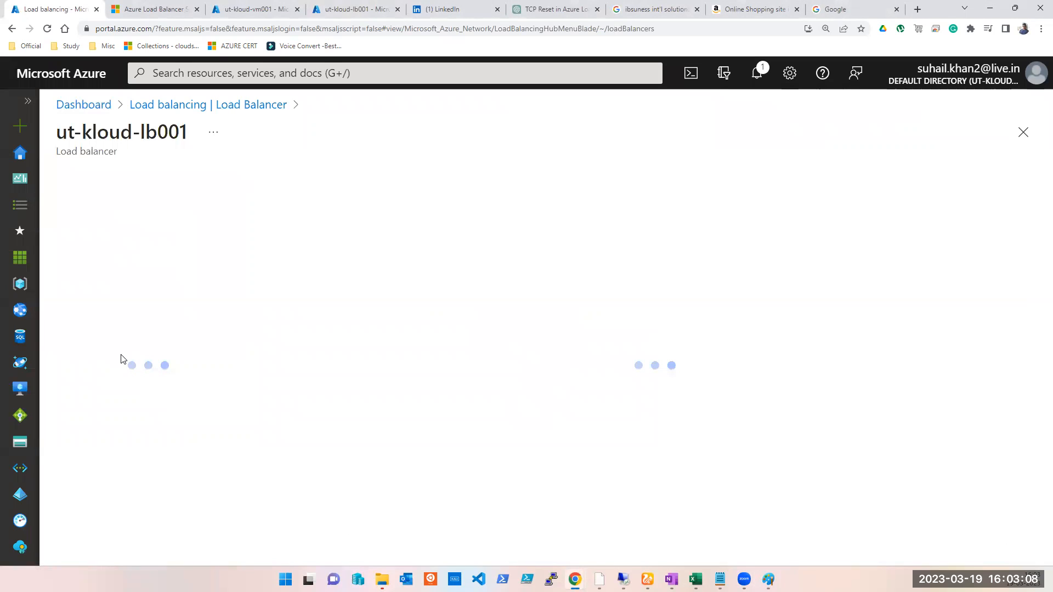
left_click(117, 405)
left_click(125, 433)
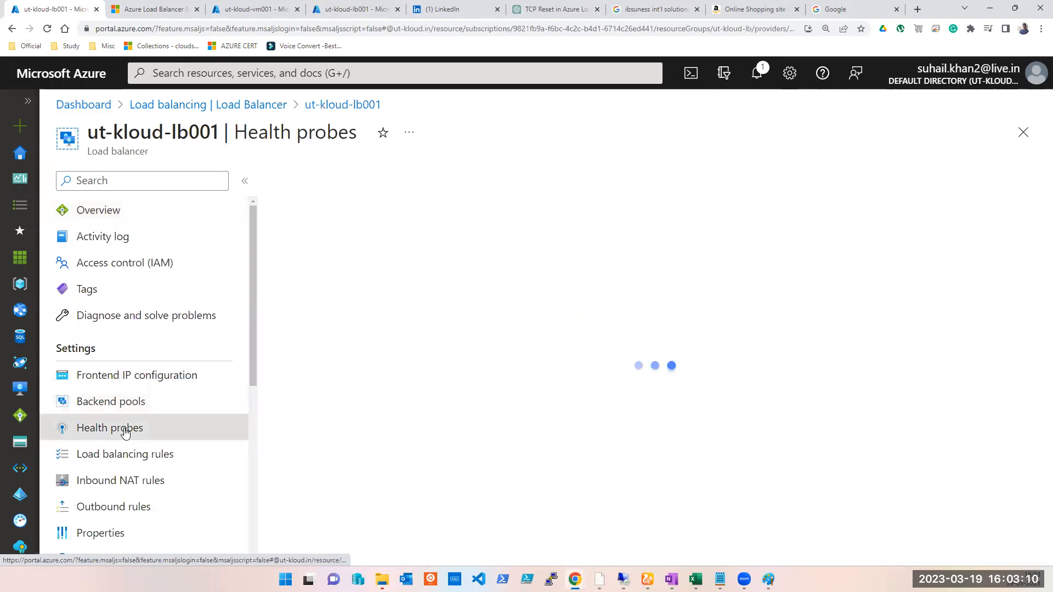
left_click(125, 458)
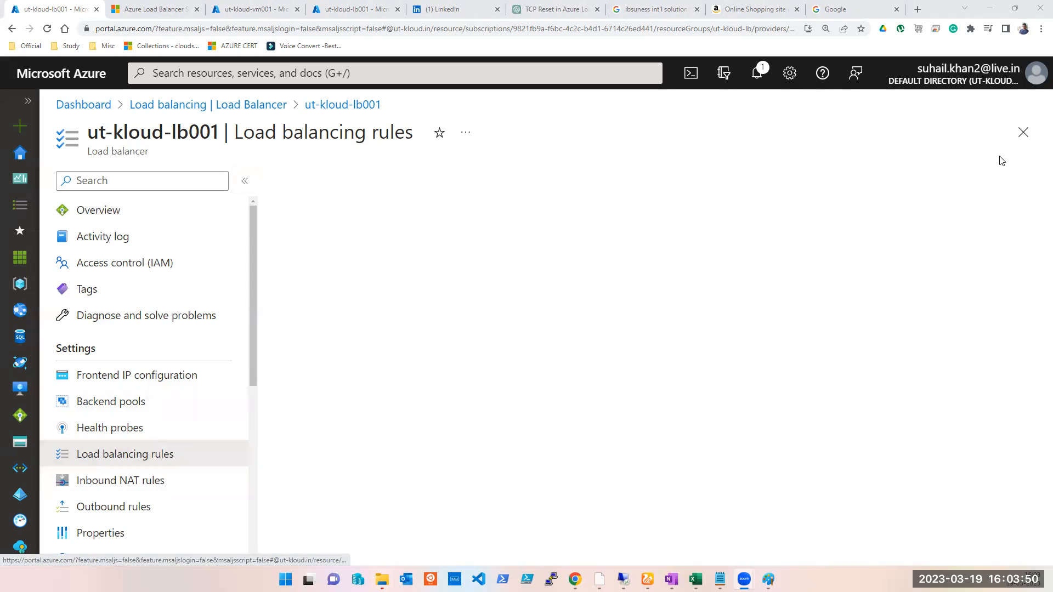
- Reopen ut-kloud-lb001's load balancing rules and start adding a new rule named WEBSITE
left_click(1026, 137)
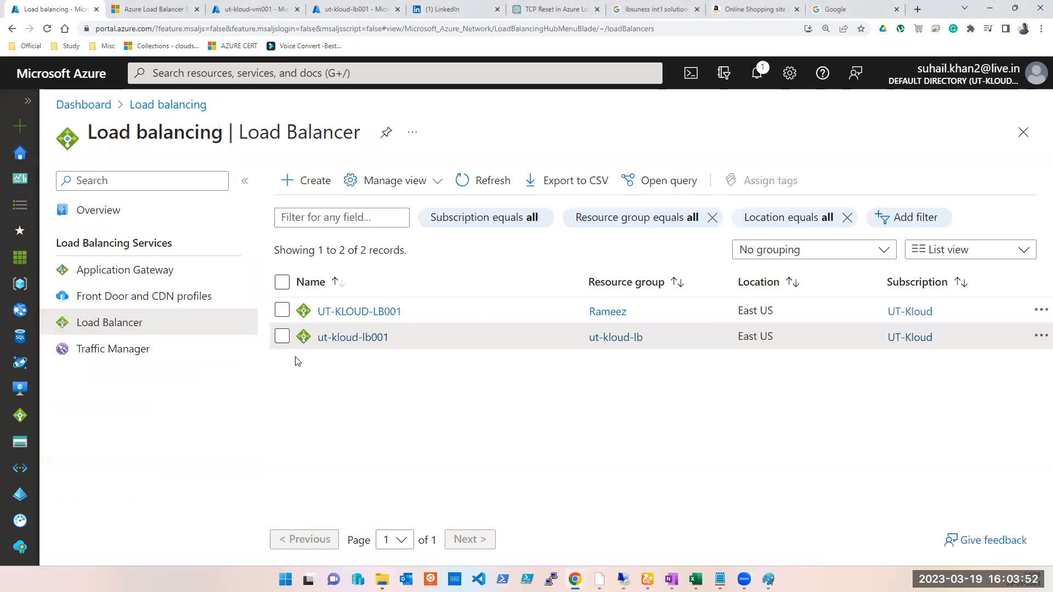
left_click(331, 342)
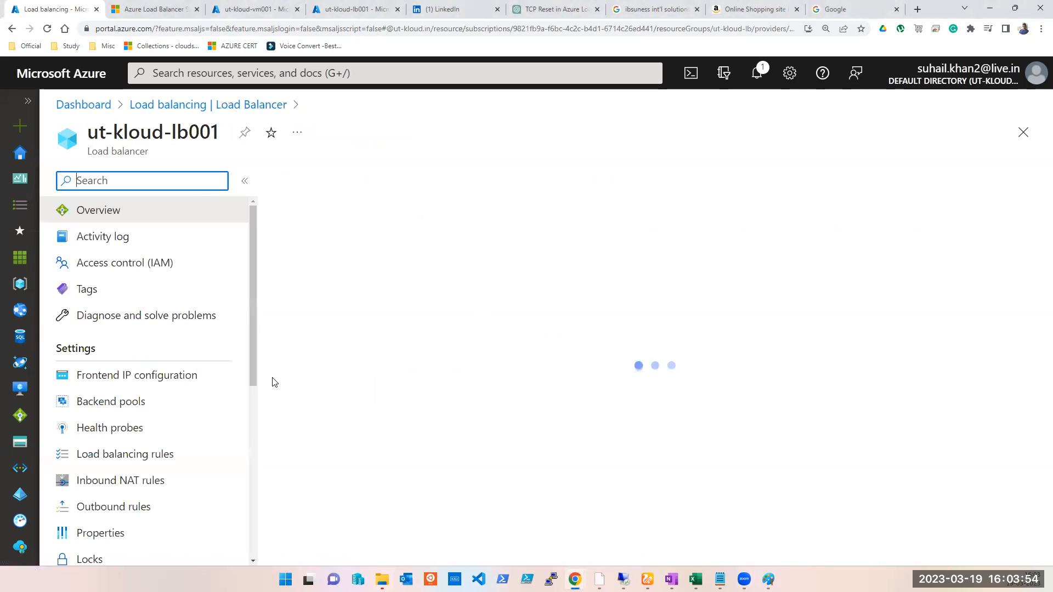
left_click(106, 455)
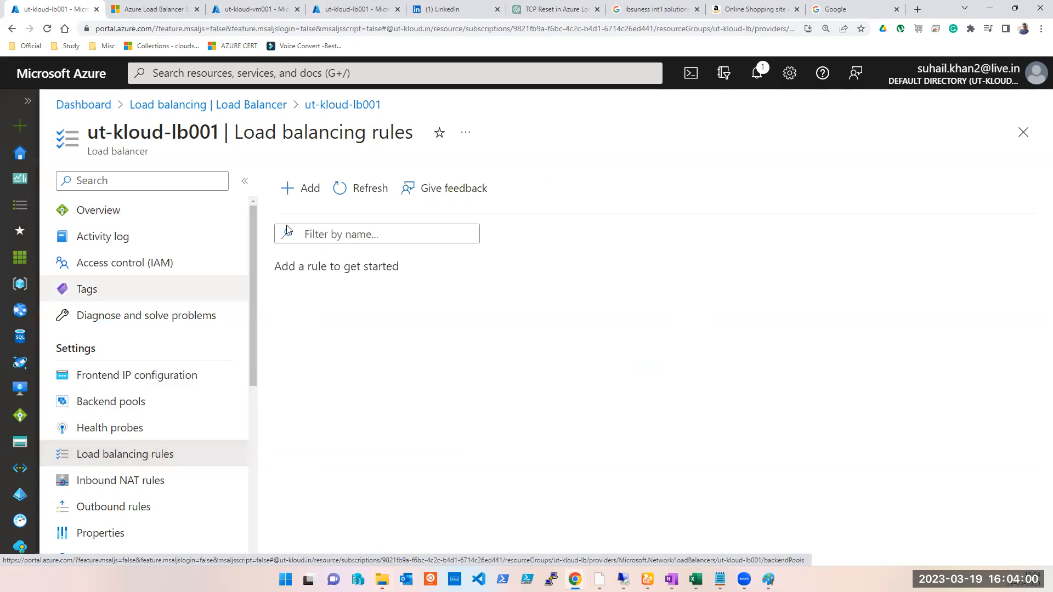
left_click(314, 188)
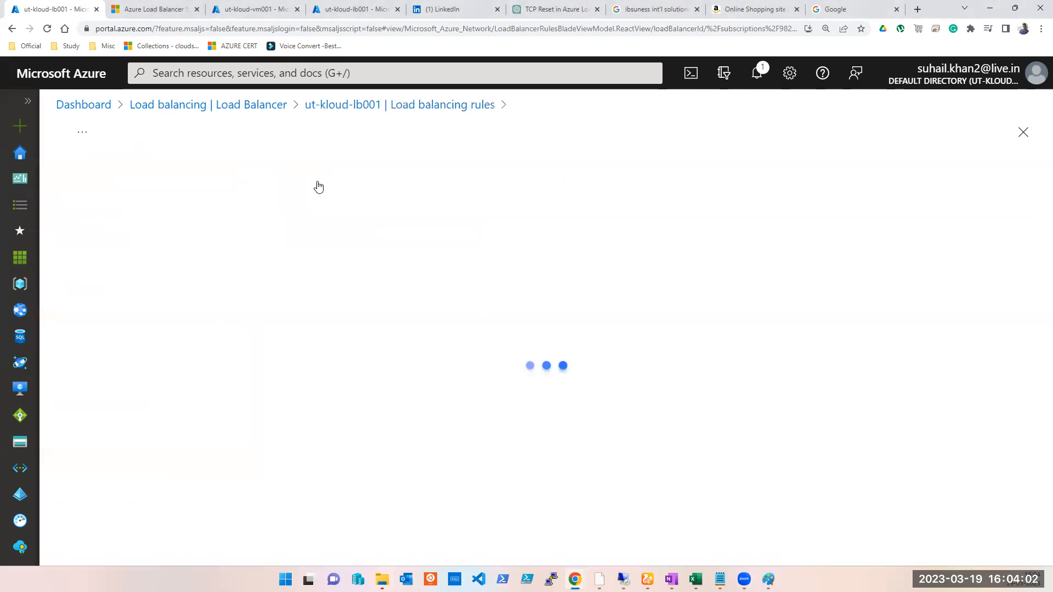
left_click(310, 259)
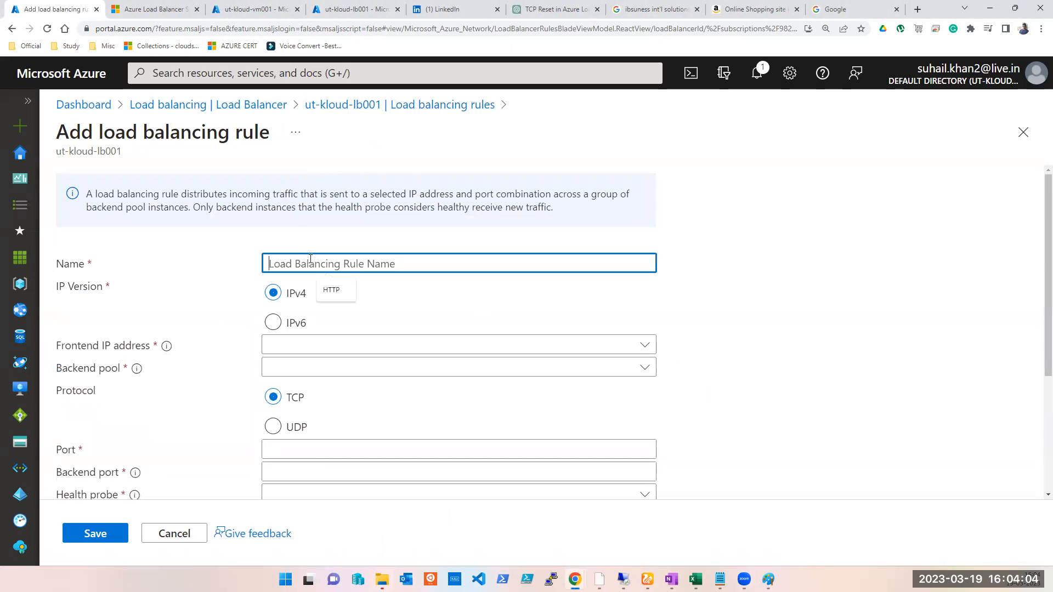
type("WEBSITE")
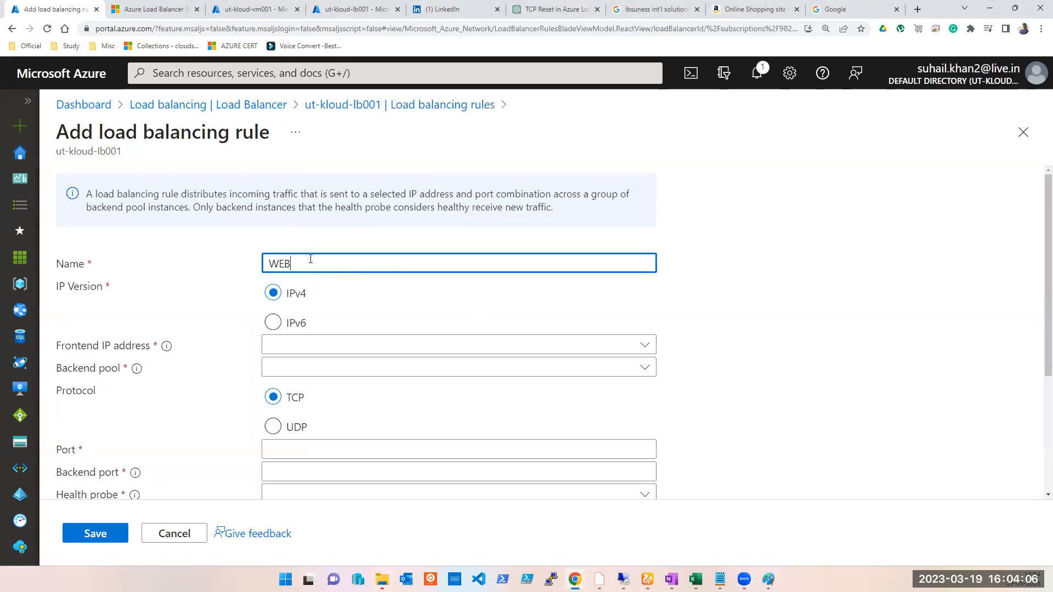
- Select frontend IP ut-kloud-lb001-PIP1 (20.157.6.121) and backend pool ut-kloud-vm001-BEPool001 for the rule
left_click(306, 350)
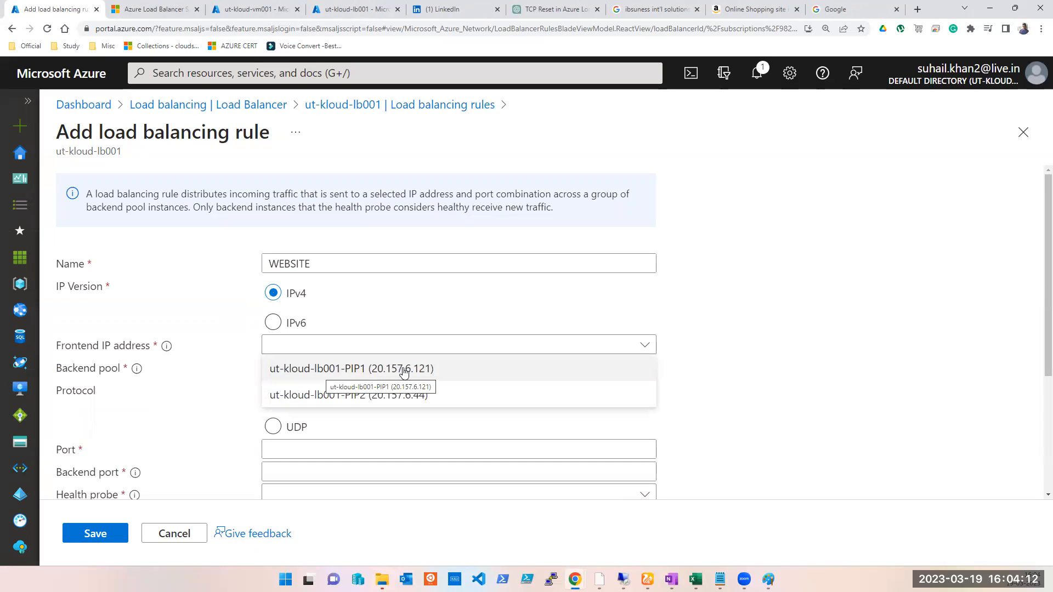
left_click(424, 370)
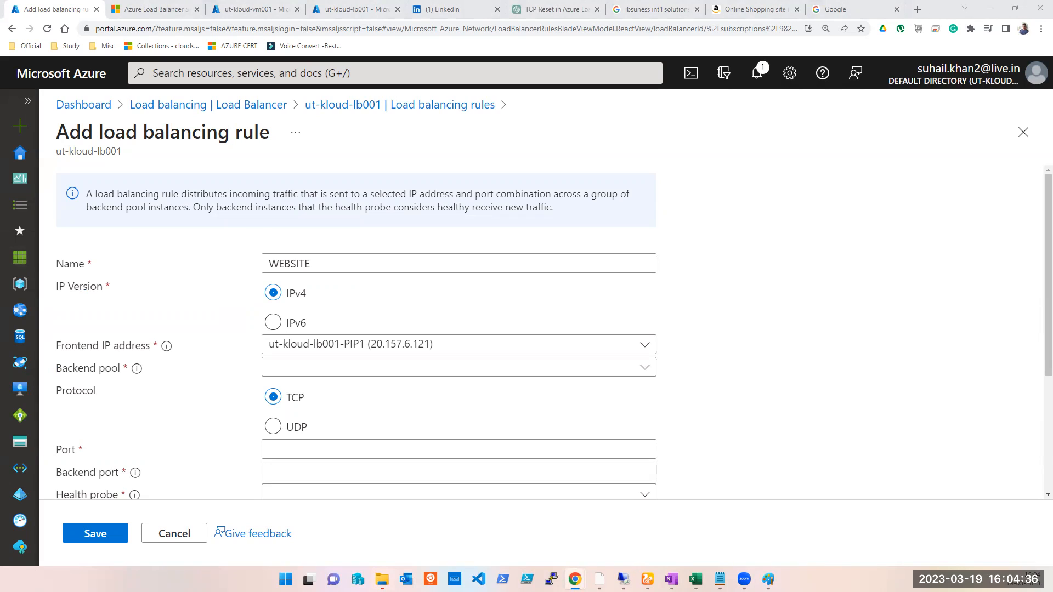
left_click(392, 365)
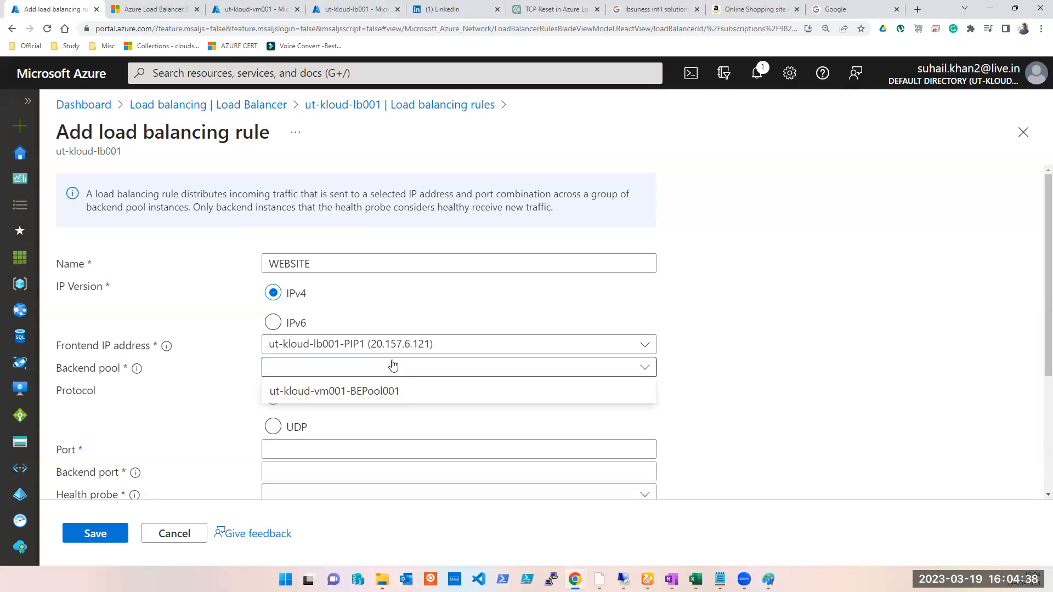
left_click(393, 365)
left_click(393, 366)
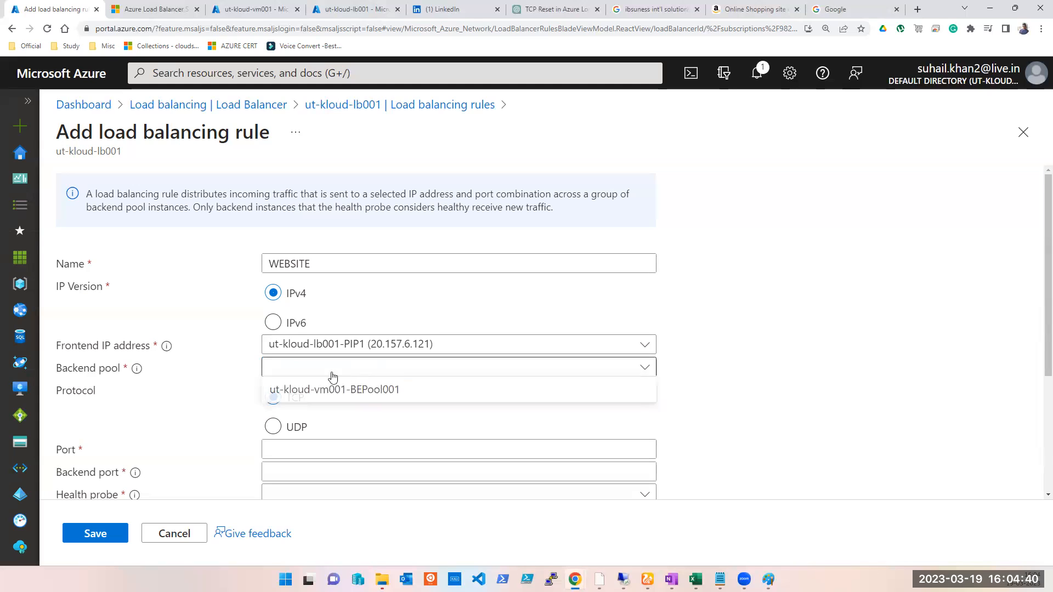
left_click(307, 391)
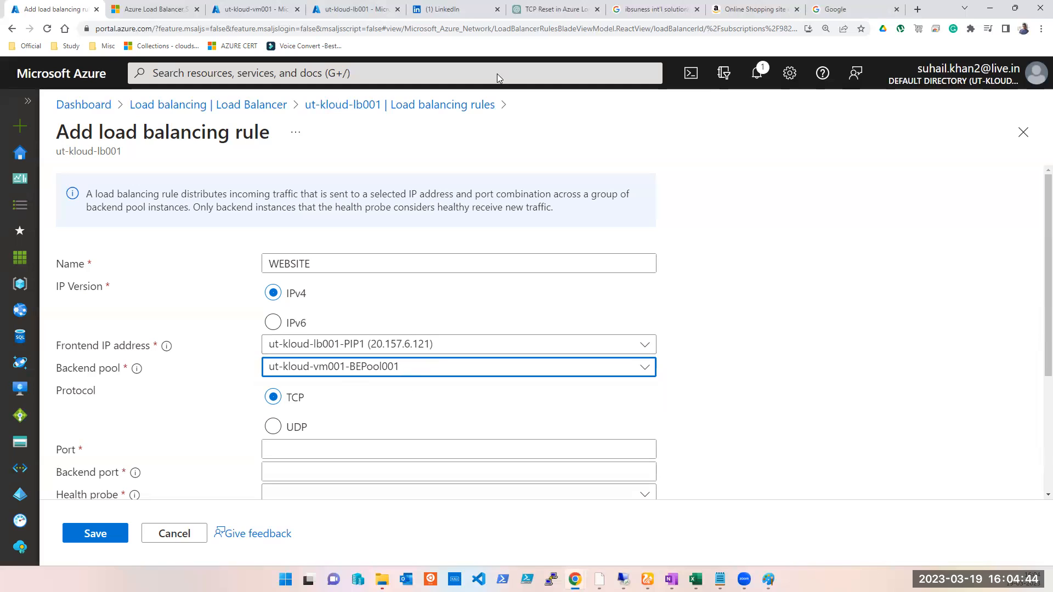
left_click(429, 16)
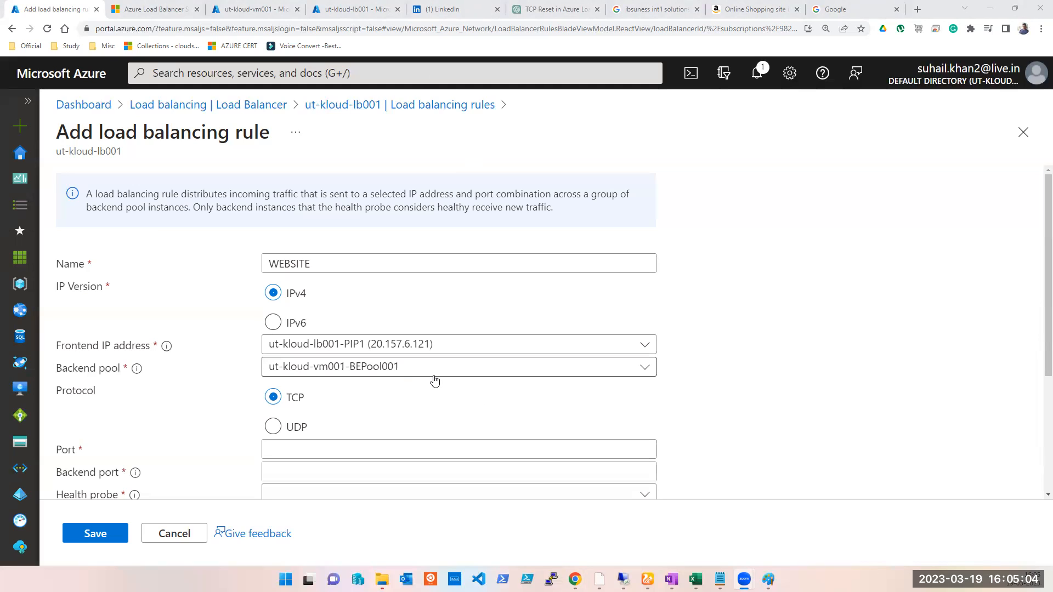
- Set the rule's port and backend port to 80 and choose the website (HTTP:80) health probe
scroll(342, 404, "down", 1)
left_click(342, 396)
type("80")
key("Tab")
type("80")
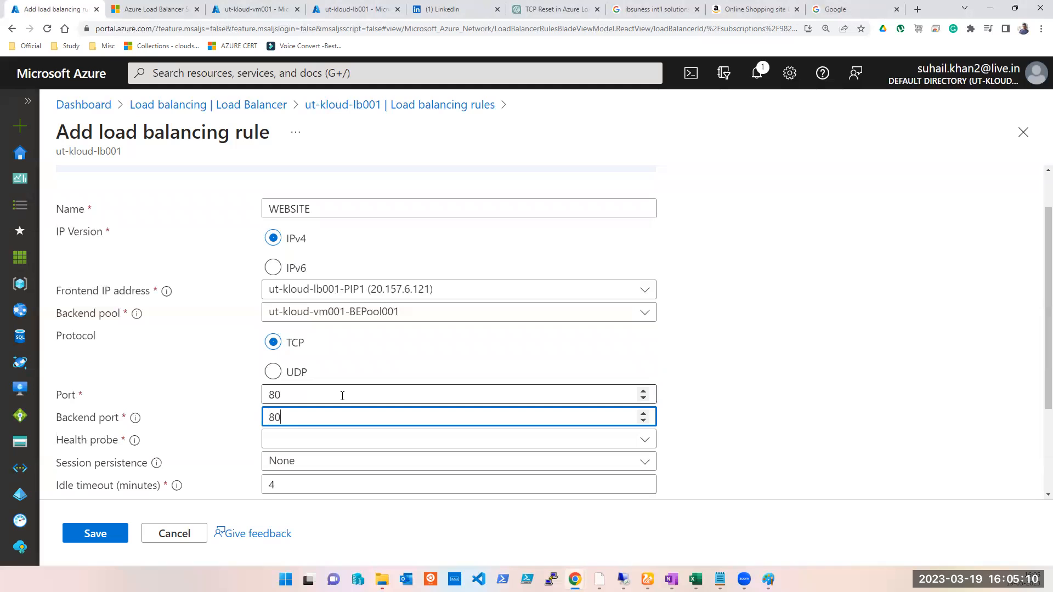
key("Tab")
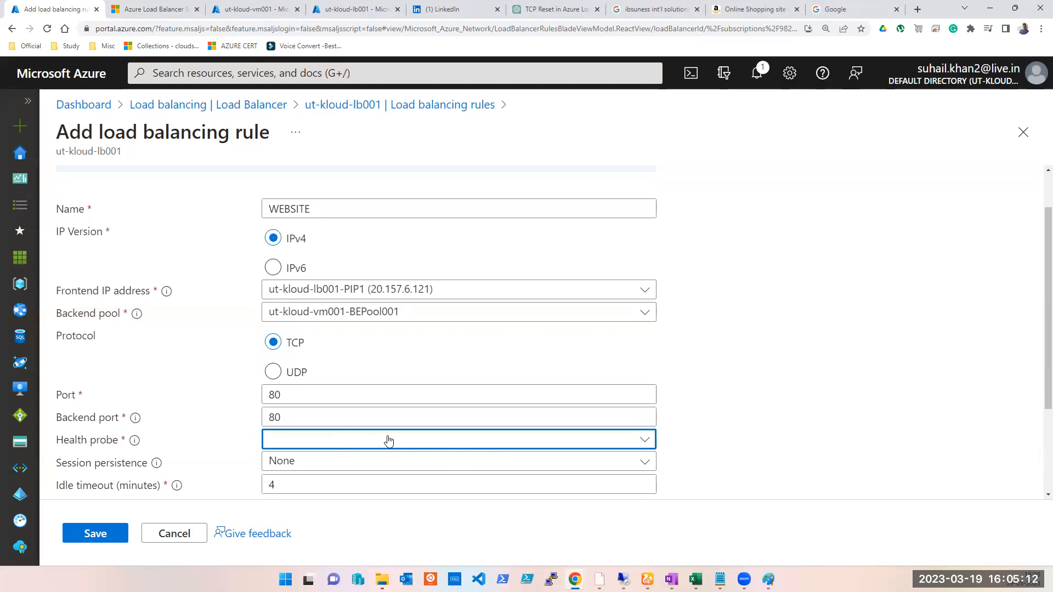
left_click(461, 443)
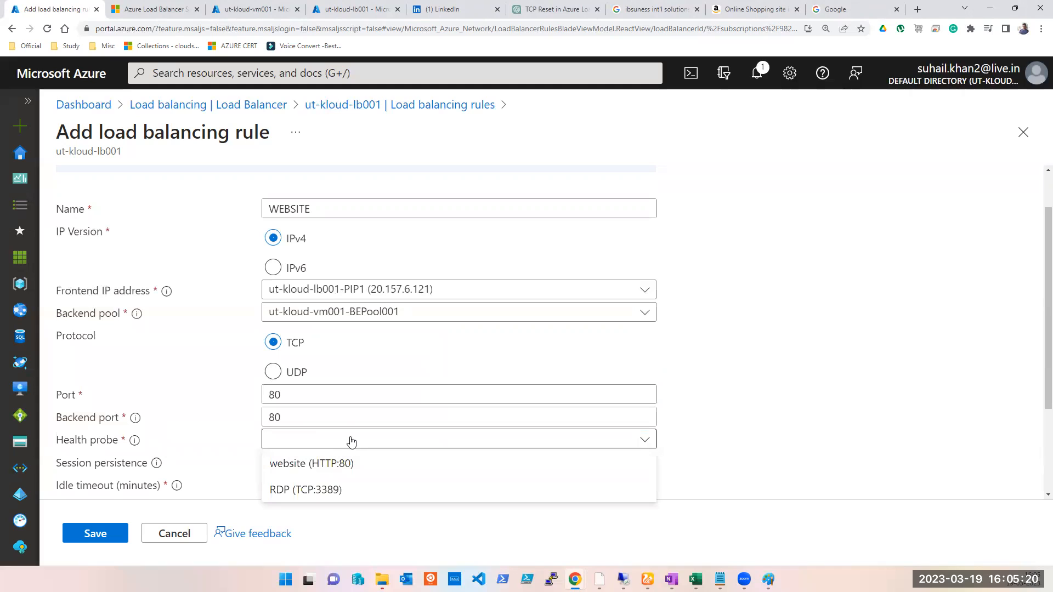
left_click(335, 469)
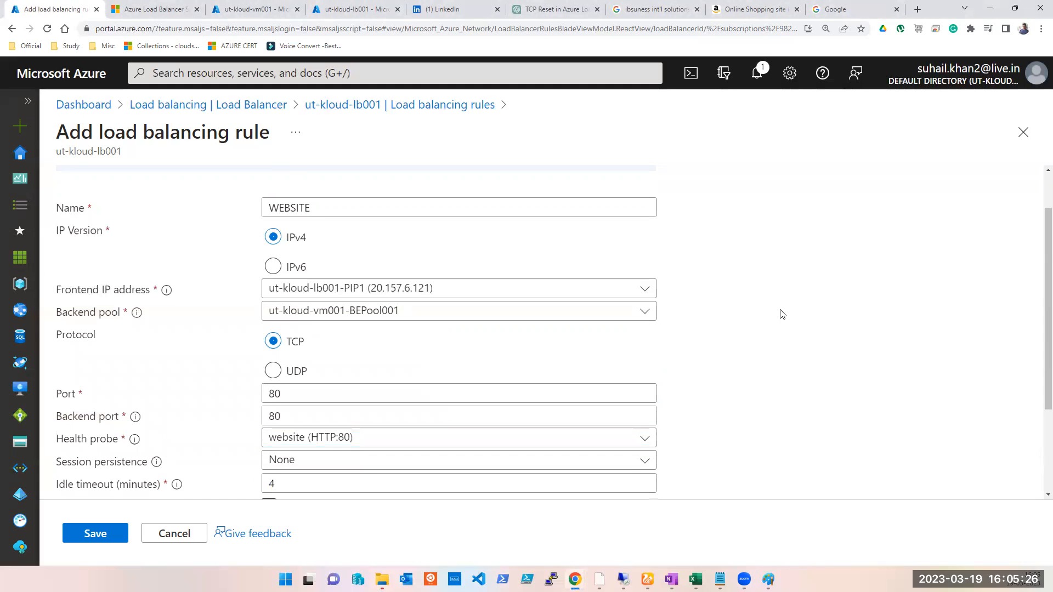
- Open the session persistence choices to review the available options
scroll(778, 313, "down", 2)
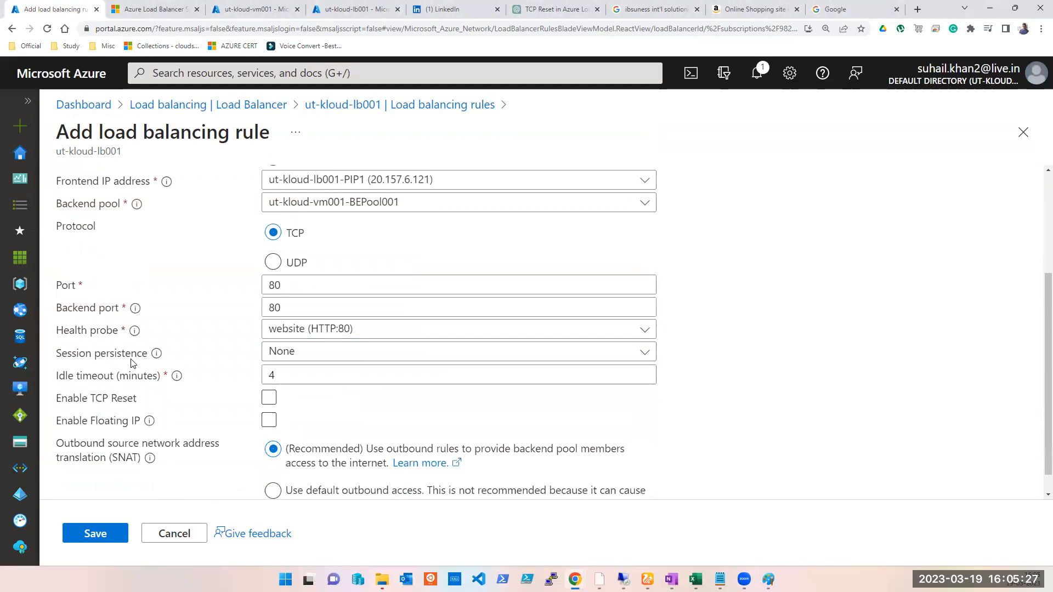
left_click(321, 356)
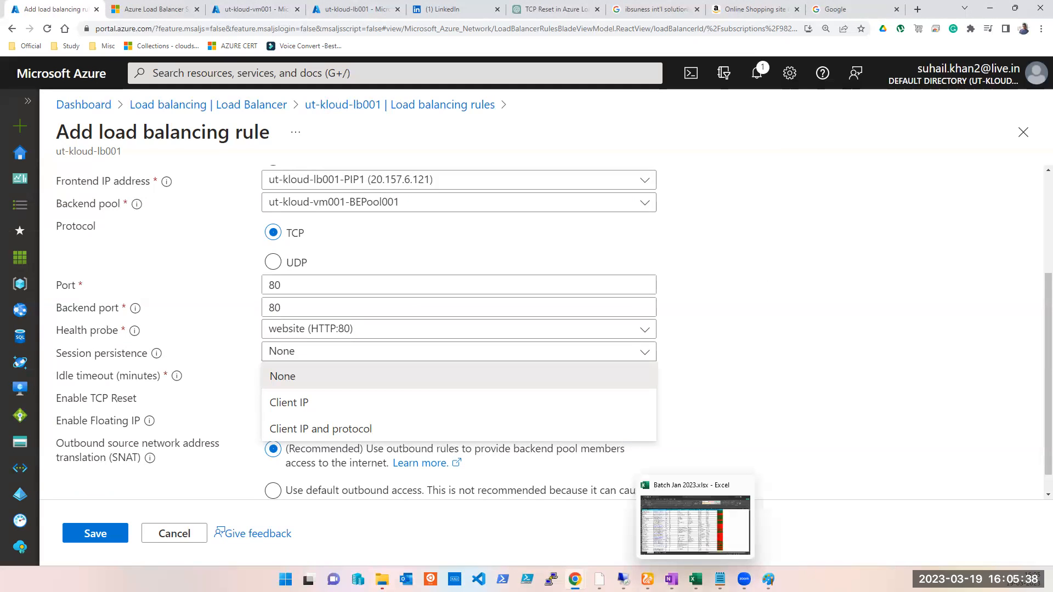
- Switch to Paint and draw red lines tracing traffic from the front end IP through LB to the backend pool
left_click(768, 579)
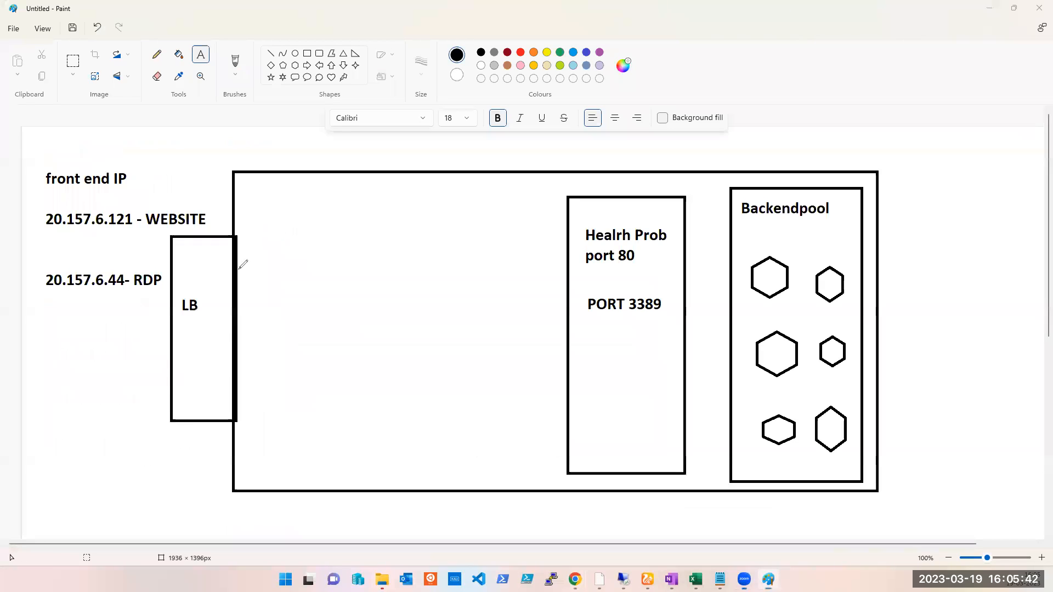
left_click_drag(773, 300, 762, 282)
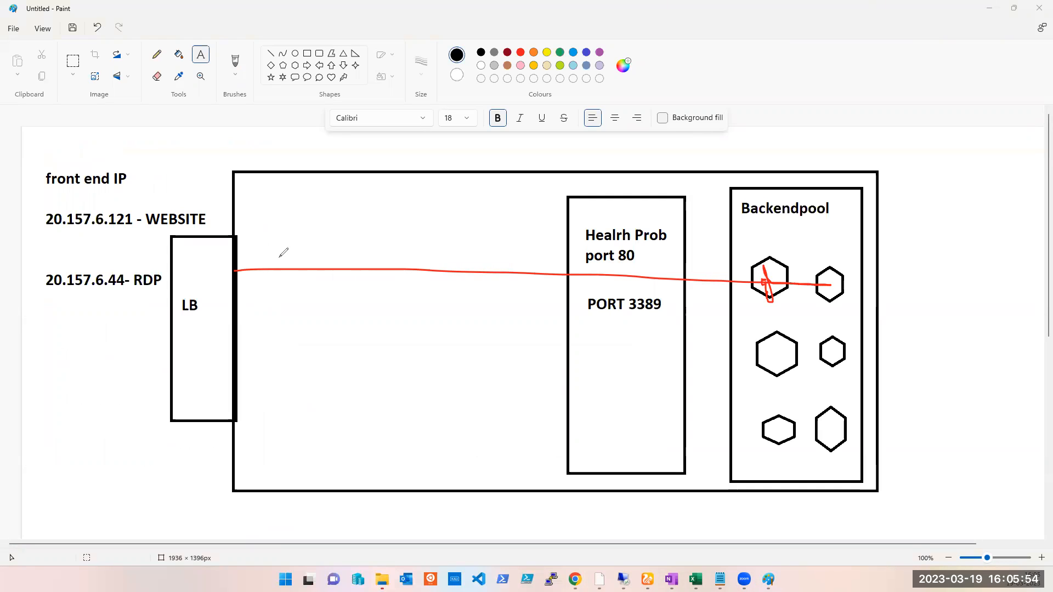
left_click(133, 178)
left_click_drag(161, 263, 176, 261)
mouse_move(233, 269)
left_mouse_down()
mouse_move(311, 284)
mouse_move(713, 292)
mouse_move(757, 268)
left_mouse_up()
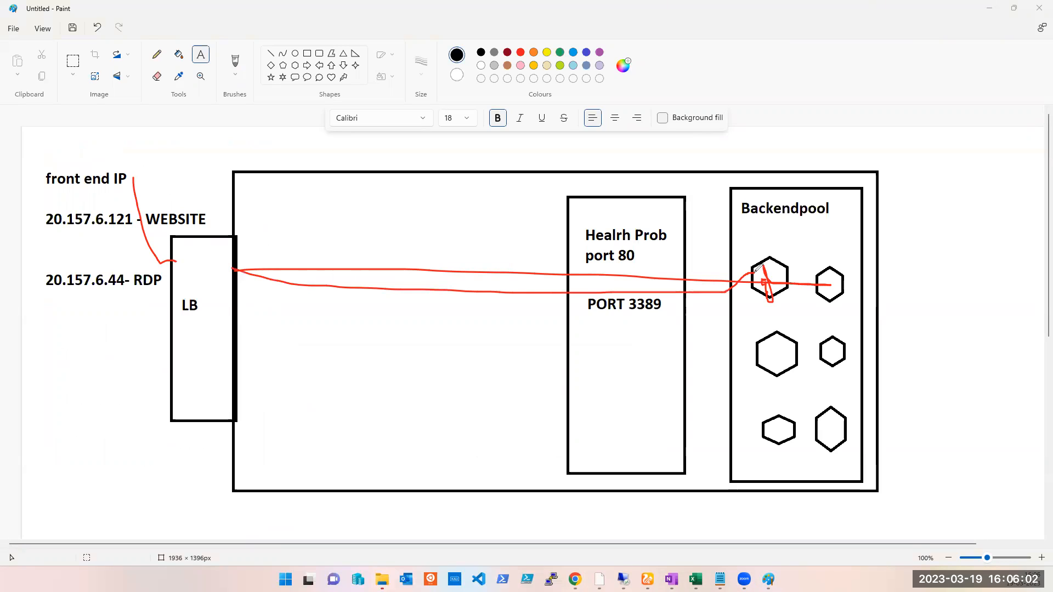